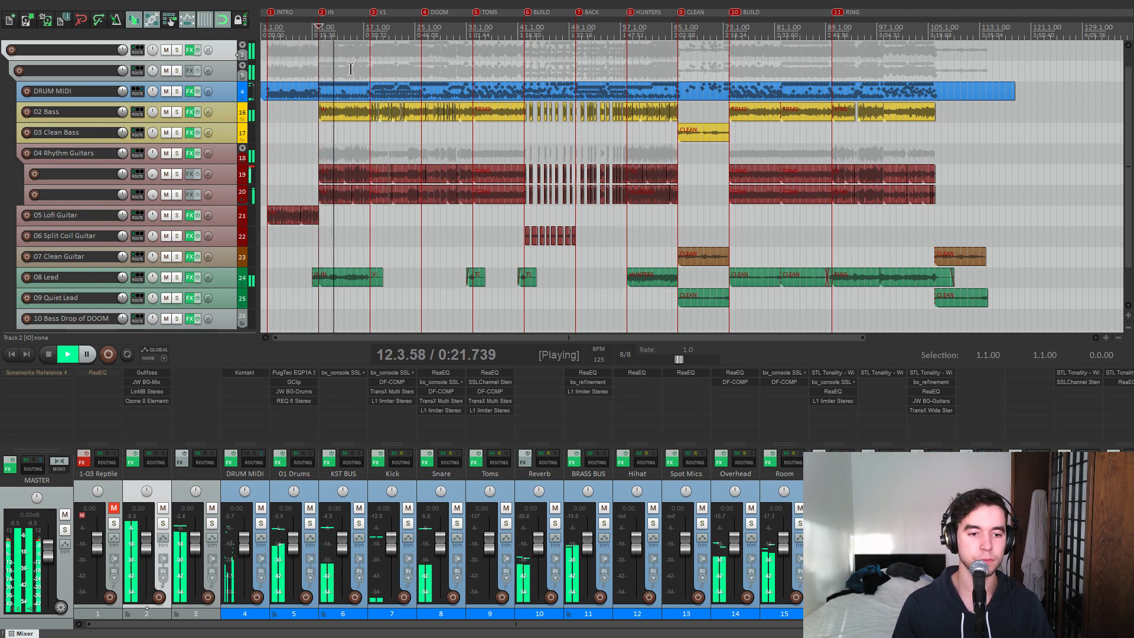
Step: Stop playback and open the effects chain of the track 2 folder to examine the Gullfoss plug-in
key("space")
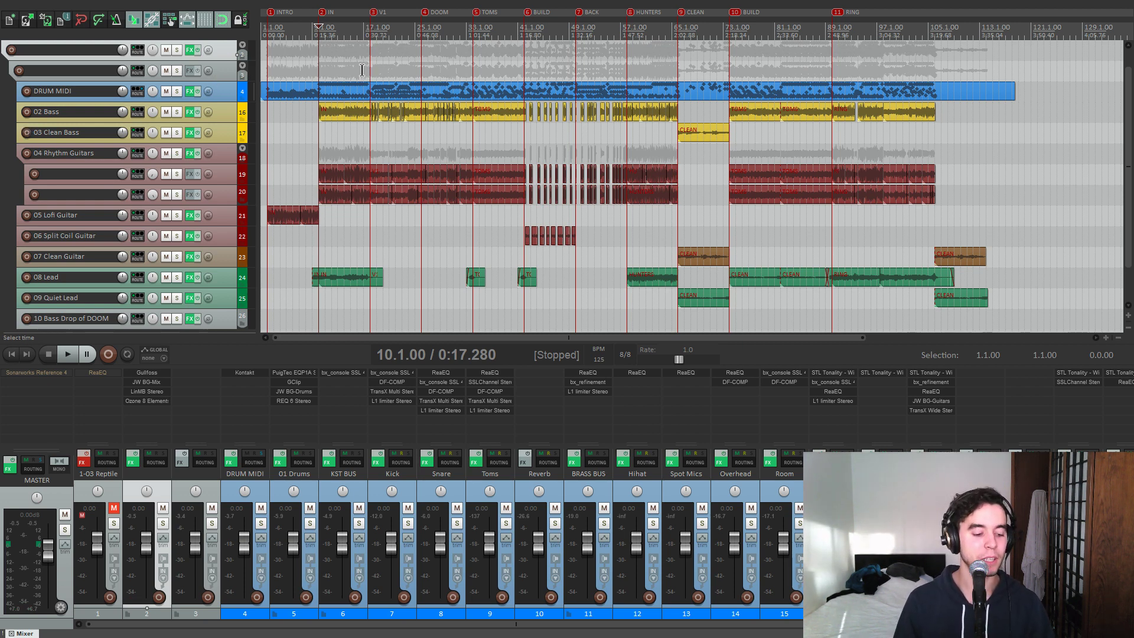
scroll(362, 69, "up", 2)
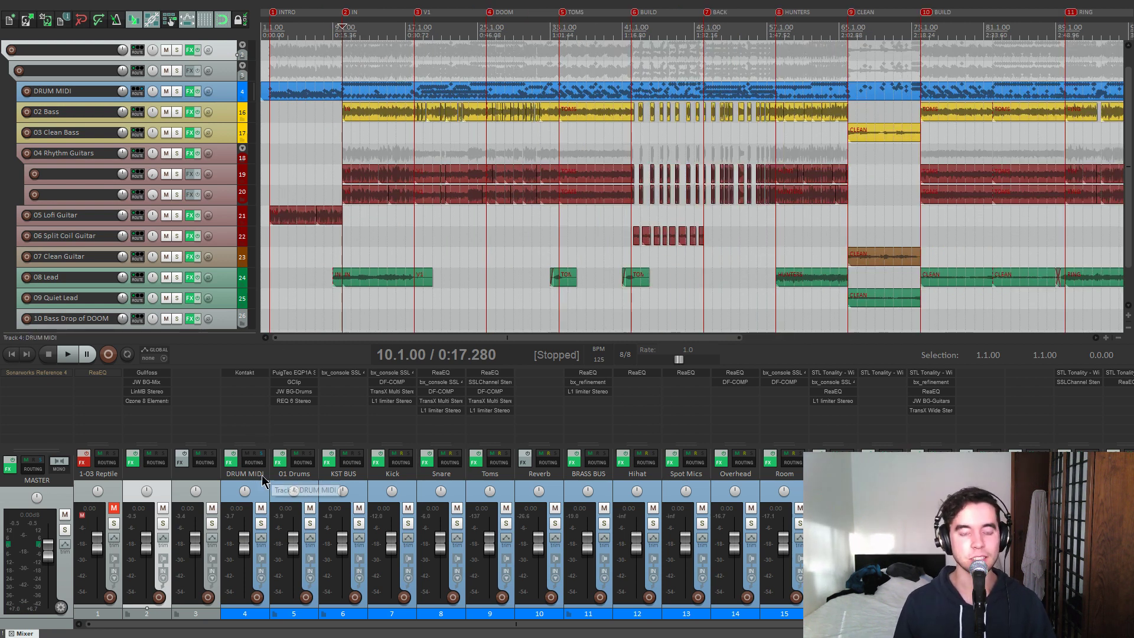
left_click(131, 466)
left_click_drag(405, 52, 588, 136)
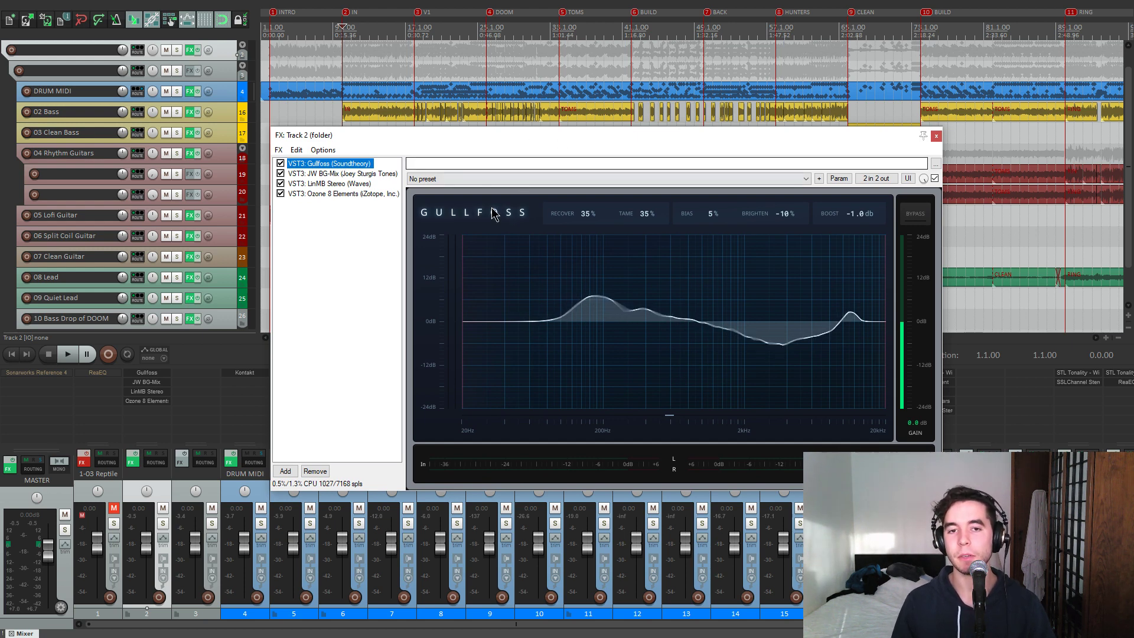
left_click_drag(522, 142, 518, 140)
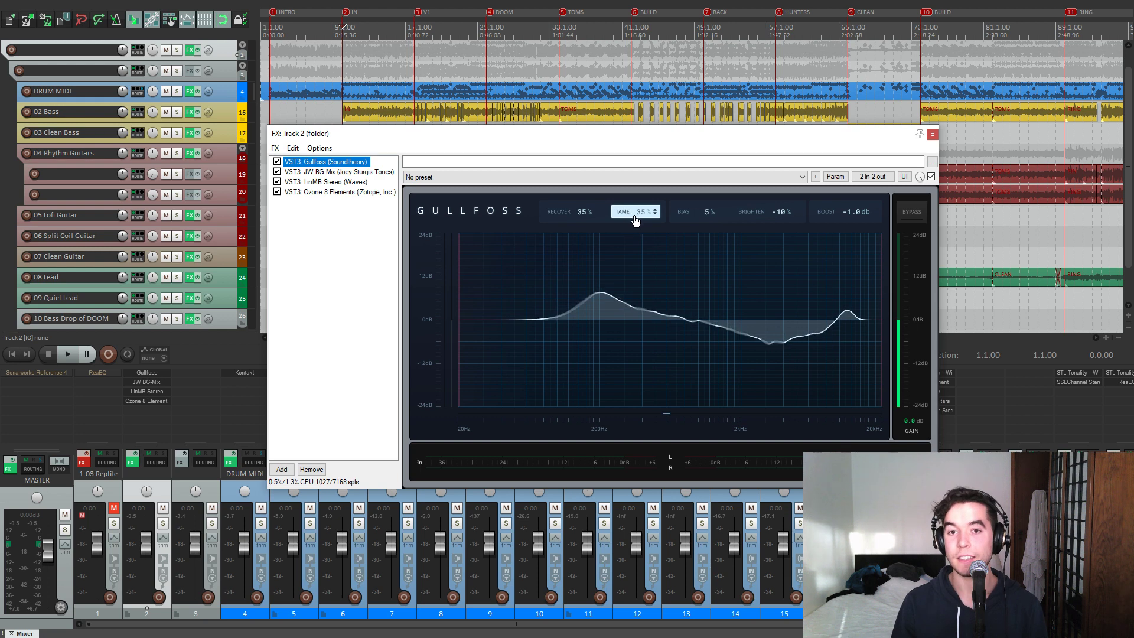
Step: Try Gullfoss's Recover amount at 31% and reset it to 35%
mouse_move(645, 212)
left_mouse_down()
mouse_move(650, 178)
mouse_move(653, 237)
mouse_move(651, 215)
left_mouse_up()
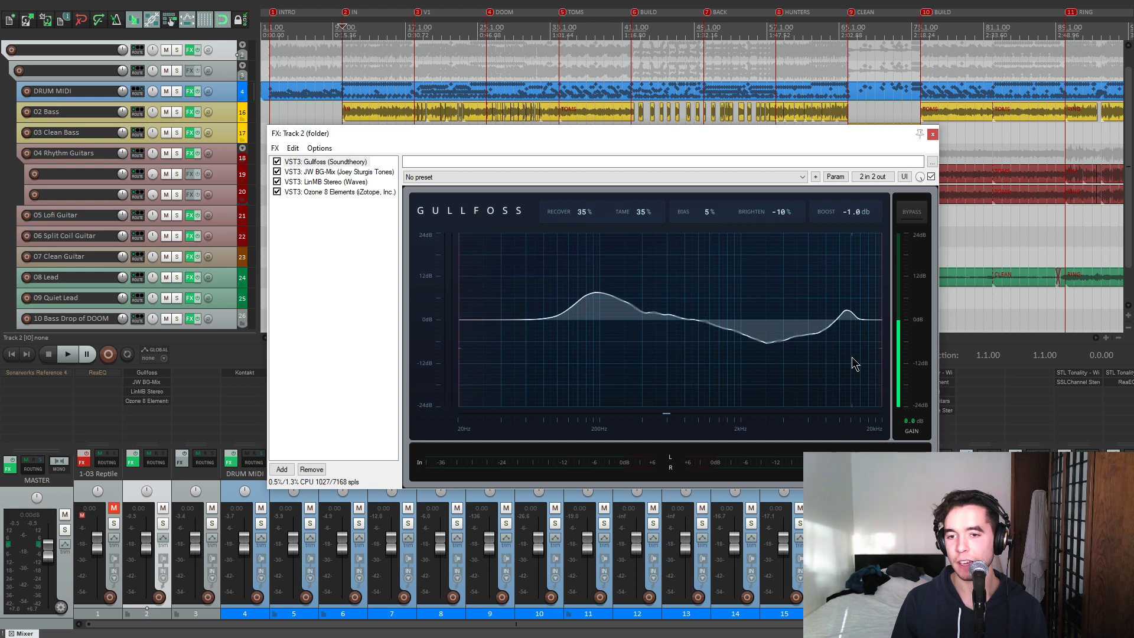
left_click_drag(580, 217, 579, 243)
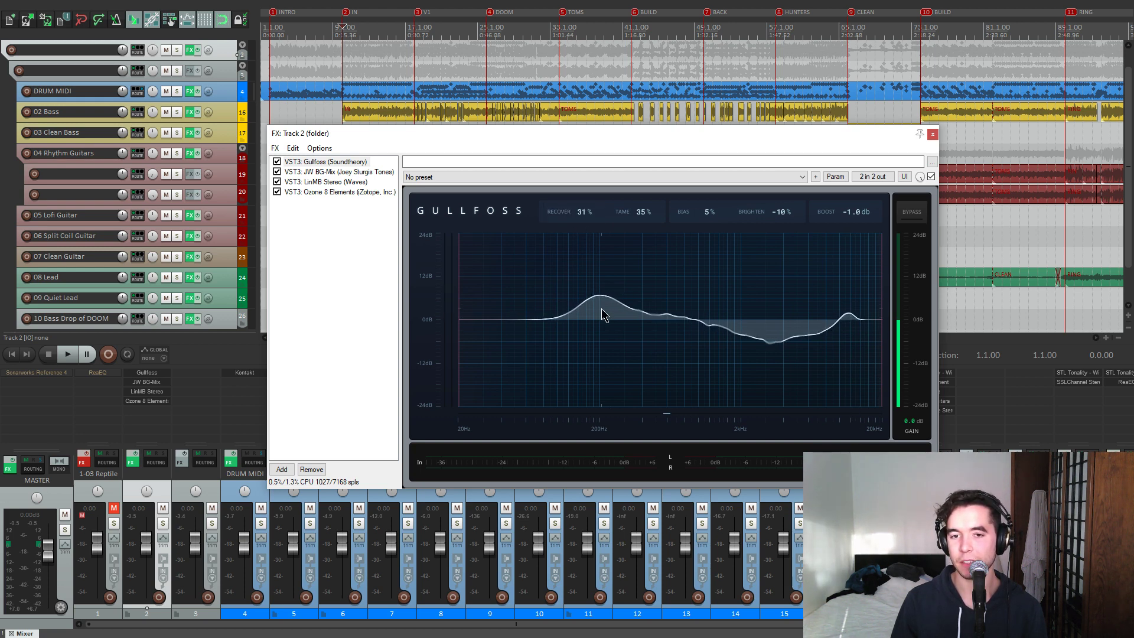
double_click(585, 214)
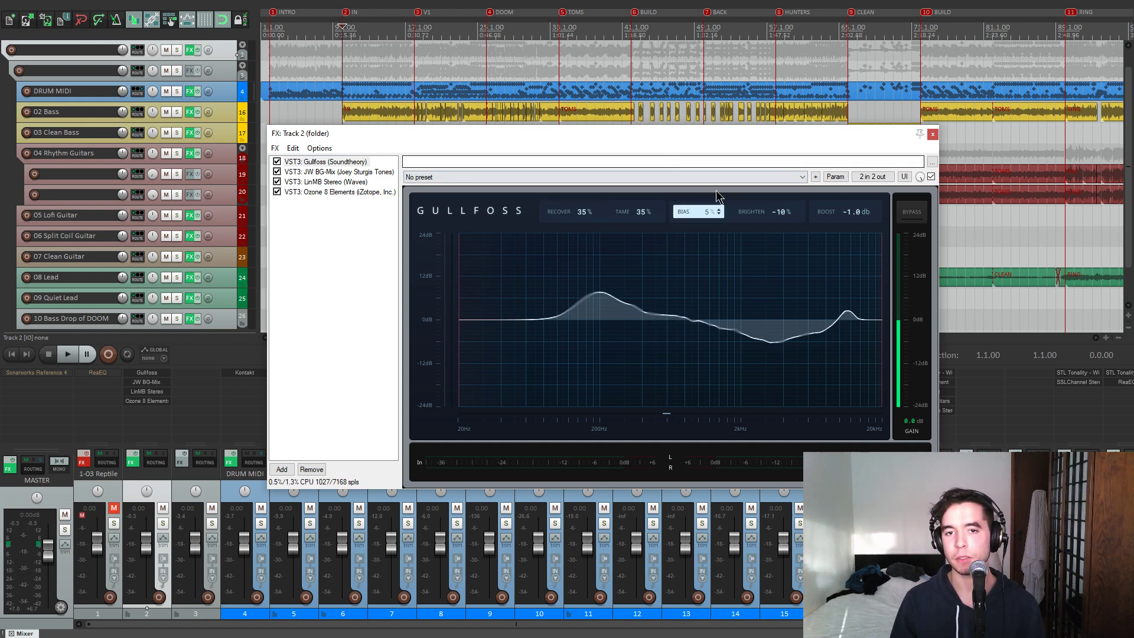
Step: Reposition the effects window above the mixer and play the song to watch Gullfoss's equalisation curve
left_click_drag(664, 134, 678, 136)
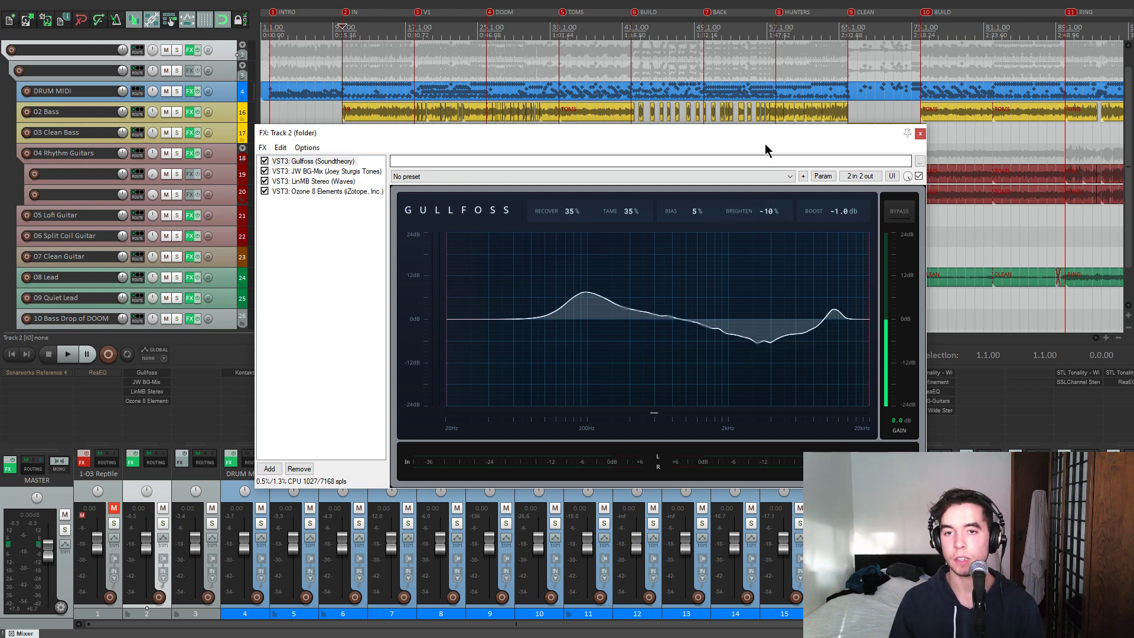
left_click_drag(764, 138, 757, 137)
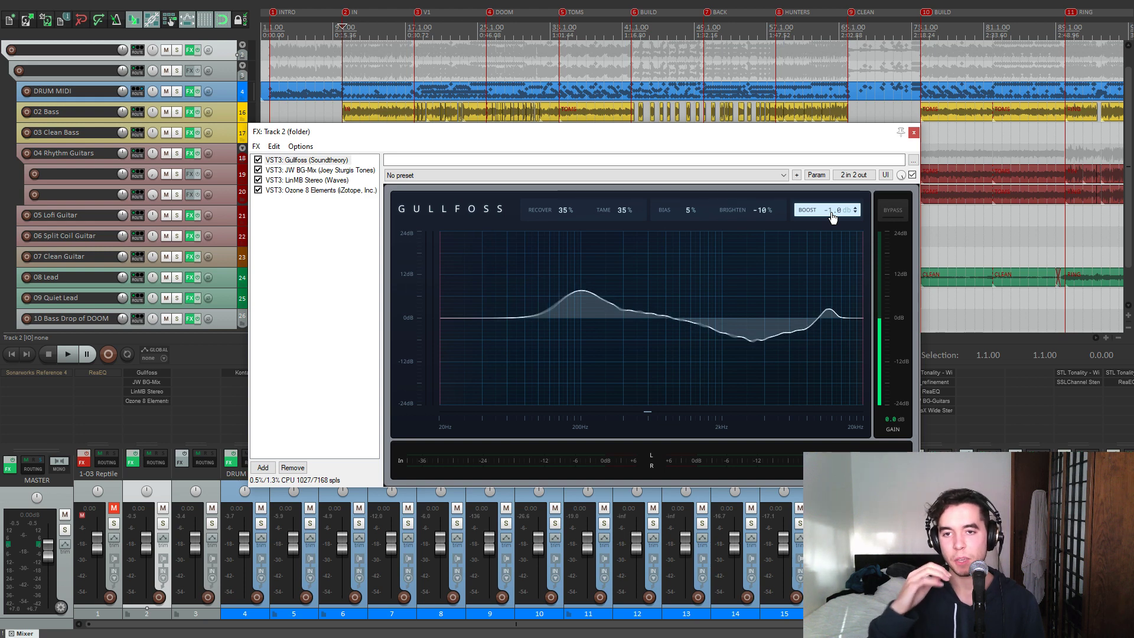
left_click_drag(740, 131, 781, 63)
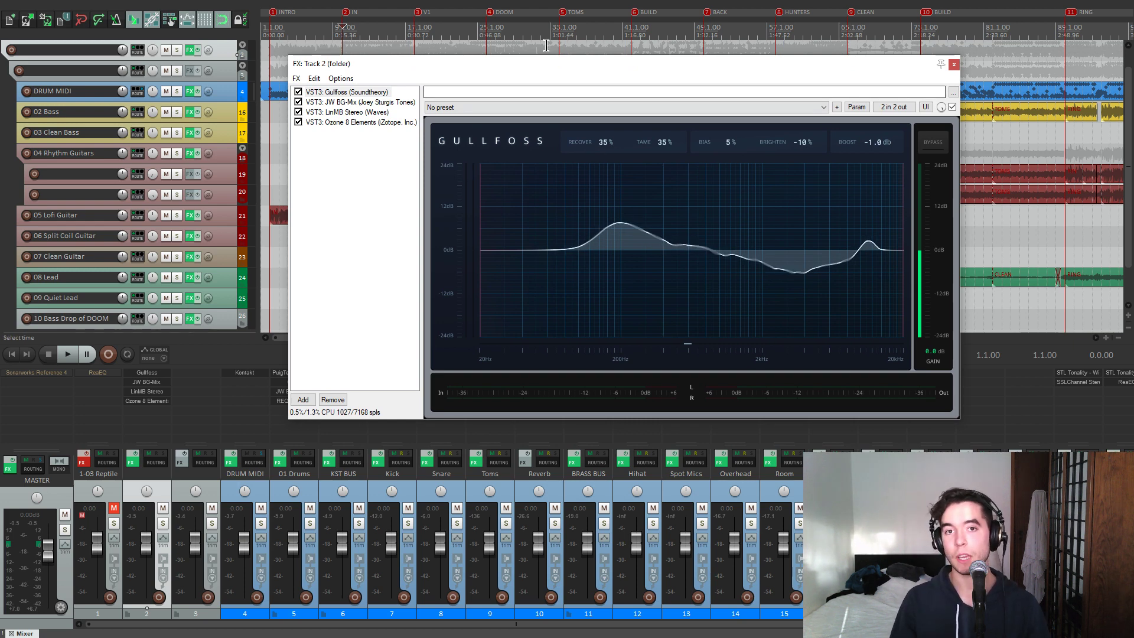
key("space")
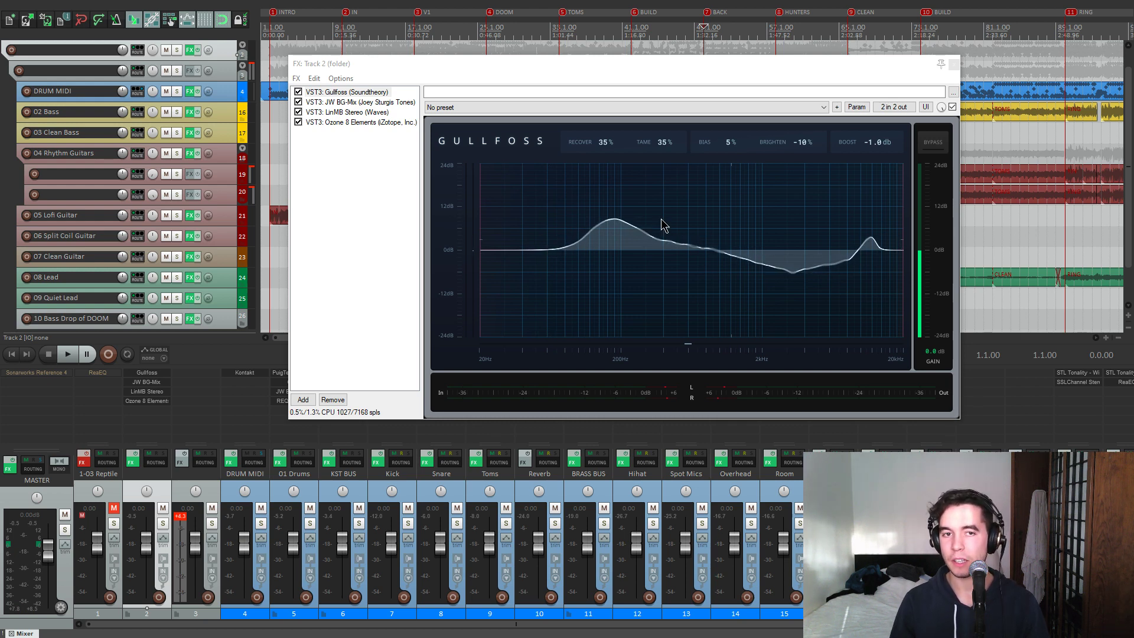
Step: Show the LinMB Stereo plug-in and briefly play the song to watch its multiband compression
left_click(365, 111)
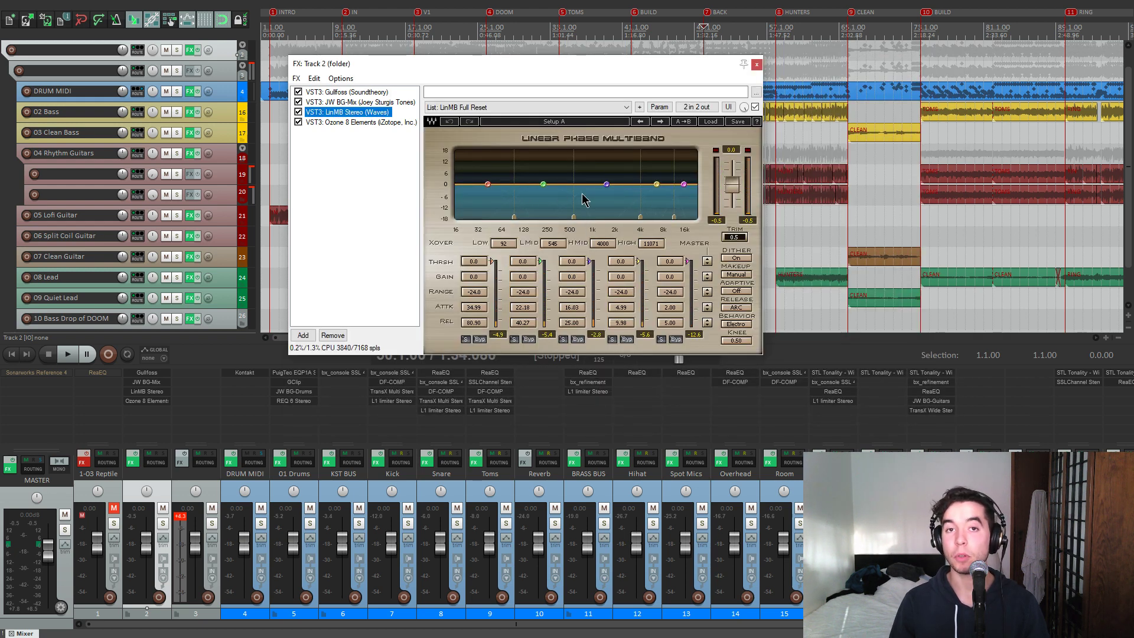
key("space")
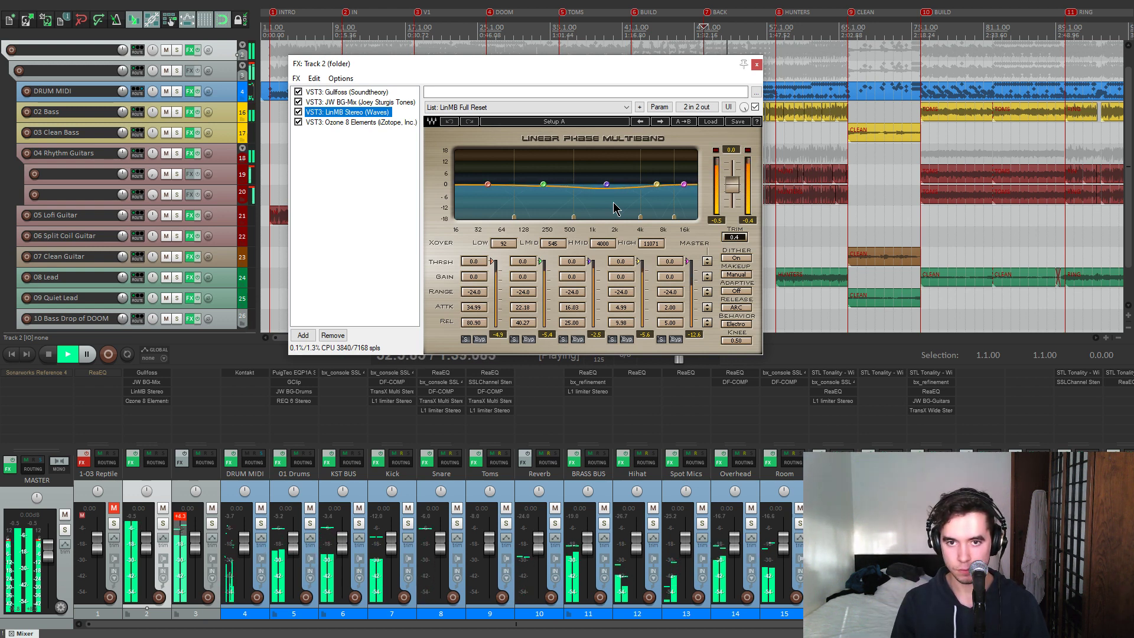
key("space")
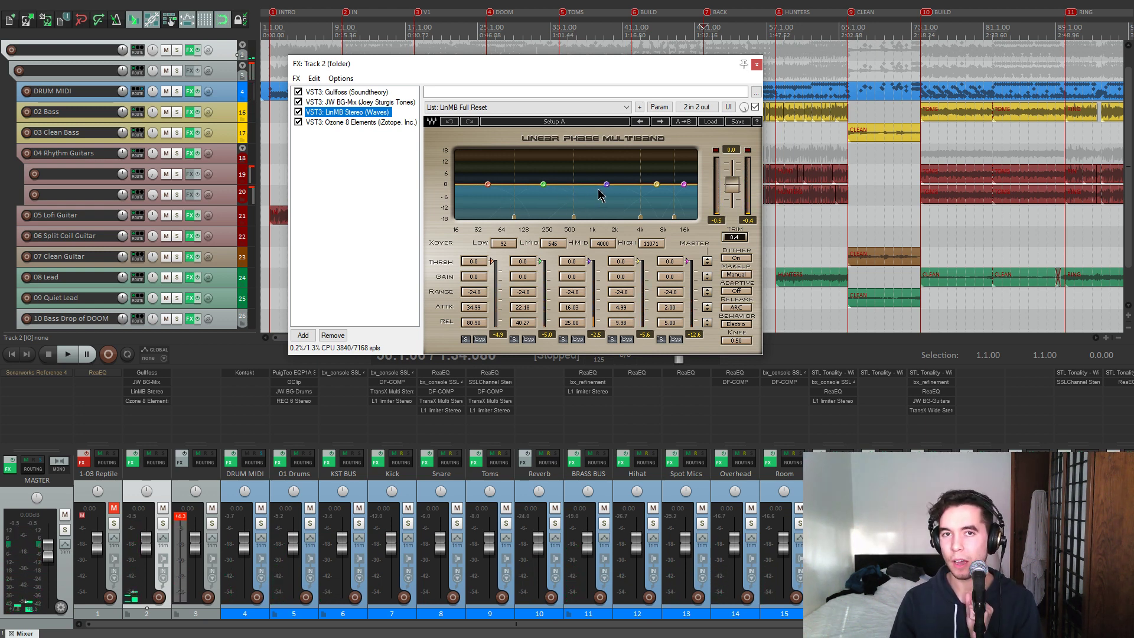
Step: Review the Gullfoss curve against the JW BG-Mix settings in the track 2 folder's effects chain
left_click(374, 95)
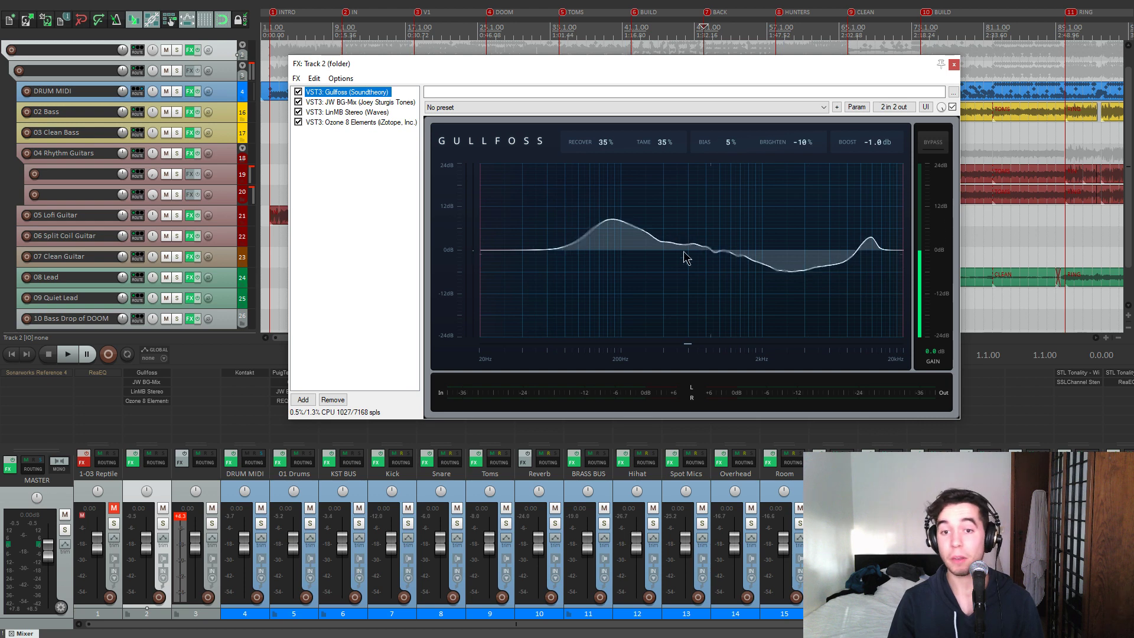
left_click(387, 102)
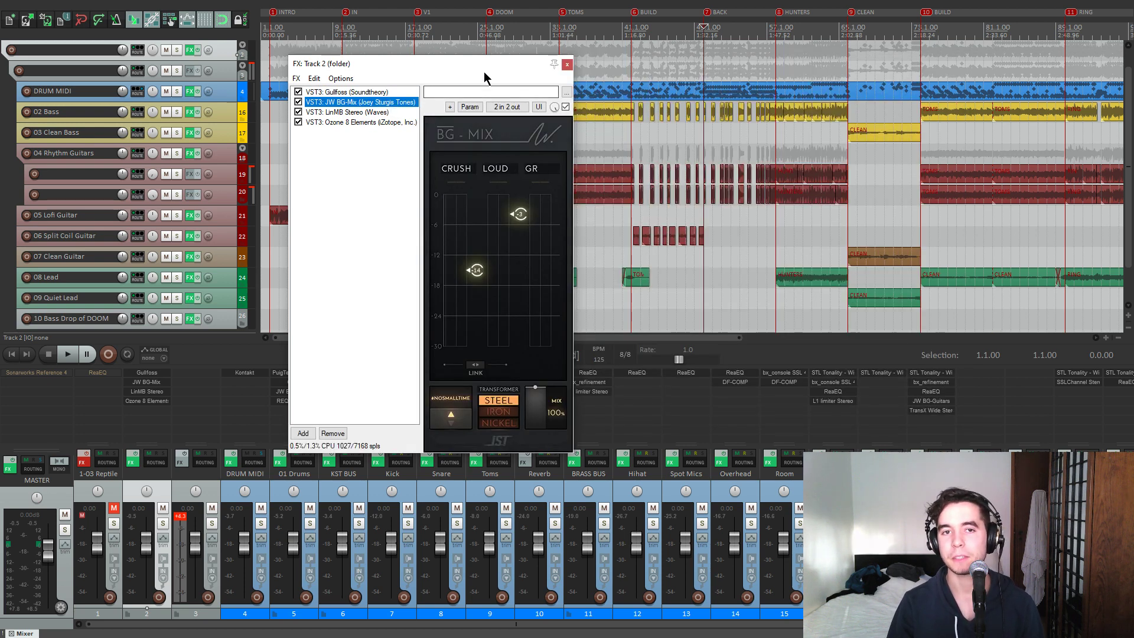
left_click_drag(484, 72, 522, 72)
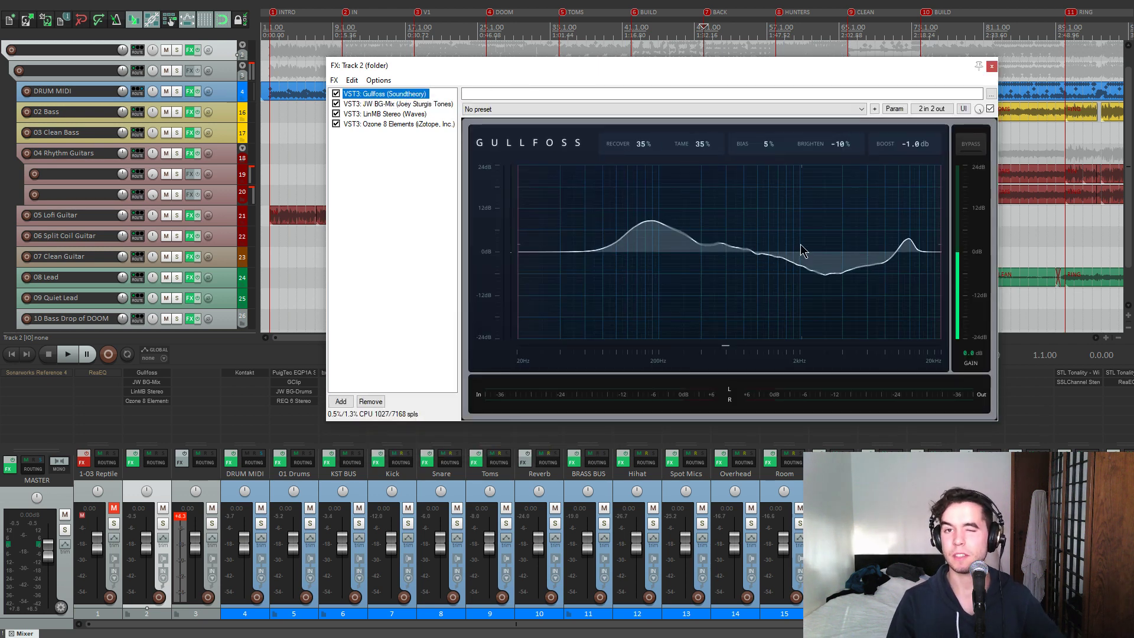
left_click(416, 105)
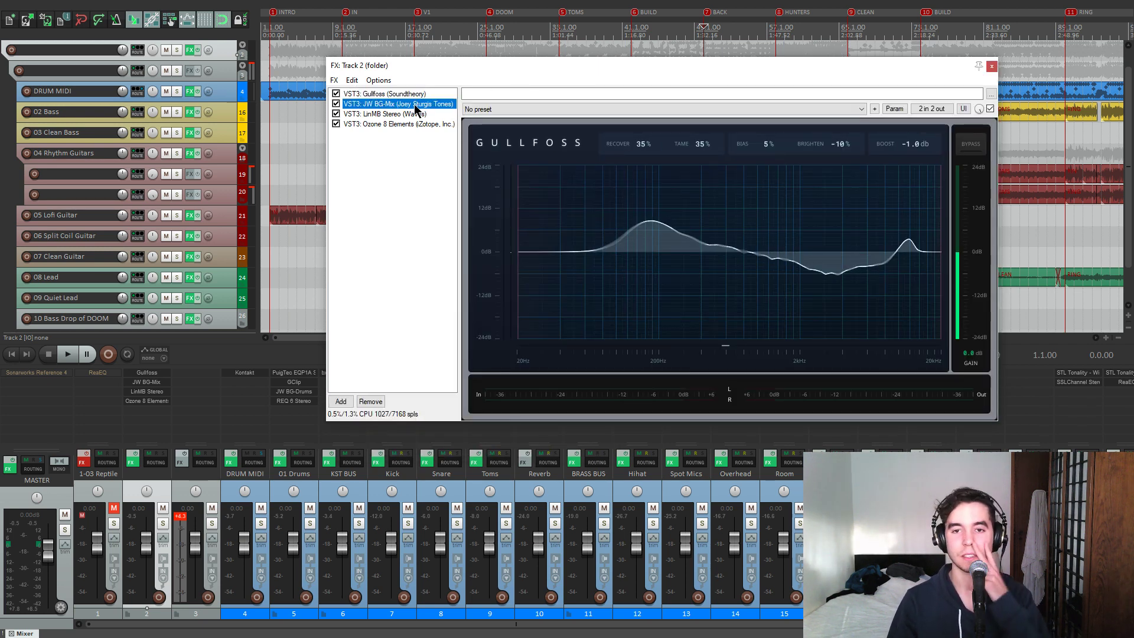
left_click_drag(481, 68, 510, 69)
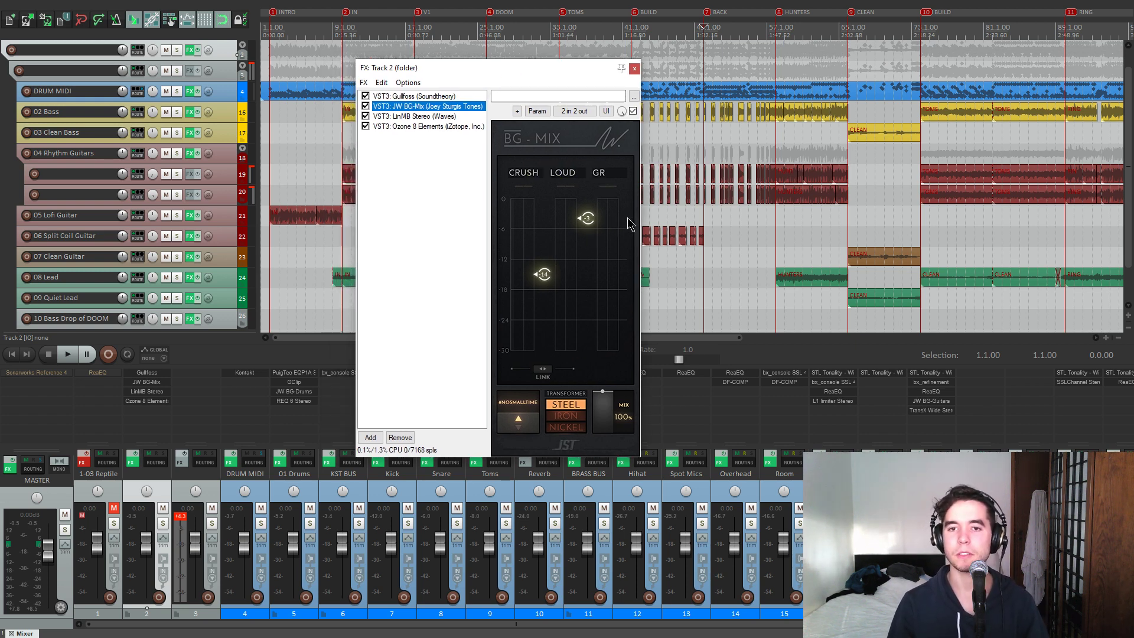
Step: Play the song around the BACK marker and again from measure 48 to watch JW BG-Mix's Crush and Loud levels
key("space")
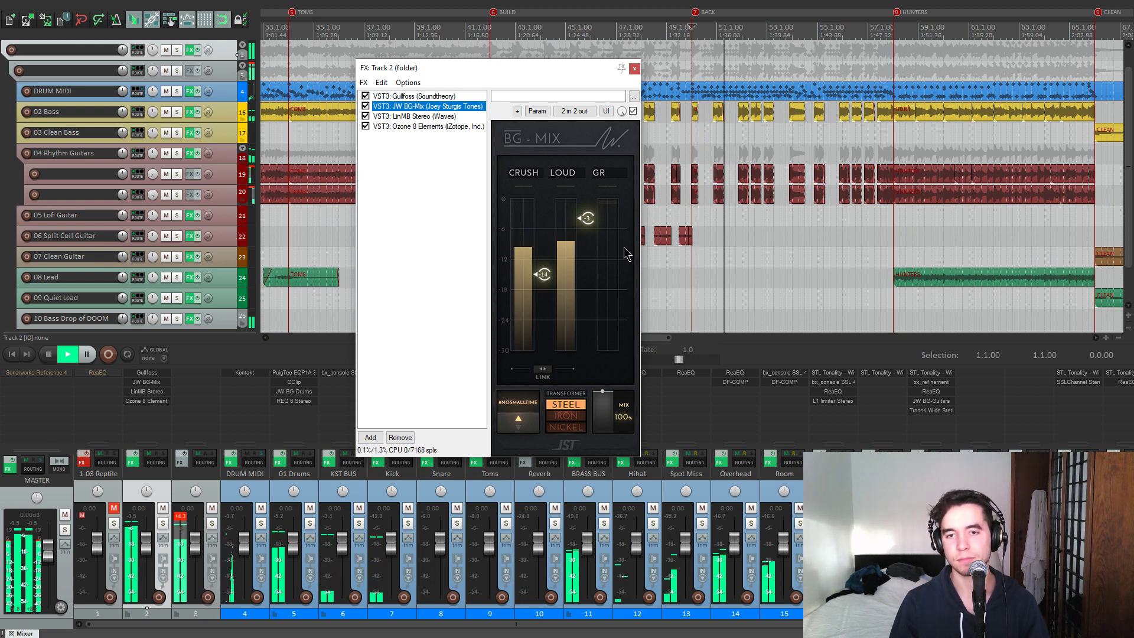
left_click_drag(566, 72, 450, 78)
key("space")
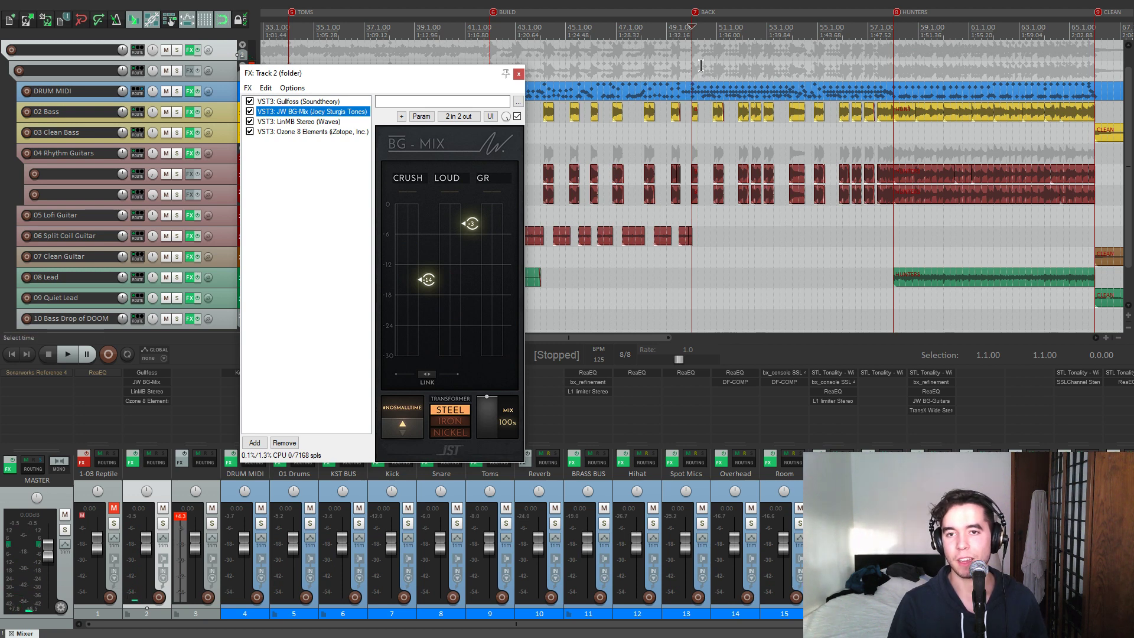
left_click(647, 142)
key("space")
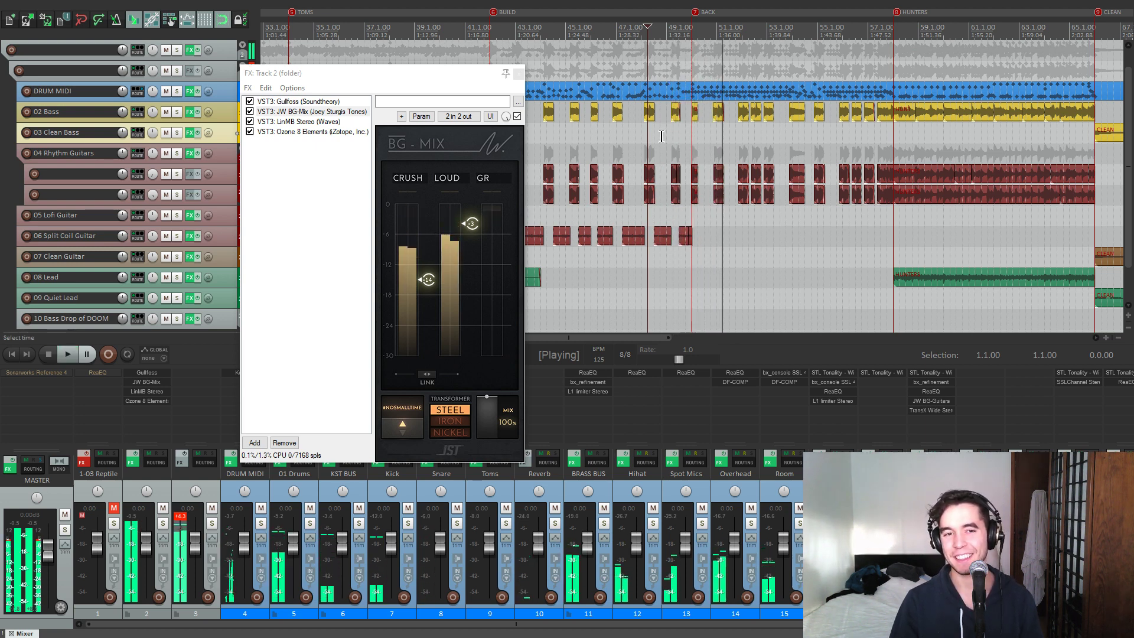
key("space")
Step: Compare the LinMB Stereo bands with the Gullfoss curve, finishing on LinMB Stereo
left_click_drag(451, 73, 526, 62)
left_click(404, 111)
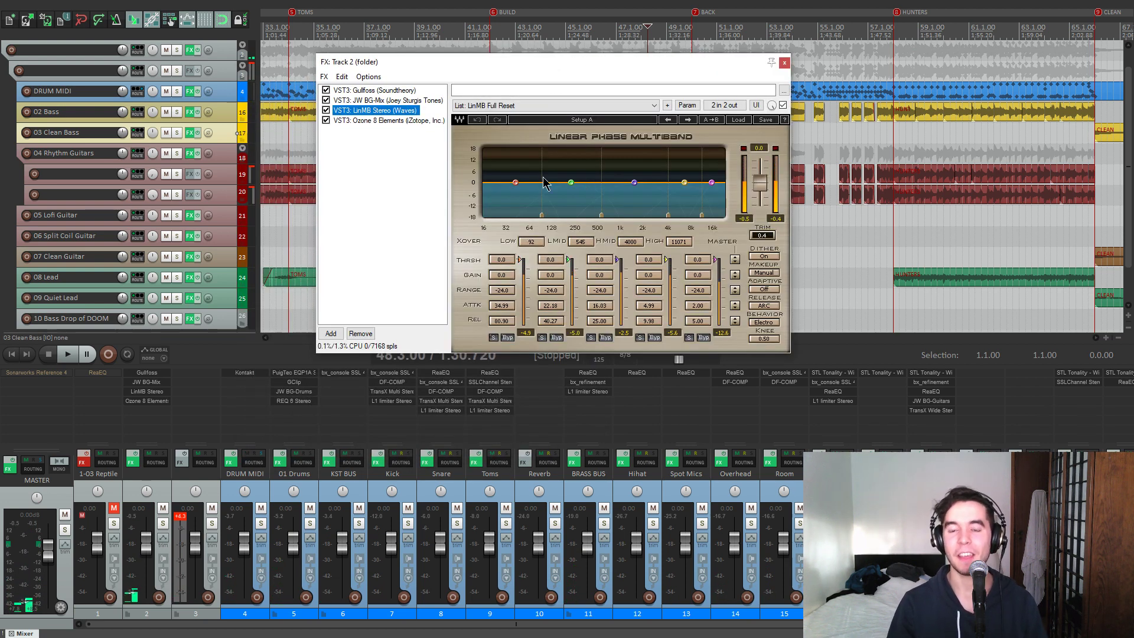
left_click_drag(652, 68, 639, 76)
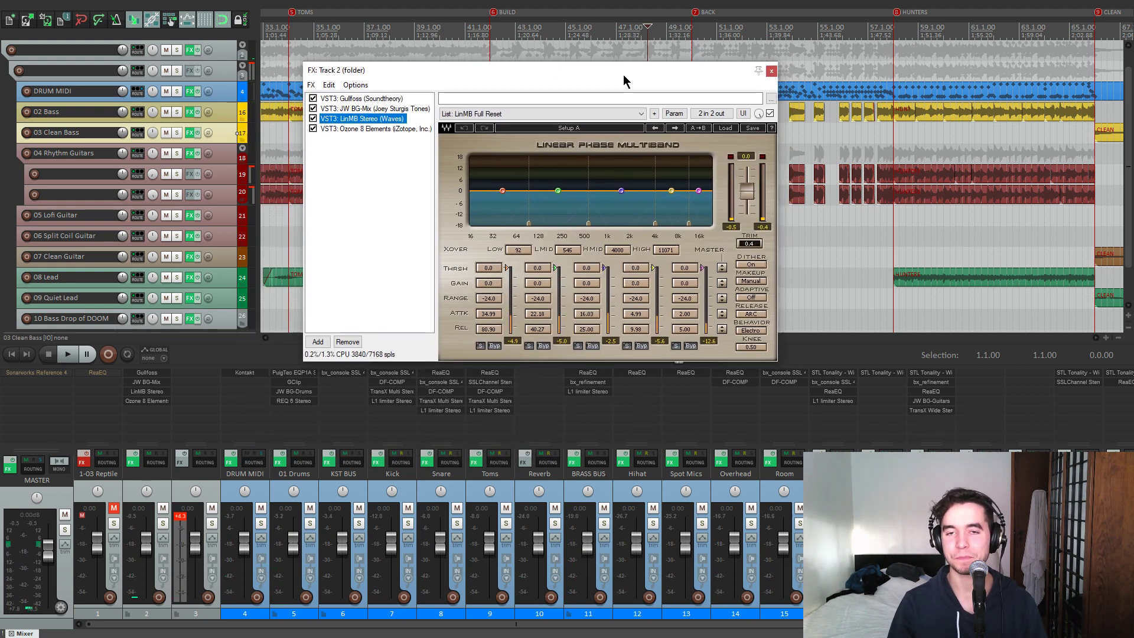
left_click(378, 98)
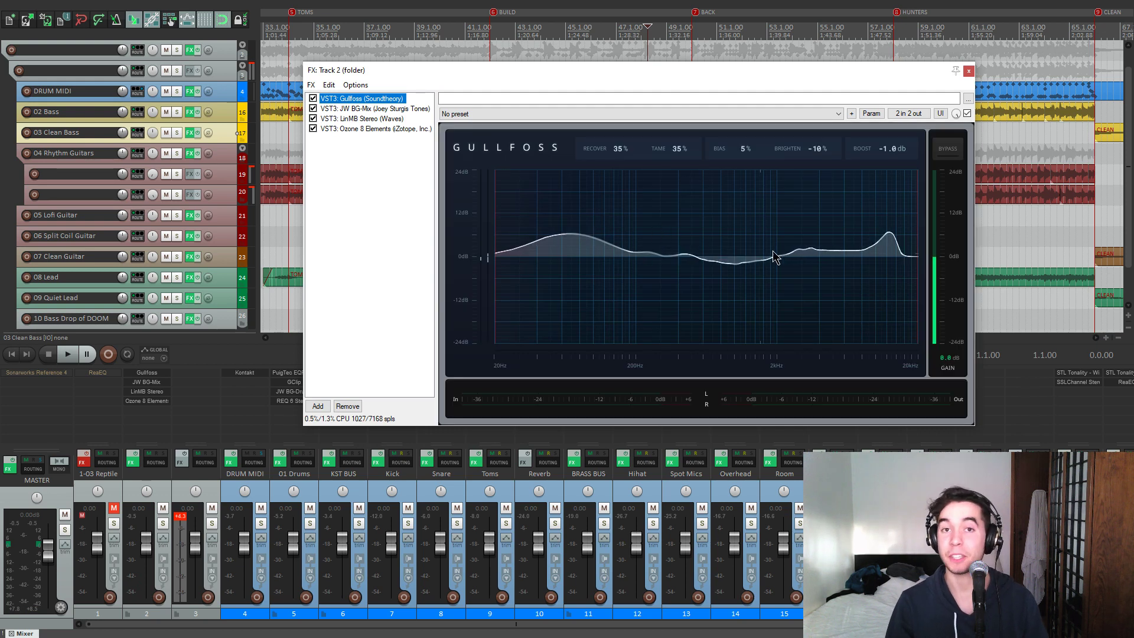
left_click(391, 119)
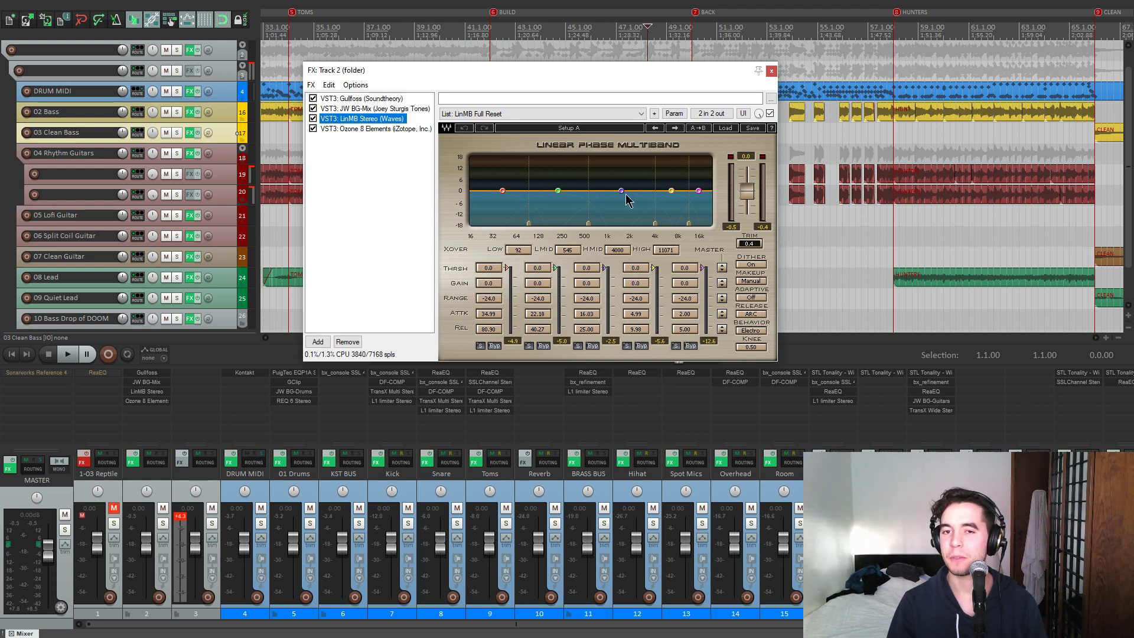
Step: Solo LinMB Stereo's second and third bands together and individually during playback, and clear the solos
left_click(577, 346)
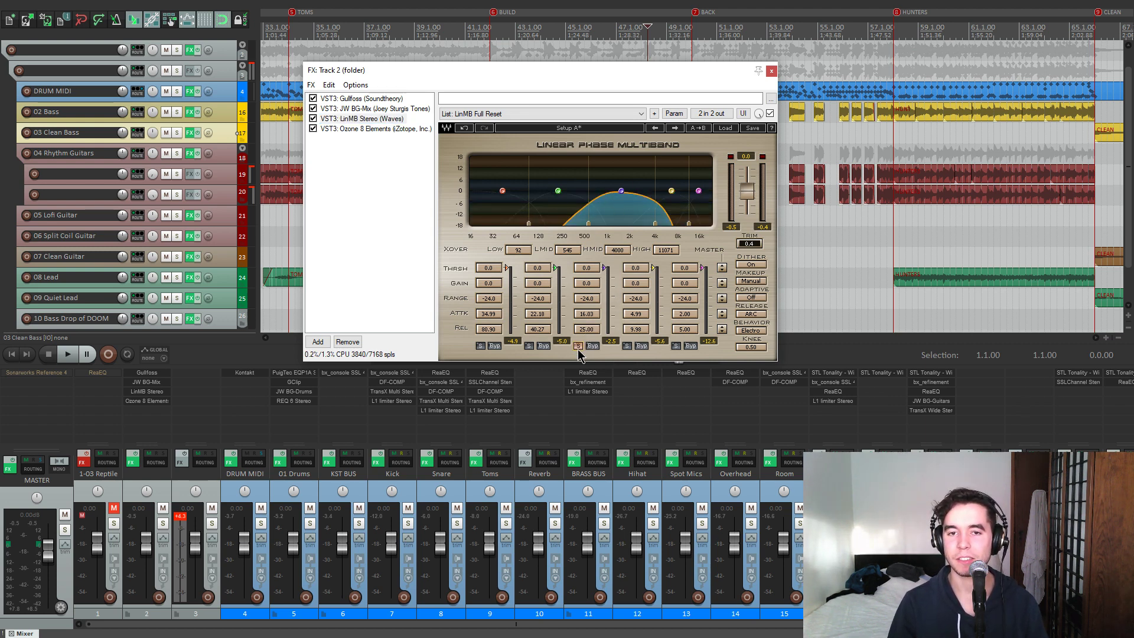
left_click(530, 346)
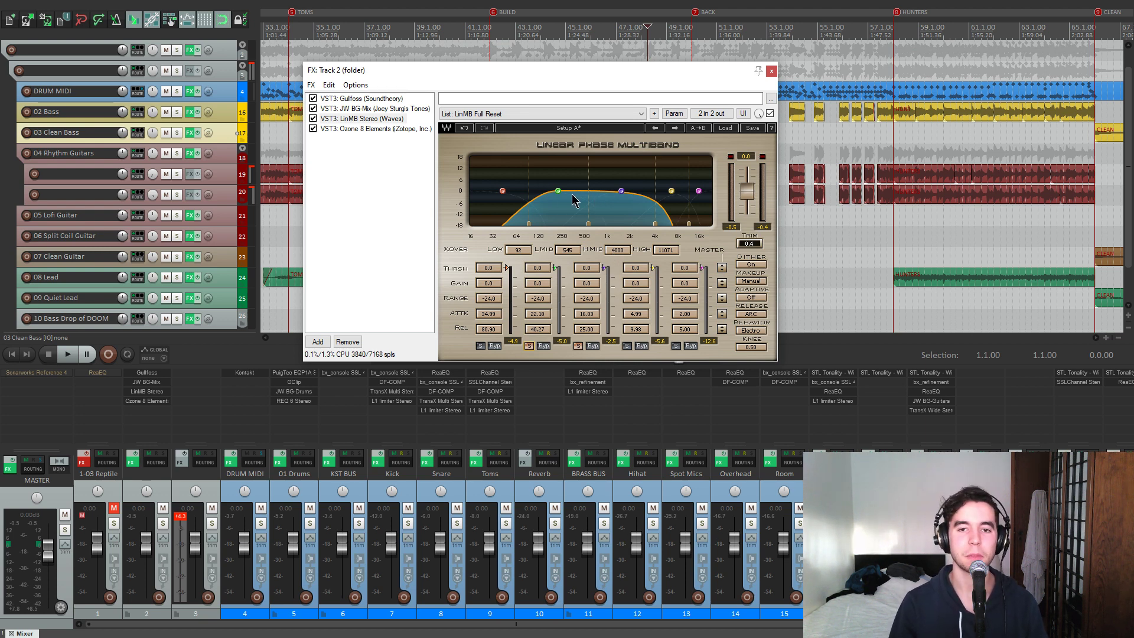
key("space")
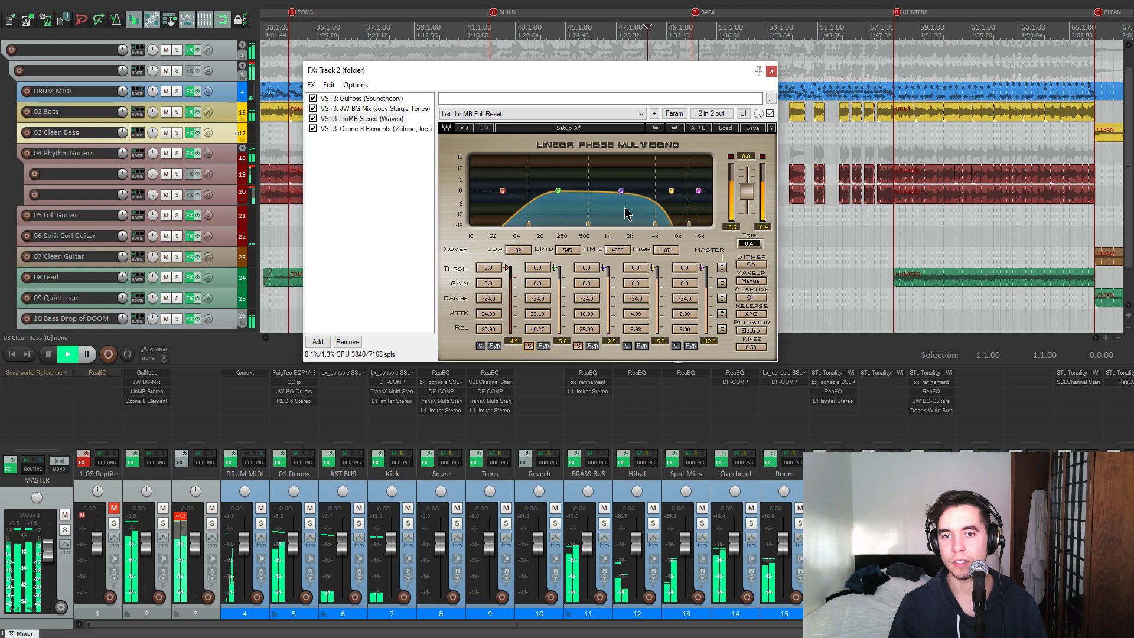
left_click(529, 346)
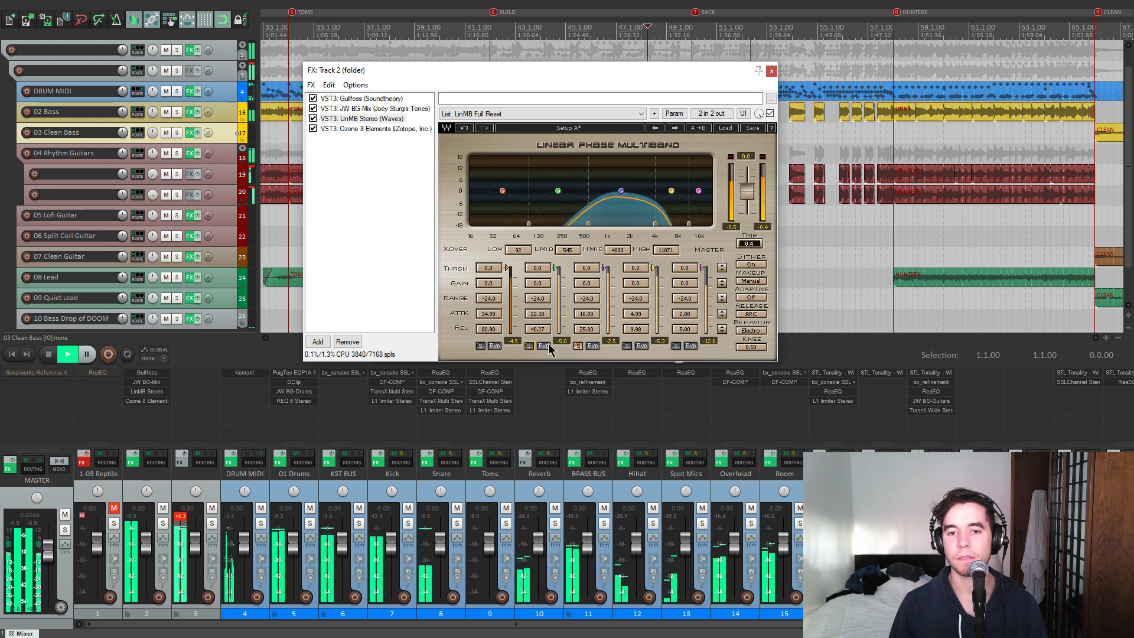
left_click(528, 346)
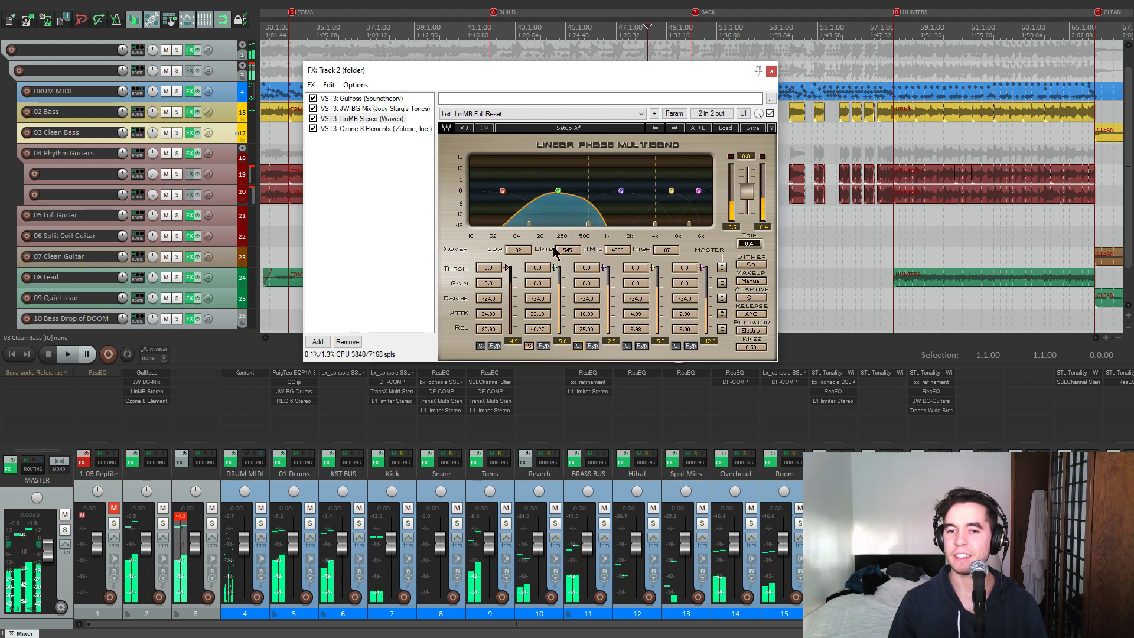
left_click(529, 346)
Step: Show Ozone 8 Elements with its Maximizer and play the song to watch the limiting
left_click(345, 127)
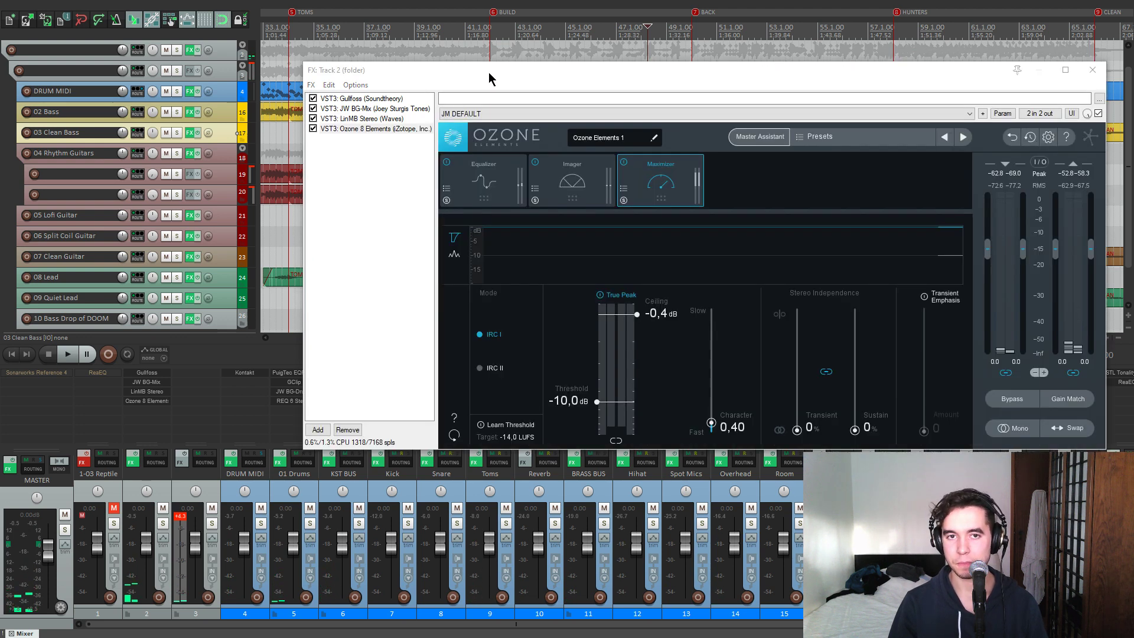
left_click_drag(489, 74, 434, 59)
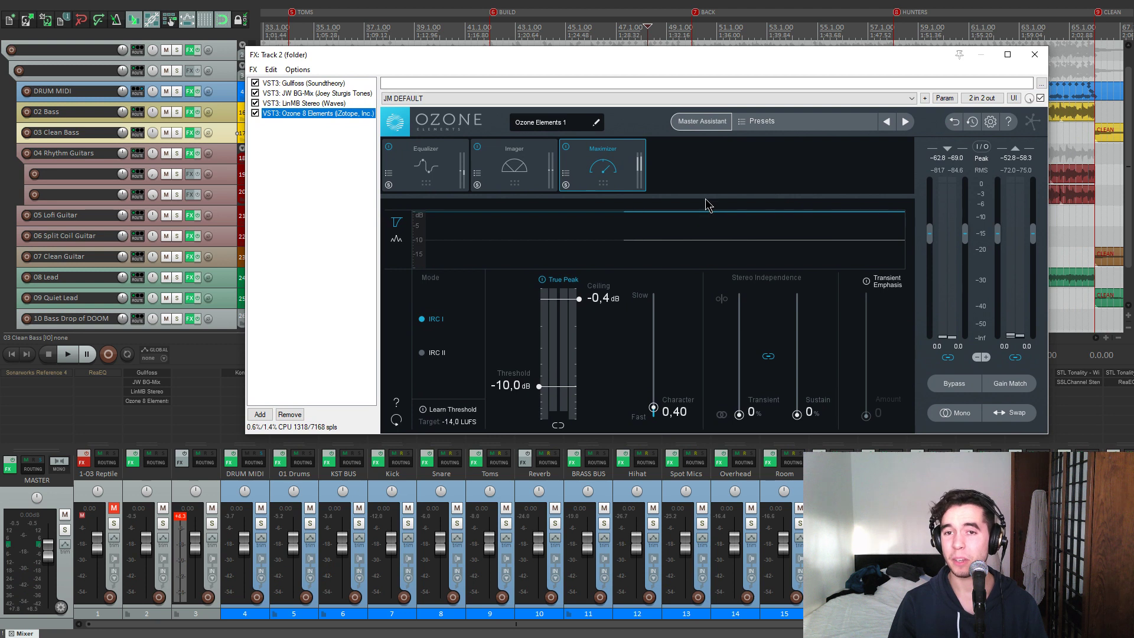
key("space")
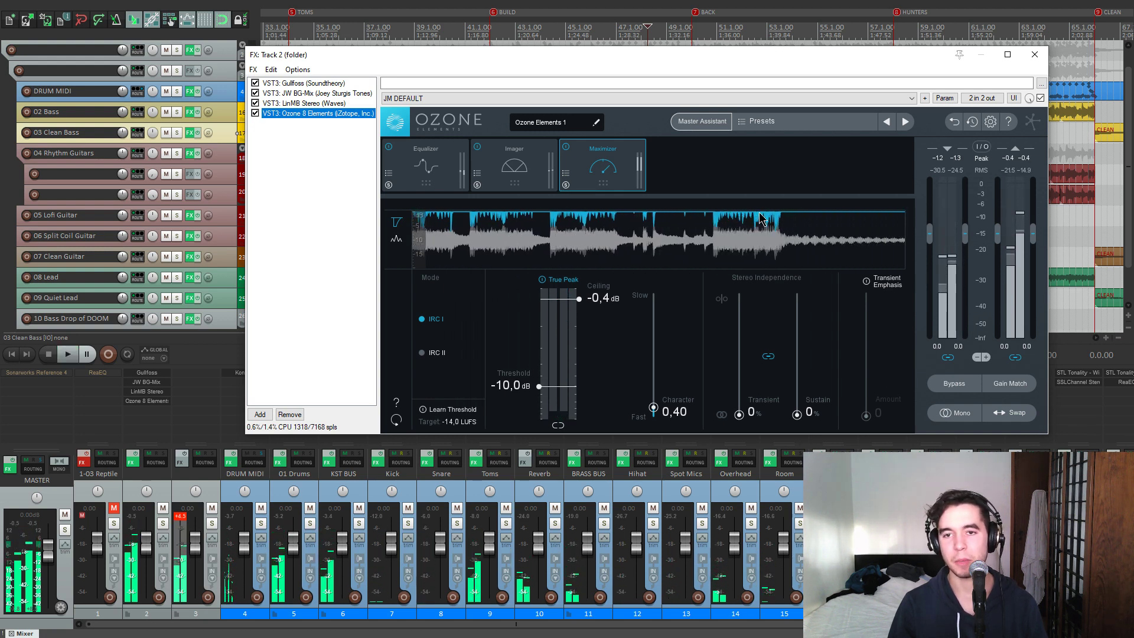
Step: Move the effects window clear of the upper timeline and play the song from the BACK section to check the Maximizer
left_click_drag(711, 58, 700, 118)
left_click(701, 67)
key("space")
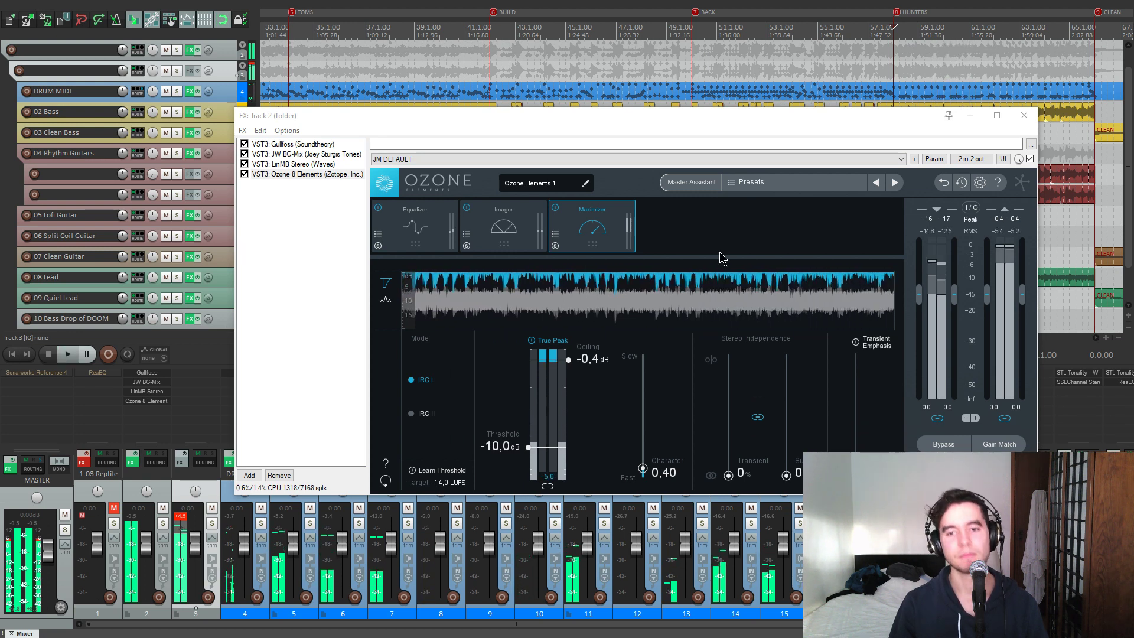
Step: Stop playback, close the track 2 effects window and reset the peak indicator on mixer track 3
key("space")
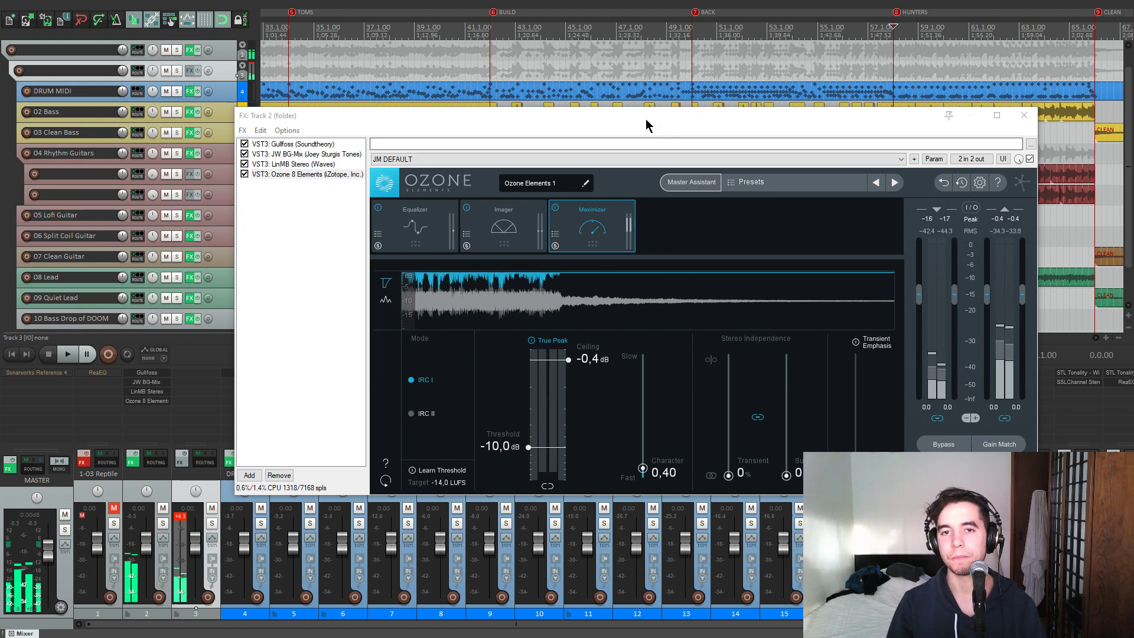
left_click_drag(645, 120, 636, 78)
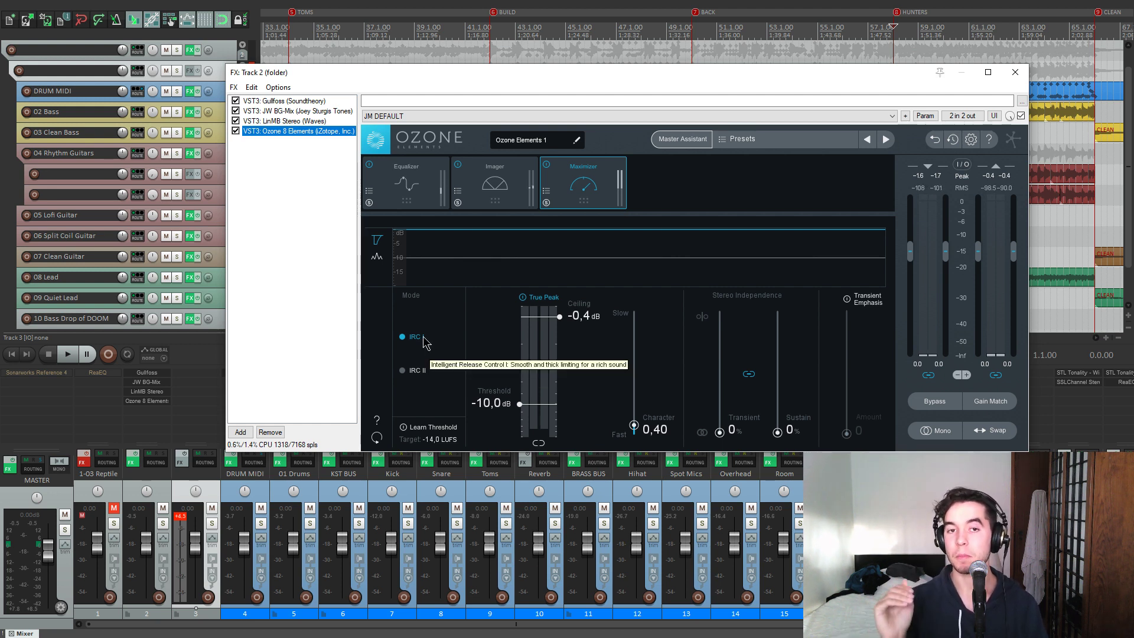
left_click(1014, 74)
left_click(181, 523)
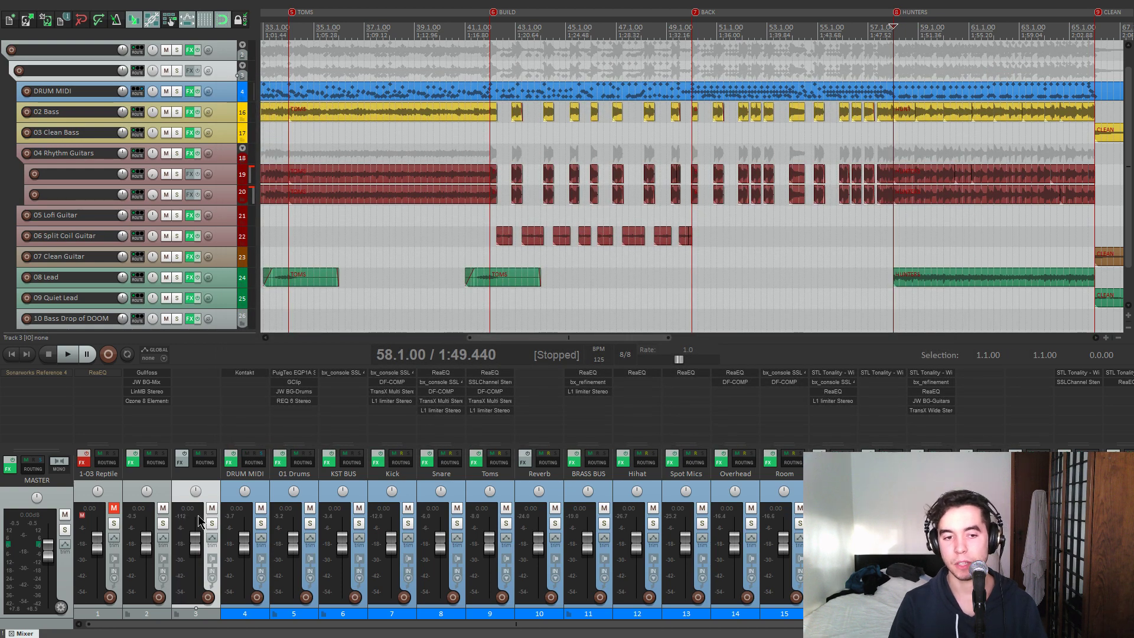
Step: Solo the 01 Drums bus and play it with Kontakt's GGD P4 Kit shown in full kit view
left_click(308, 522)
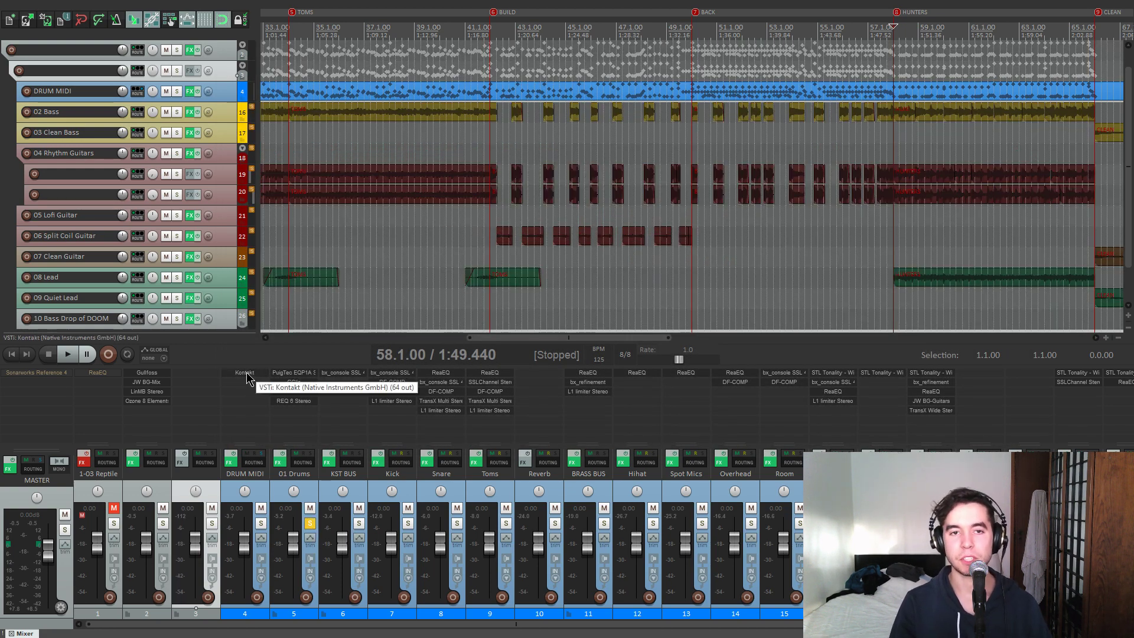
left_click(248, 378)
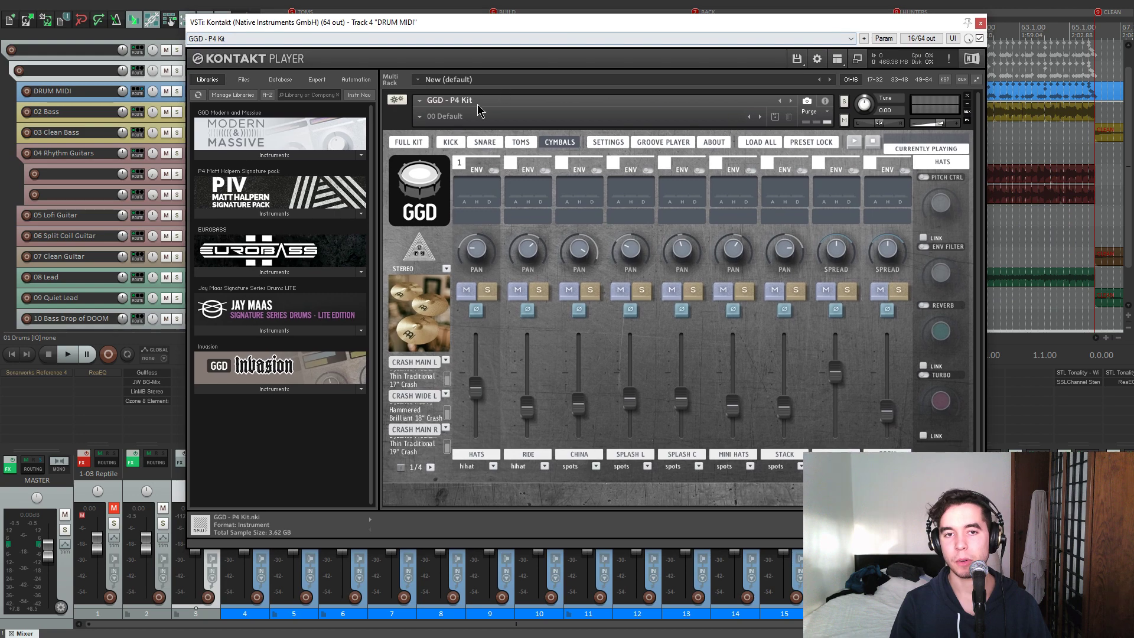
left_click(408, 142)
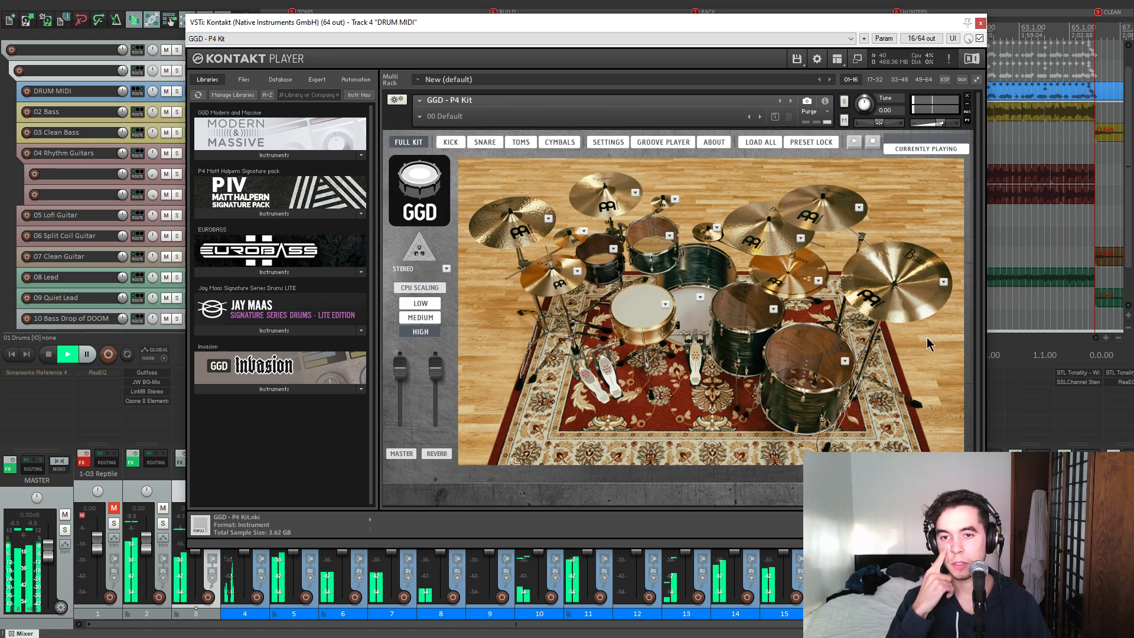
key("space")
Step: Reposition the Kontakt window, audition individual cymbals of the P4 Kit, and close the instrument
left_click_drag(774, 26, 804, 44)
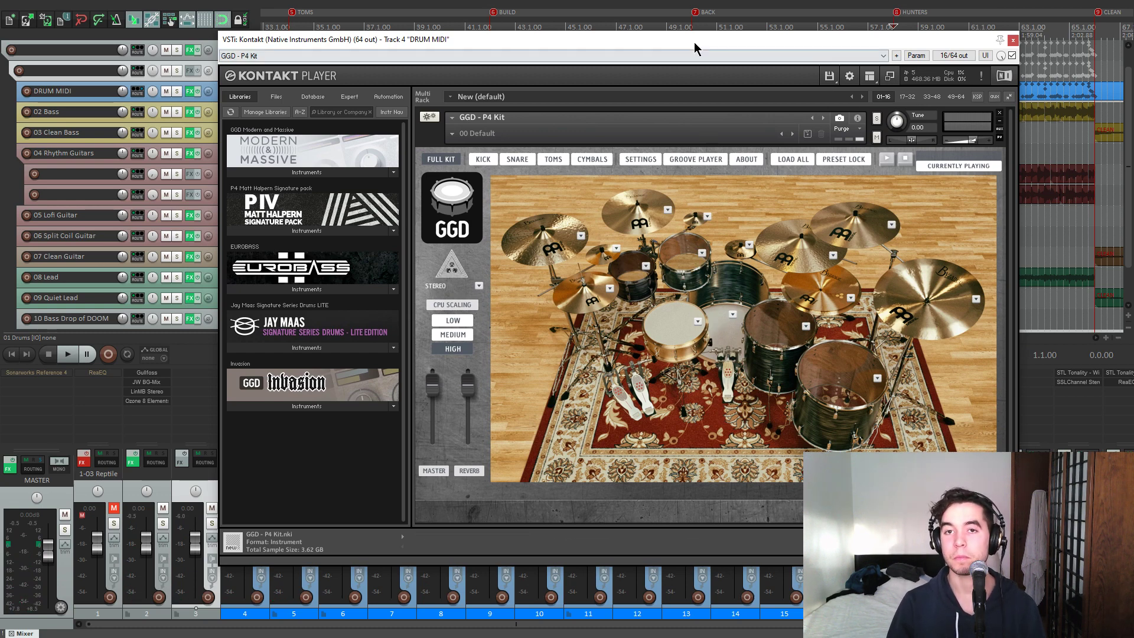
left_click_drag(694, 44, 691, 43)
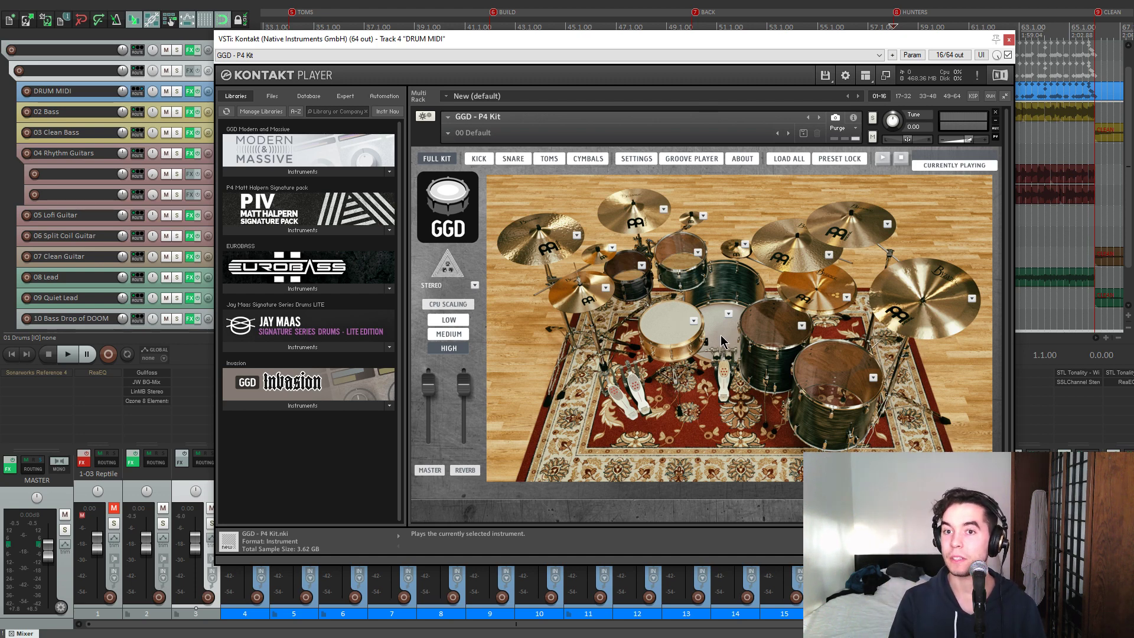
left_click(744, 245)
left_click(536, 265)
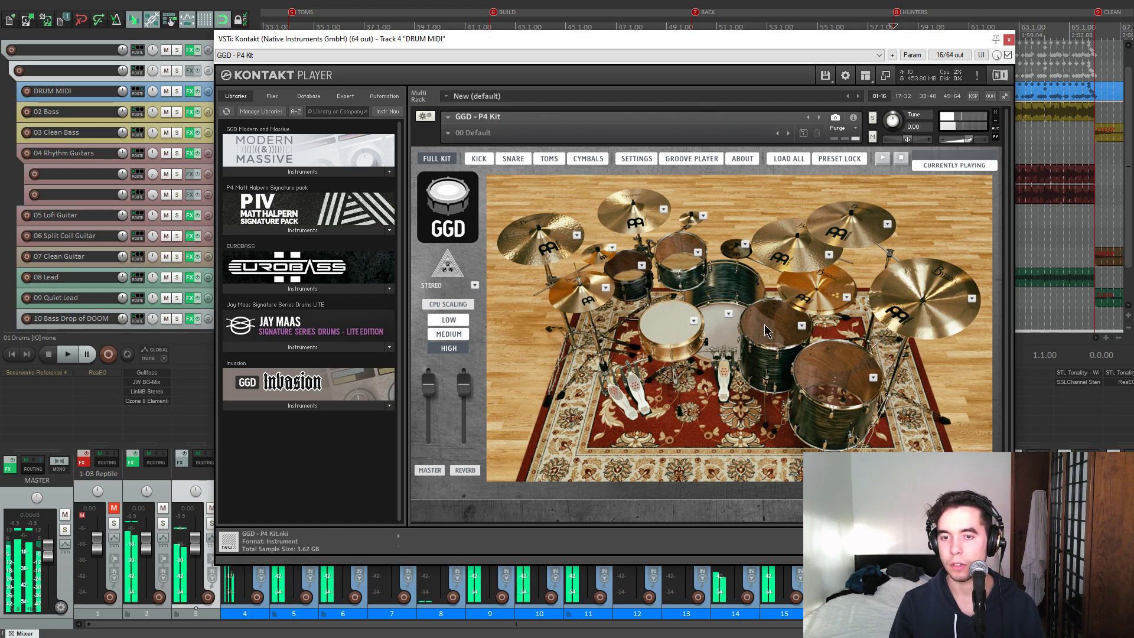
left_click(1008, 40)
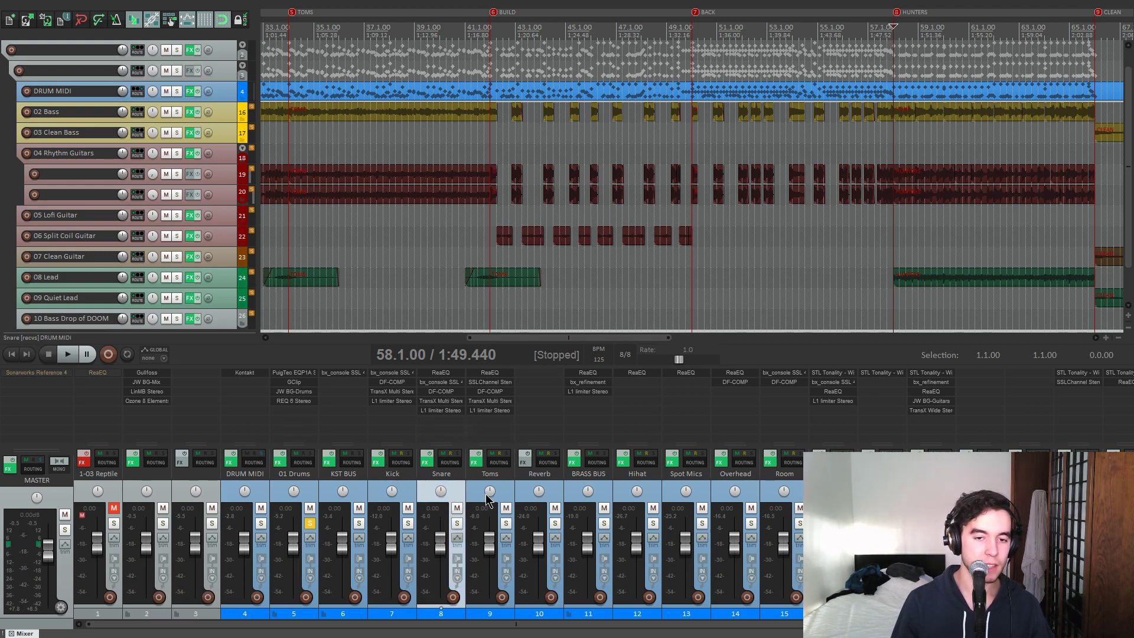
Step: Show the TransX Multi Stereo effects of the Kick, Snare and Toms tracks side by side
left_click(405, 395)
left_click_drag(191, 43, 373, 123)
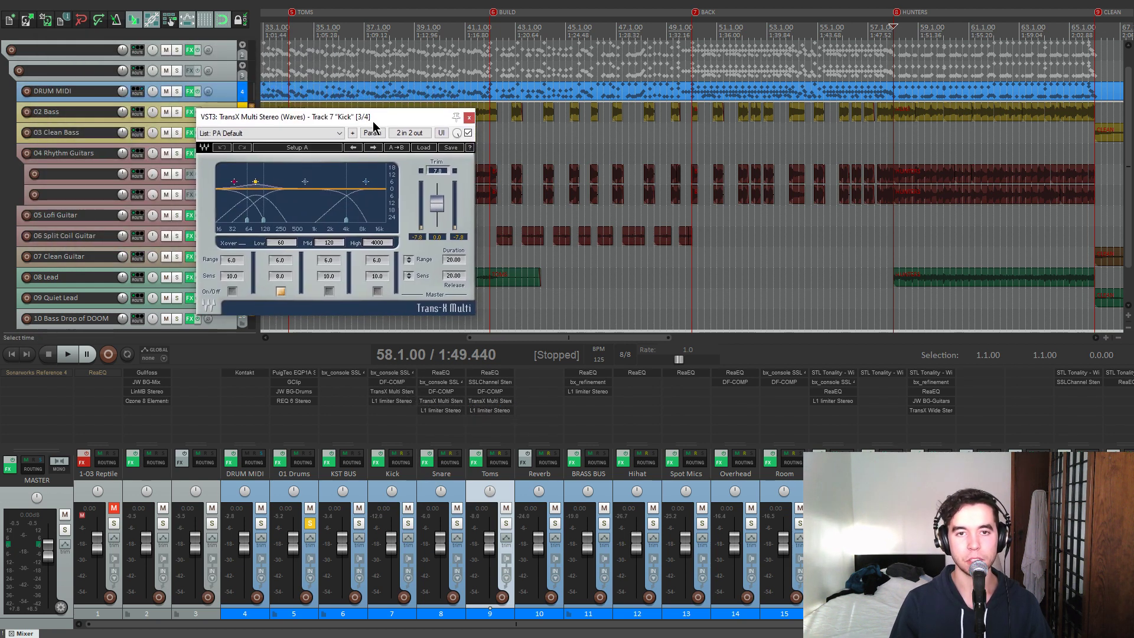
left_click(440, 400)
left_click_drag(239, 73, 580, 135)
left_click_drag(295, 118, 193, 115)
left_click(489, 400)
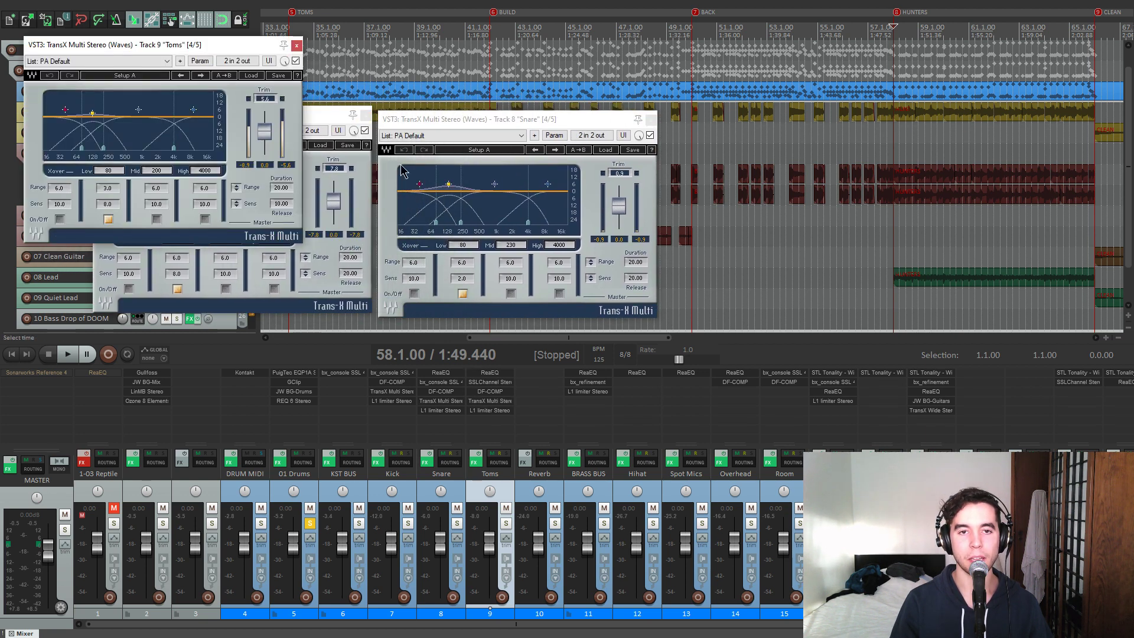
left_click_drag(186, 50, 841, 134)
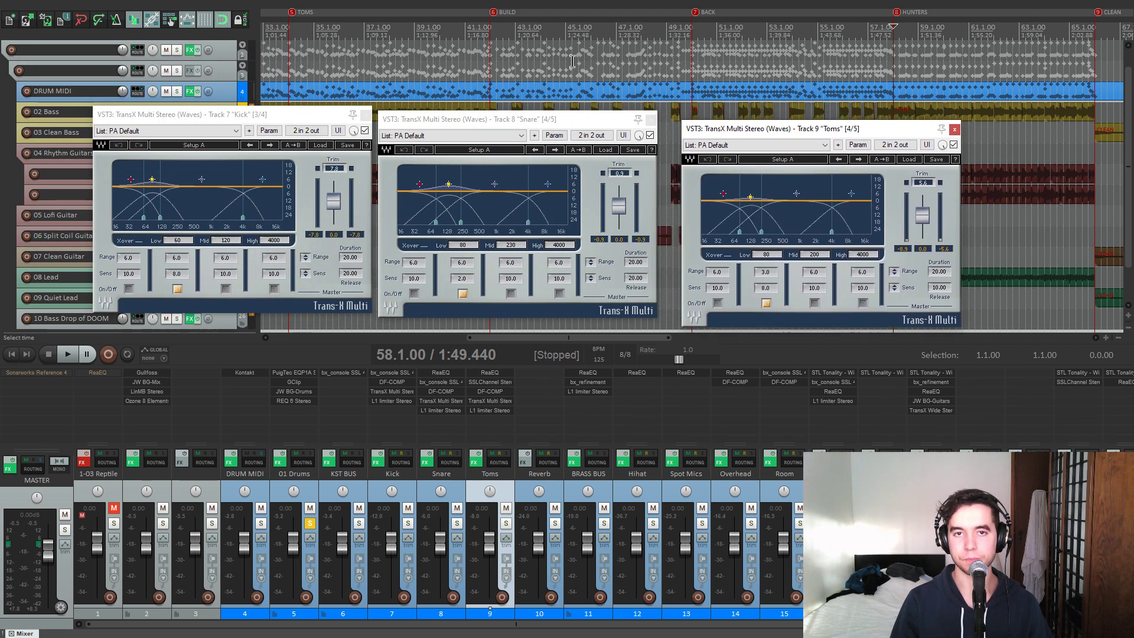
Step: Play the drums from the BUILD marker to watch the three TransX Multi effects, and close their windows
left_click(490, 67)
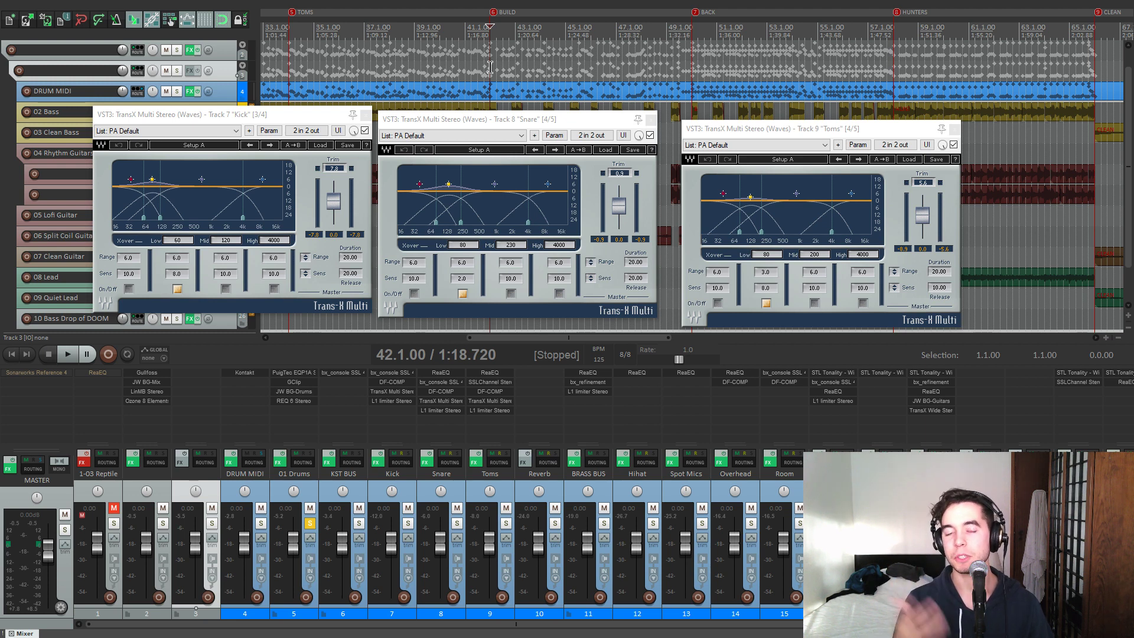
key("space")
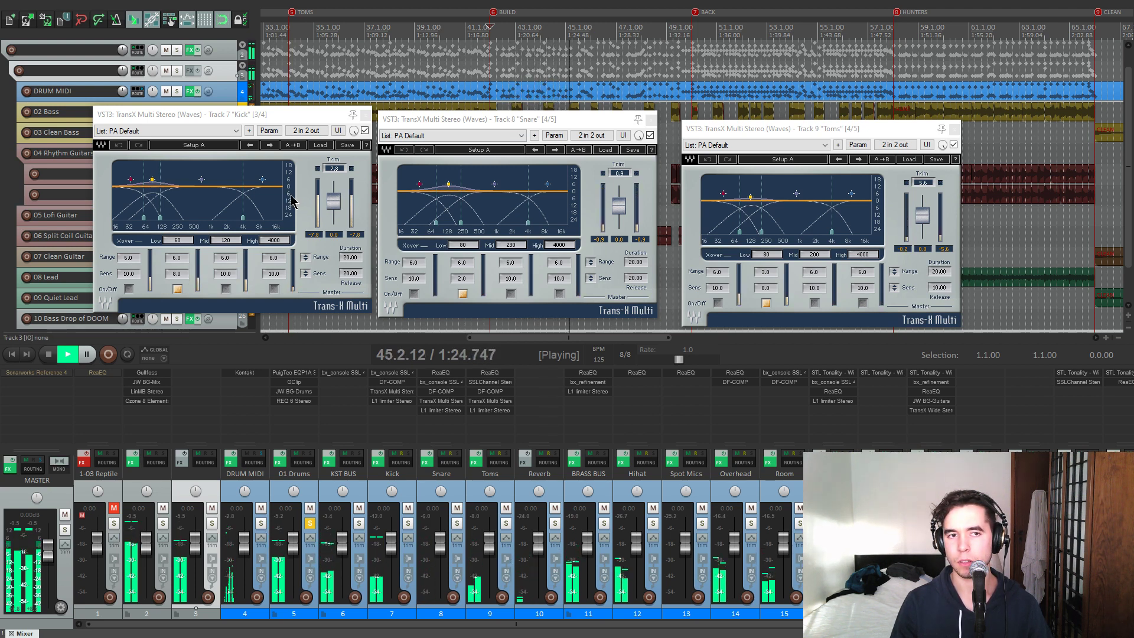
key("space")
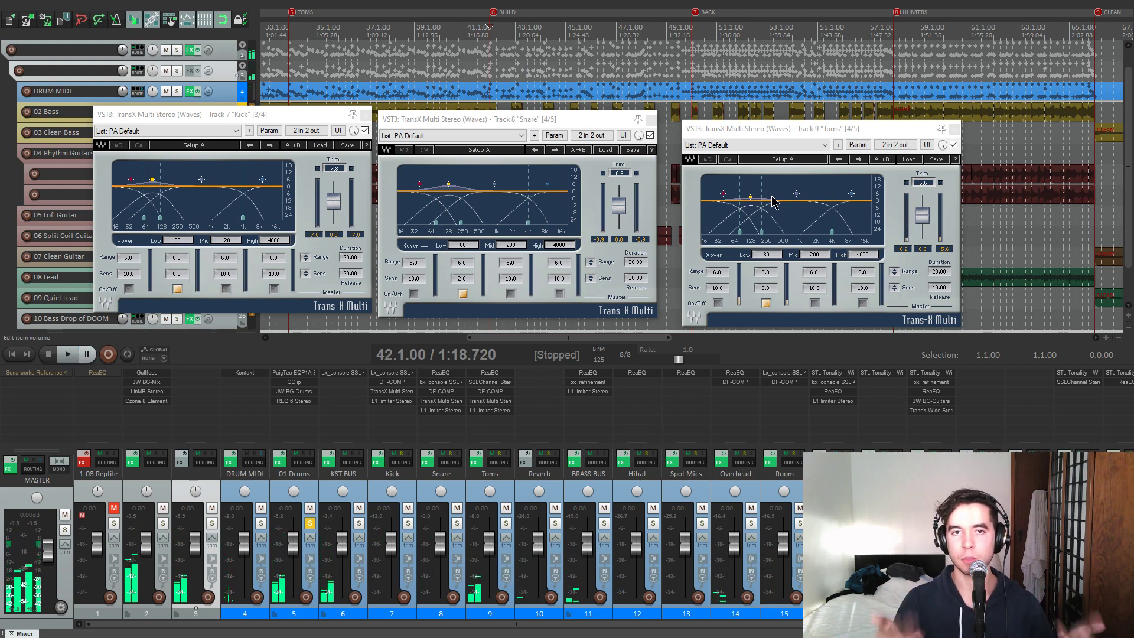
left_click(366, 115)
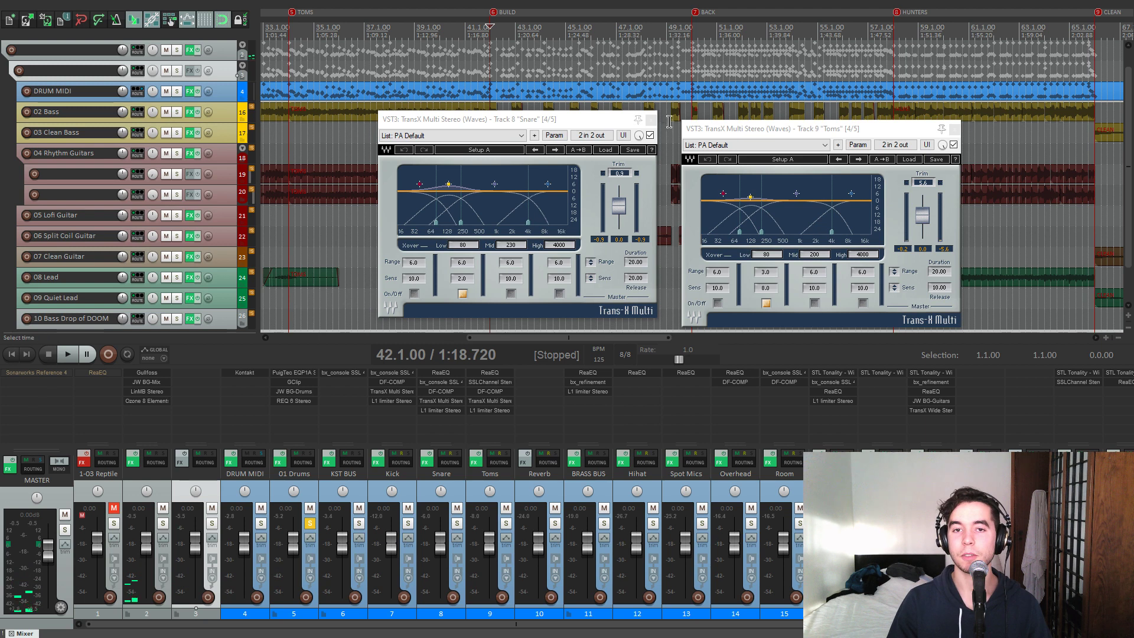
left_click(651, 119)
left_click(955, 128)
Step: Show the L1 limiter Stereo effects of the Kick, Snare and Toms tracks side by side
left_click(392, 401)
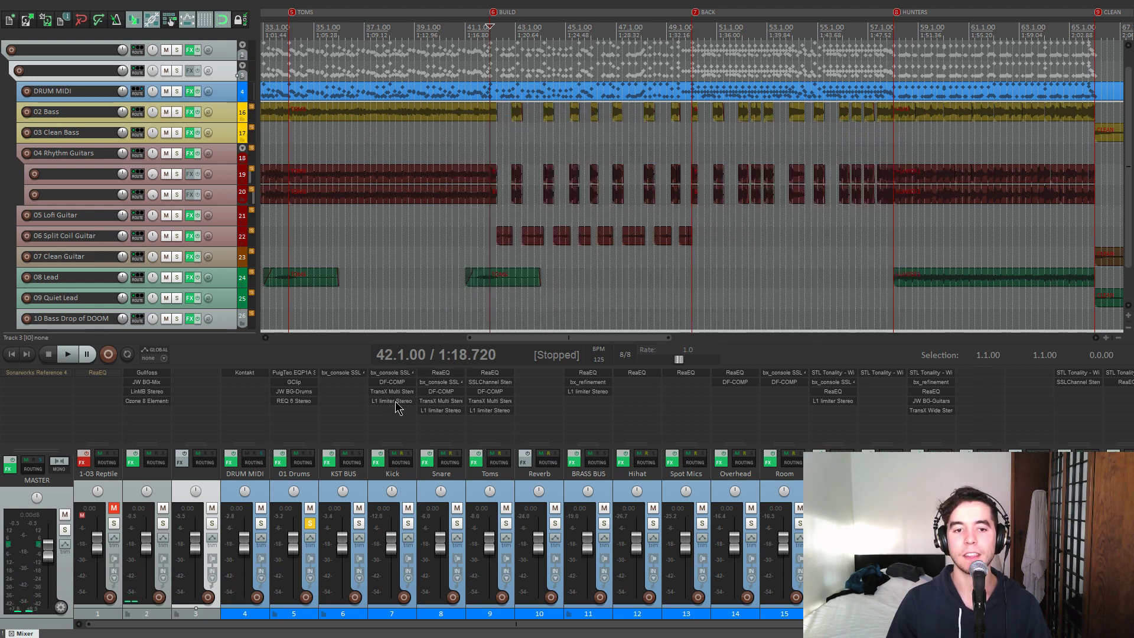
left_click(448, 412)
left_click_drag(177, 60, 360, 49)
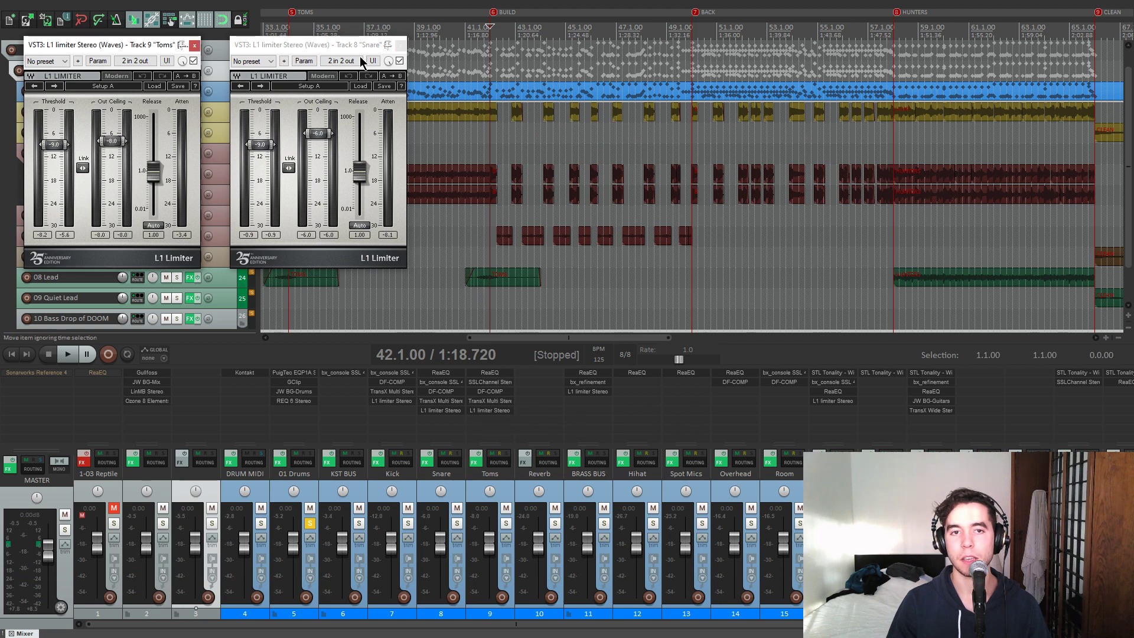
left_click(490, 409)
left_click_drag(523, 74, 528, 44)
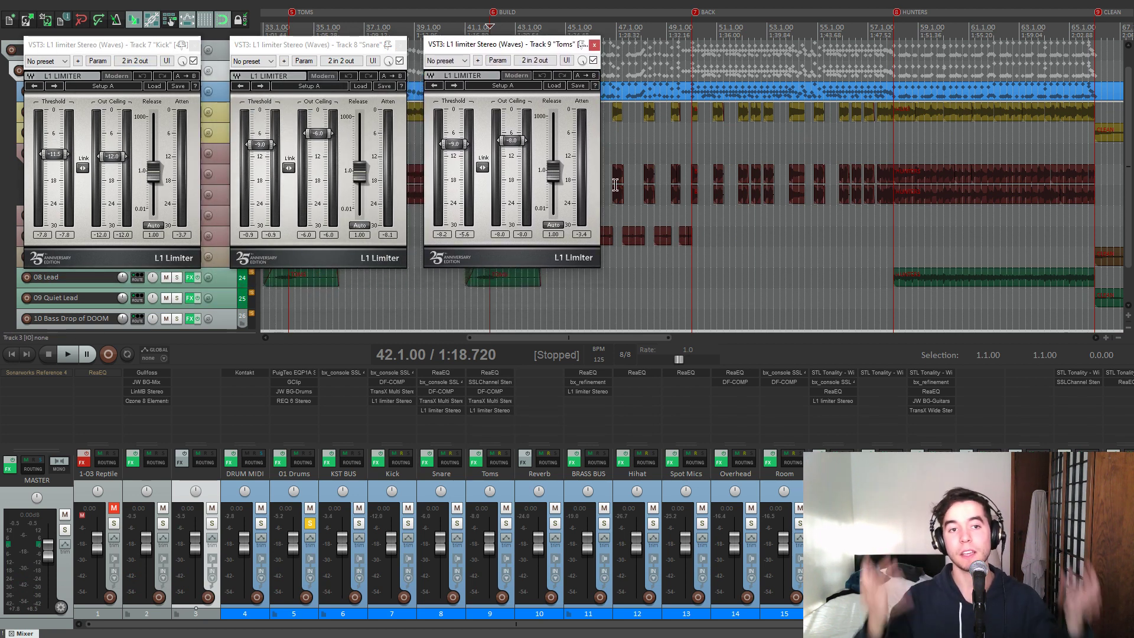
Step: Play the soloed drums from BUILD to watch the three L1 limiters, and close their windows
key("space")
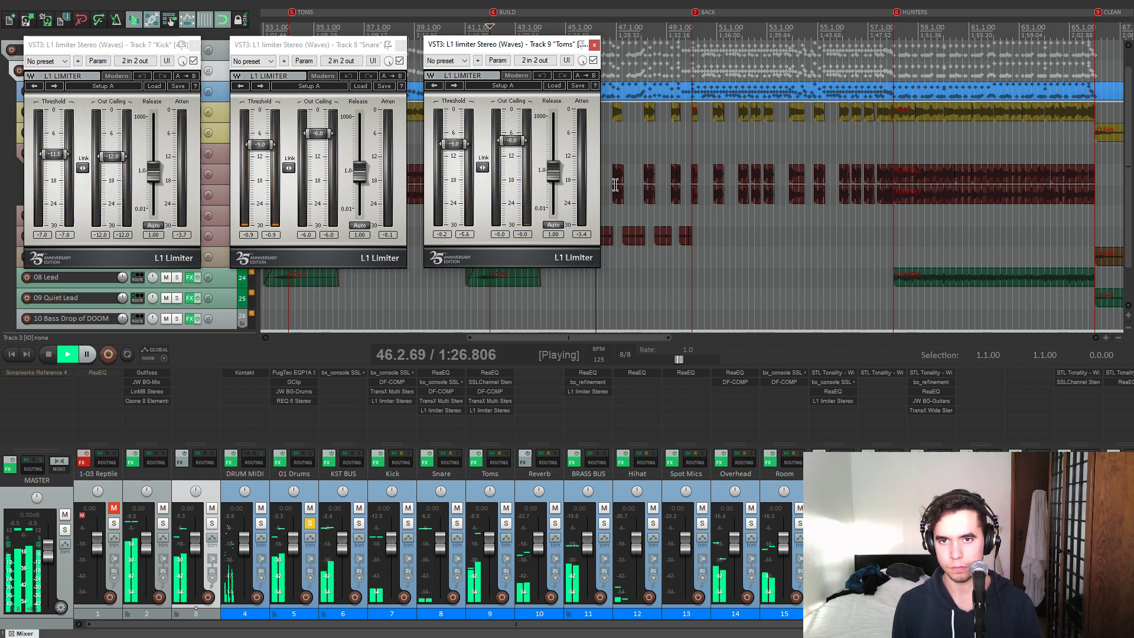
key("space")
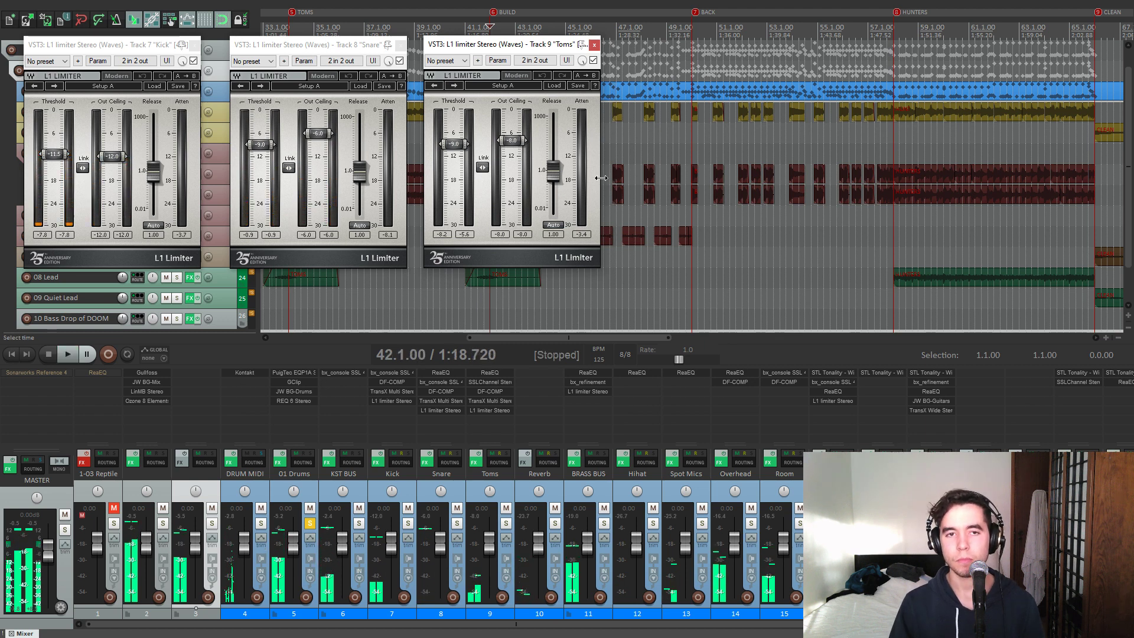
left_click(195, 45)
left_click(399, 44)
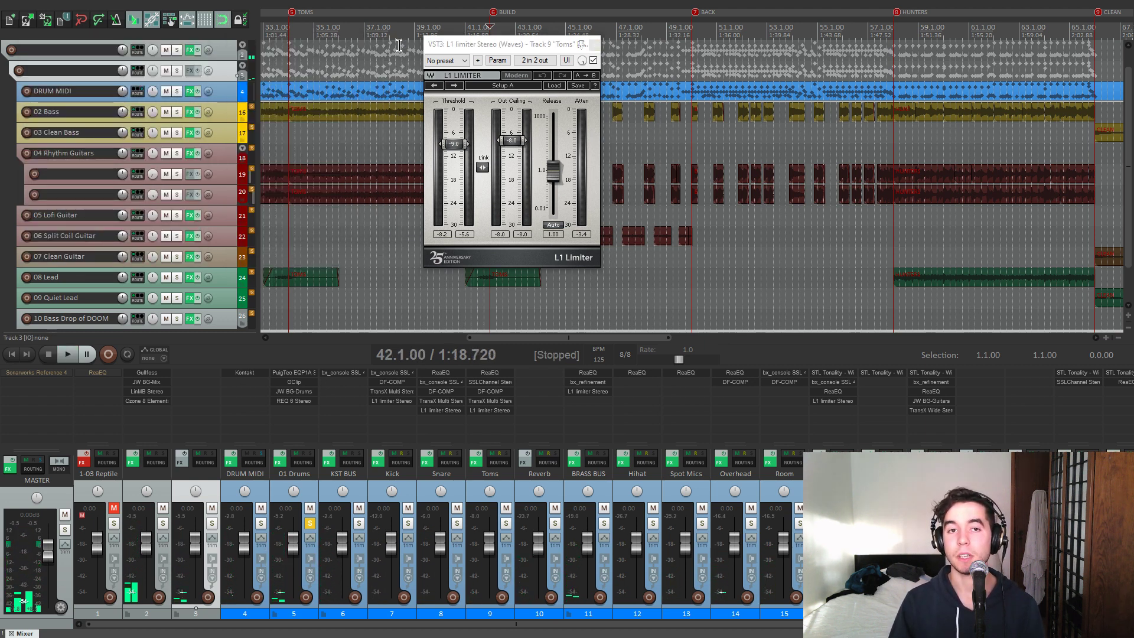
left_click(594, 45)
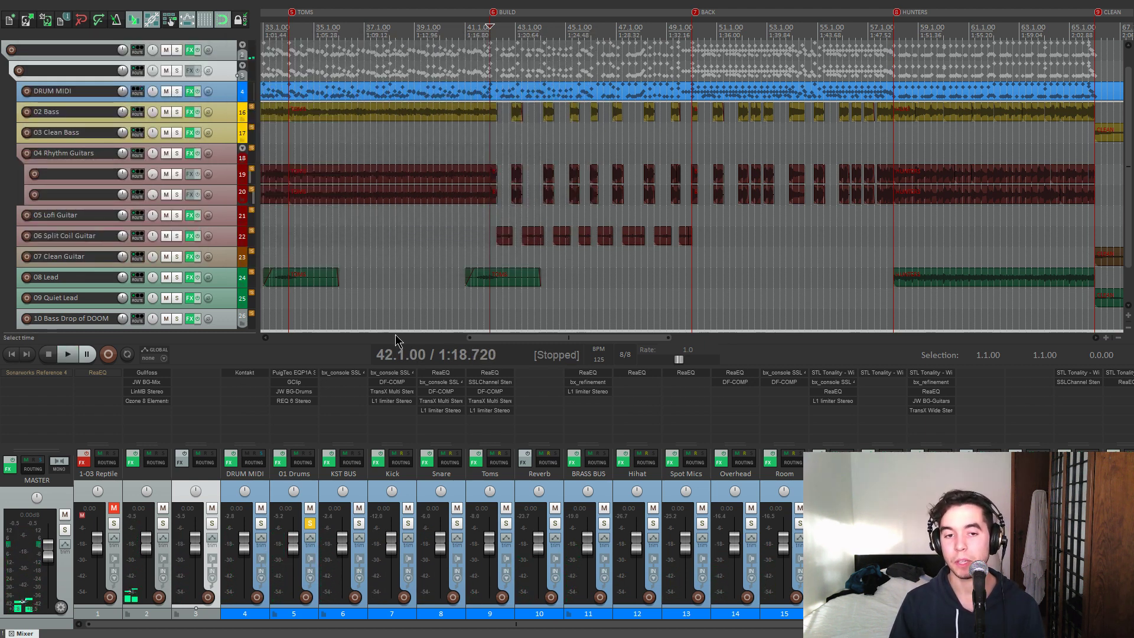
Step: Solo the KST BUS and examine its bx_console SSL 4000 E settings, closing the effect when done
left_click(358, 495)
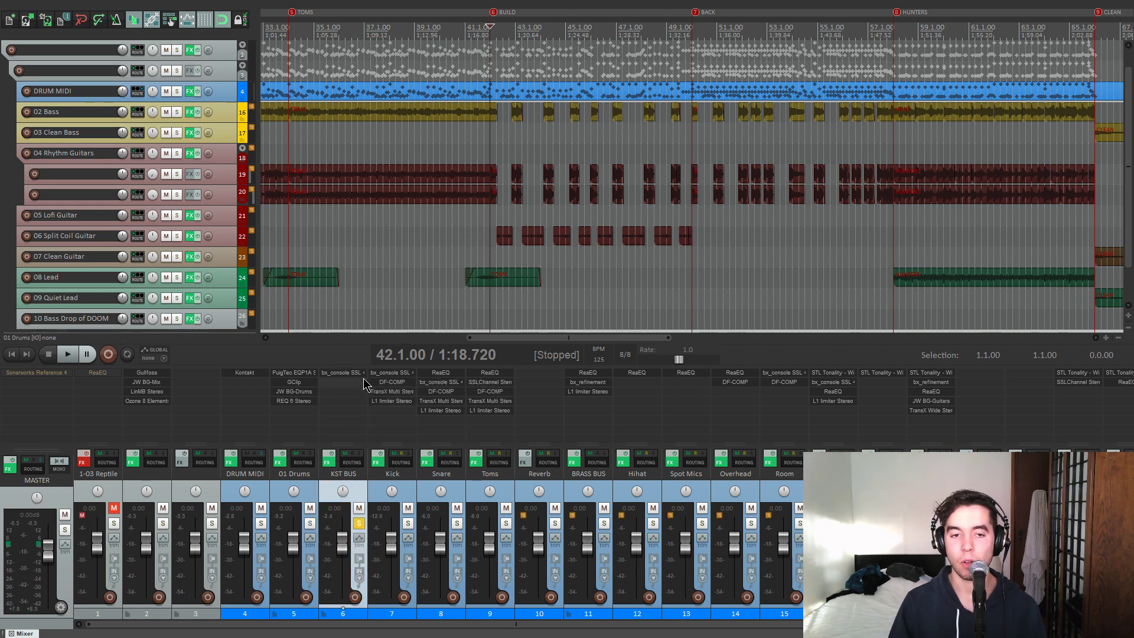
left_click(356, 374)
left_click_drag(343, 47, 586, 49)
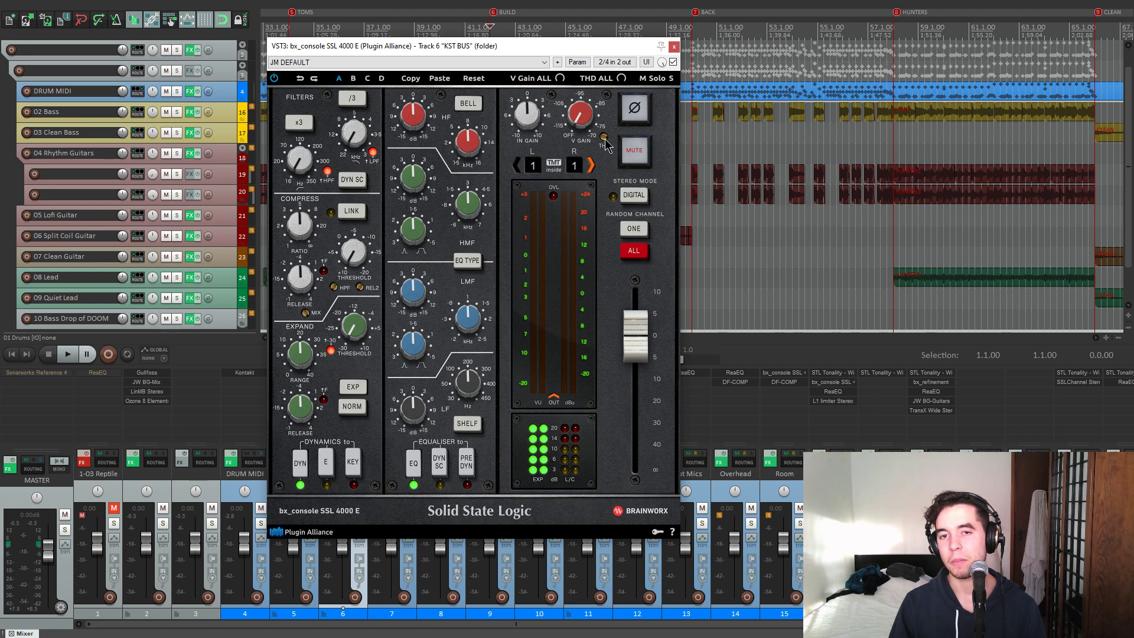
left_click(675, 47)
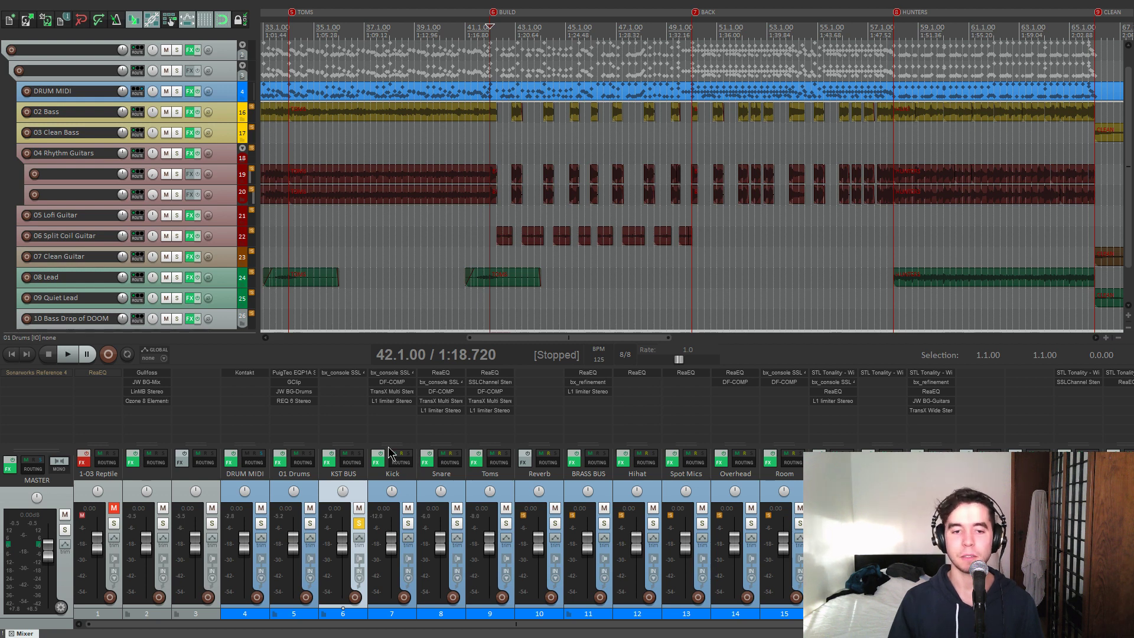
Step: Switch the solo from KST BUS to BRASS BUS and play it with its L1 limiter shown
left_click(359, 523)
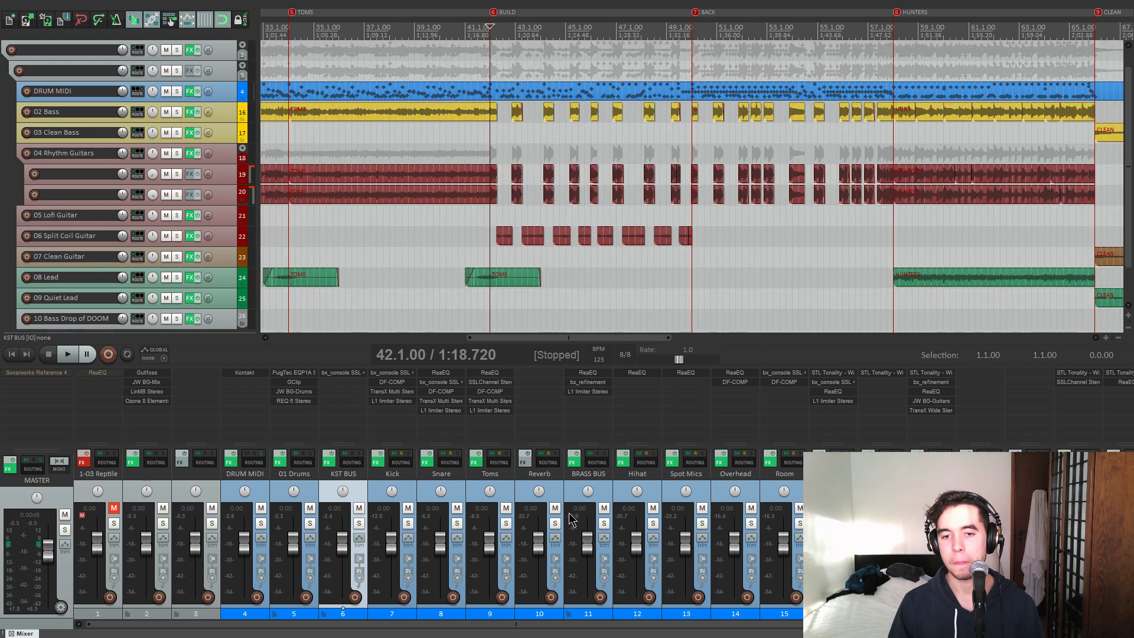
left_click(604, 523)
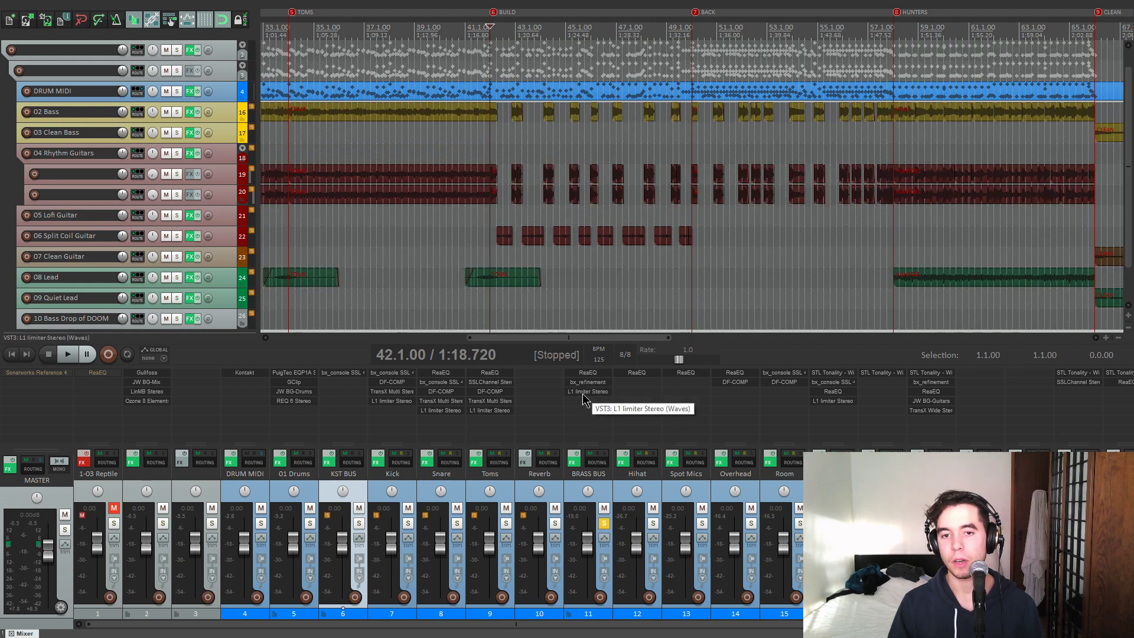
left_click(585, 392)
left_click_drag(140, 48, 398, 141)
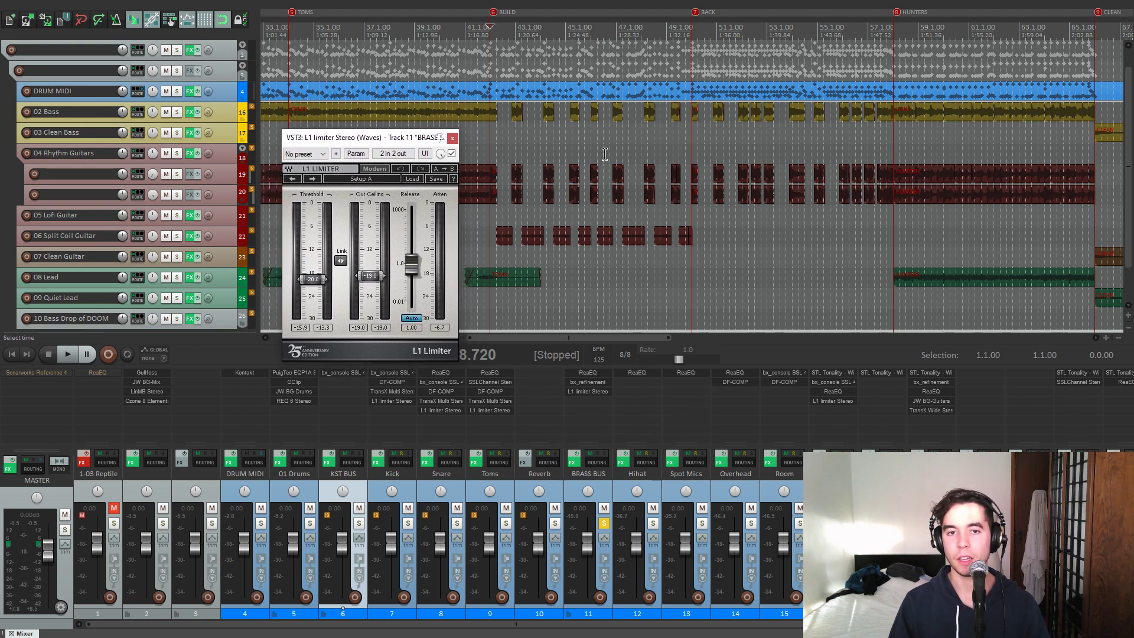
key("space")
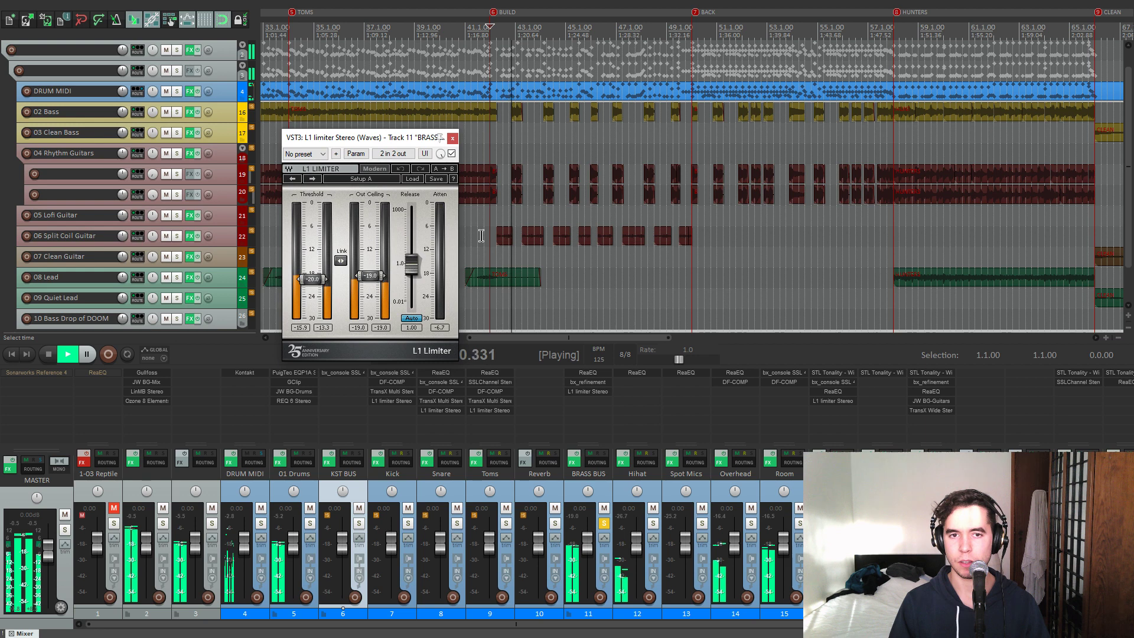
key("space")
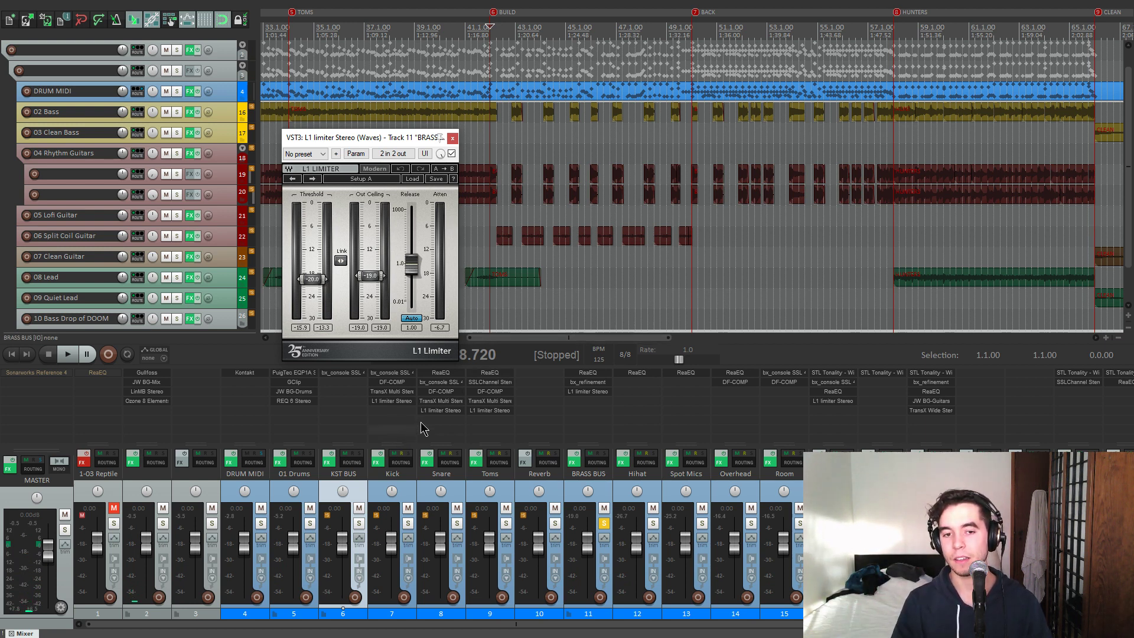
Step: Solo the Snare briefly alongside BRASS BUS during playback, clear the Snare solo and close the L1 limiter
left_click(457, 524)
key("space")
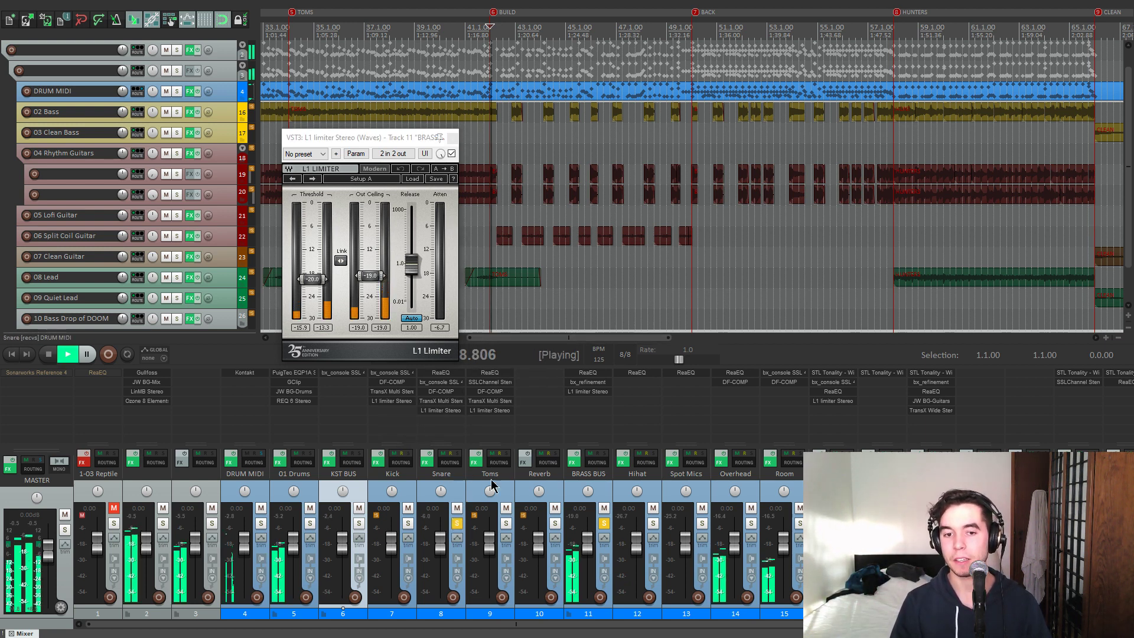
key("space")
left_click(456, 523)
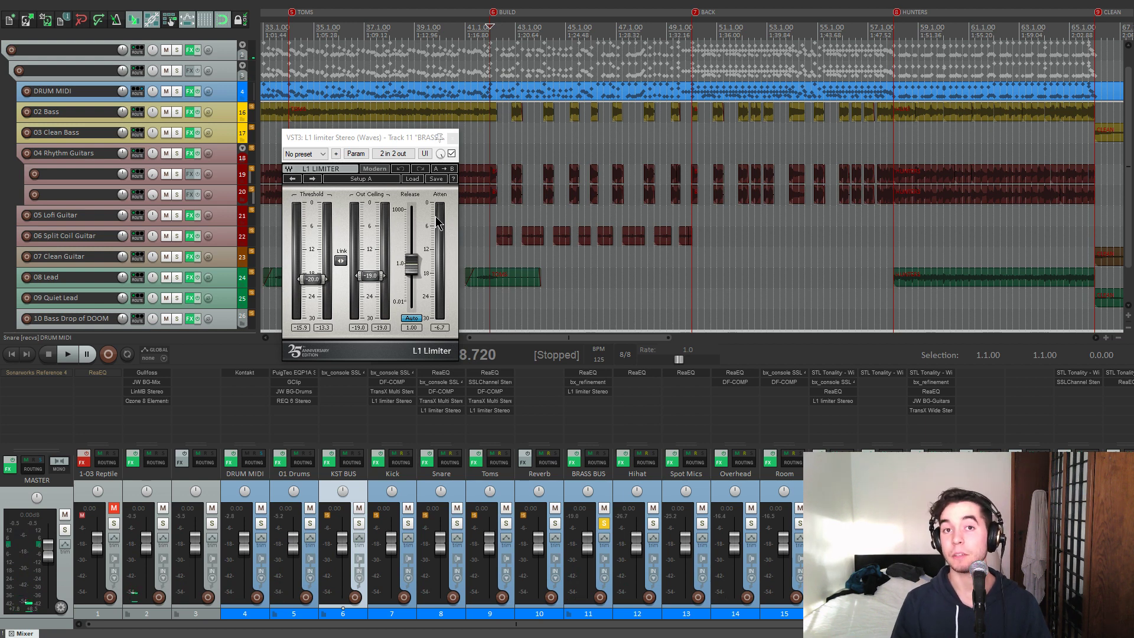
left_click(452, 138)
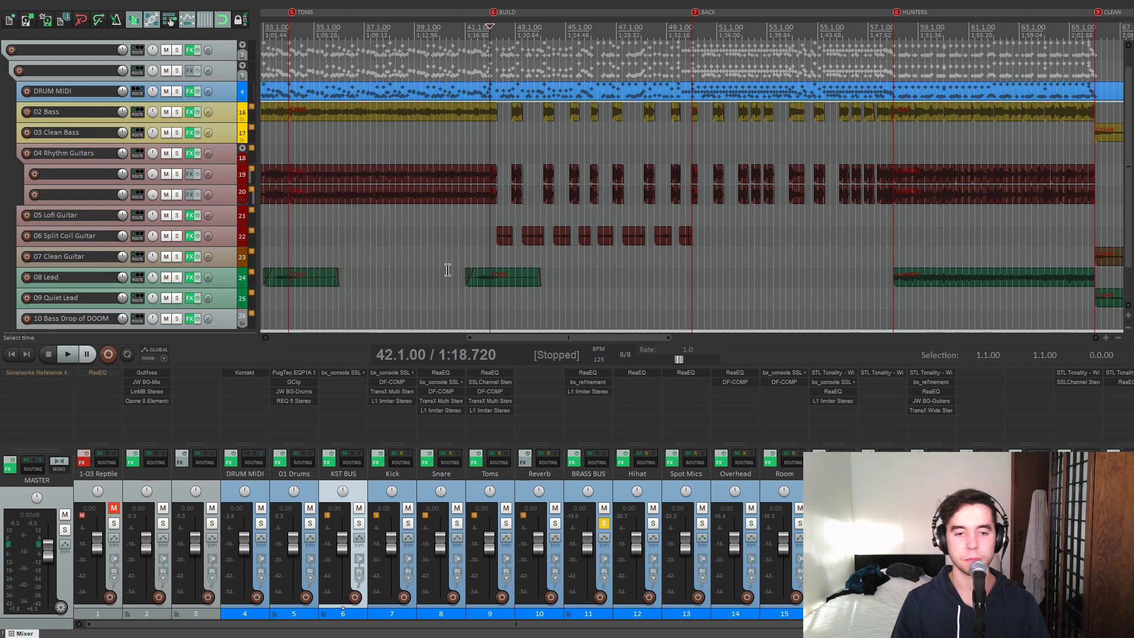
Step: Clear the solo on the BRASS BUS
left_click(602, 524)
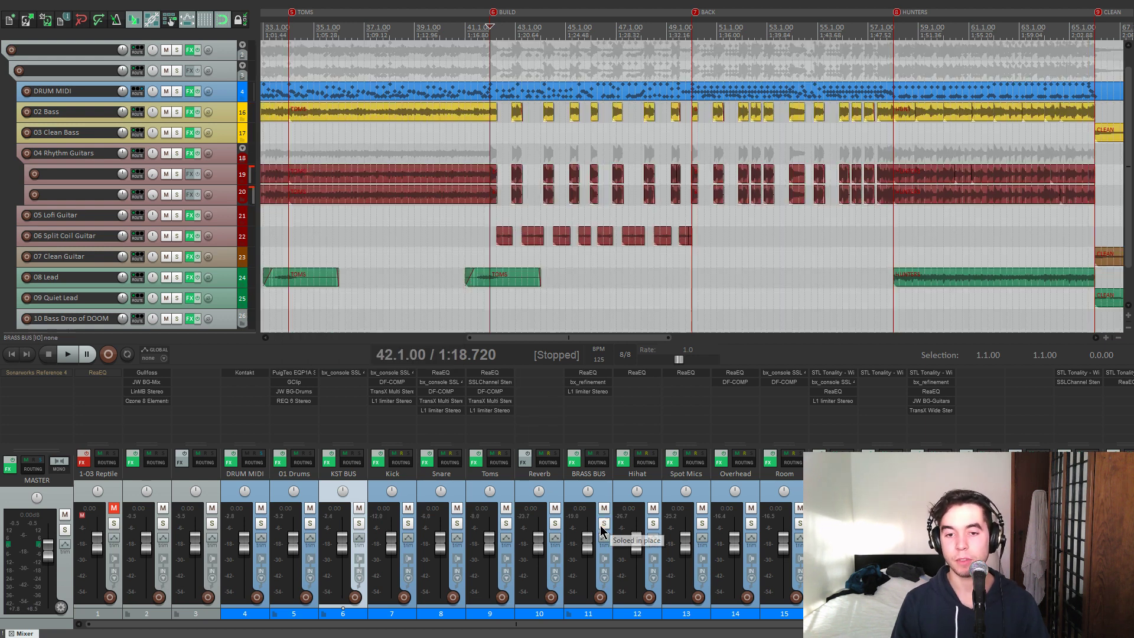
scroll(729, 479, "down", 4)
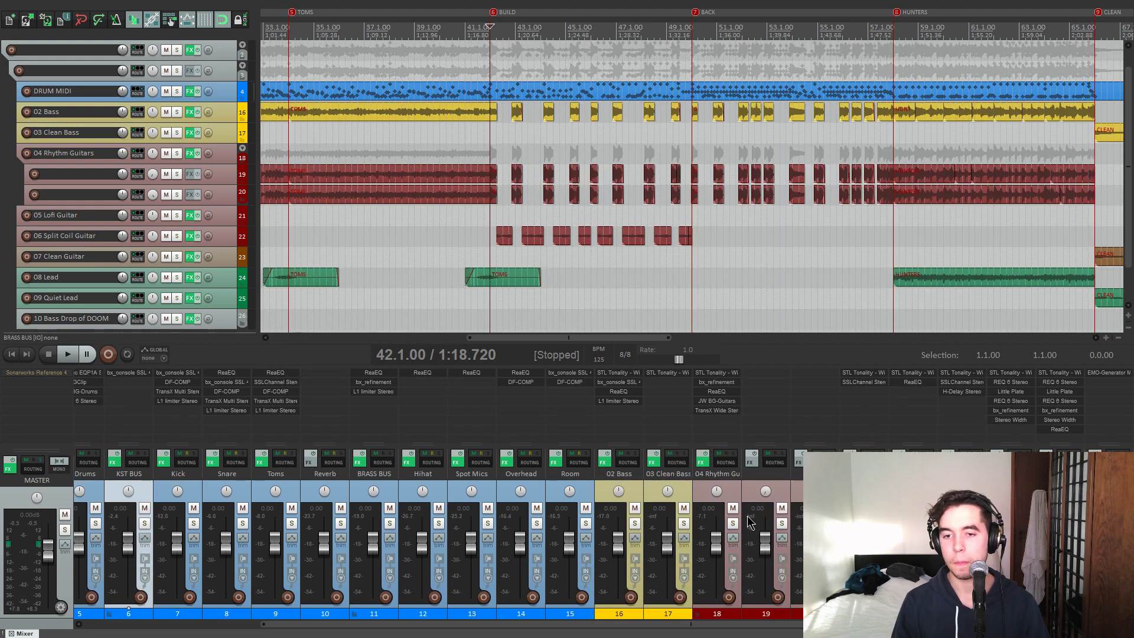
scroll(729, 479, "up", 4)
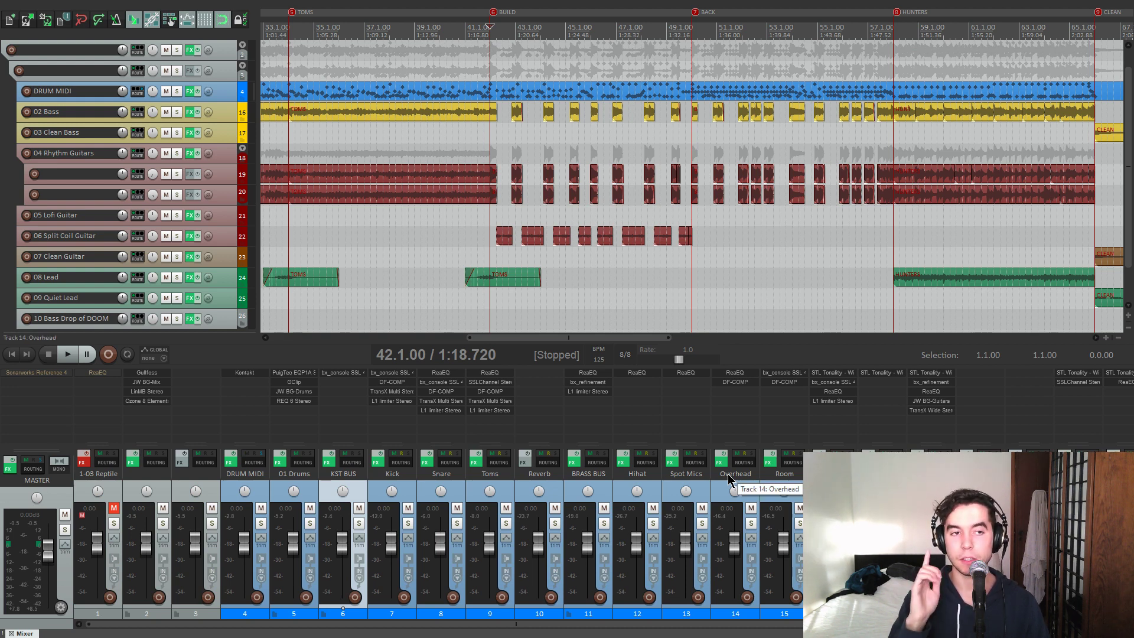
scroll(634, 289, "down", 4)
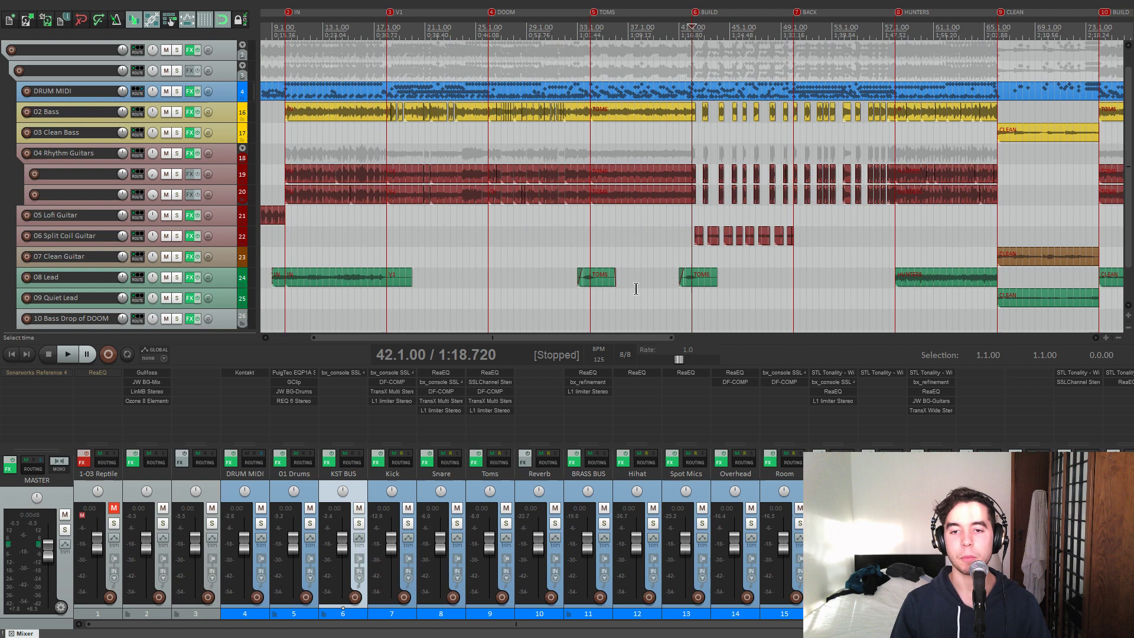
Step: Jump to the IN marker, solo the 02 Bass track and play a short passage of it
key("2")
scroll(635, 289, "up", 2)
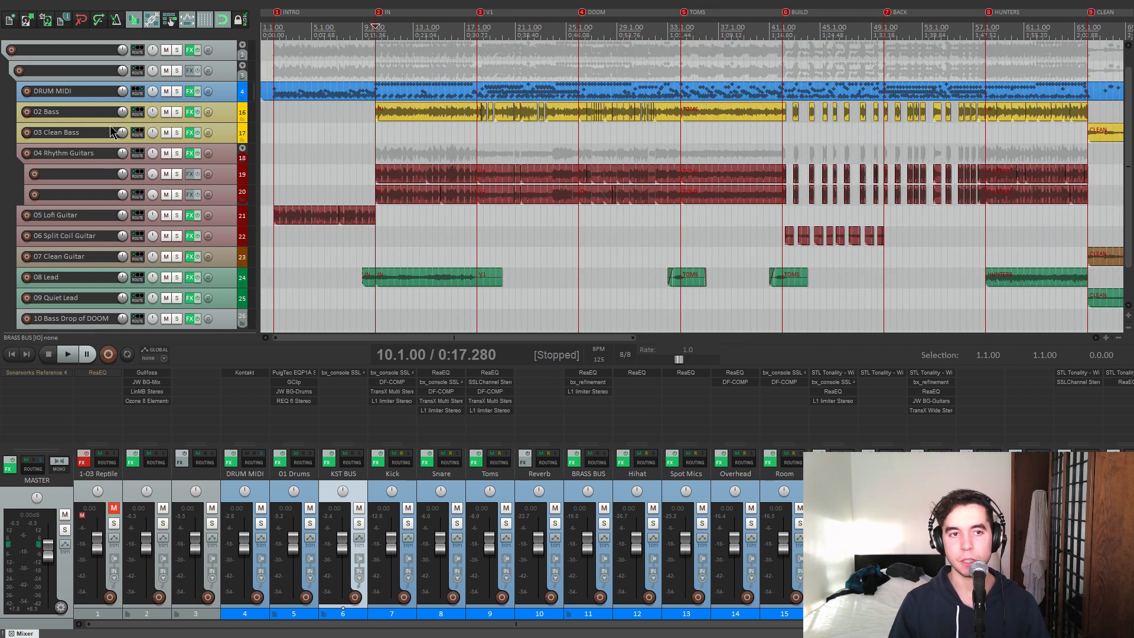
left_click(177, 113)
scroll(598, 169, "up", 4)
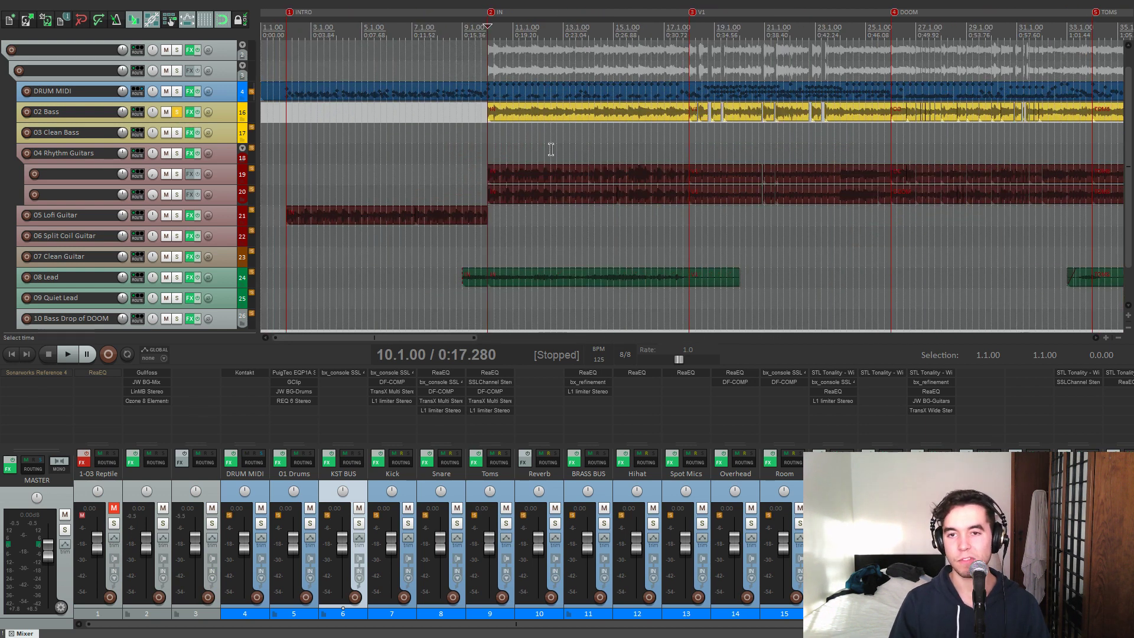
scroll(671, 153, "down", 3)
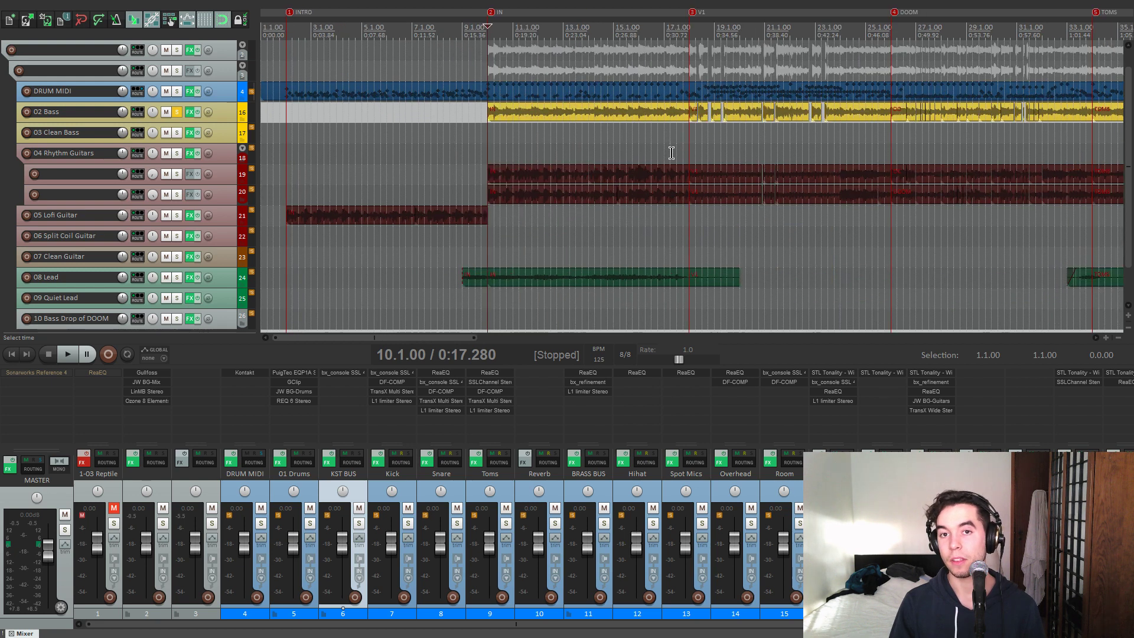
key("space")
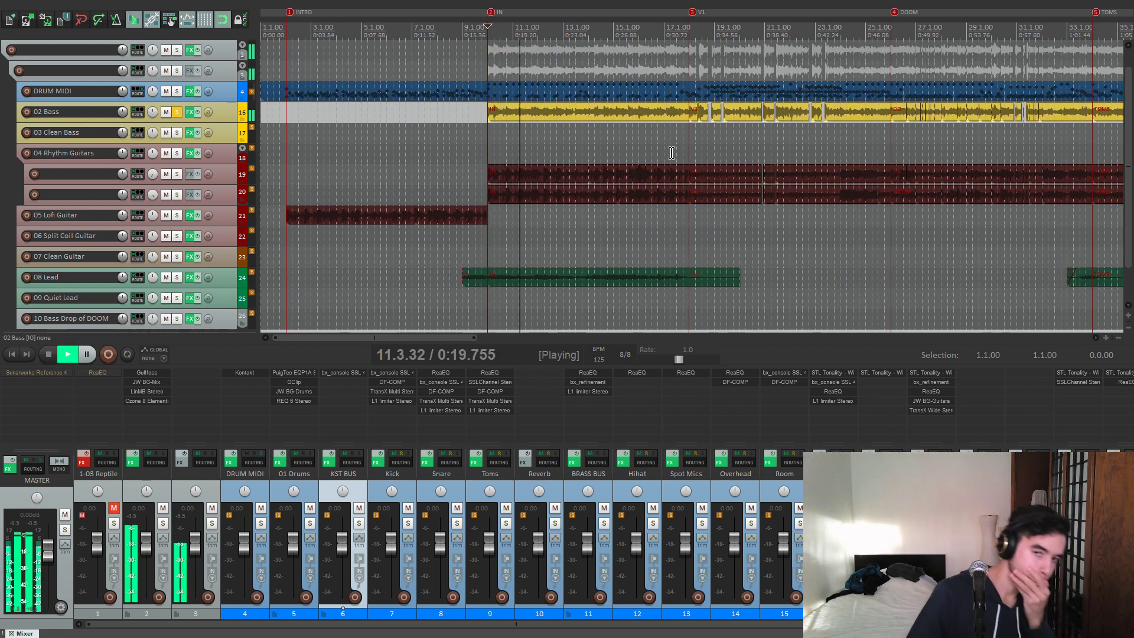
key("space")
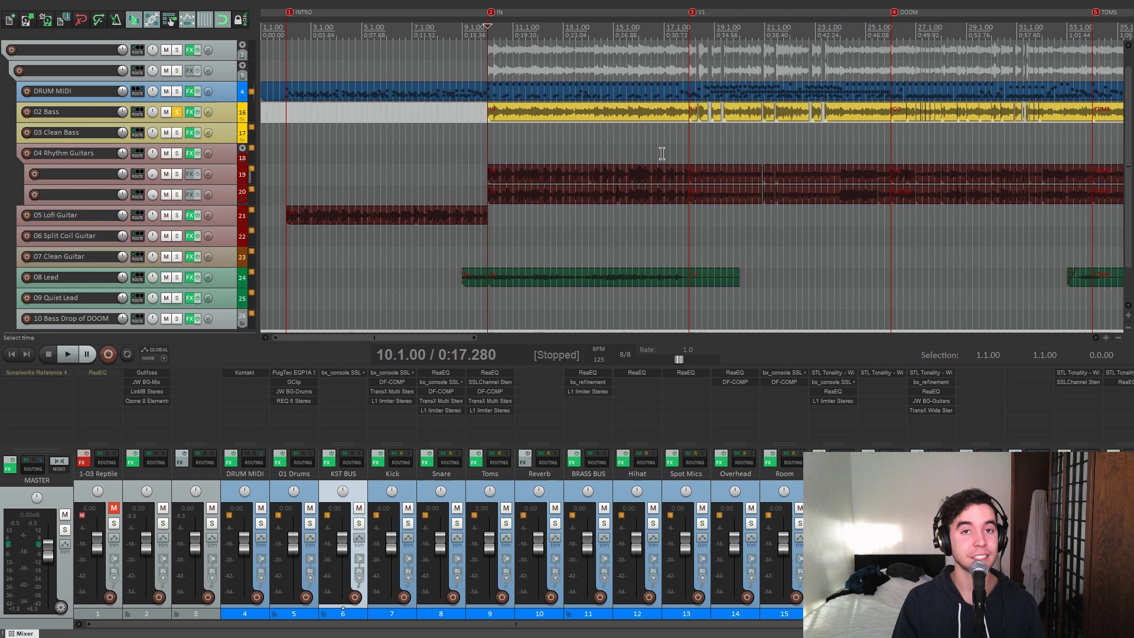
Step: Play the soloed bass with its STL Tonality amp window shown and the bx_console, ReaEQ and L1 limiter bypassed
key("space")
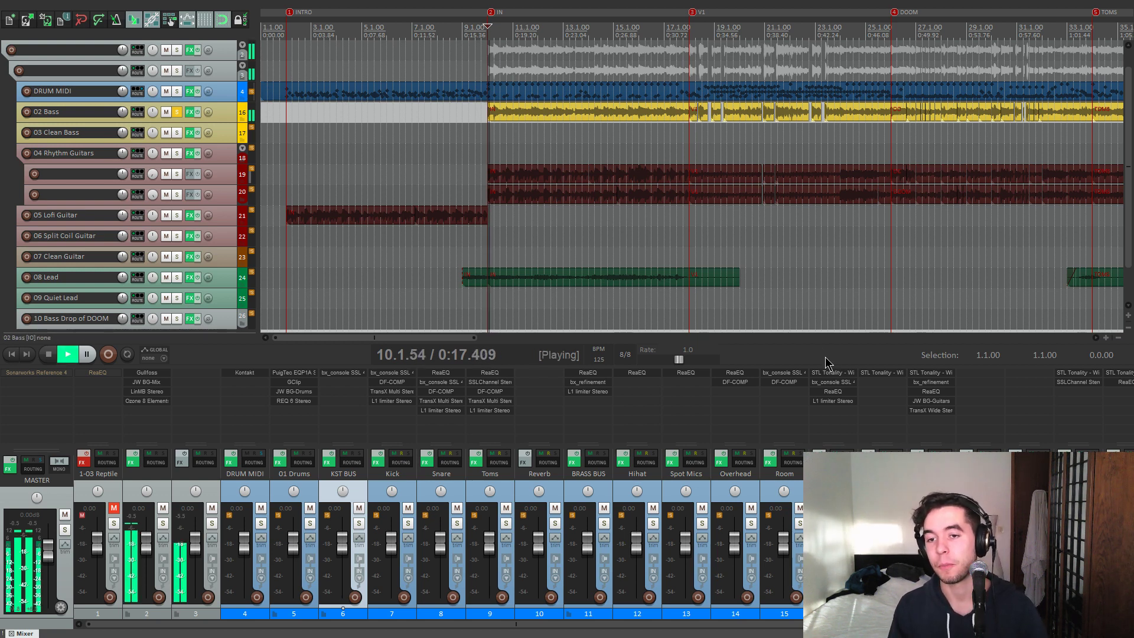
left_click(190, 112)
left_click_drag(260, 47, 303, 65)
left_click(849, 393, "shift")
left_click(847, 401, "shift")
left_click(502, 66)
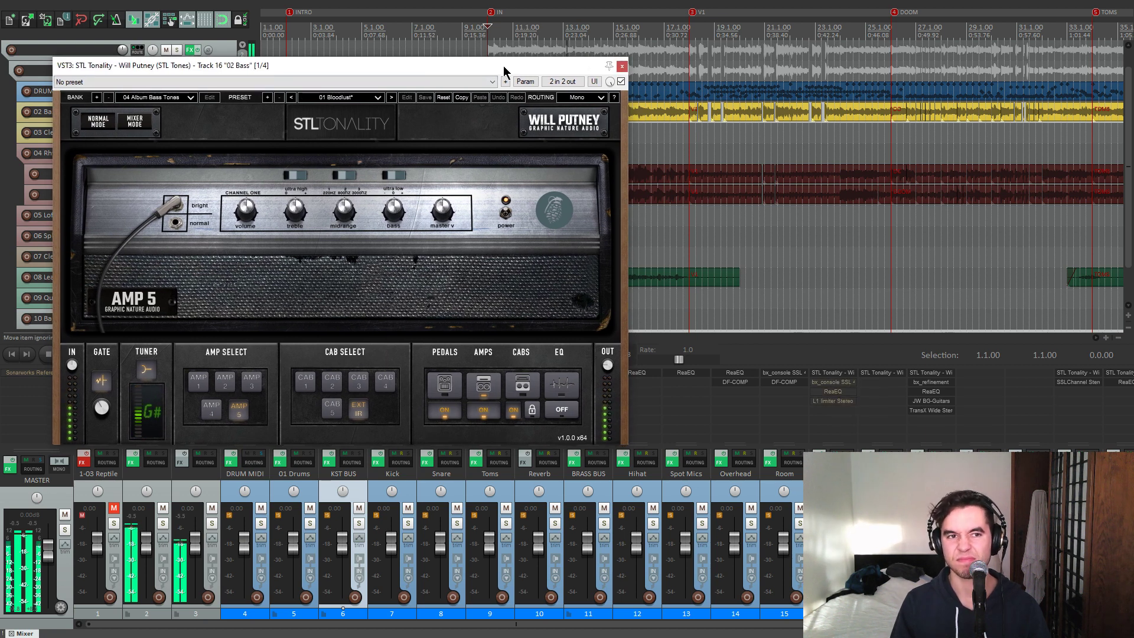
left_click_drag(504, 70, 503, 70)
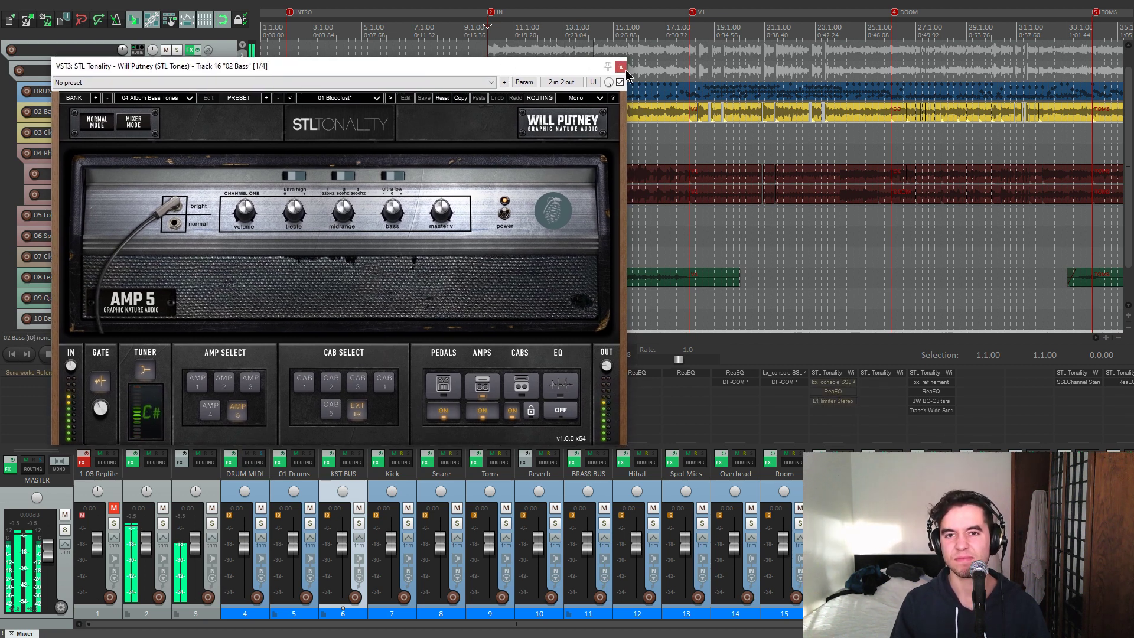
left_click_drag(501, 71, 498, 68)
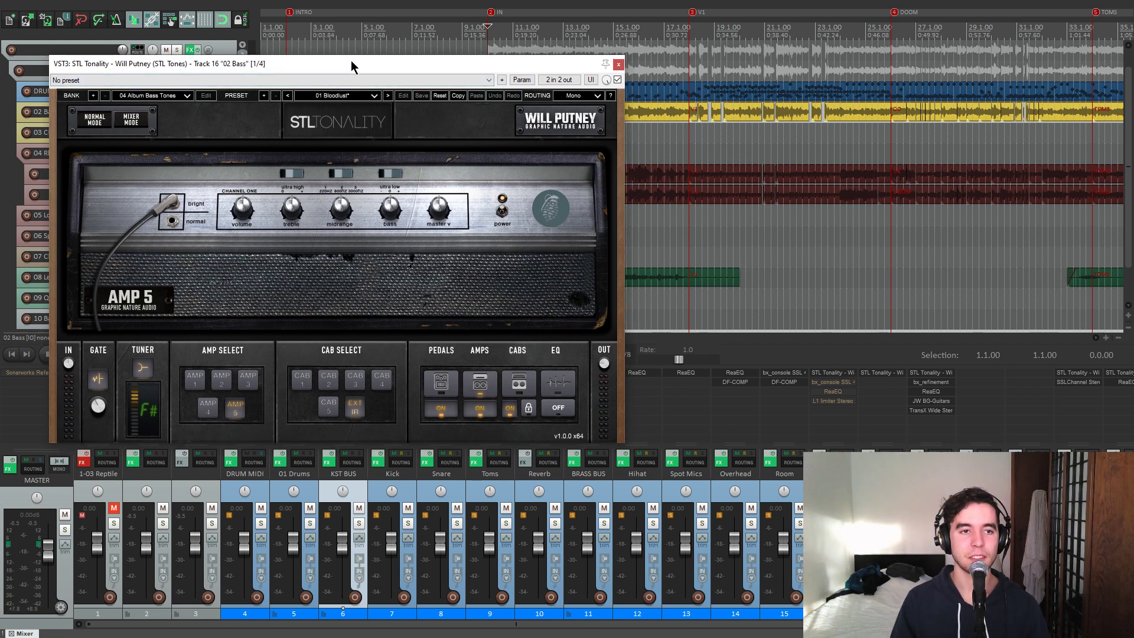
left_click_drag(351, 67, 352, 63)
left_click_drag(503, 65, 502, 60)
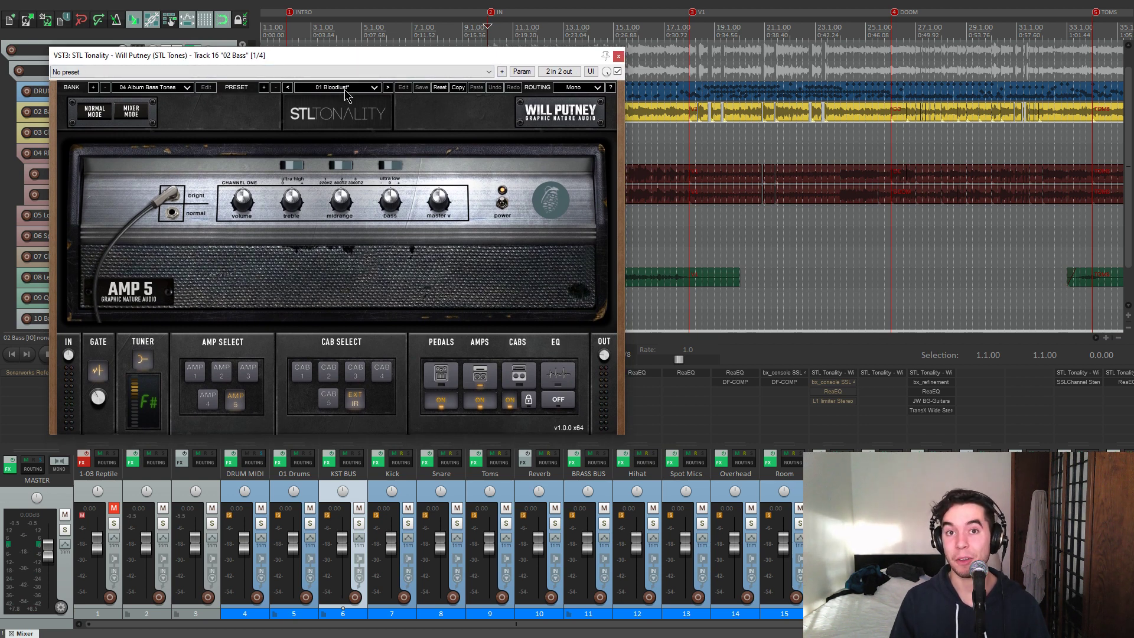
Step: Compare the bass from the TOMS marker with STL Tonality bypassed and enabled, and view its pedals before closing the effect
left_click(670, 148)
scroll(670, 147, "down", 3)
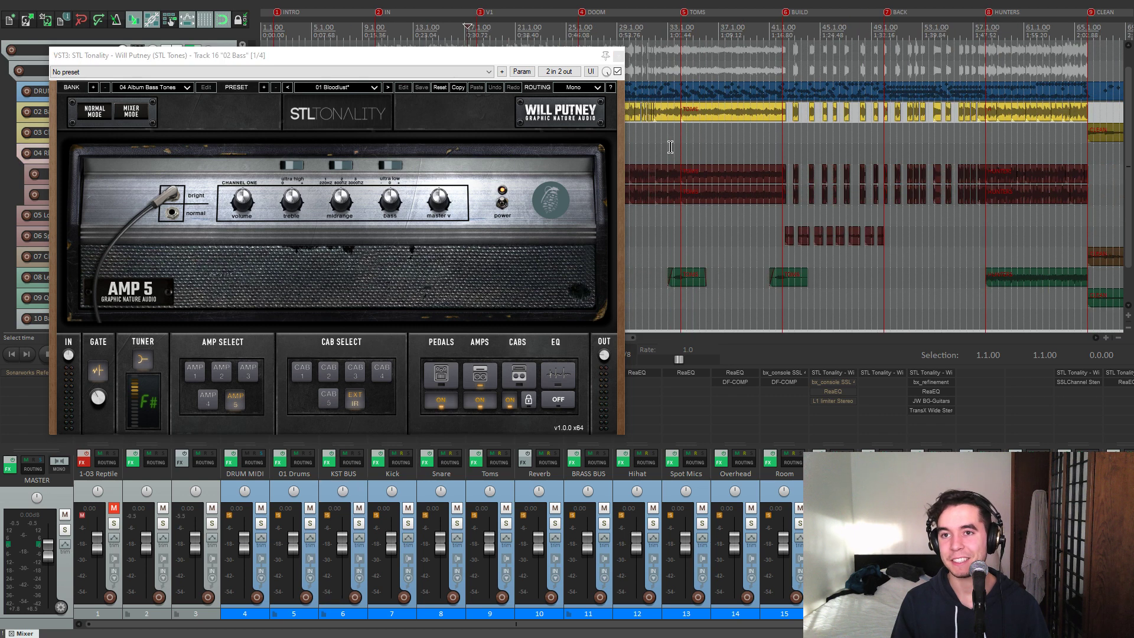
scroll(673, 148, "up", 2)
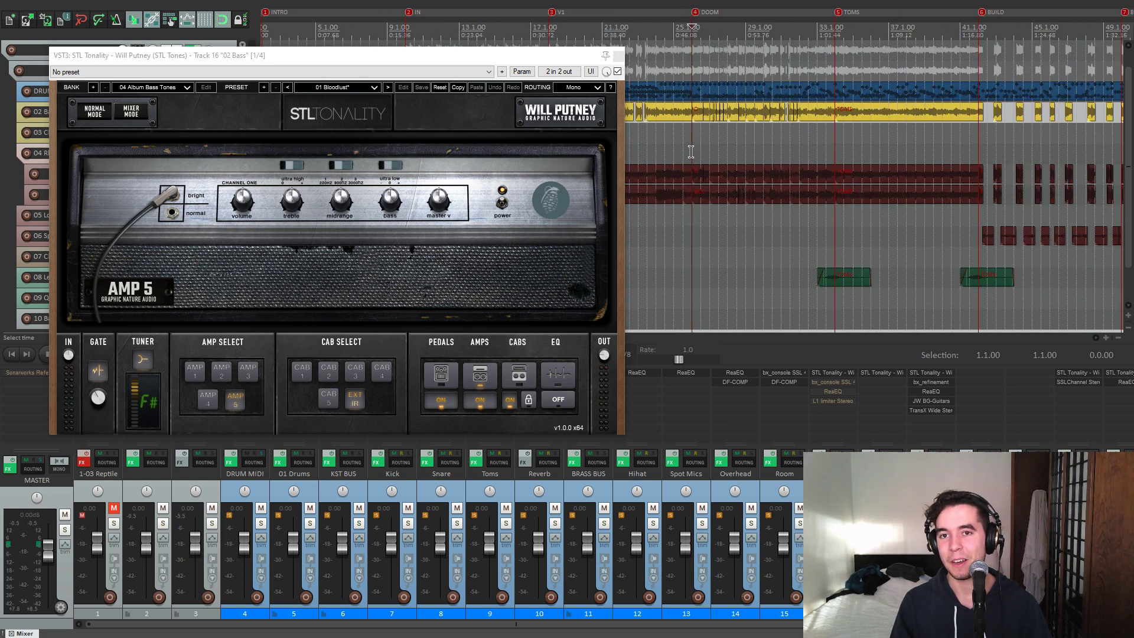
scroll(691, 152, "up", 2)
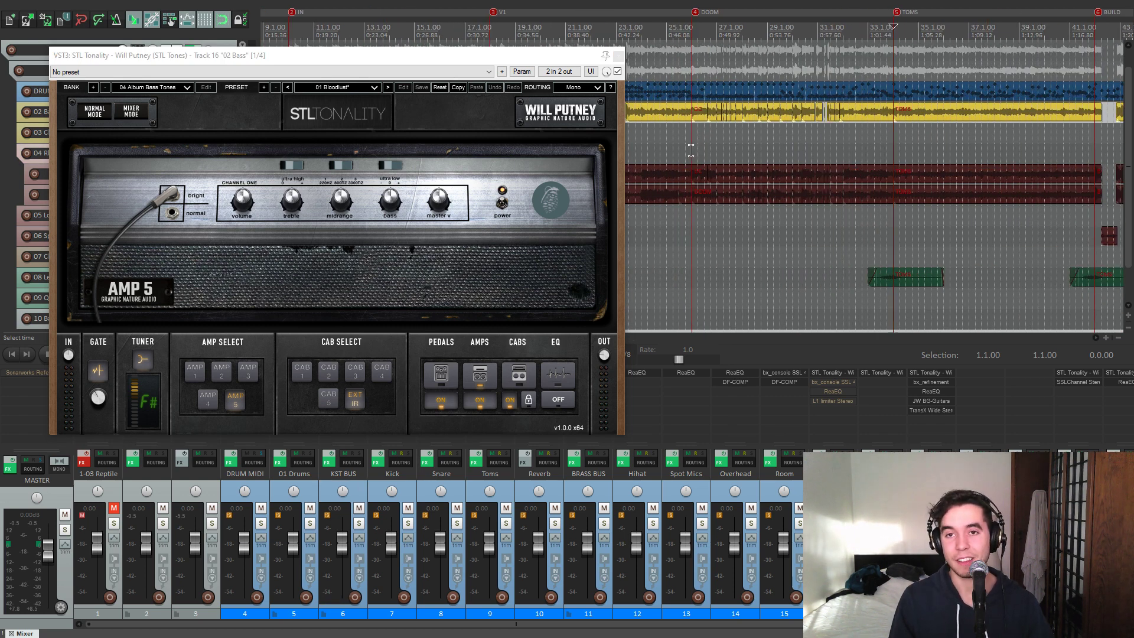
left_click(617, 71)
key("space")
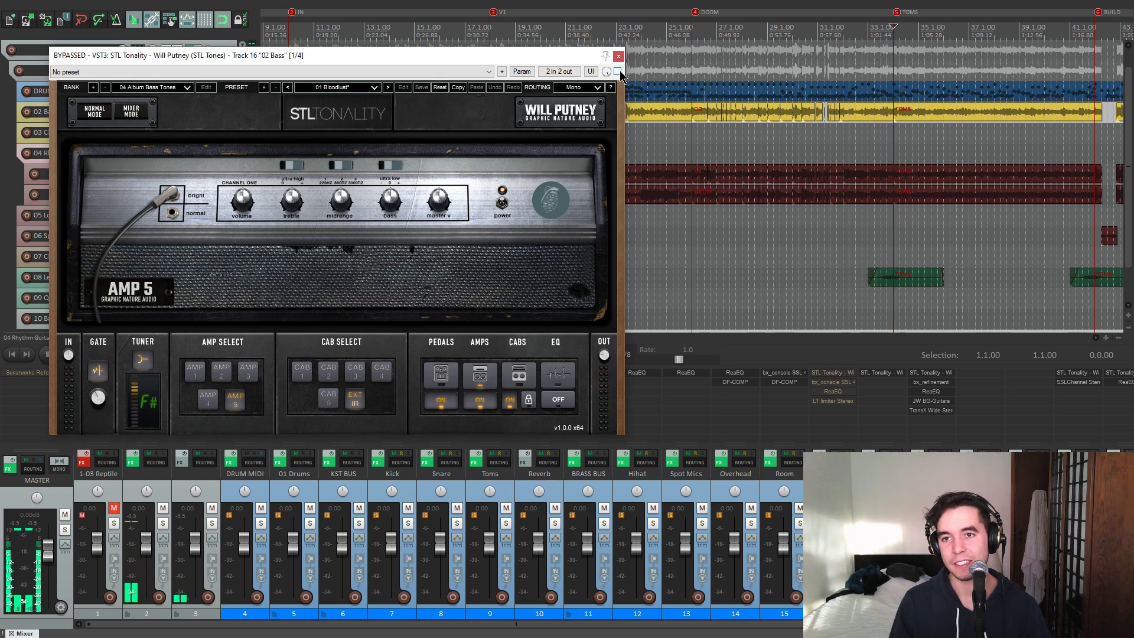
left_click(617, 71)
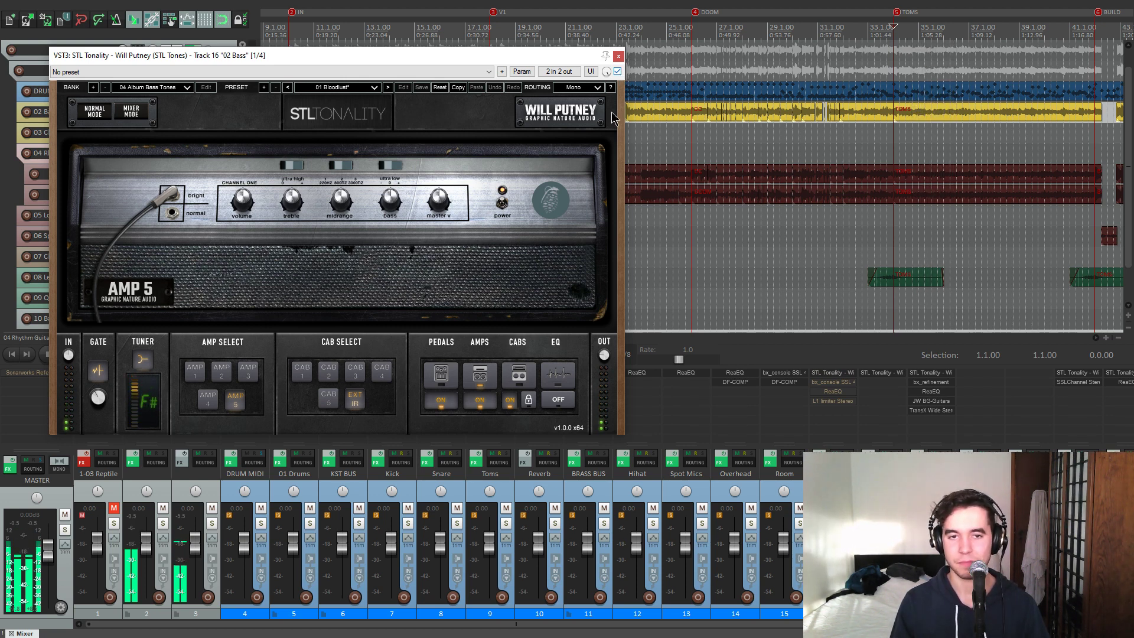
left_click(441, 374)
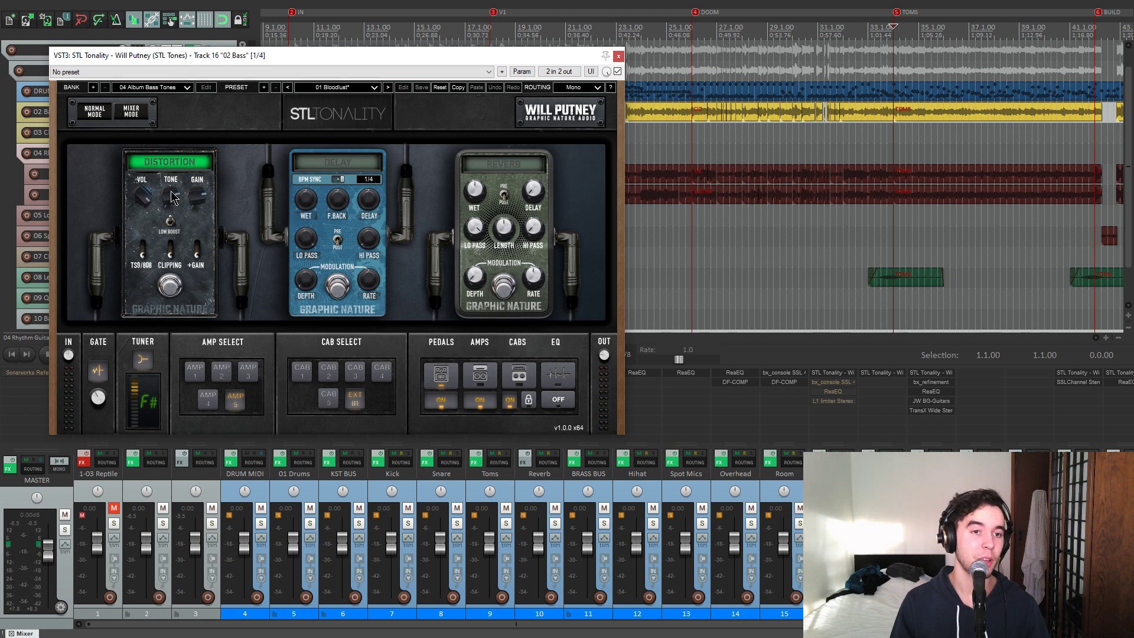
left_click(618, 56)
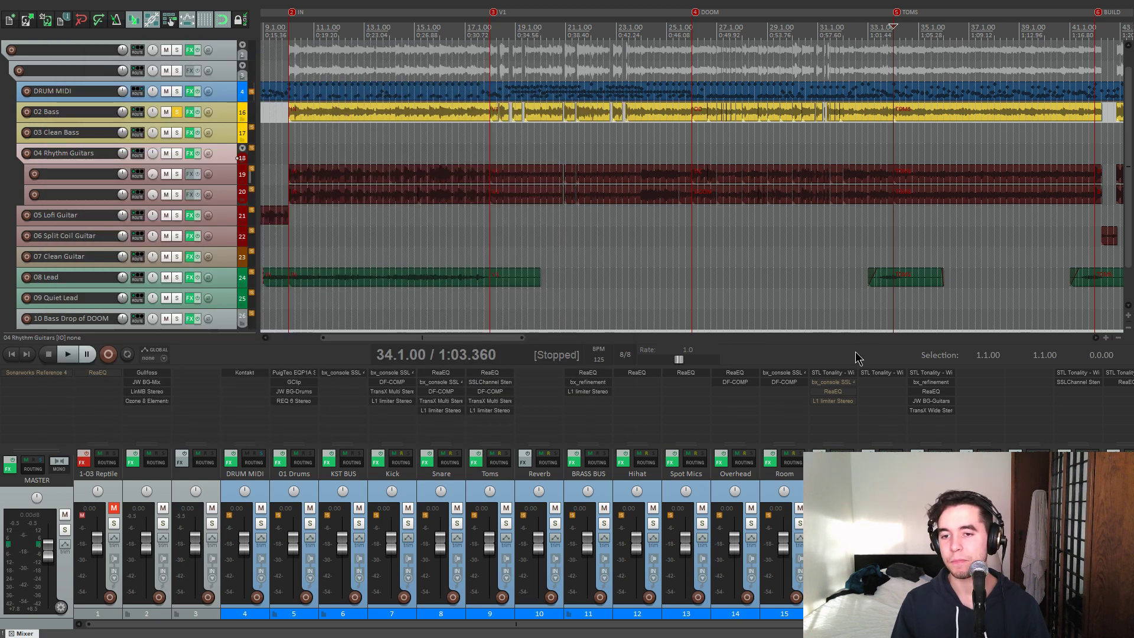
Step: Re-enable and open bx_console SSL 4000 E on 02 Bass, and check its high-pass and low-pass filter frequencies
left_click(838, 383)
left_click_drag(319, 45, 542, 50)
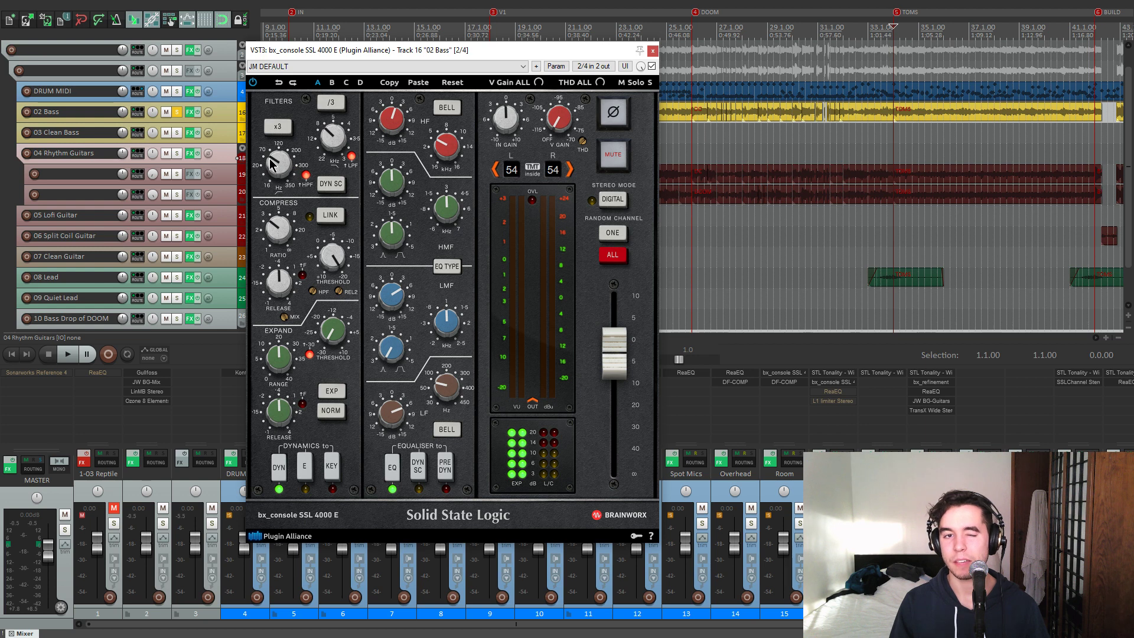
left_click_drag(272, 163, 273, 165)
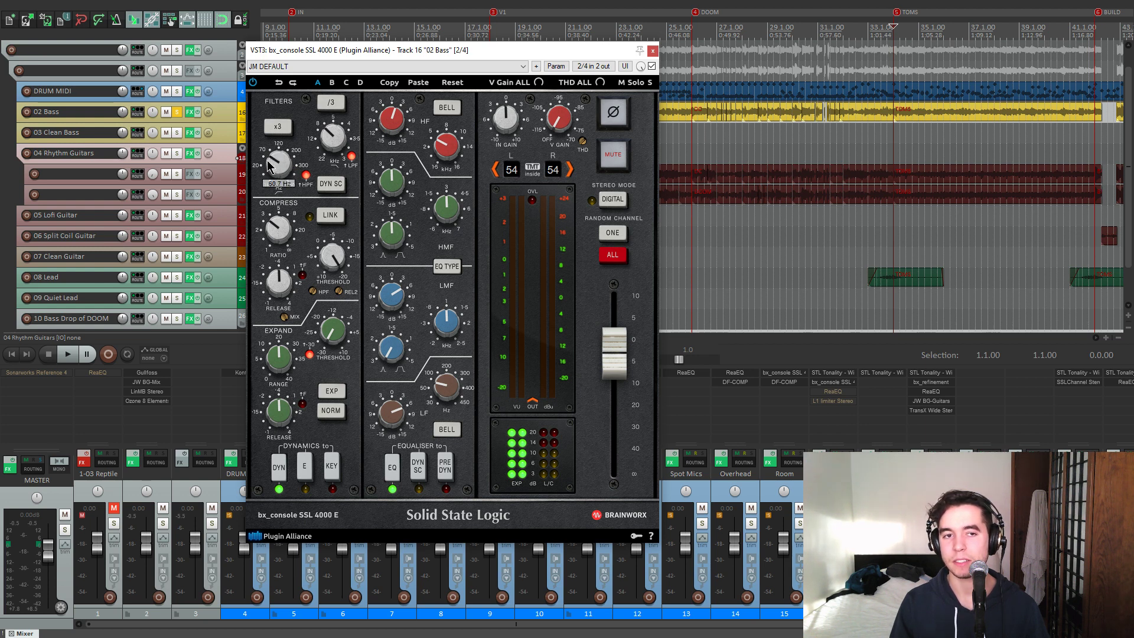
left_click_drag(328, 136, 323, 137)
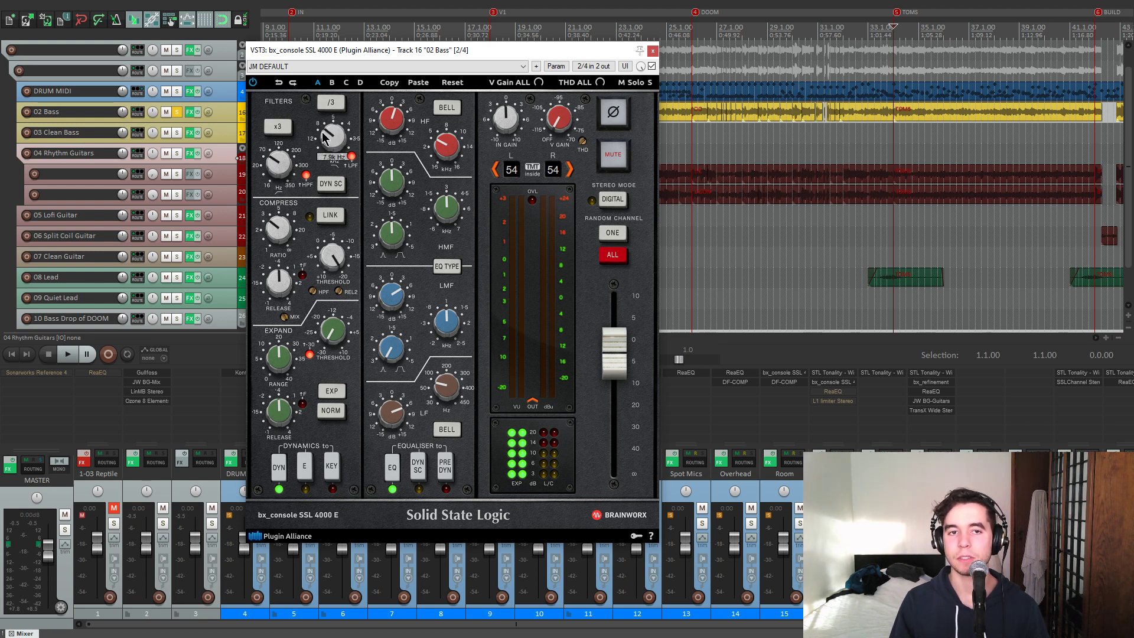
Step: Try a higher frequency for the LF band in the bass channel's equaliser, and turn it back down
left_click_drag(446, 50, 412, 47)
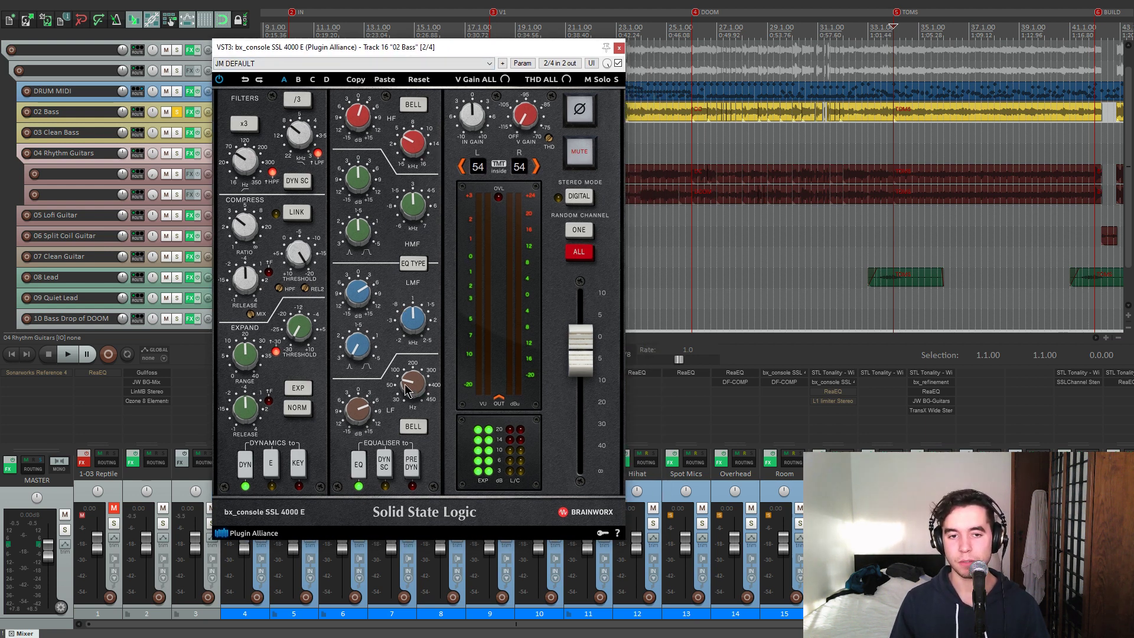
left_click_drag(408, 386, 417, 380)
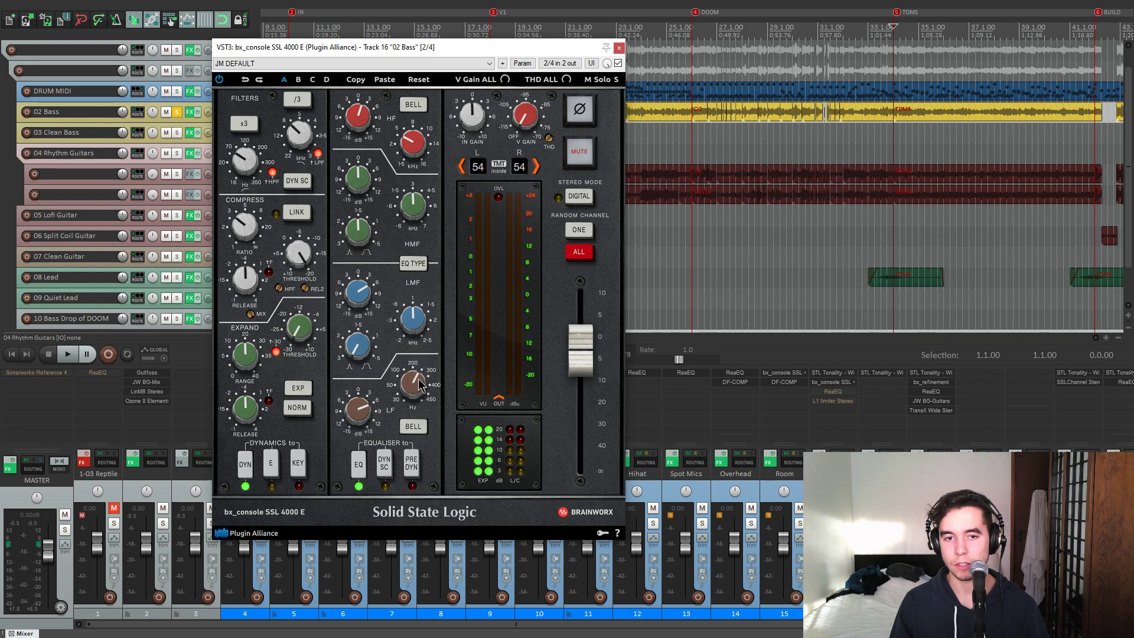
right_click(406, 381)
left_click_drag(403, 384, 402, 390)
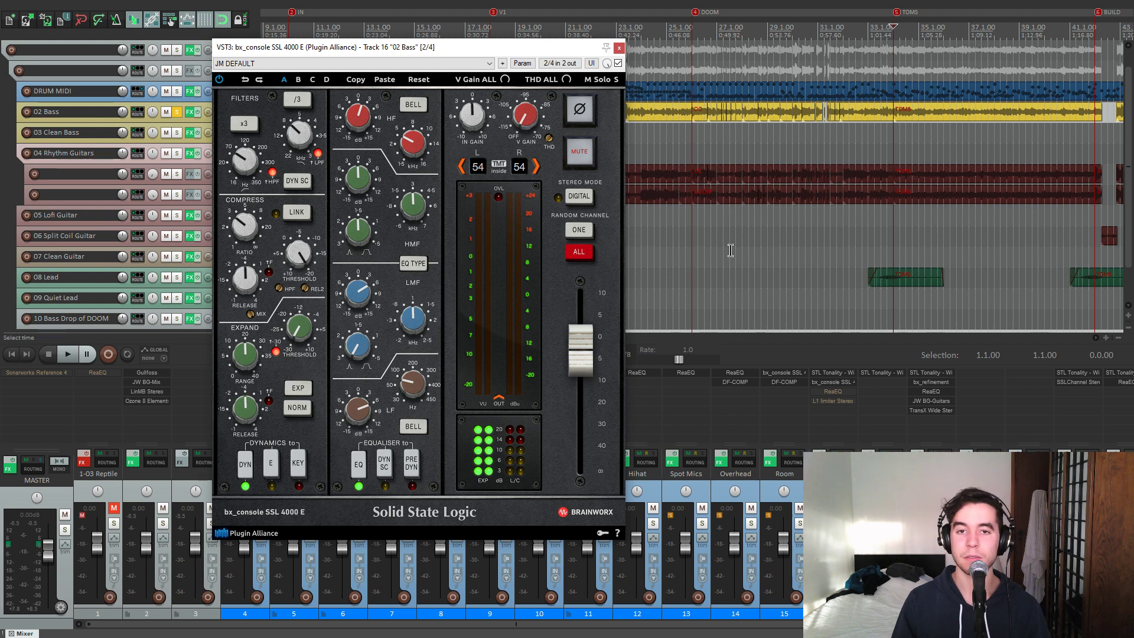
Step: Play the bass while switching bx_console SSL 4000 E between bypassed and enabled, leaving it enabled when playback stops
left_click_drag(565, 52, 544, 51)
left_click_drag(572, 38, 565, 42)
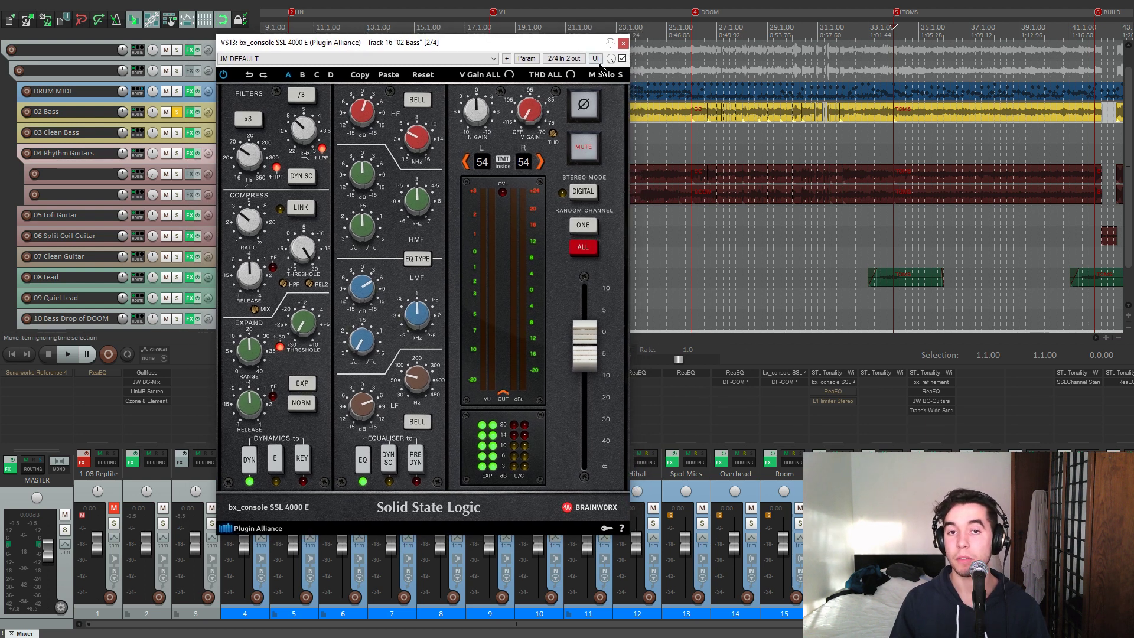
left_click(622, 59)
key("space")
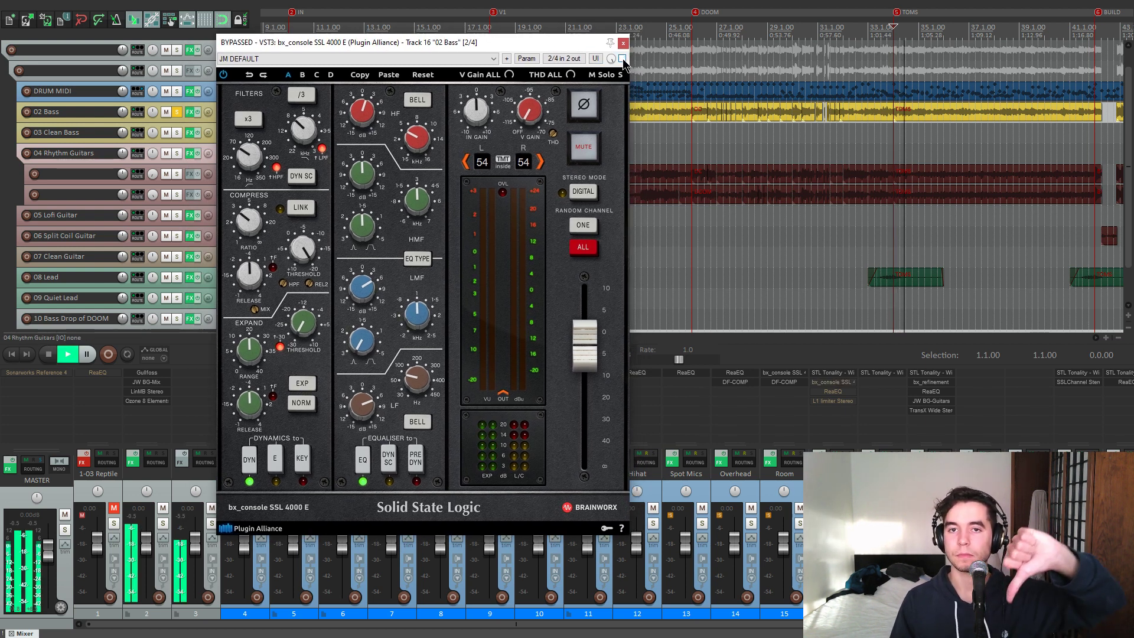
left_click(622, 59)
left_click(622, 59)
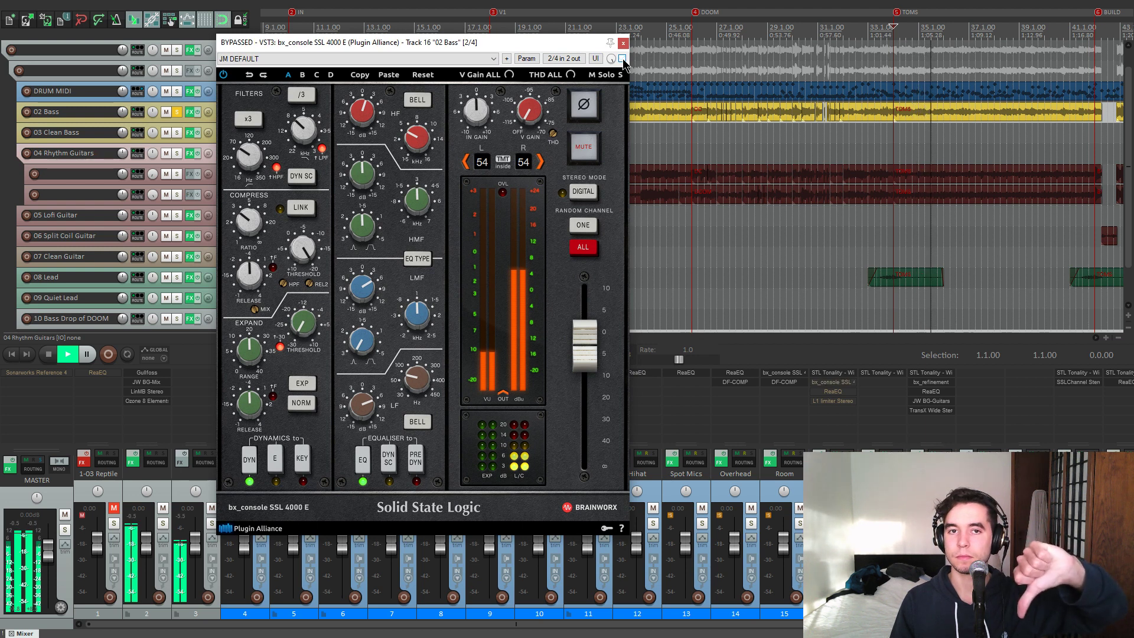
left_click(623, 58)
left_click(622, 59)
left_click(622, 59)
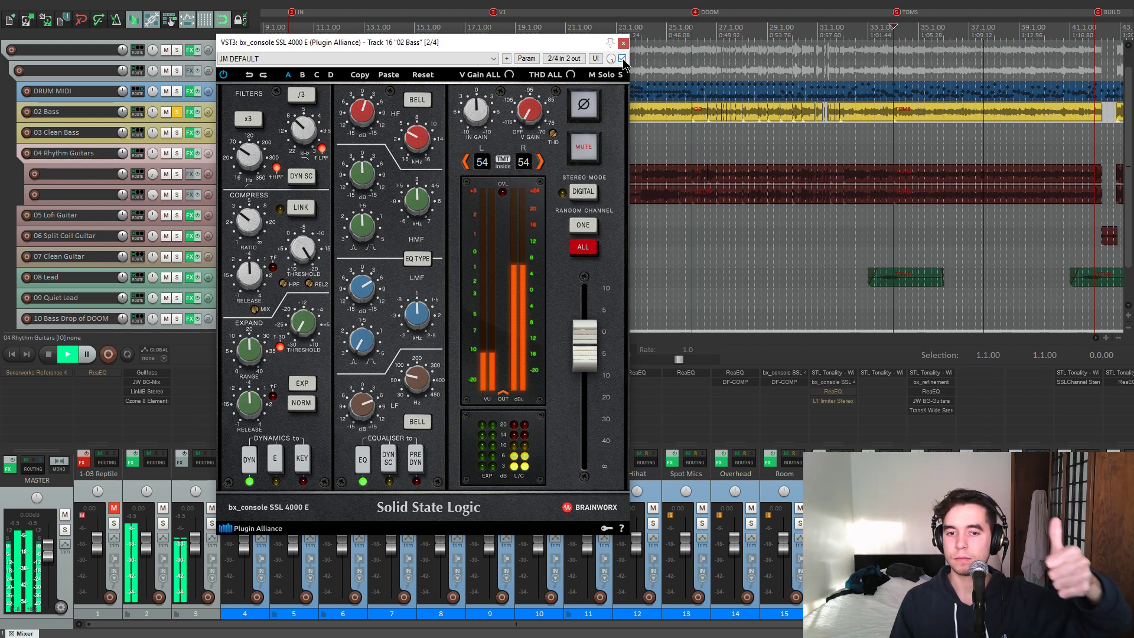
key("space")
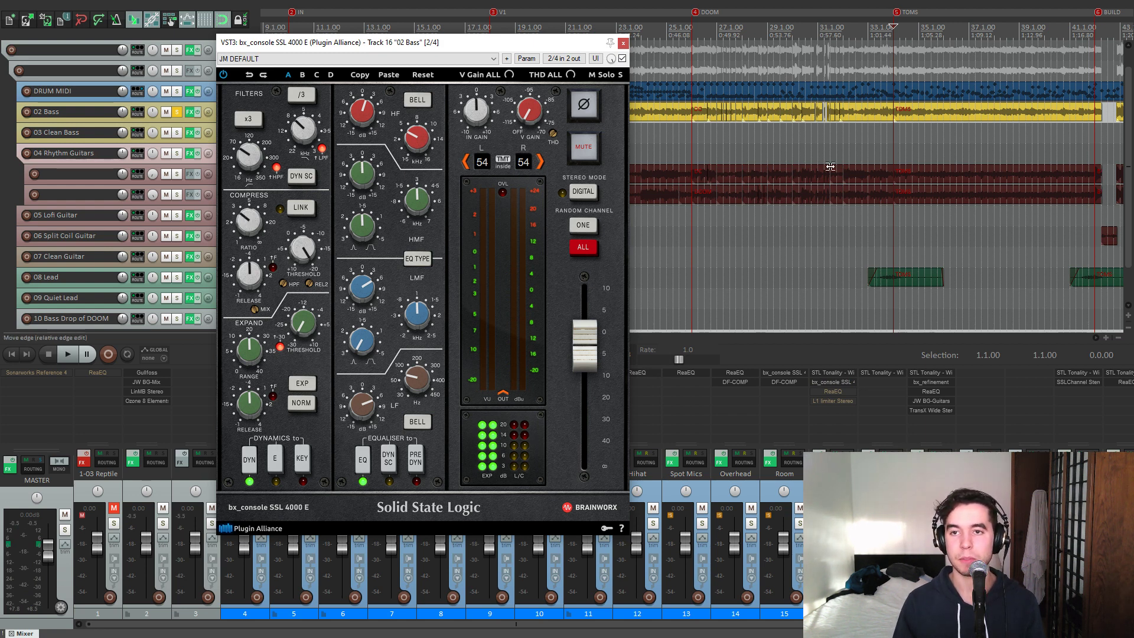
Step: Play the soloed bass from just after the BUILD marker with the bx_console SSL 4000 E dynamics and meters shown
scroll(933, 156, "down", 2)
scroll(788, 153, "up", 5)
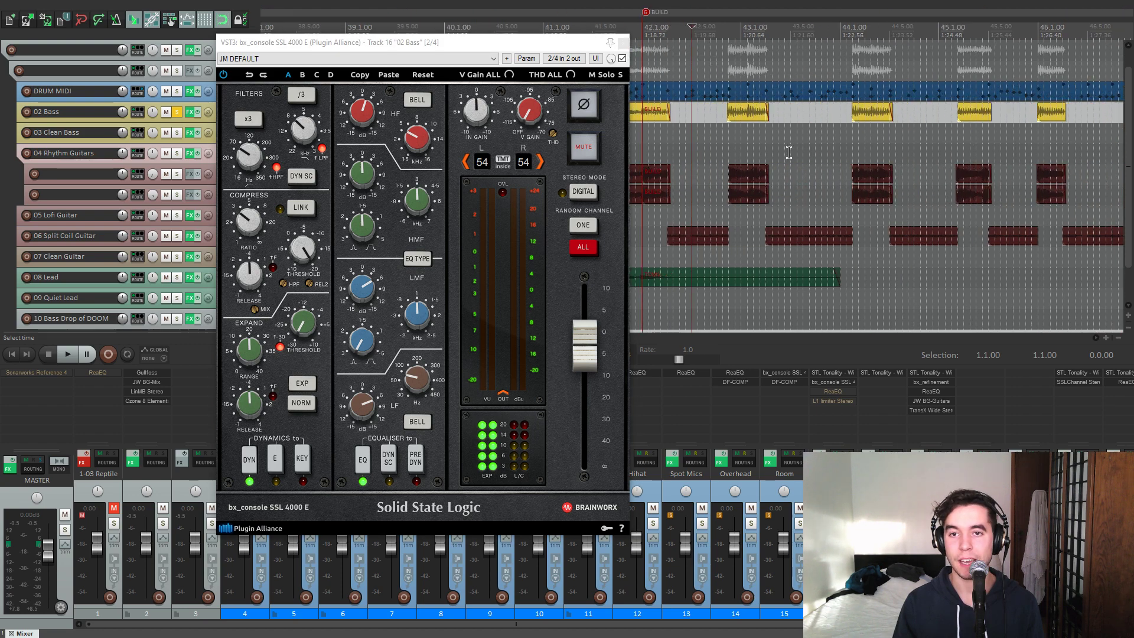
left_click(273, 270)
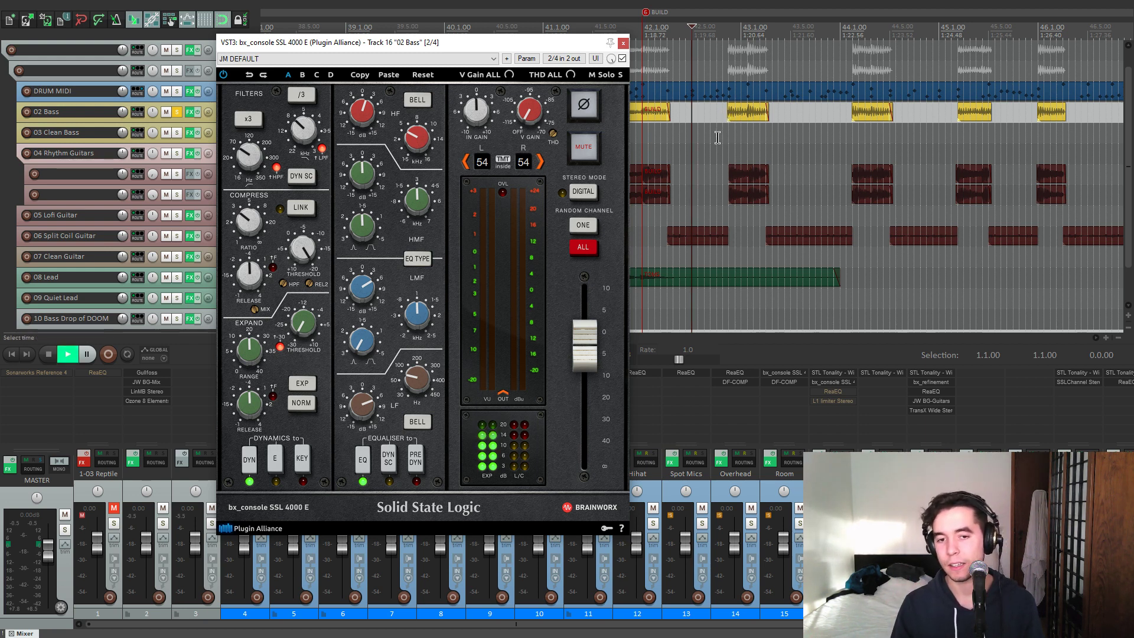
key("space")
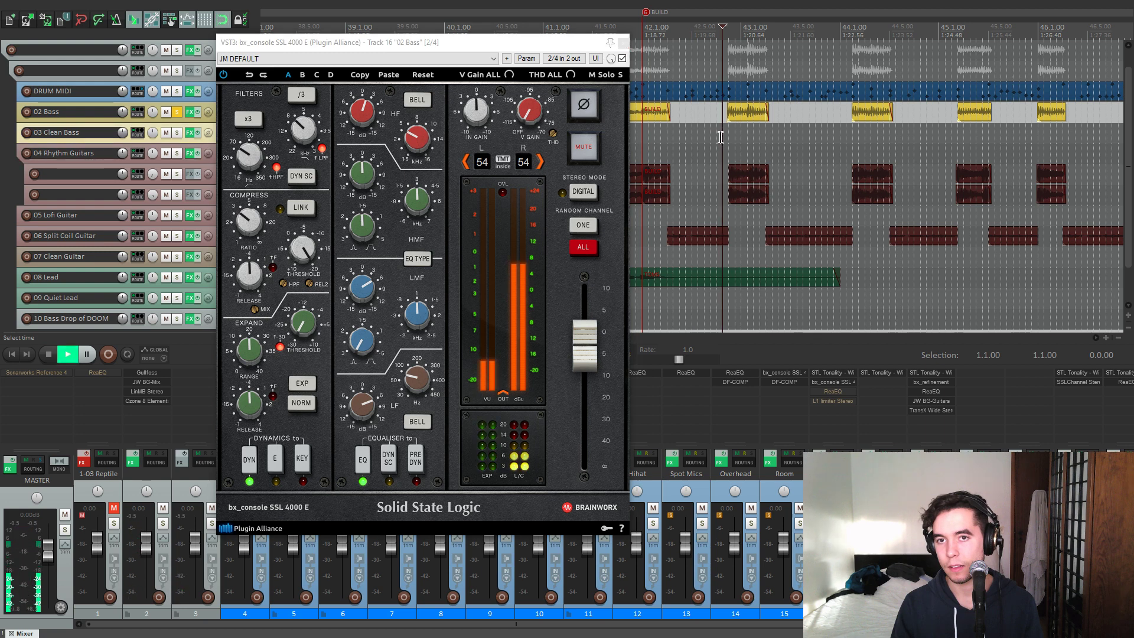
Step: Compare the playing bass with bx_console SSL 4000 E bypassed and enabled, leaving it enabled and stopping playback
left_click(621, 58)
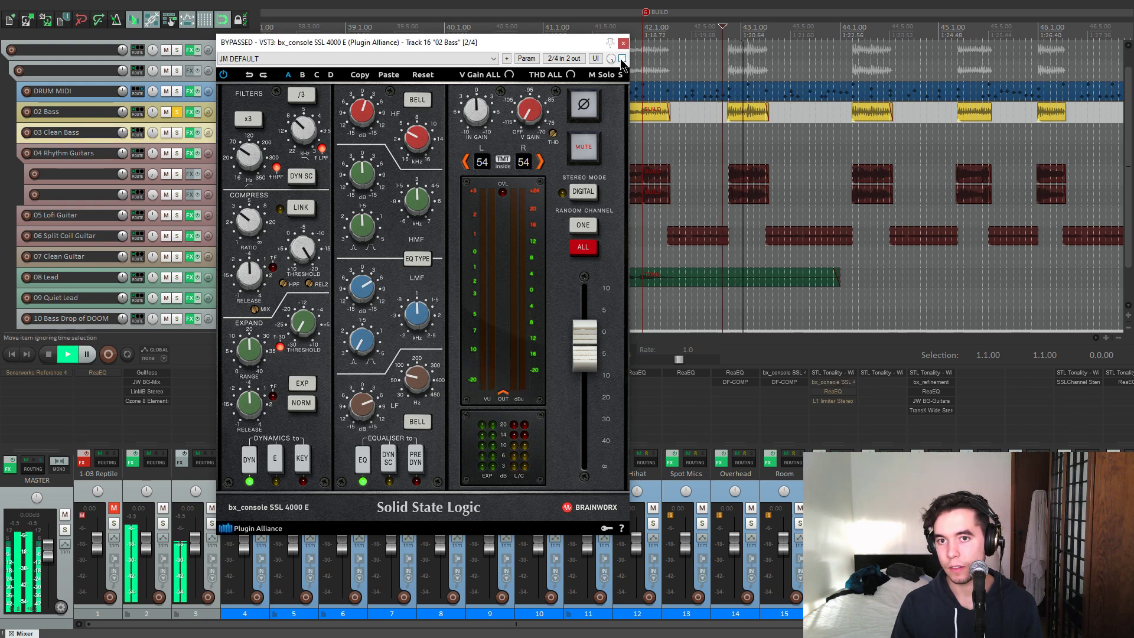
left_click(622, 58)
key("space")
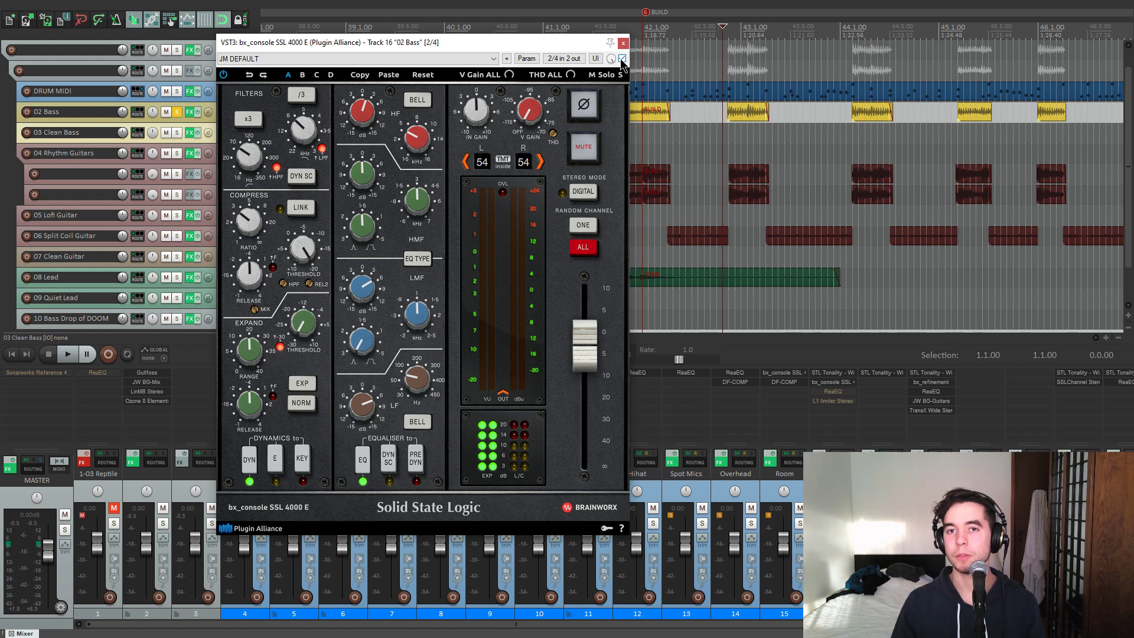
Step: Close bx_console SSL 4000 E and open ReaEQ on the 02 Bass track
left_click(623, 42)
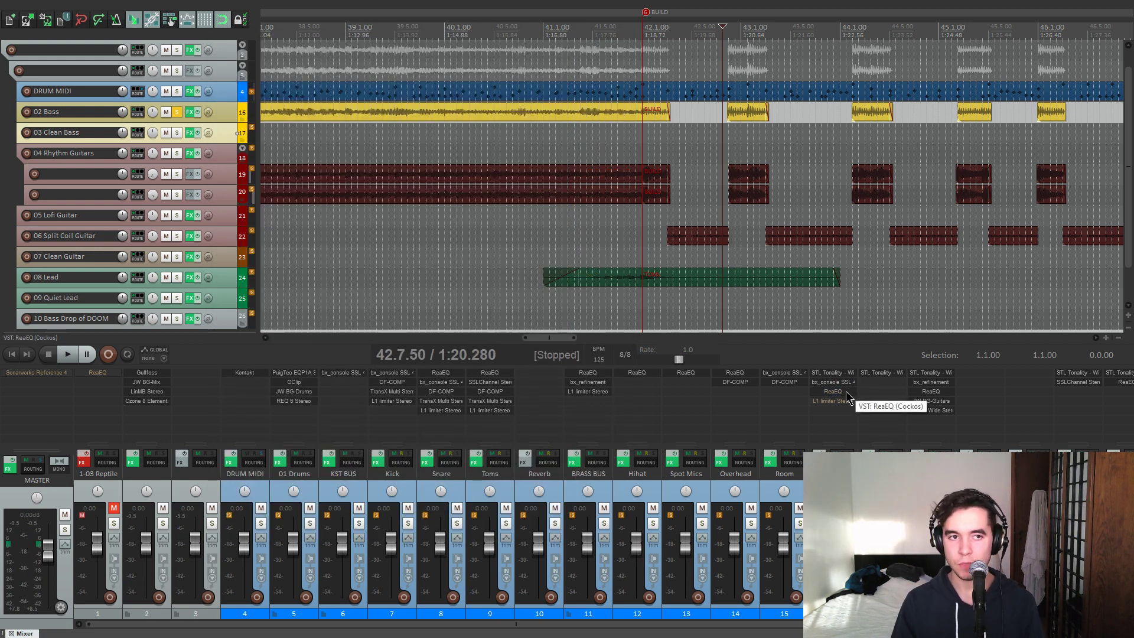
left_click(846, 392)
left_click_drag(234, 48, 523, 114)
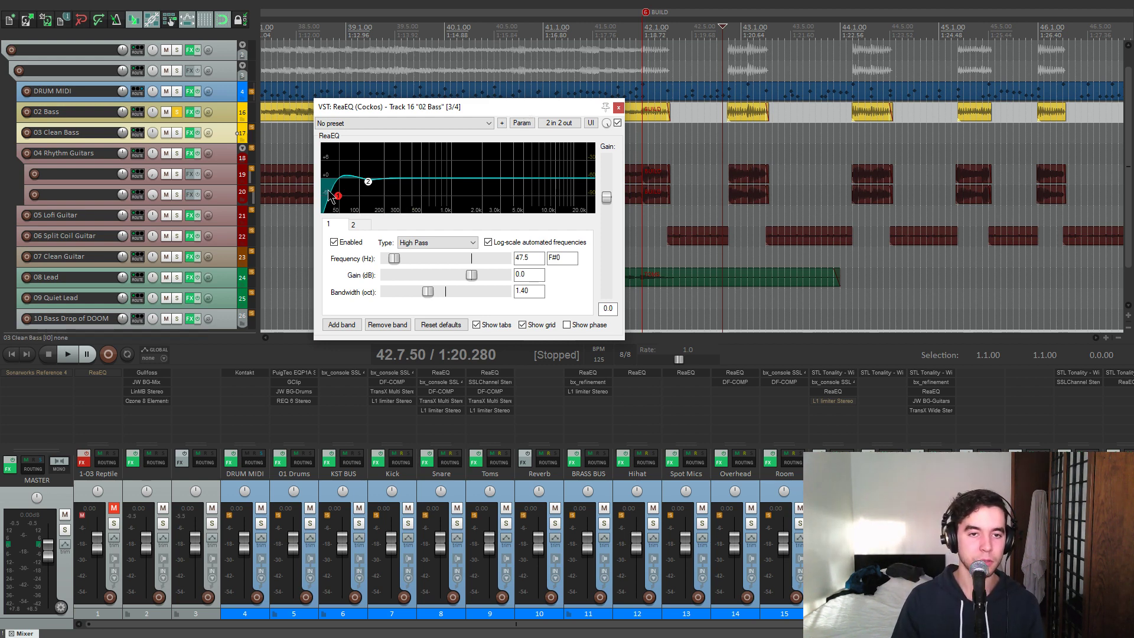
Step: Try narrowing the ReaEQ high-pass bandwidth to 0.49 oct while playing the bass, and restore it to 1.40 oct
left_click_drag(427, 293, 391, 295)
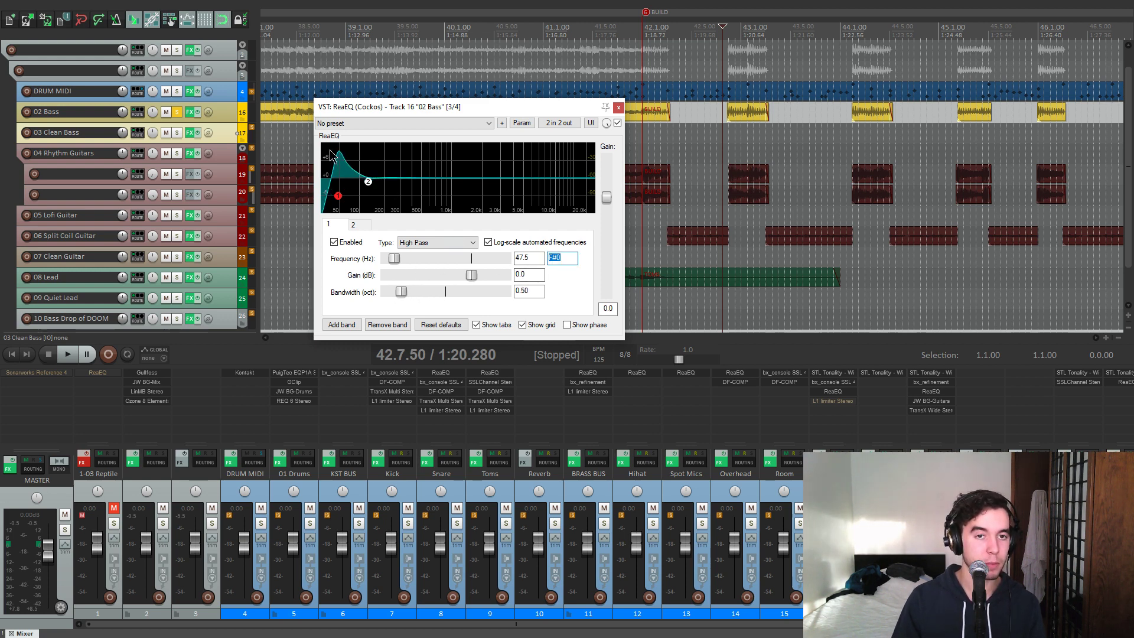
left_click(702, 132)
key("space")
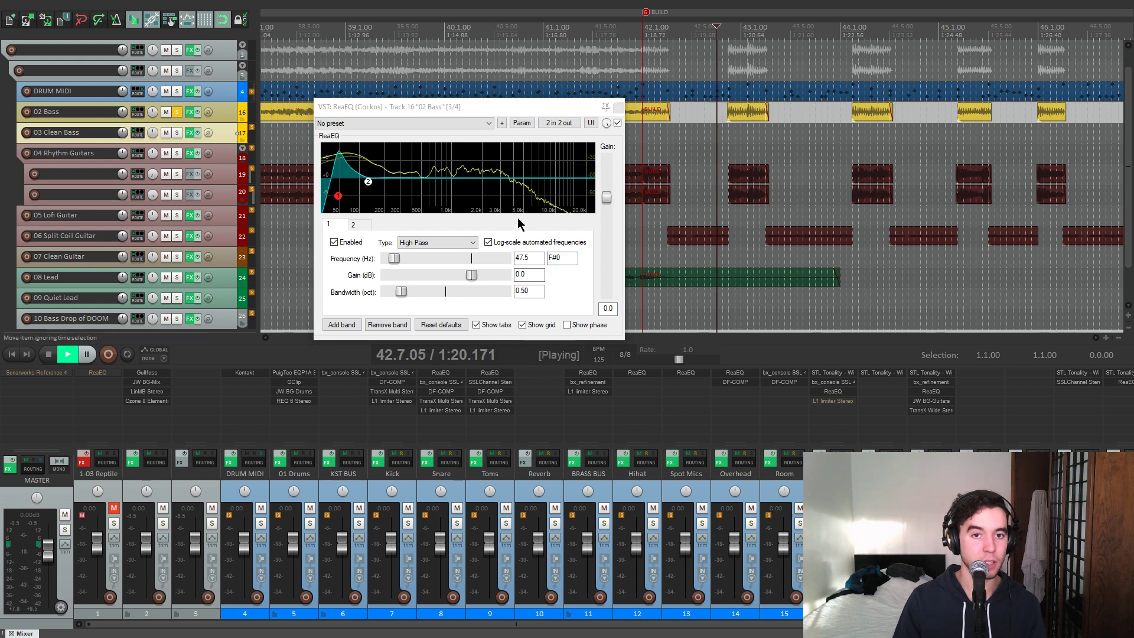
mouse_move(401, 293)
left_mouse_down()
mouse_move(383, 295)
mouse_move(413, 296)
mouse_move(400, 298)
left_mouse_up()
key("space")
key("space")
key("space")
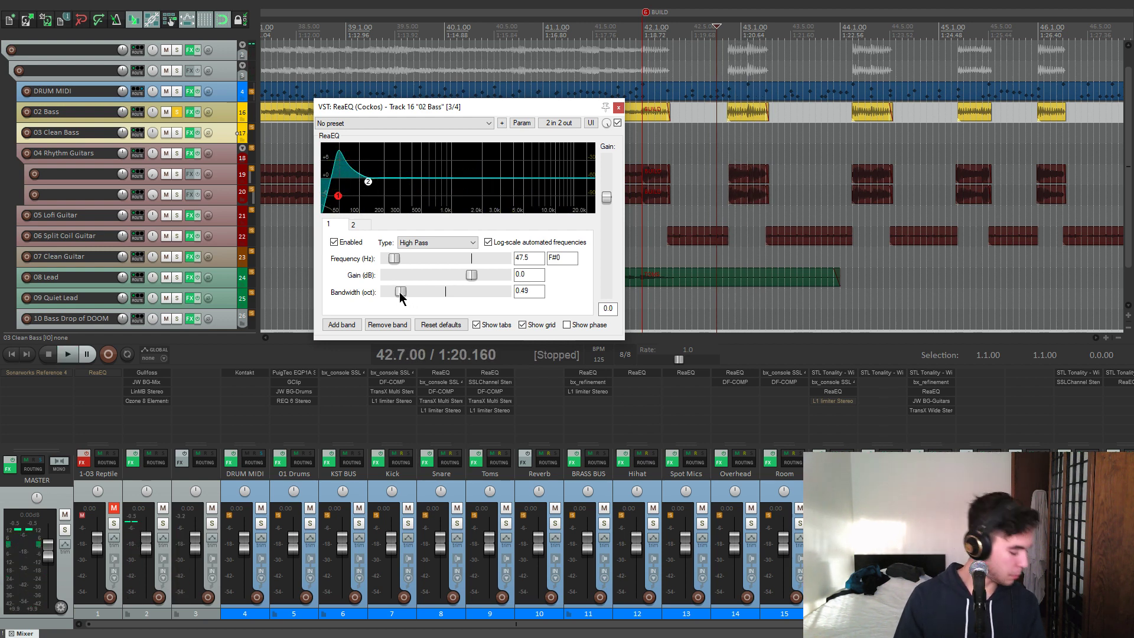
left_click_drag(404, 295, 426, 299)
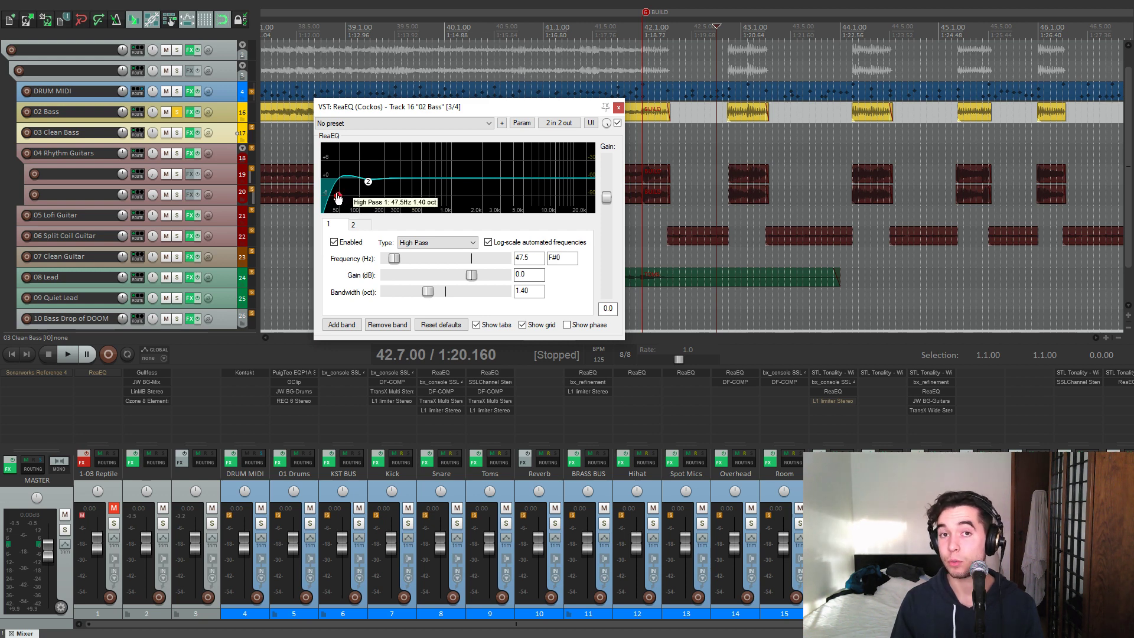
Step: Set the gain of ReaEQ's 130 Hz band to -1.5 dB on the bass and listen to it
left_click_drag(411, 107, 437, 136)
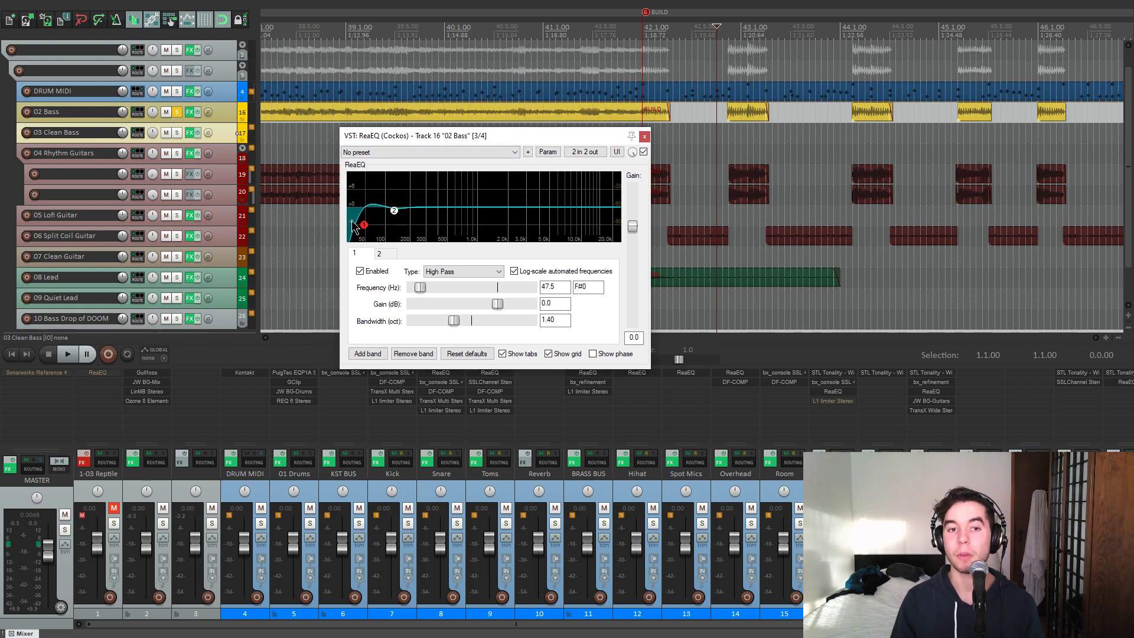
left_click(394, 210)
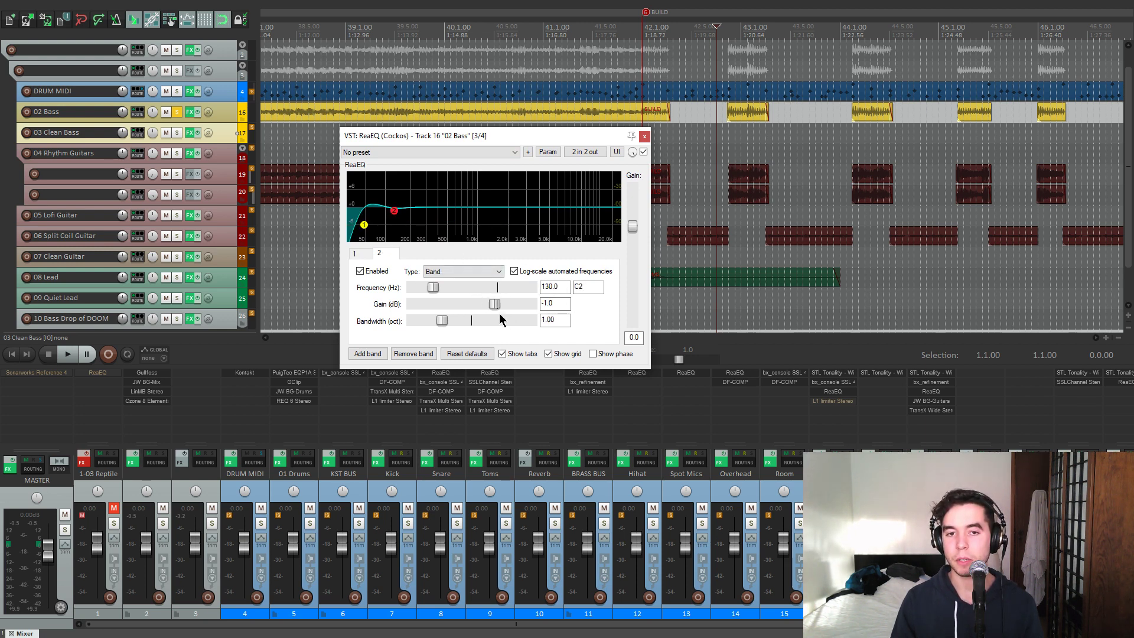
mouse_move(511, 307)
left_mouse_down()
mouse_move(526, 302)
mouse_move(490, 304)
left_mouse_up()
key("space")
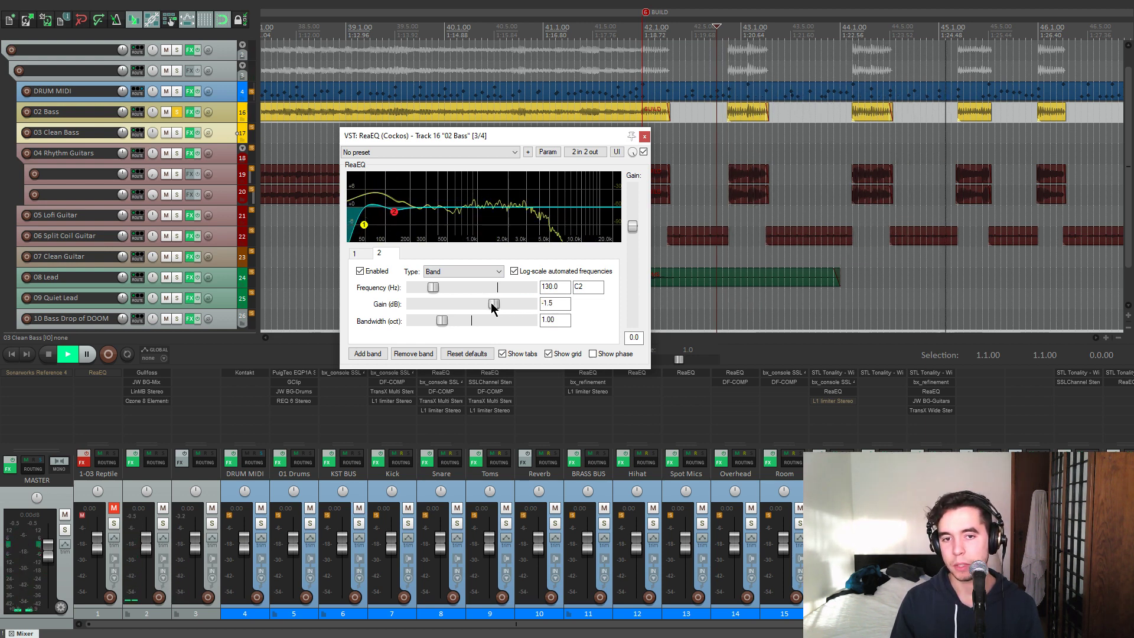
left_click_drag(489, 306, 492, 307)
key("space")
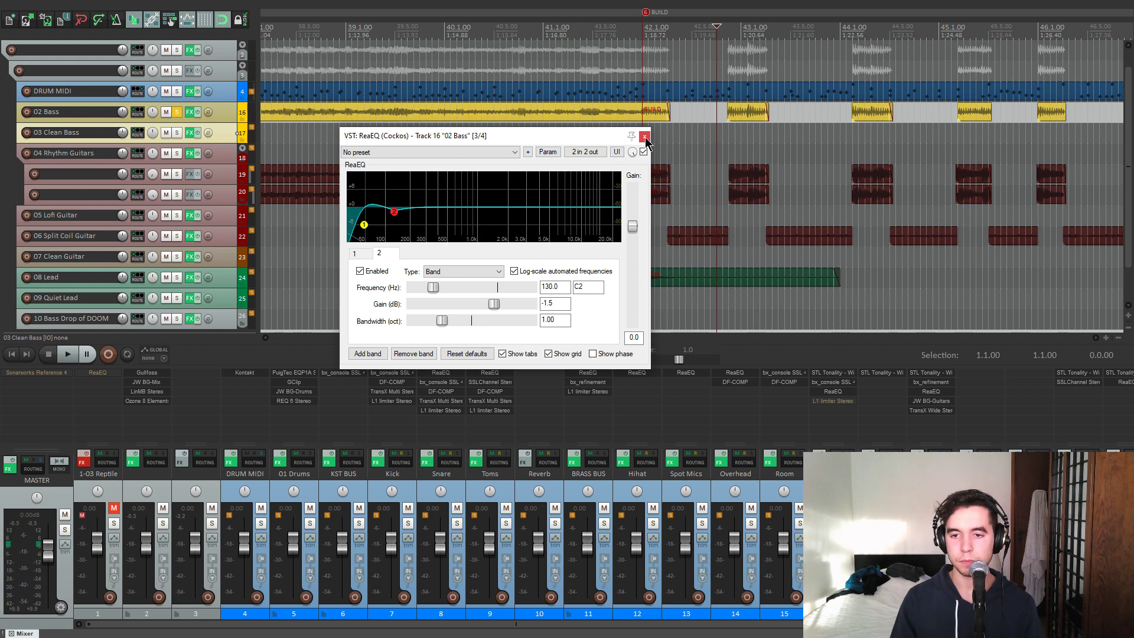
Step: Close ReaEQ, and enable and open L1 limiter Stereo on 02 Bass
left_click(644, 137)
left_click(839, 400)
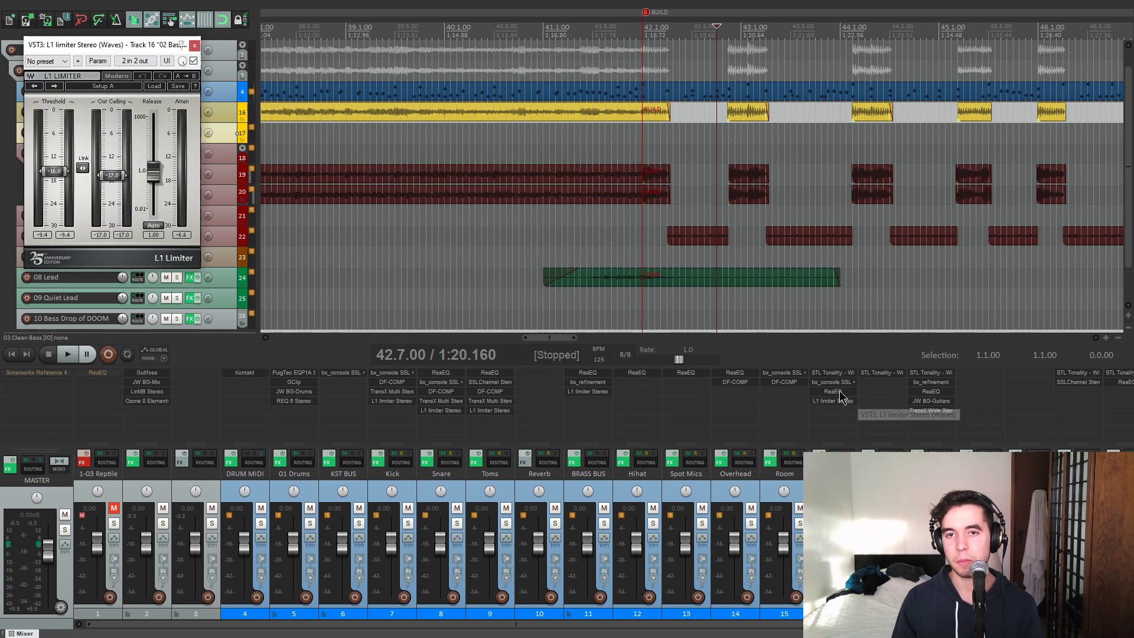
left_click_drag(160, 44, 408, 93)
Step: Play the soloed bass from the HUNTERS marker with the L1 limiter's meters shown
scroll(647, 118, "down", 5)
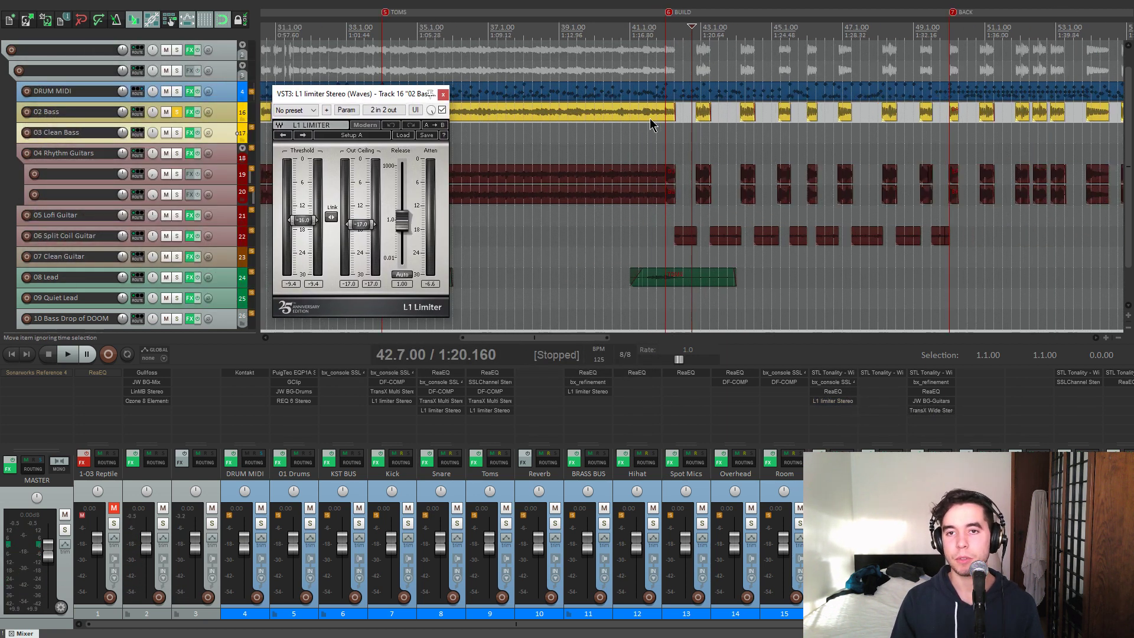
scroll(650, 118, "down", 3)
scroll(749, 127, "down", 3)
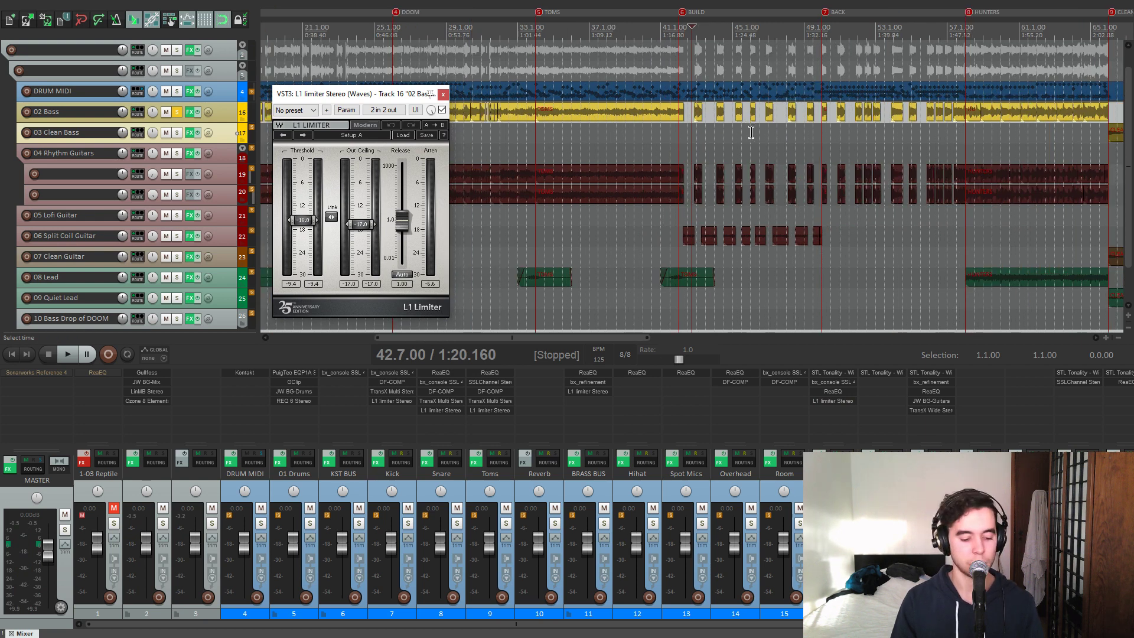
key("8")
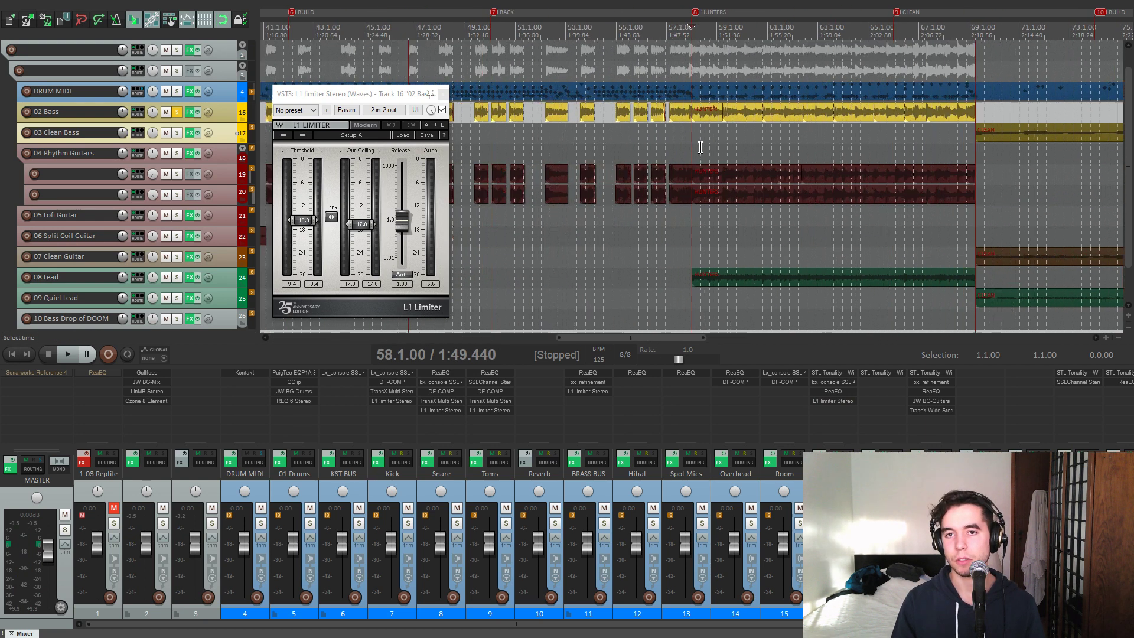
scroll(700, 147, "up", 4)
key("space")
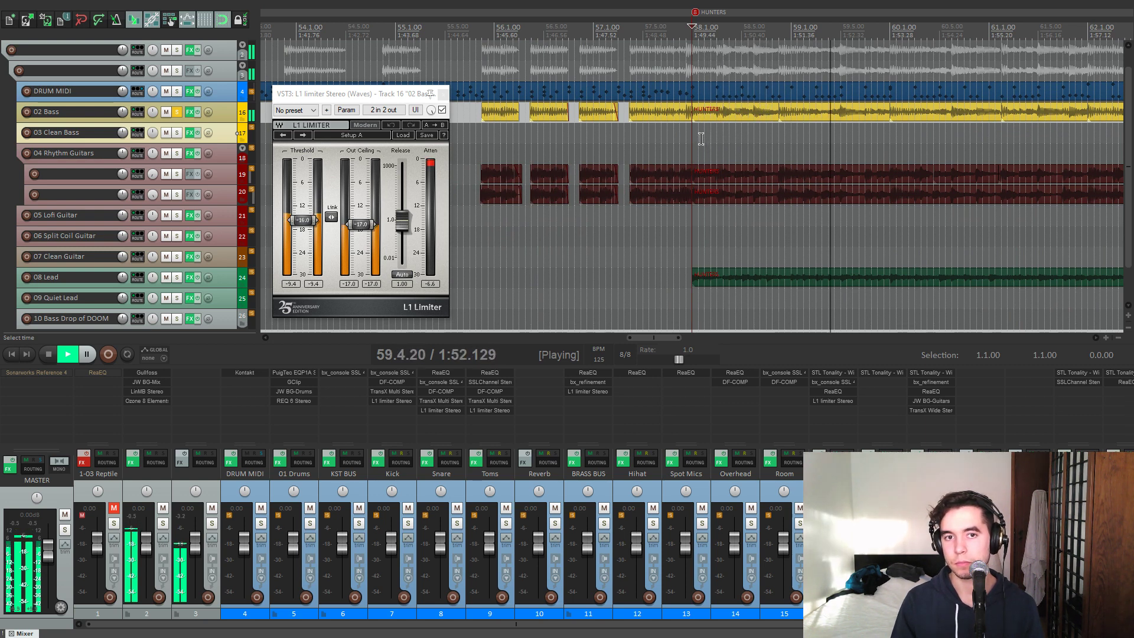
Step: Close the limiter, compare the bass with its effects chain bypassed and enabled, and unsolo 02 Bass to hear it in the mix
left_click(445, 93)
left_click(190, 112)
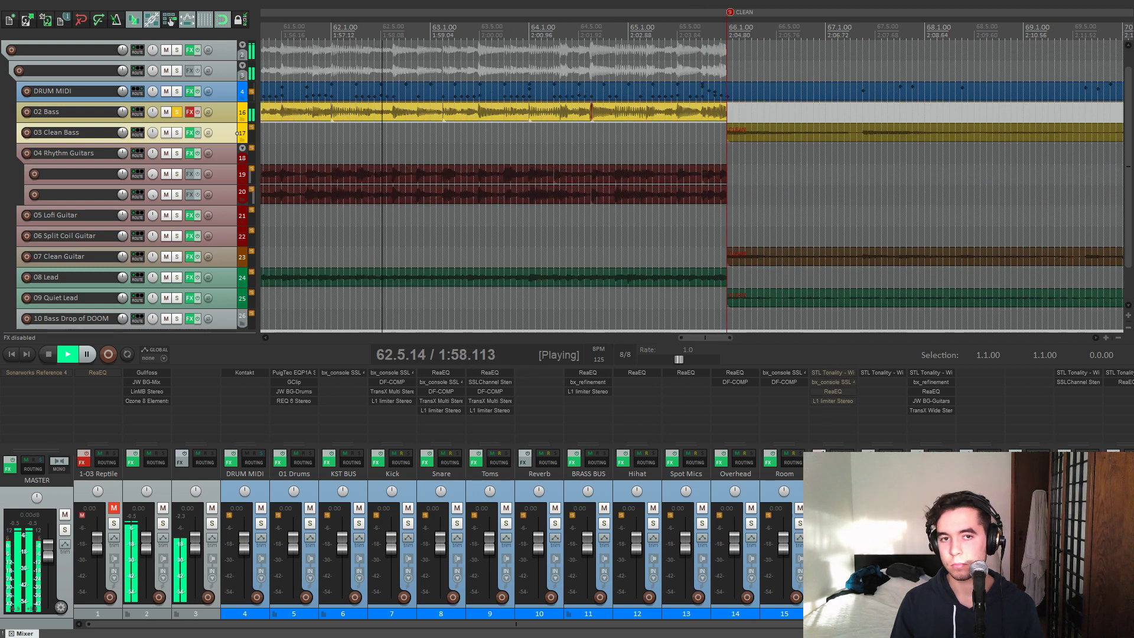
left_click(190, 112)
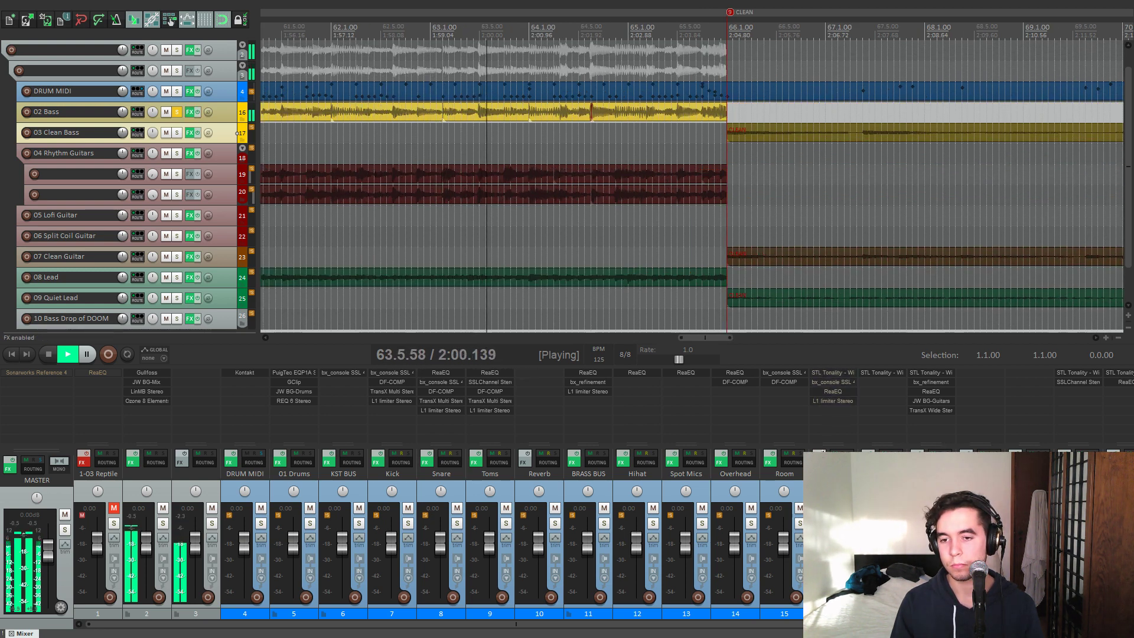
left_click(849, 523)
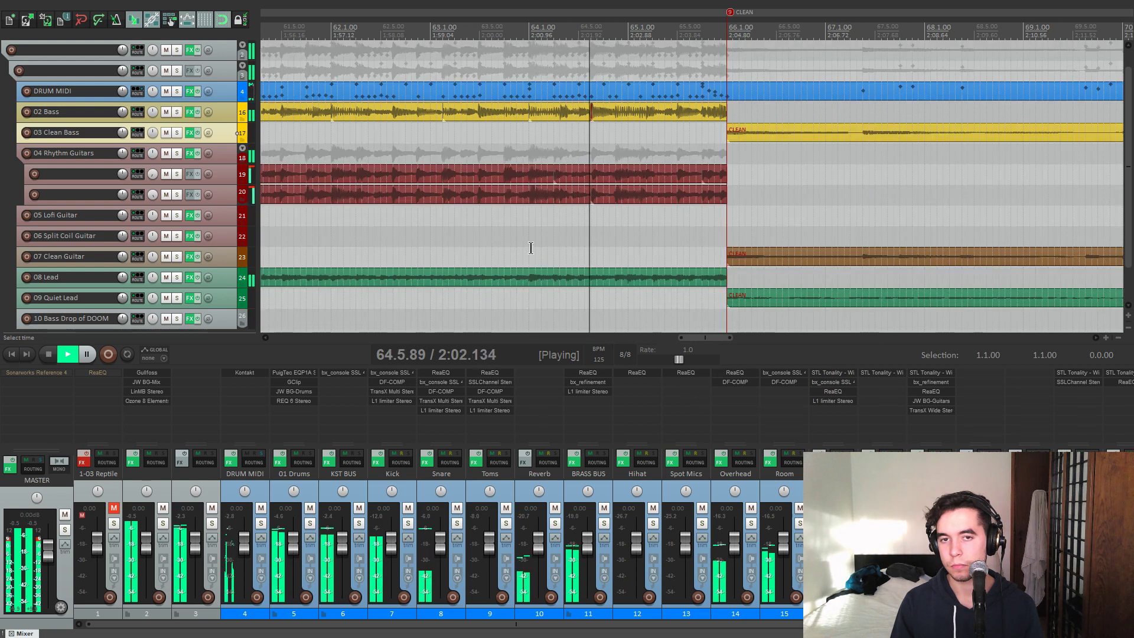
key("space")
Step: Move the edit cursor to the CLEAN marker
scroll(577, 157, "down", 4)
scroll(750, 182, "down", 2)
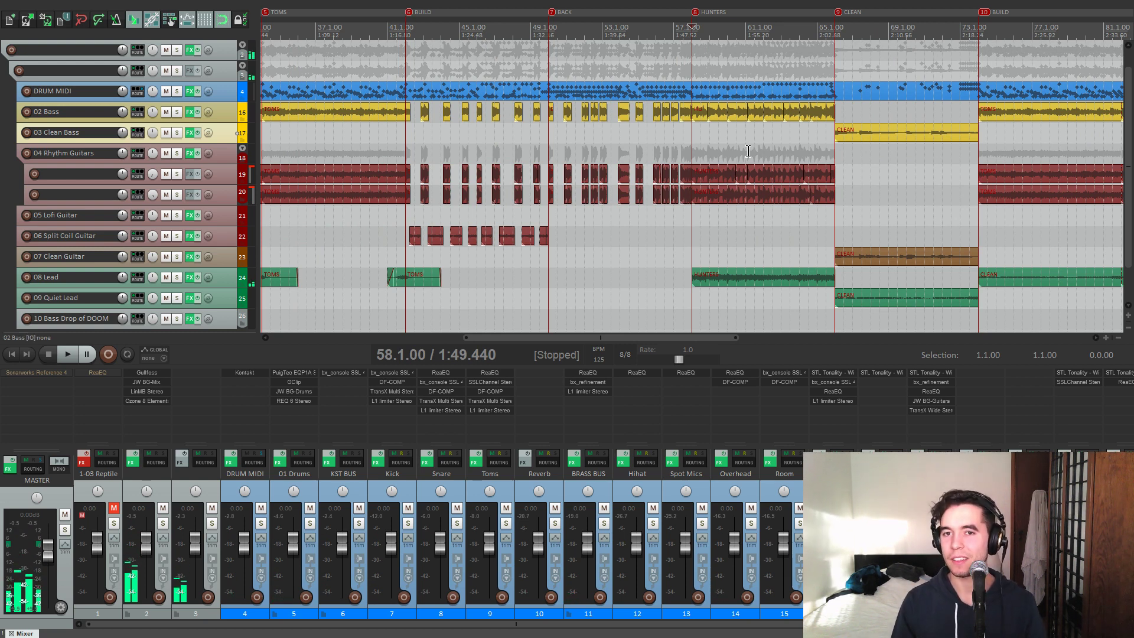
scroll(748, 151, "up", 4)
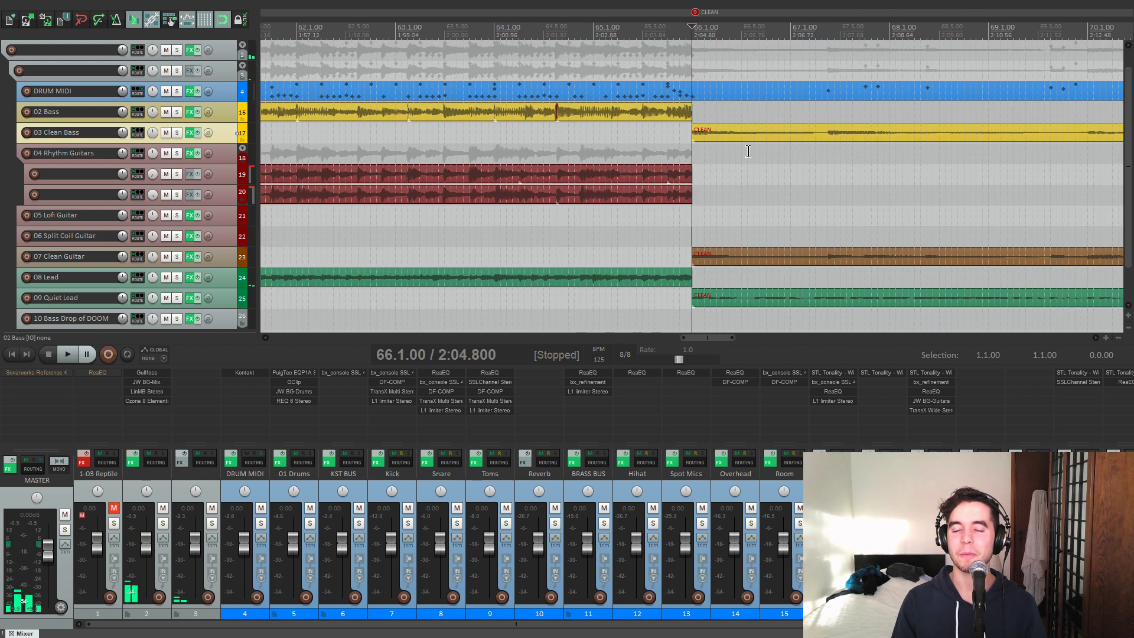
scroll(747, 153, "down", 3)
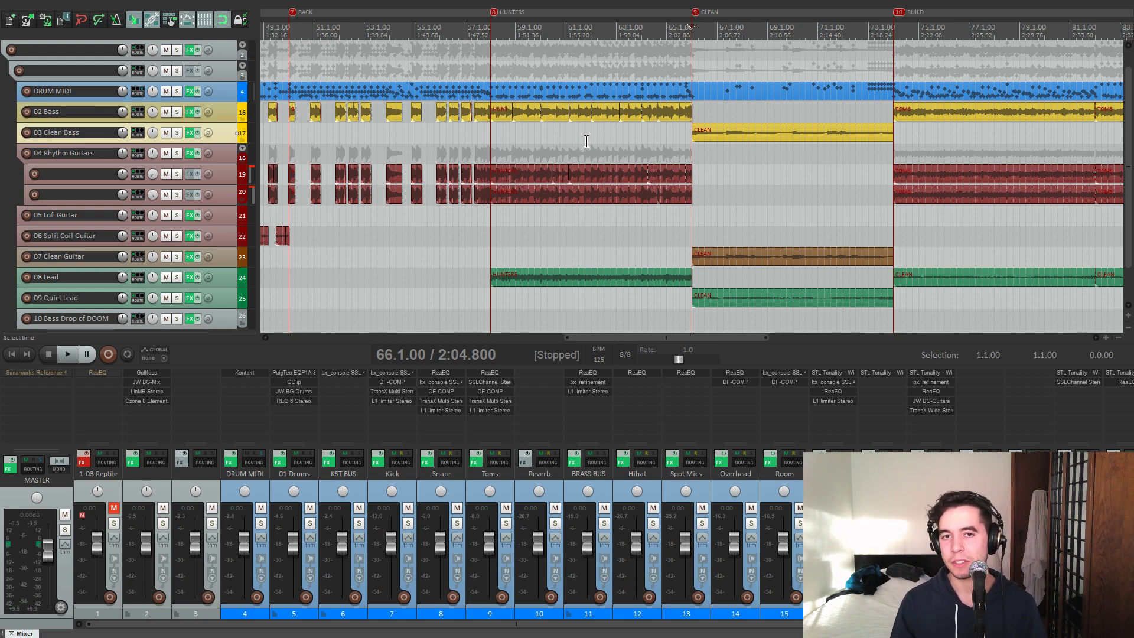
scroll(586, 141, "down", 6)
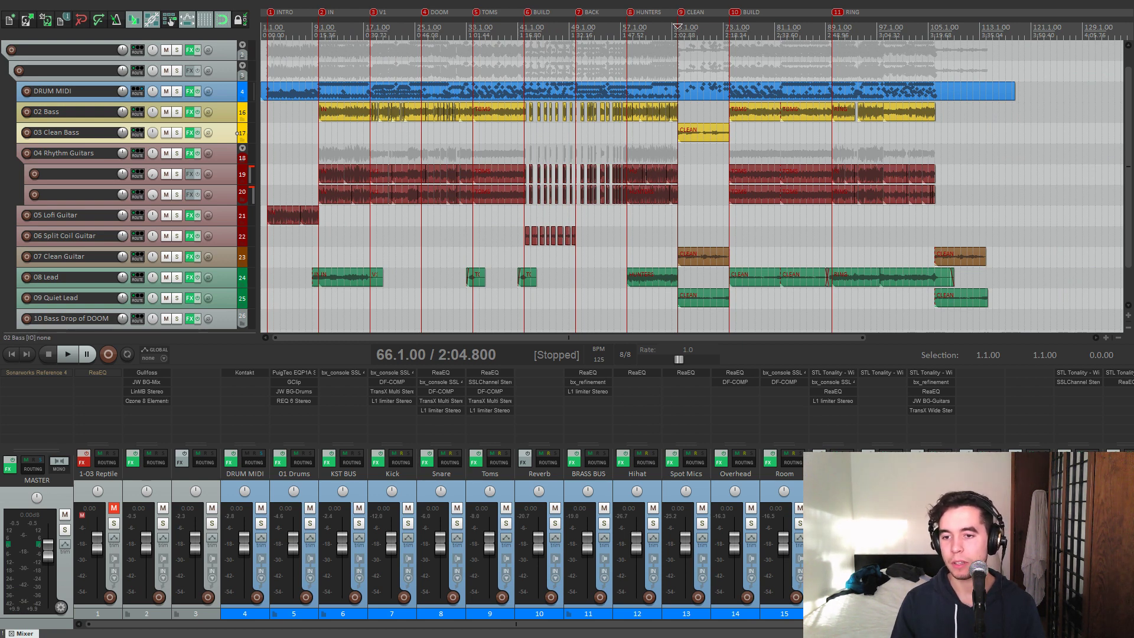
Step: Solo 03 Clean Bass and open its STL Tonality - Will Putney plug-in
left_click(177, 133)
left_click(878, 378)
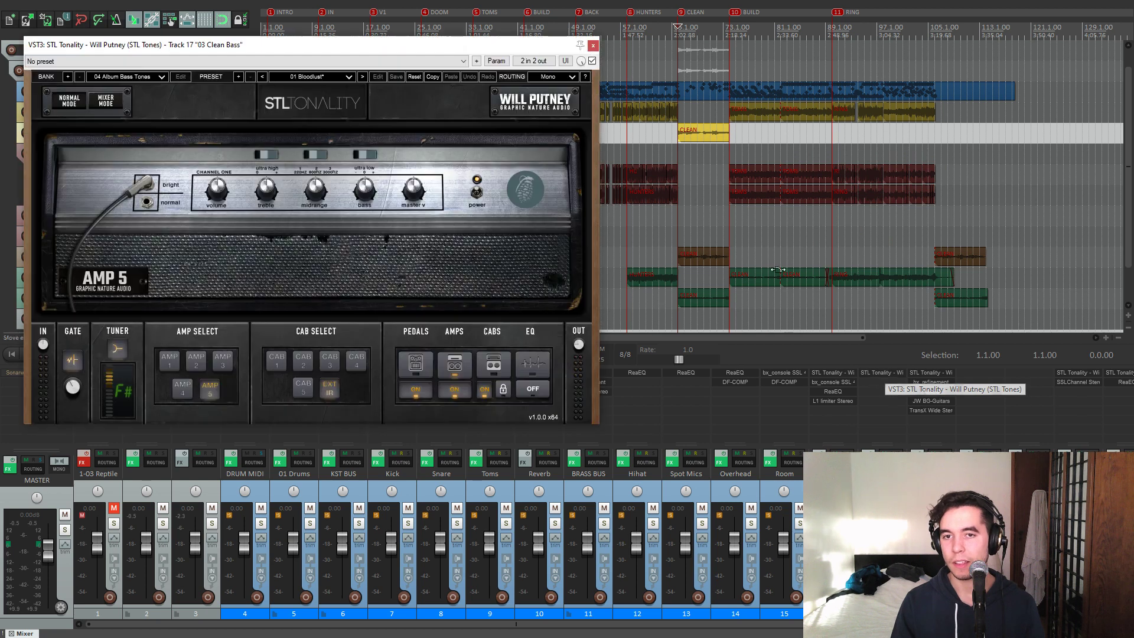
left_click_drag(468, 46, 516, 85)
scroll(743, 176, "up", 7)
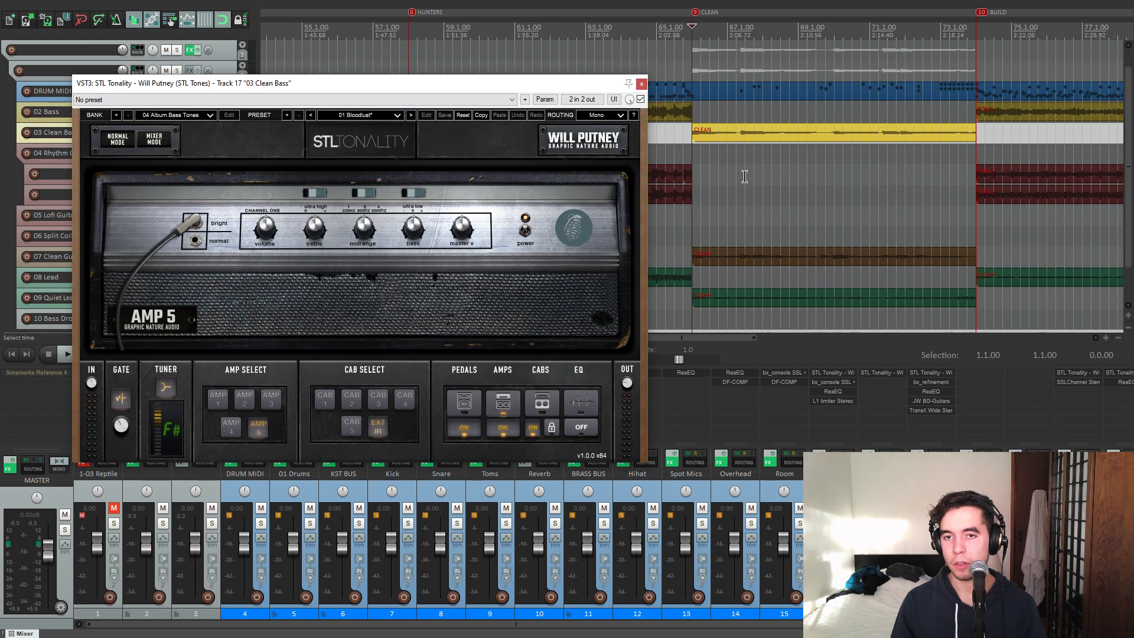
Step: Play the clean bass with STL Tonality's pedals shown, and close the plug-in and unsolo the track
left_click(451, 400)
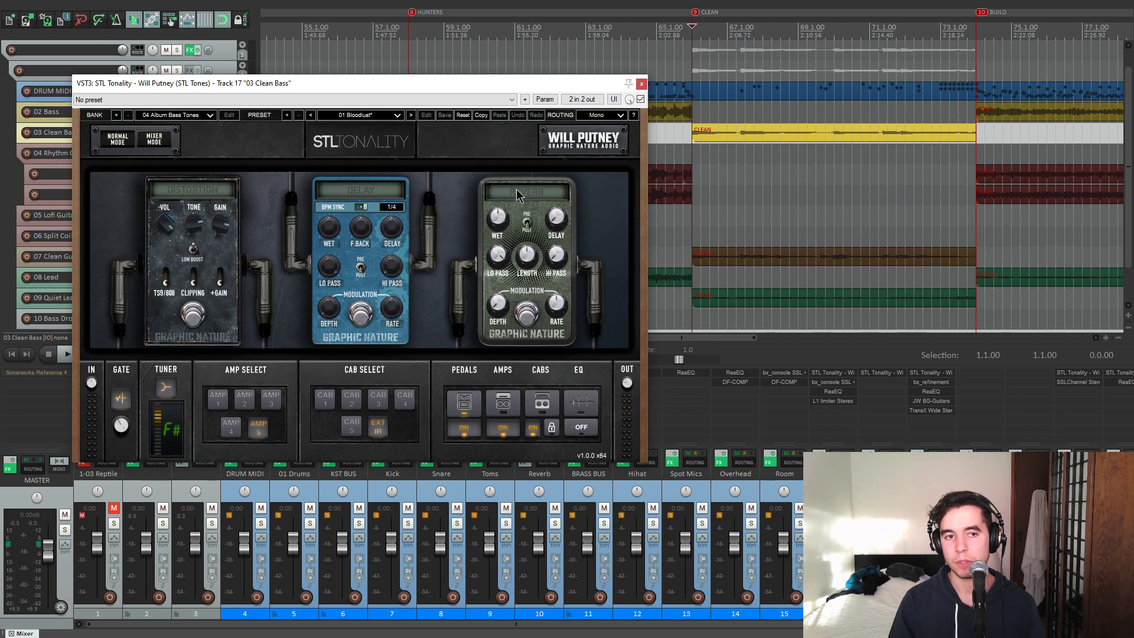
key("space")
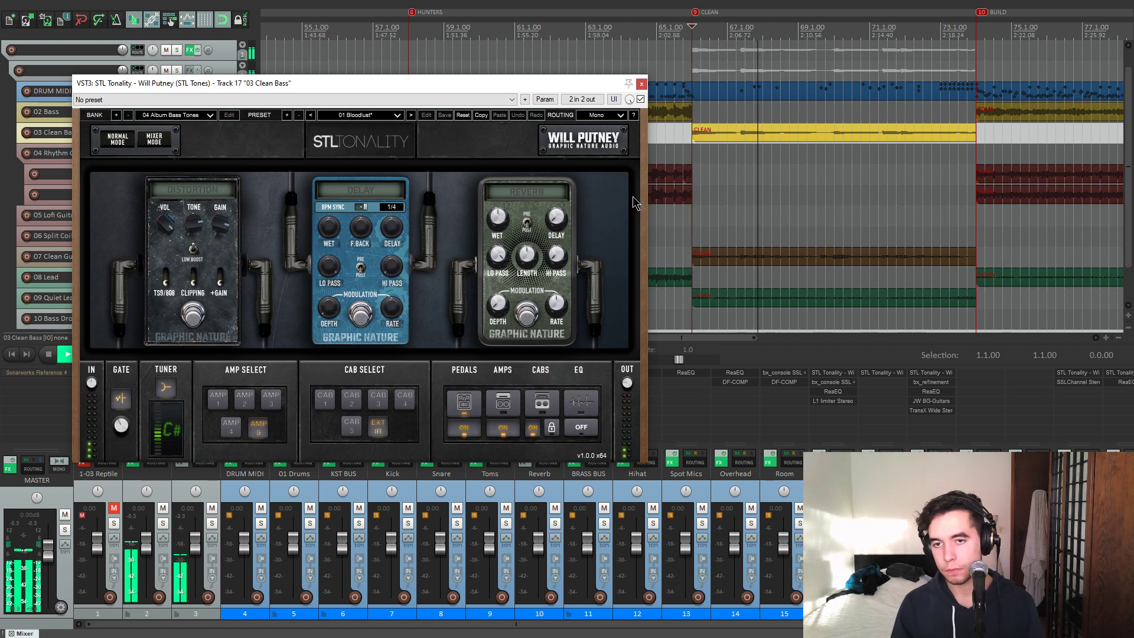
key("space")
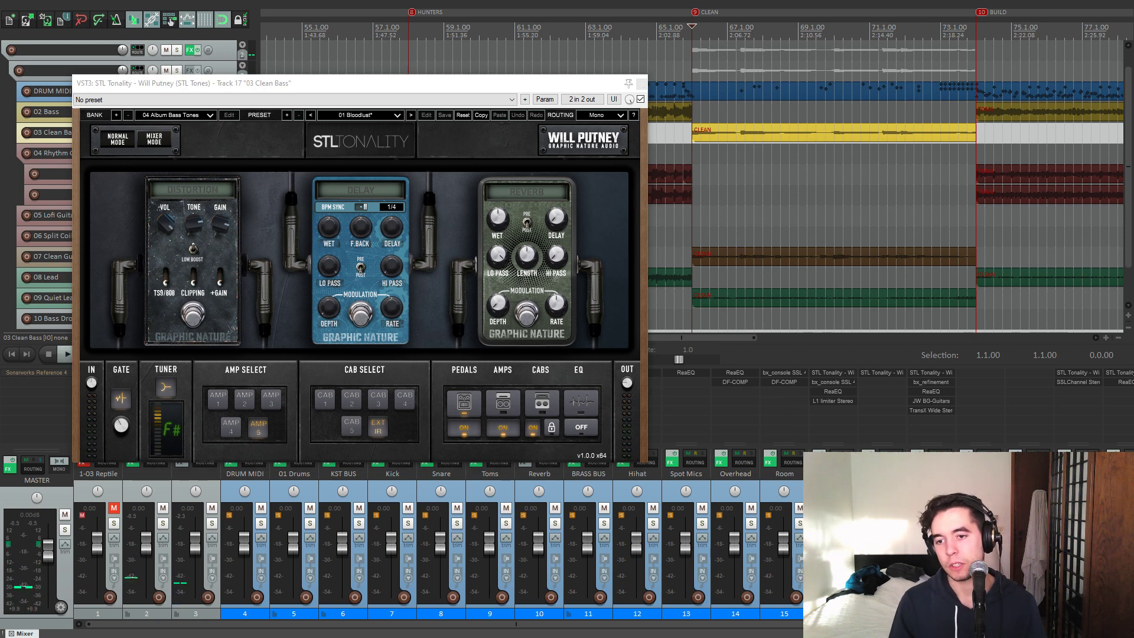
left_click(641, 83)
scroll(711, 175, "down", 5)
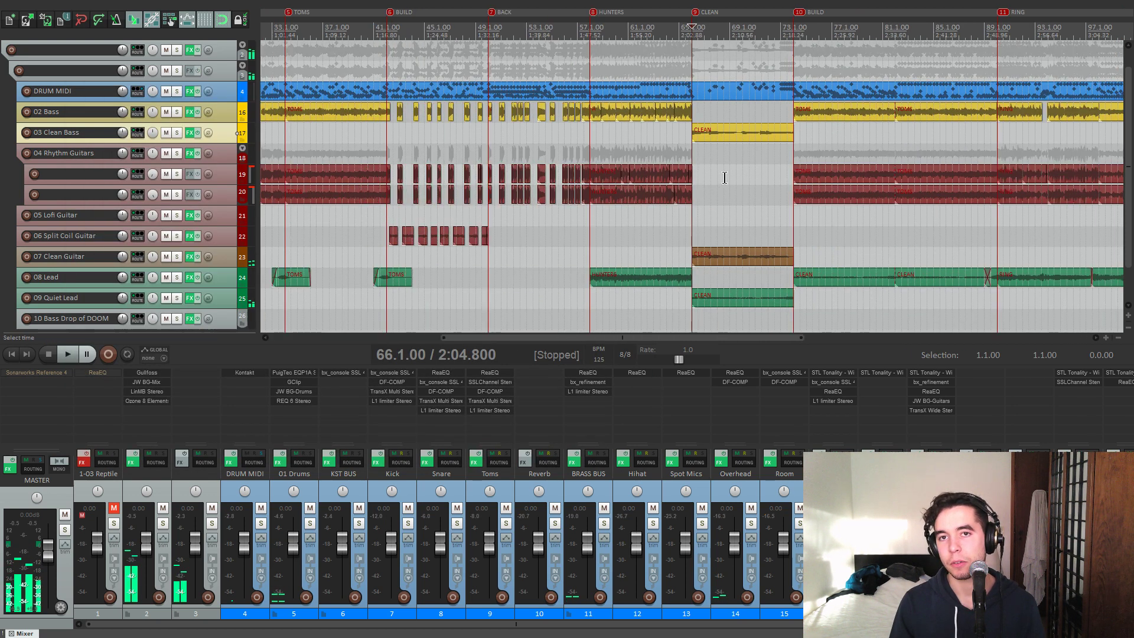
Step: Solo 04 Rhythm Guitars and play them from the BUILD marker after the TOMS section
key("2")
key("6")
left_click(177, 154)
key("space")
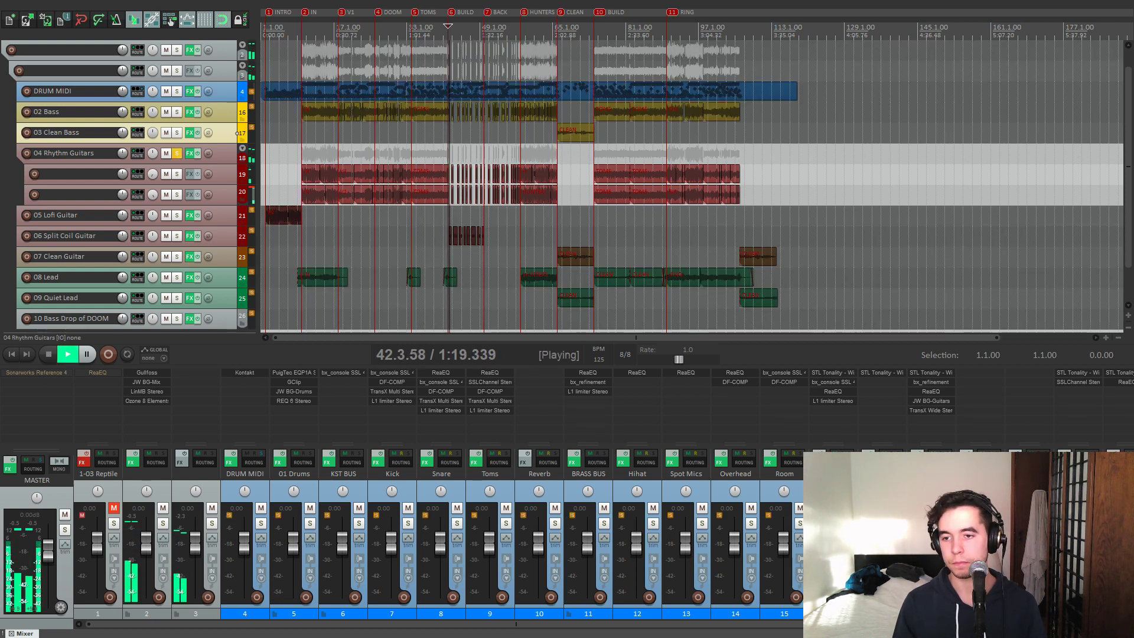
scroll(789, 235, "up", 3)
scroll(789, 235, "up", 2)
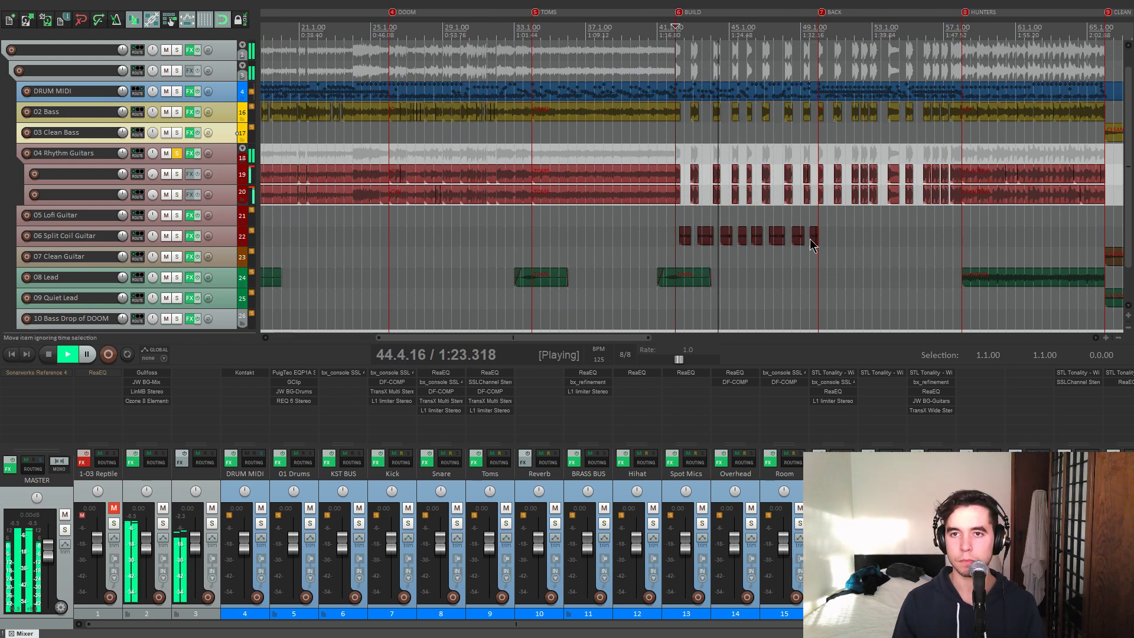
Step: Play the rhythm guitars from the HUNTERS marker and bypass their STL Tonality, bx_refinement, ReaEQ, JW BG-Guitars and TransX Wide effects
key("space")
key("space")
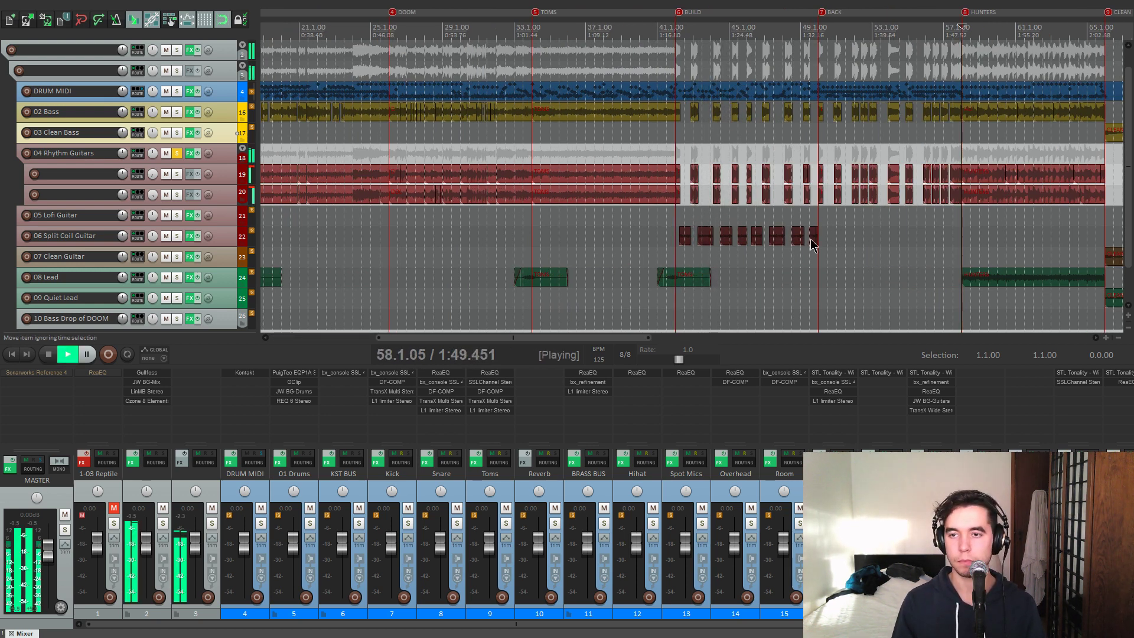
left_click(931, 410, "shift")
left_click(931, 400, "shift")
left_click(931, 391, "shift")
left_click(931, 381, "shift")
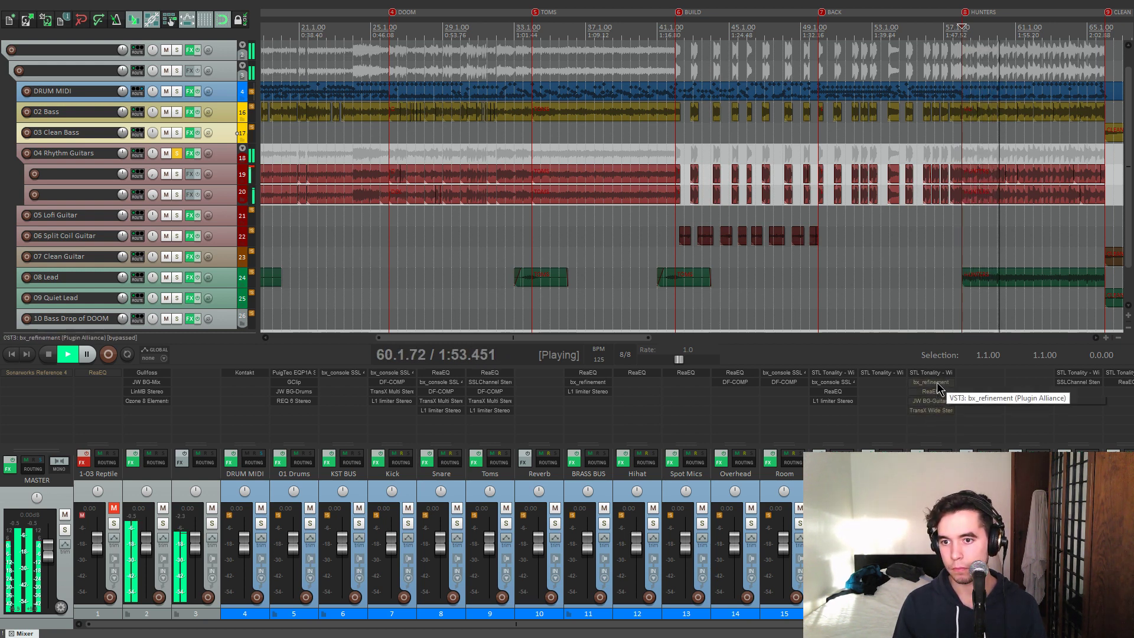
left_click(931, 372, "shift")
scroll(887, 232, "up", 3)
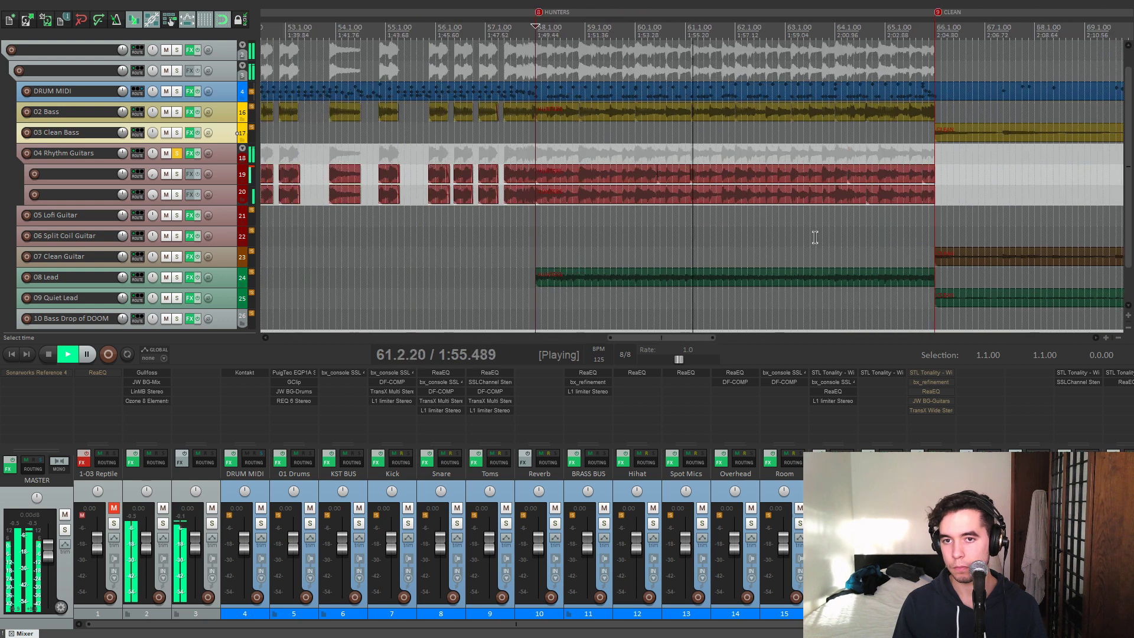
Step: Stop playback and re-enable STL Tonality on 04 Rhythm Guitars with its AMP 2 panel shown
key("space")
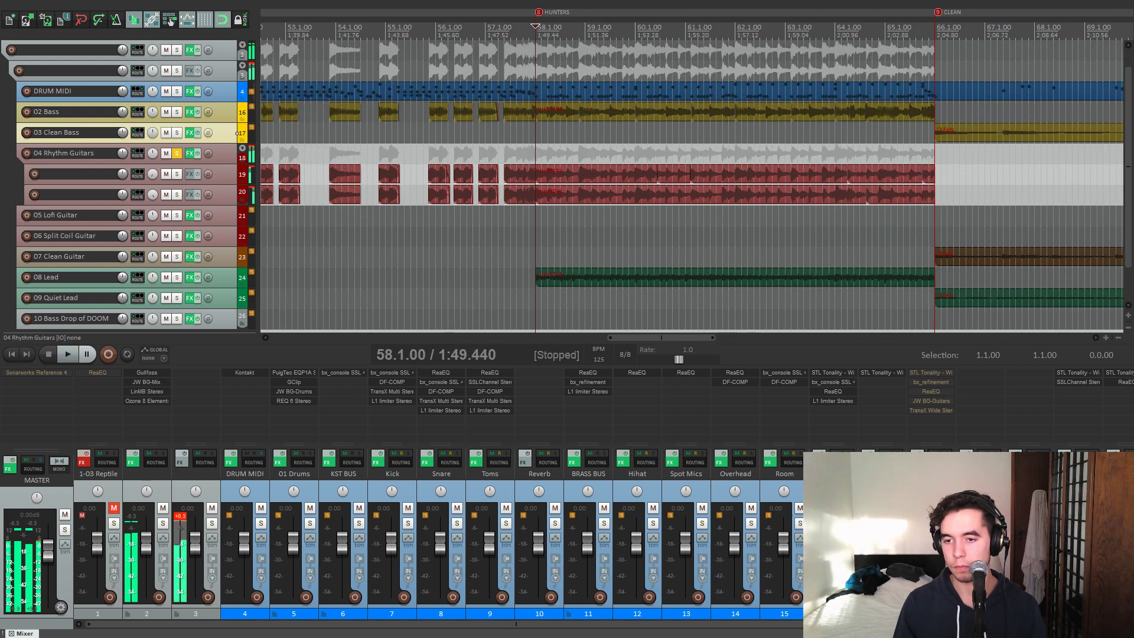
left_click(925, 377)
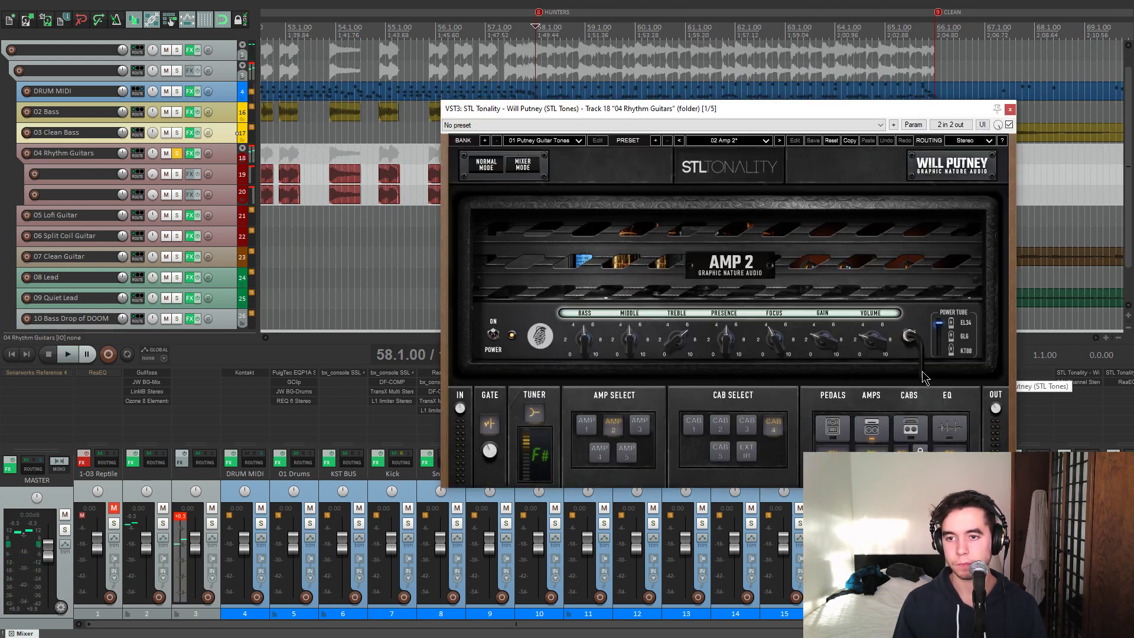
left_click_drag(750, 117, 422, 66)
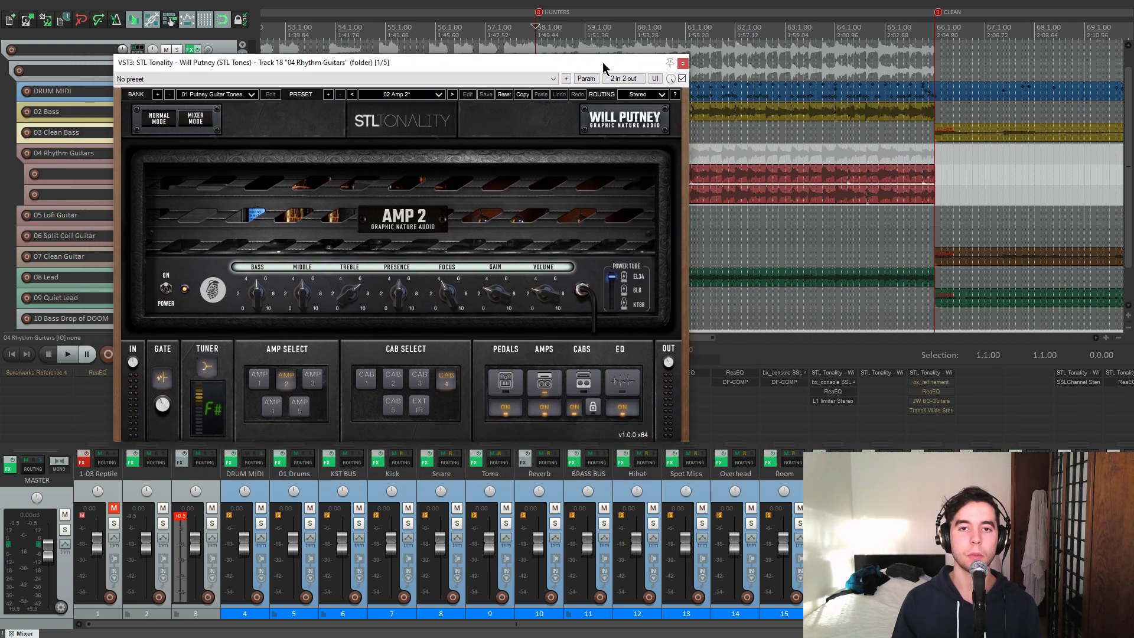
left_click_drag(604, 67, 593, 62)
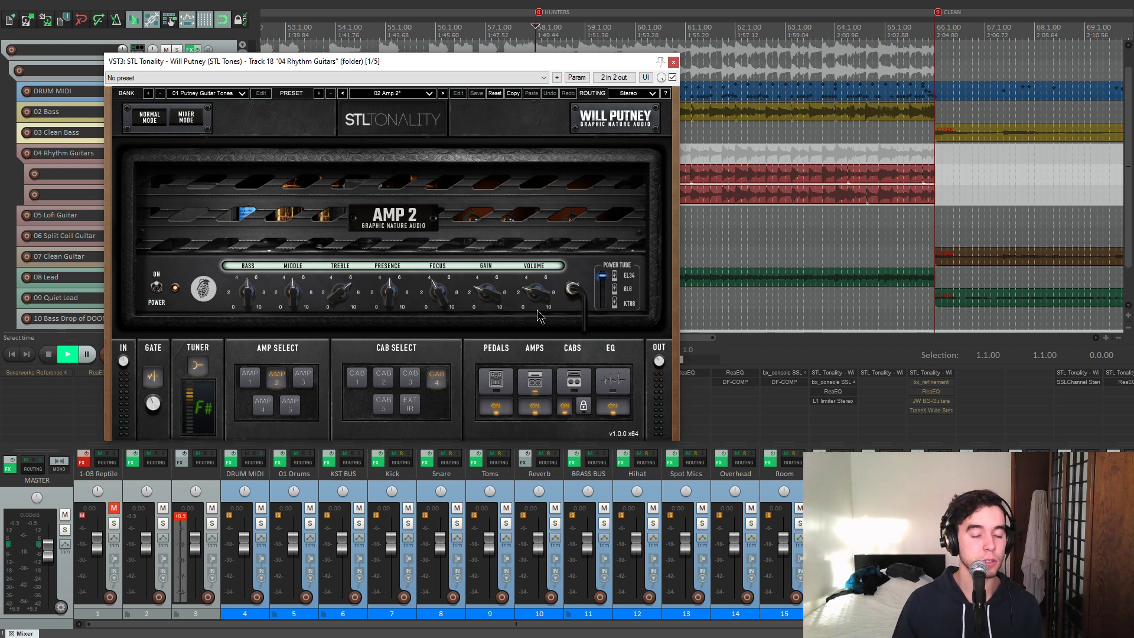
Step: Audition STL Tonality's AMP 1, AMP 3 and AMP 4 on the rhythm guitars, and return to AMP 2
left_click(251, 377)
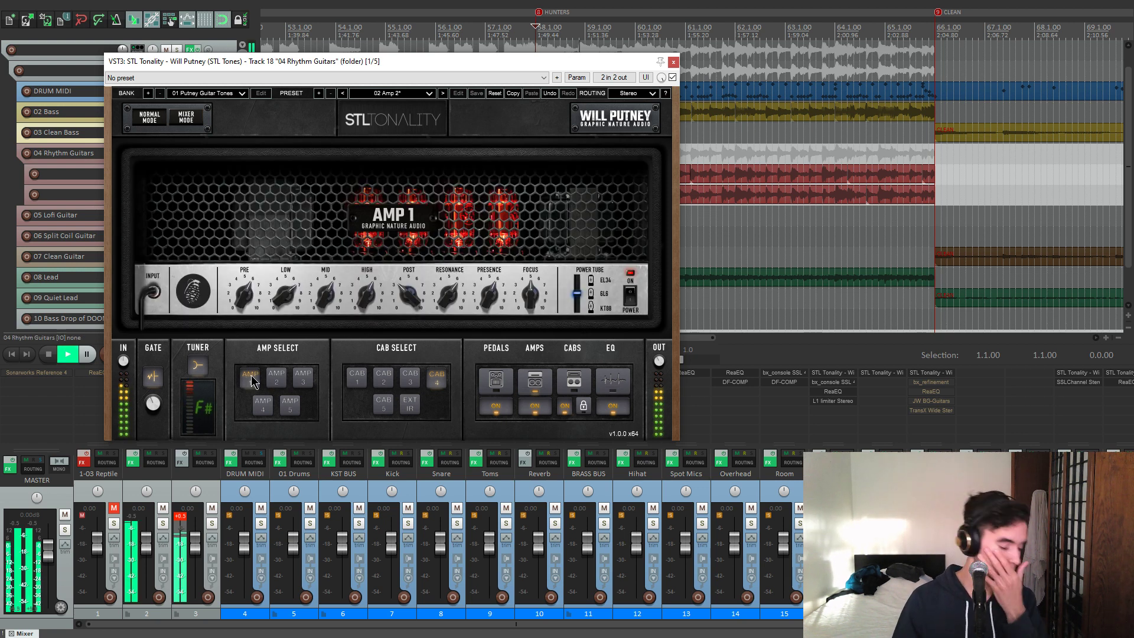
left_click(277, 379)
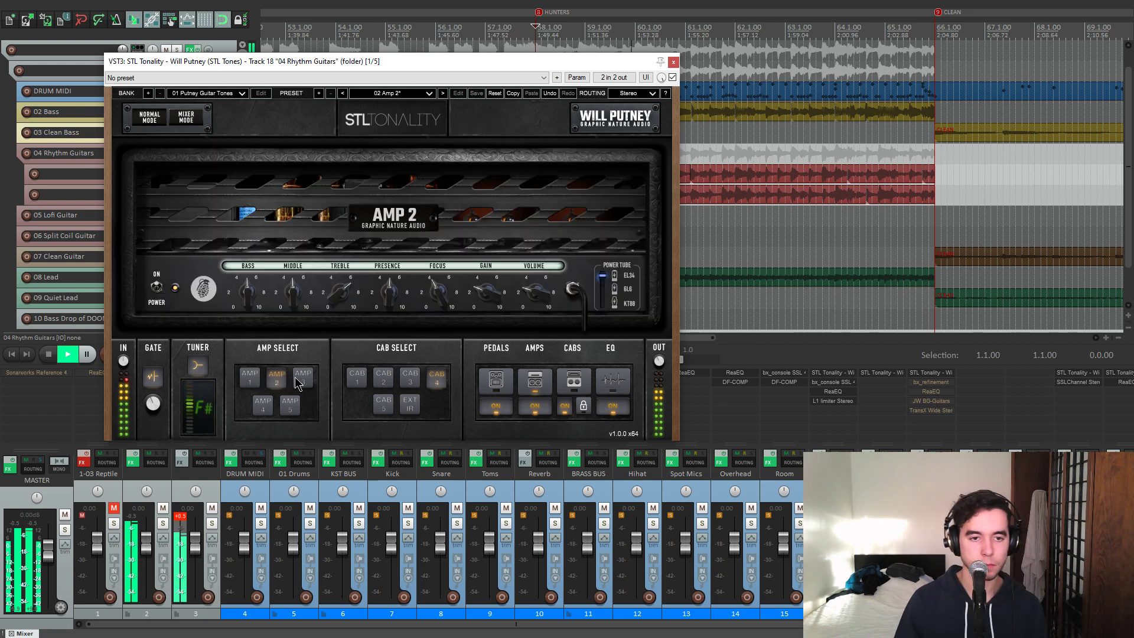
left_click(302, 379)
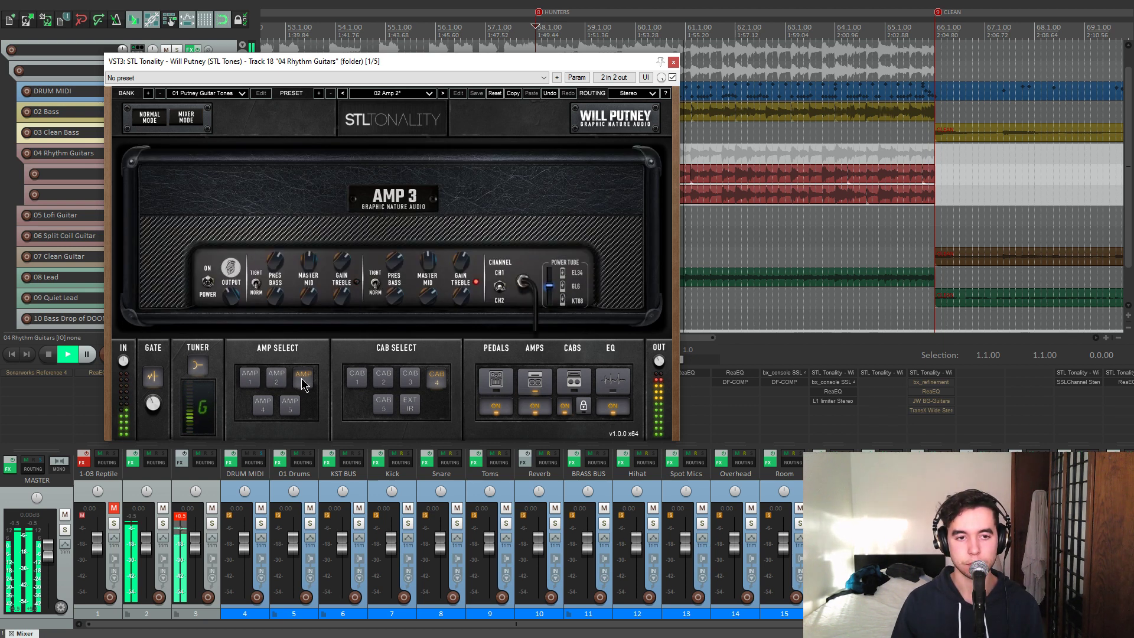
left_click(263, 405)
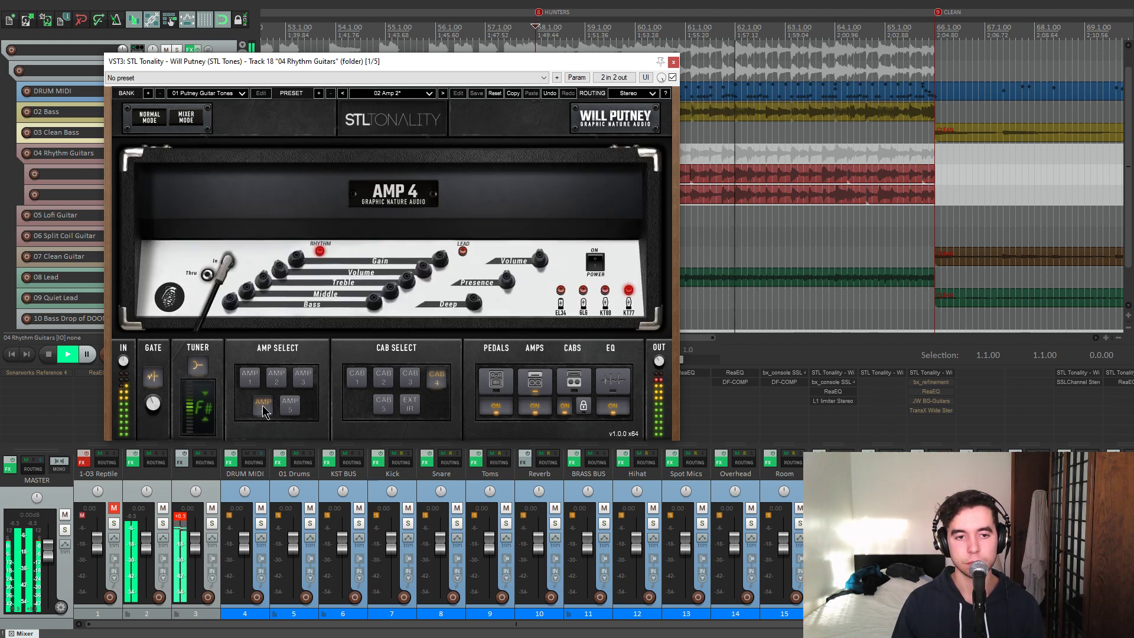
left_click(276, 379)
left_click(249, 378)
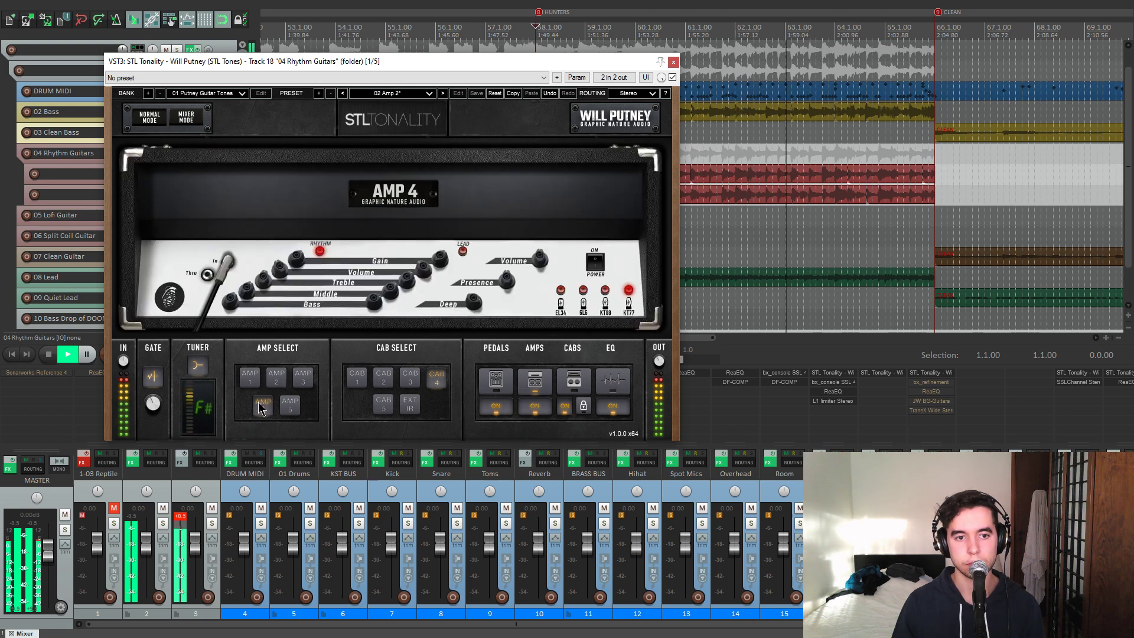
left_click(275, 378)
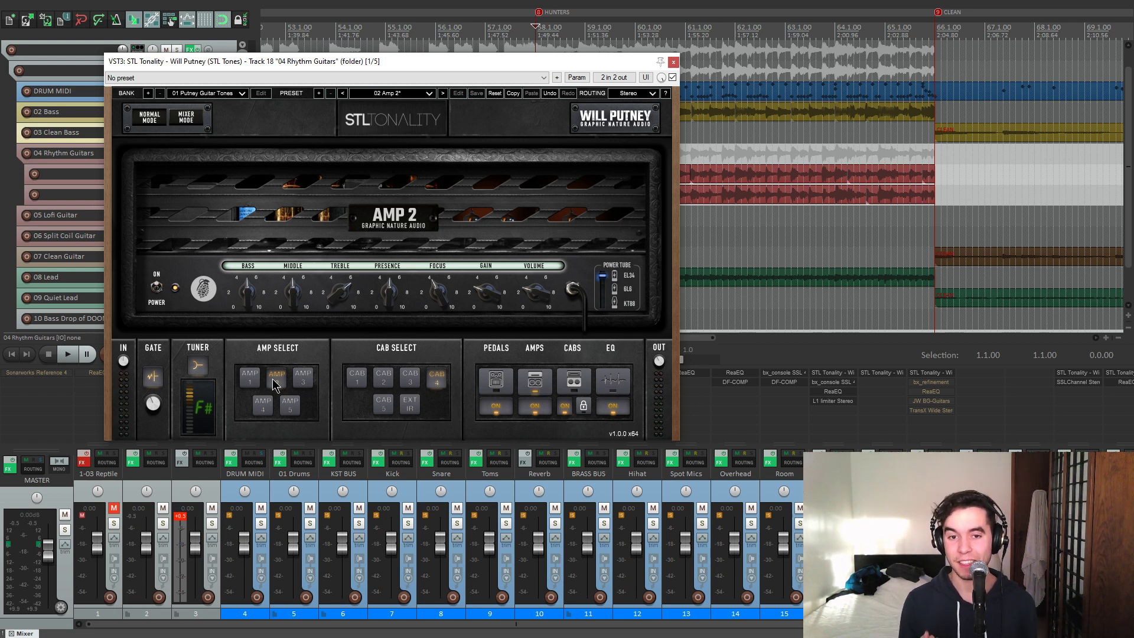
Step: Compare STL Tonality's cabs 1, 2 and 3 during playback with the CABS section shown, and return to CAB4
mouse_move(387, 52)
left_mouse_down()
mouse_move(403, 62)
mouse_move(392, 48)
left_mouse_up()
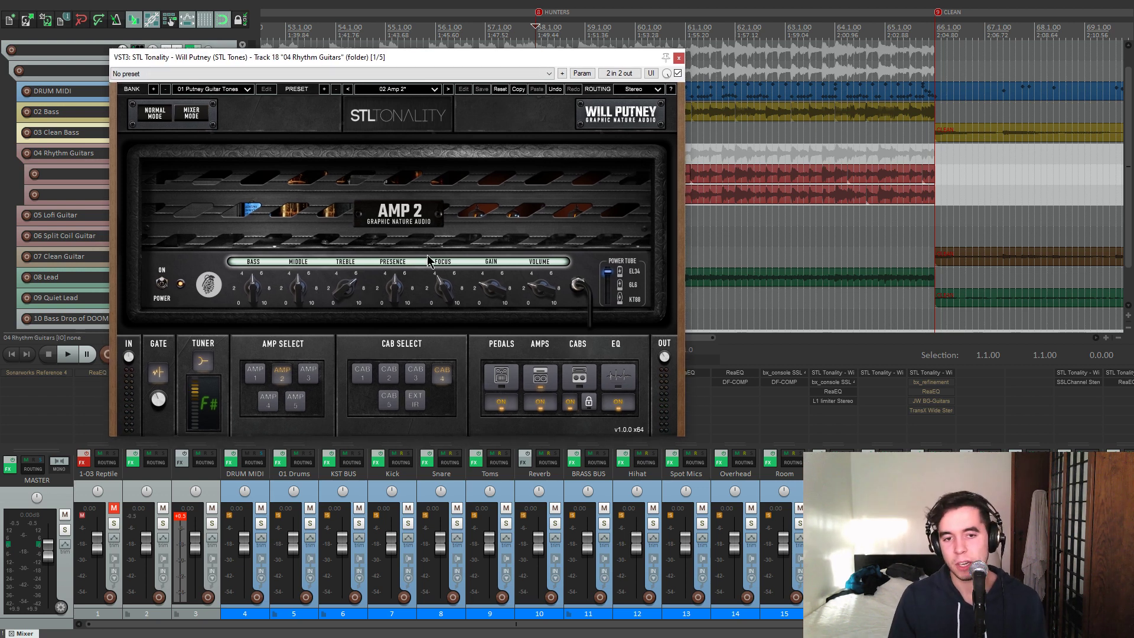
key("space")
left_click(365, 375)
left_click(389, 375)
left_click(415, 378)
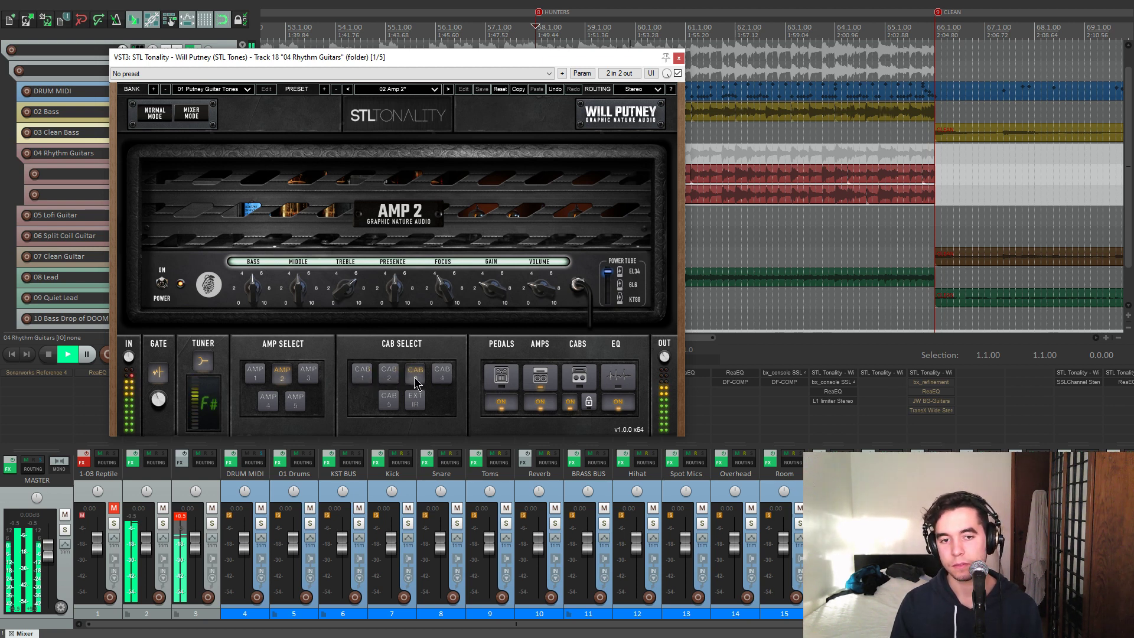
left_click(574, 377)
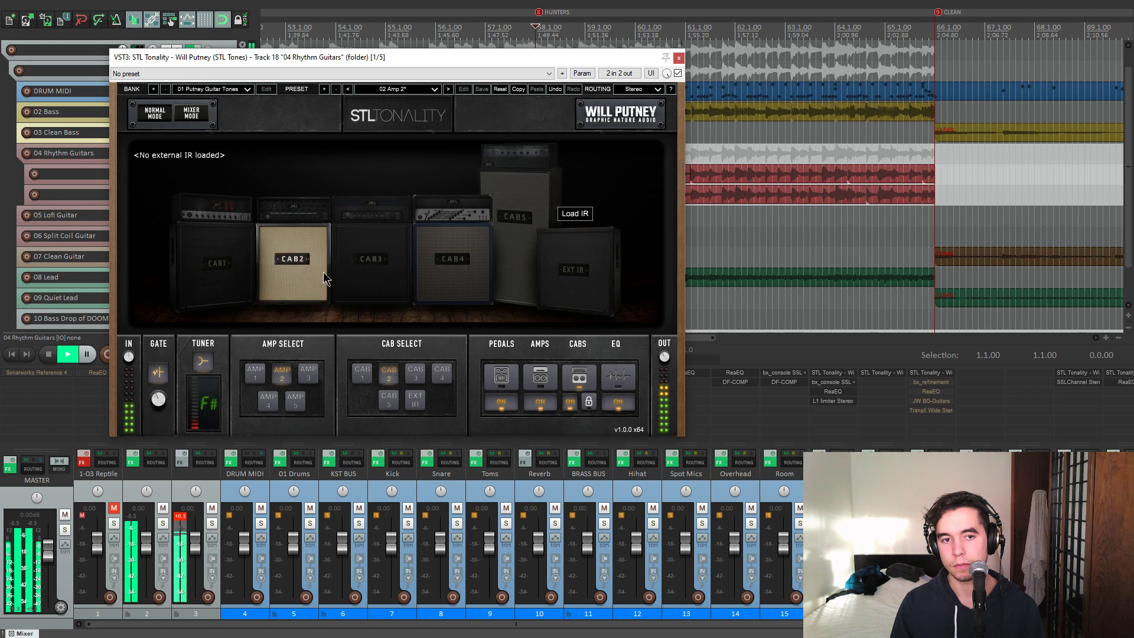
left_click(456, 269)
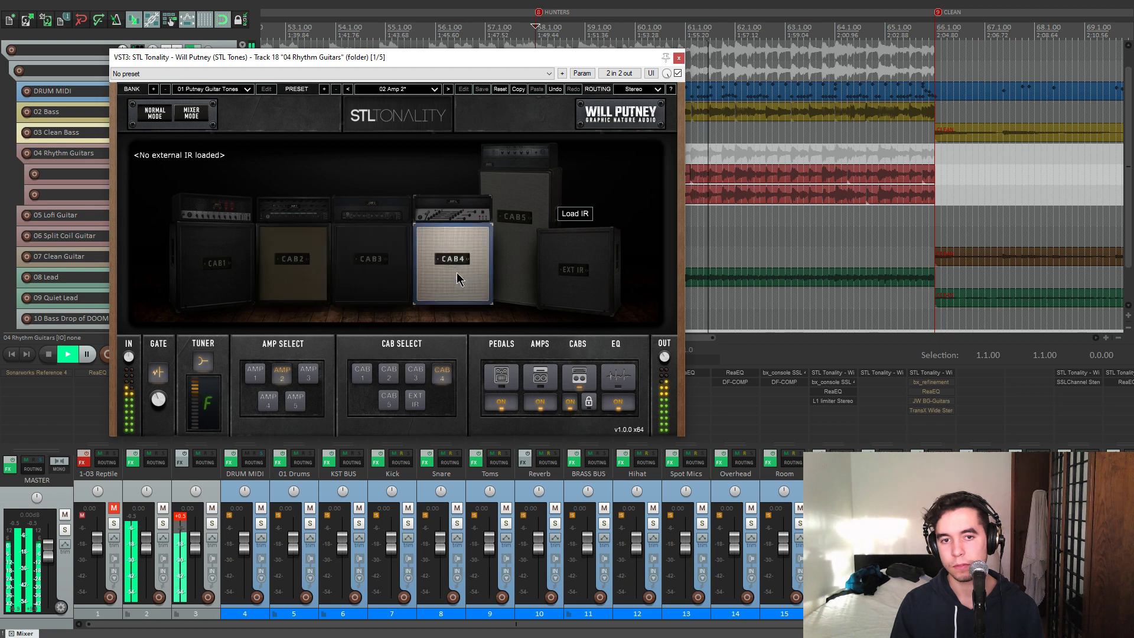
left_click(218, 264)
left_click(377, 278)
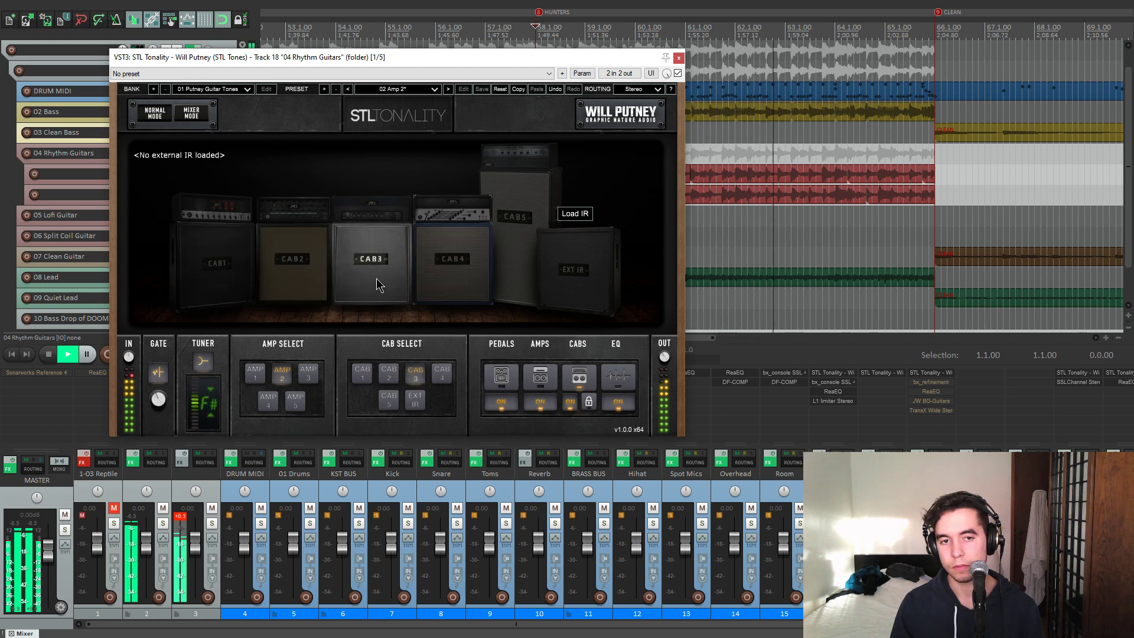
left_click(434, 283)
Step: View STL Tonality's parametric EQ with playback stopped, and close the plug-in
key("space")
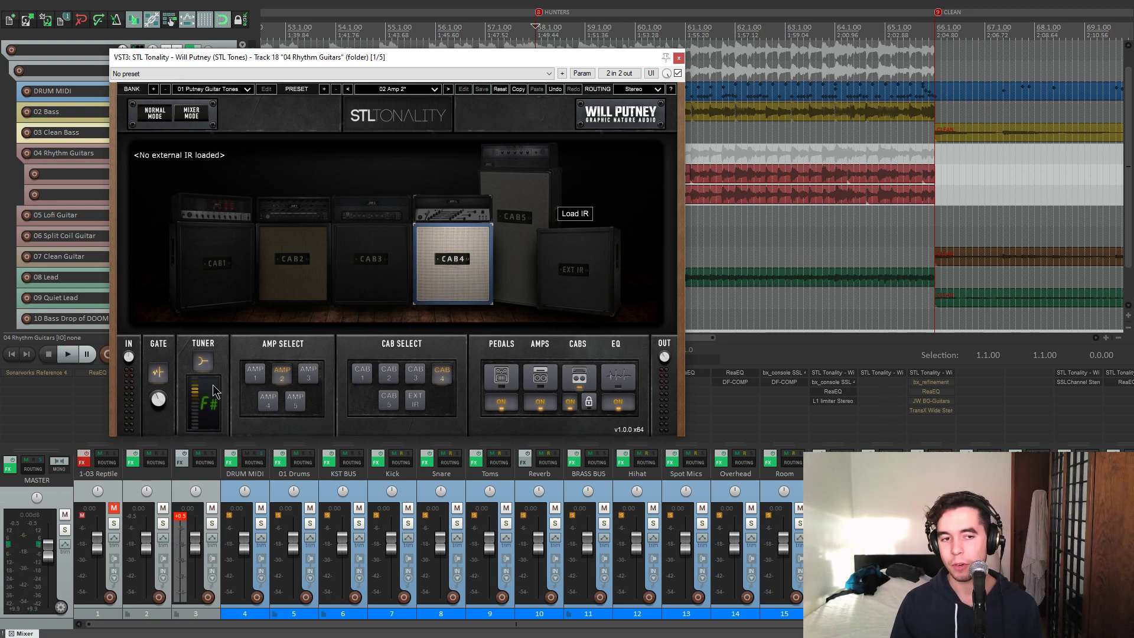
left_click(608, 378)
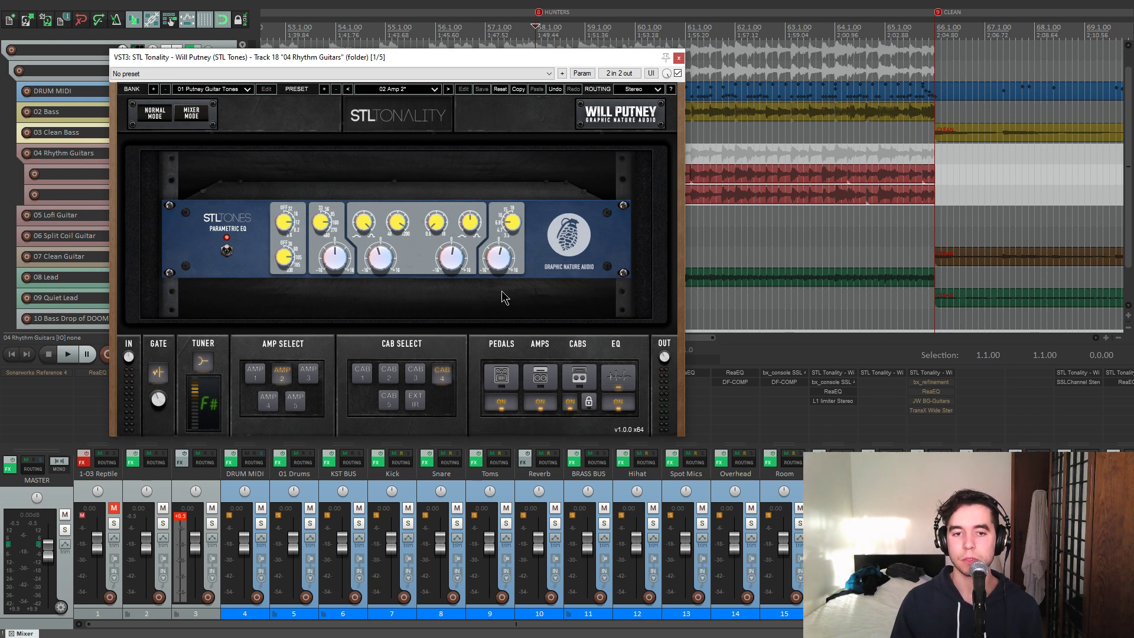
left_click(678, 58)
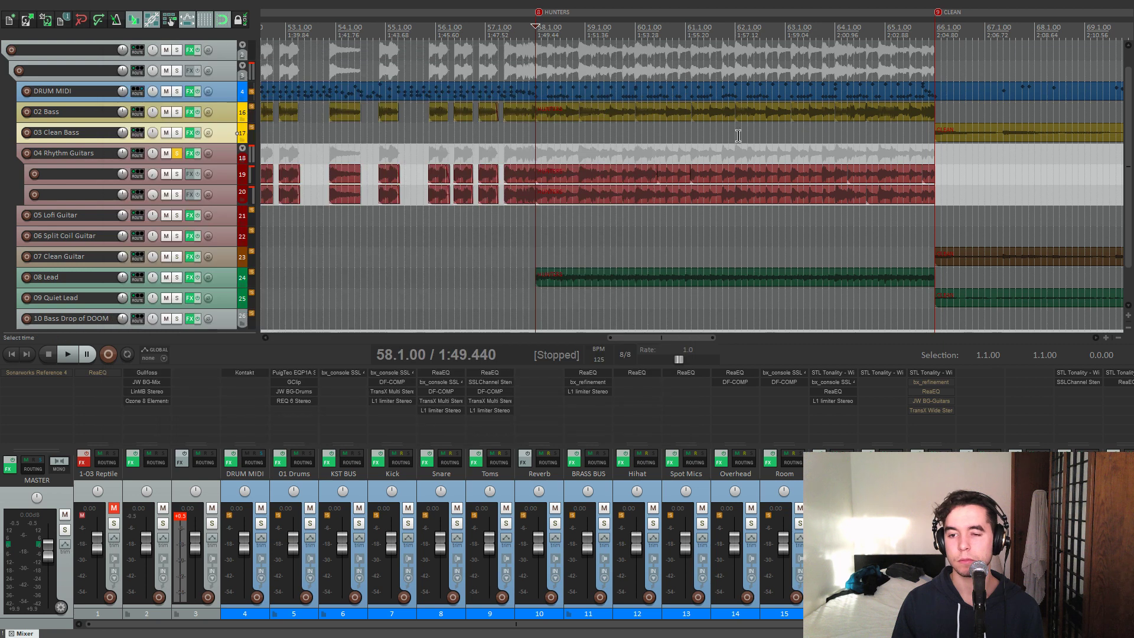
Step: Re-enable bx_refinement on 04 Rhythm Guitars and compare the sound with it bypassed and active
left_click(922, 384)
left_click_drag(475, 171, 528, 69)
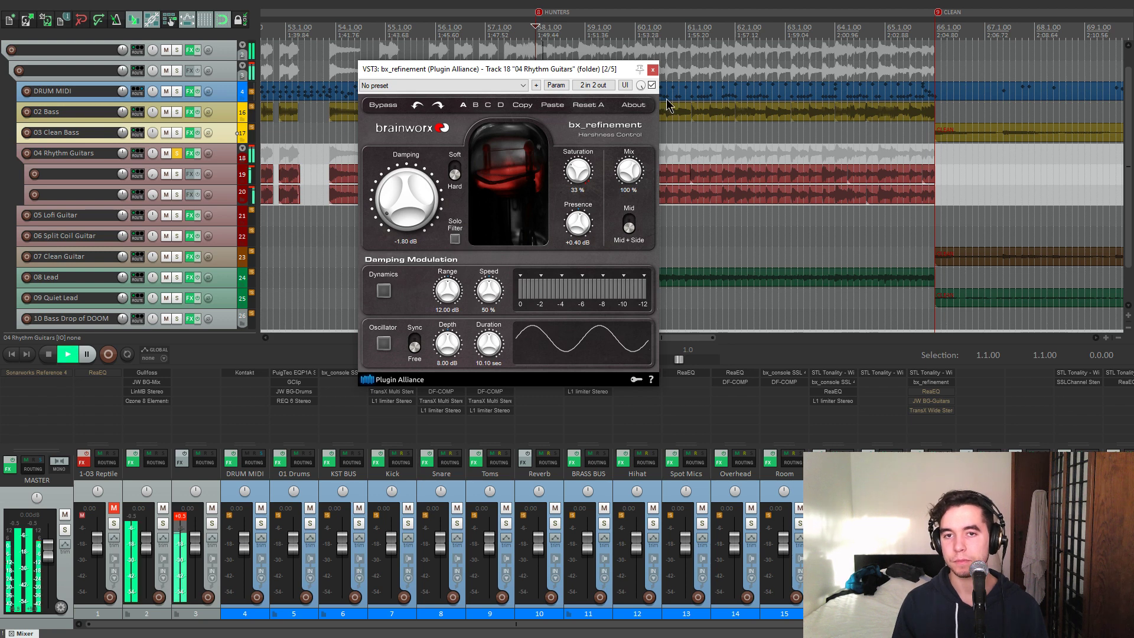
left_click(652, 85)
left_click(652, 85)
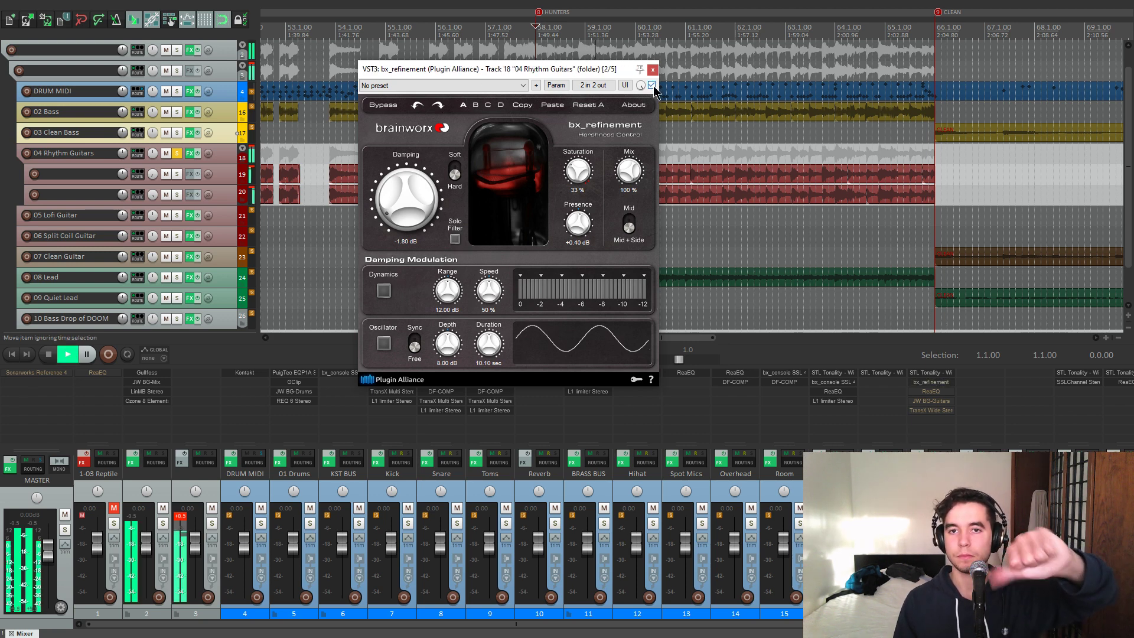
left_click(652, 86)
left_click(652, 85)
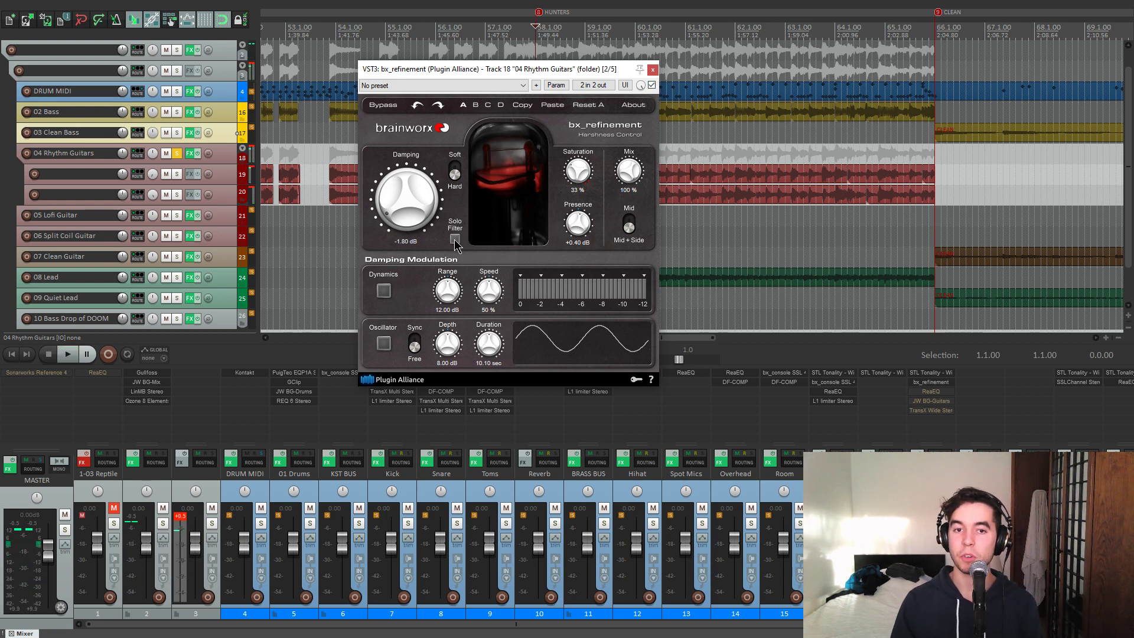
Step: Play the rhythm guitars with bx_refinement's Solo Filter on, and turn the filter off and close the plug-in
key("space")
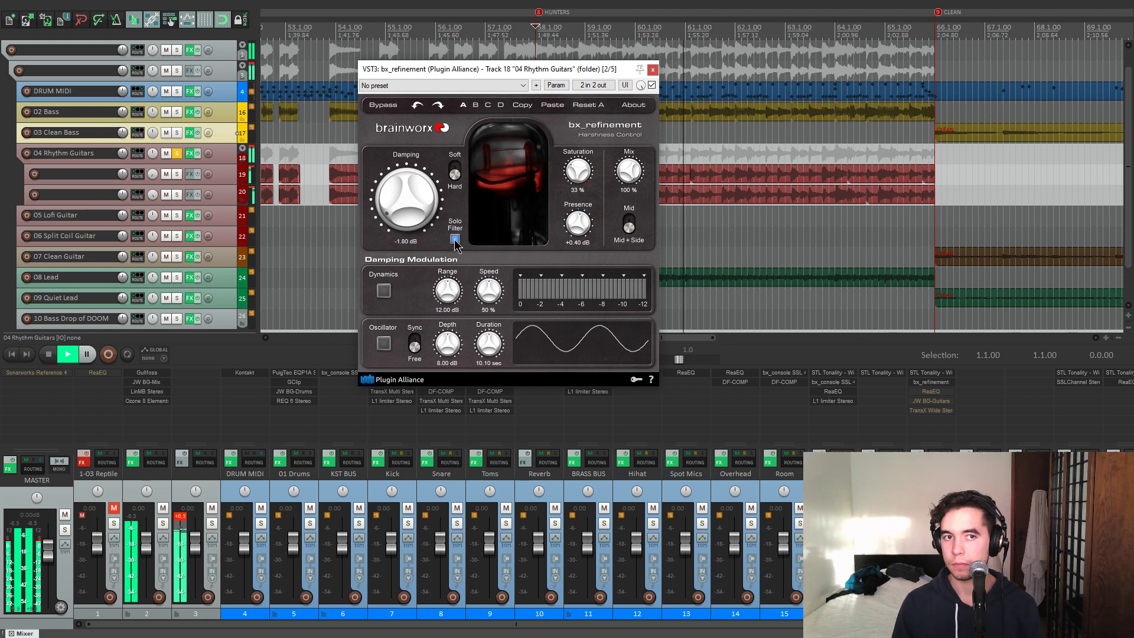
key("space")
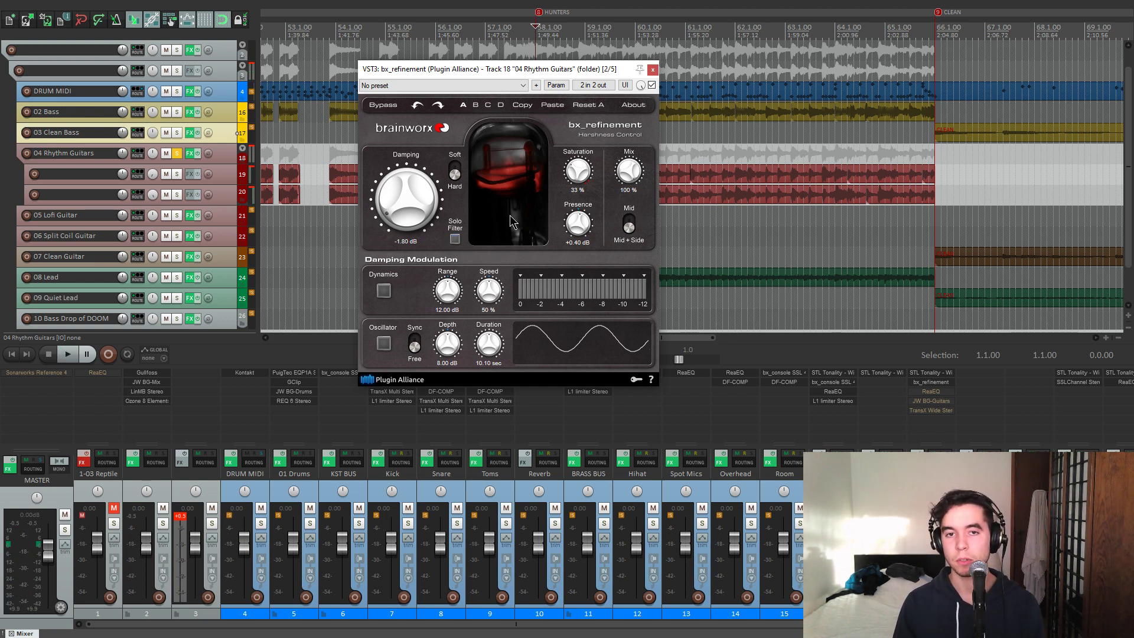
left_click(653, 70)
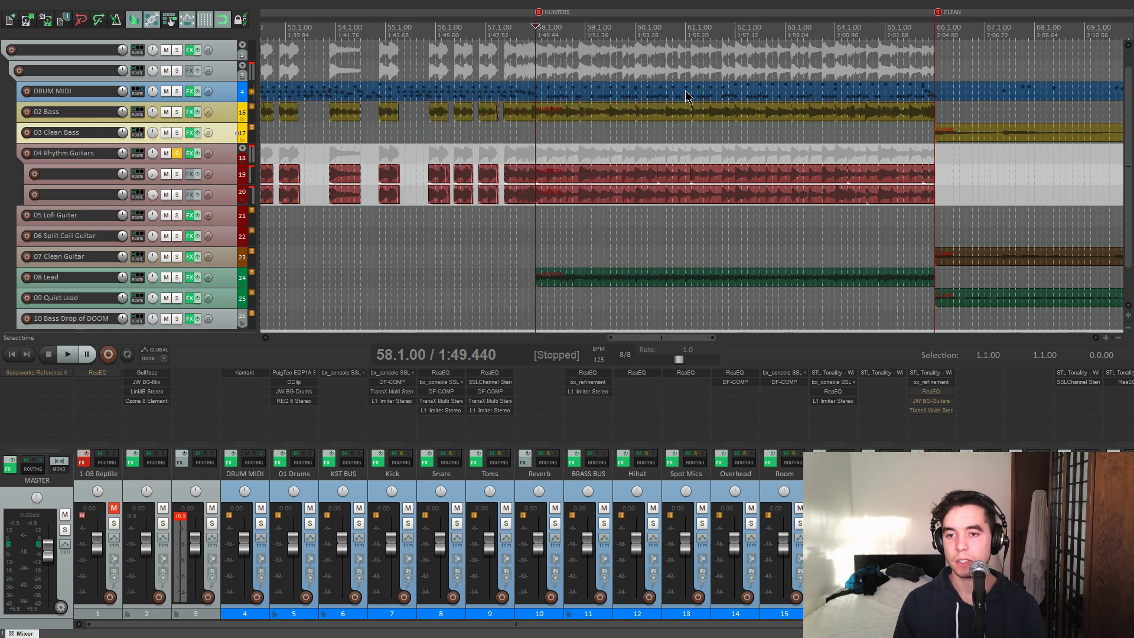
Step: Re-enable ReaEQ on 04 Rhythm Guitars and show the settings of bands 2 and 3
left_click(931, 392)
left_click_drag(252, 38, 427, 105)
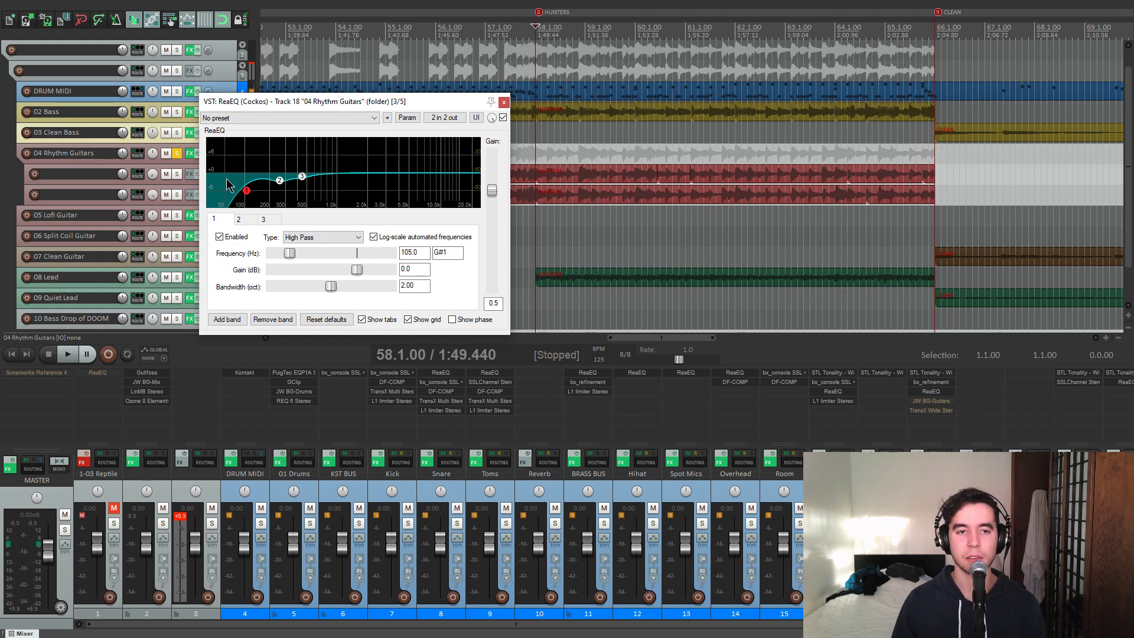
left_click(279, 181)
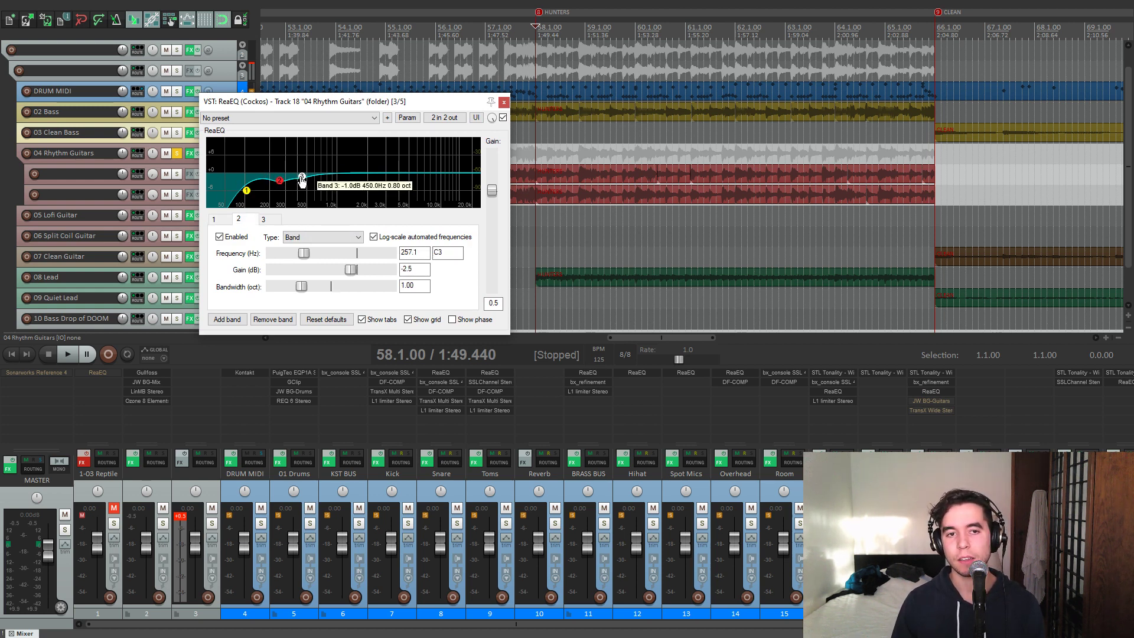
left_click(302, 177)
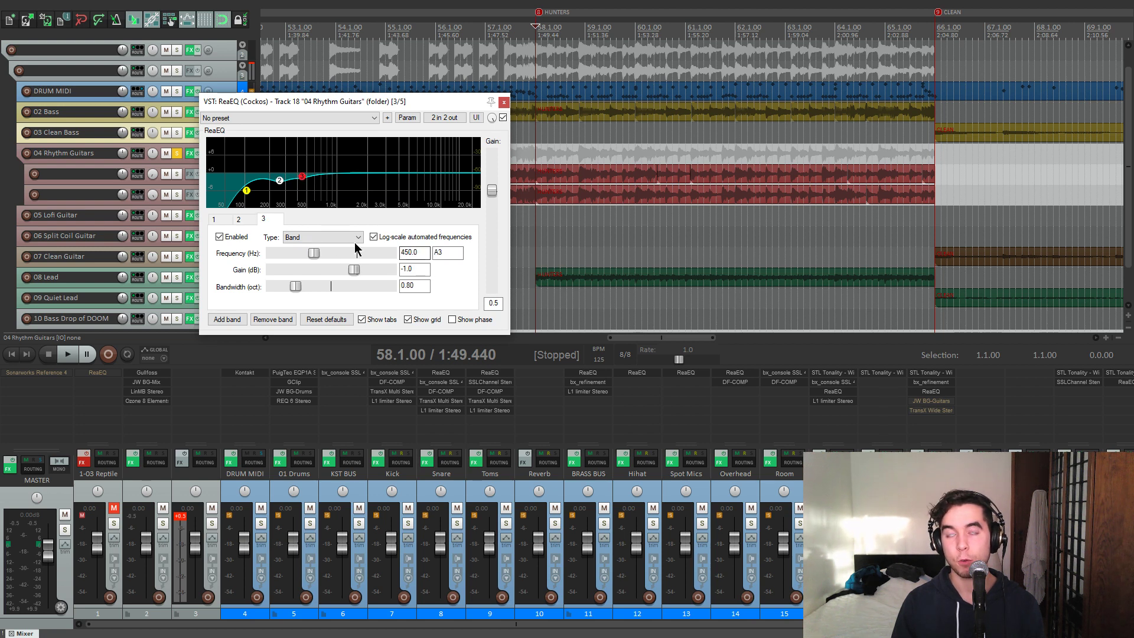
Step: Audition ReaEQ's bands 2 and 3 each boosted to 12 dB, restoring each gain, and close the plug-in
left_click(279, 180)
key("space")
left_click_drag(355, 269, 405, 269)
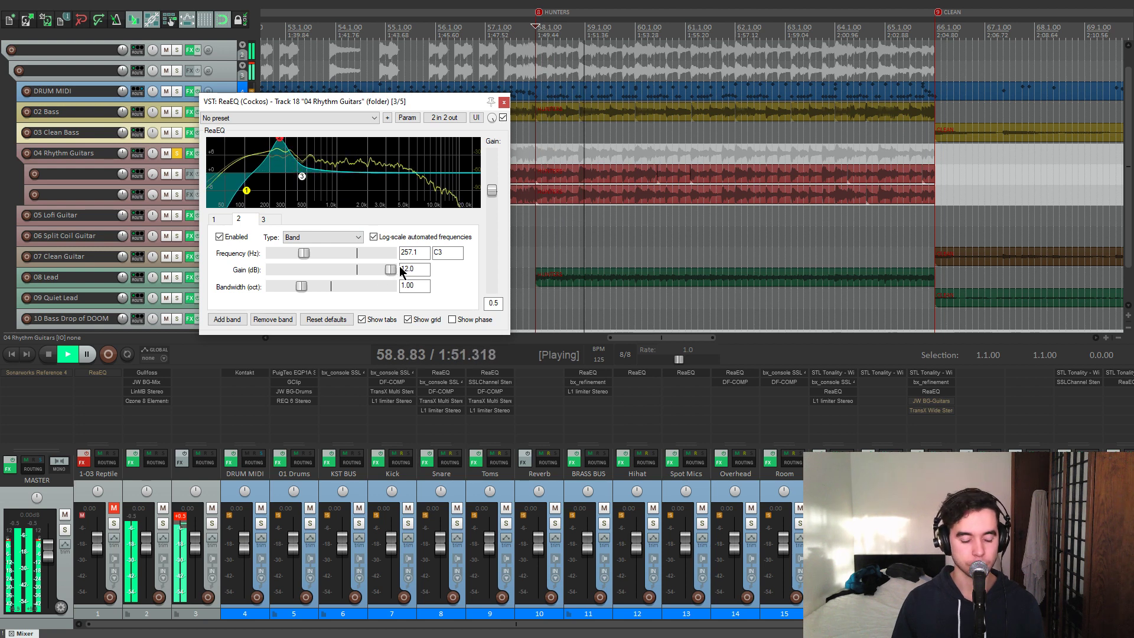
key("ctrl+z")
left_click(302, 176)
left_click_drag(356, 270, 439, 271)
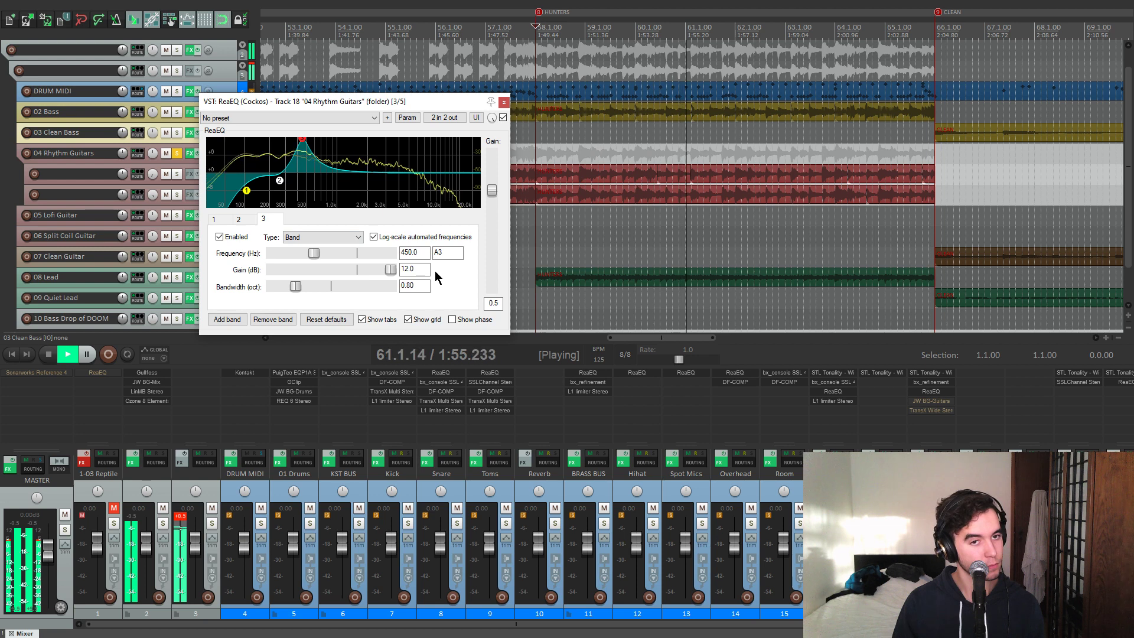
left_click_drag(434, 271, 398, 271)
key("space")
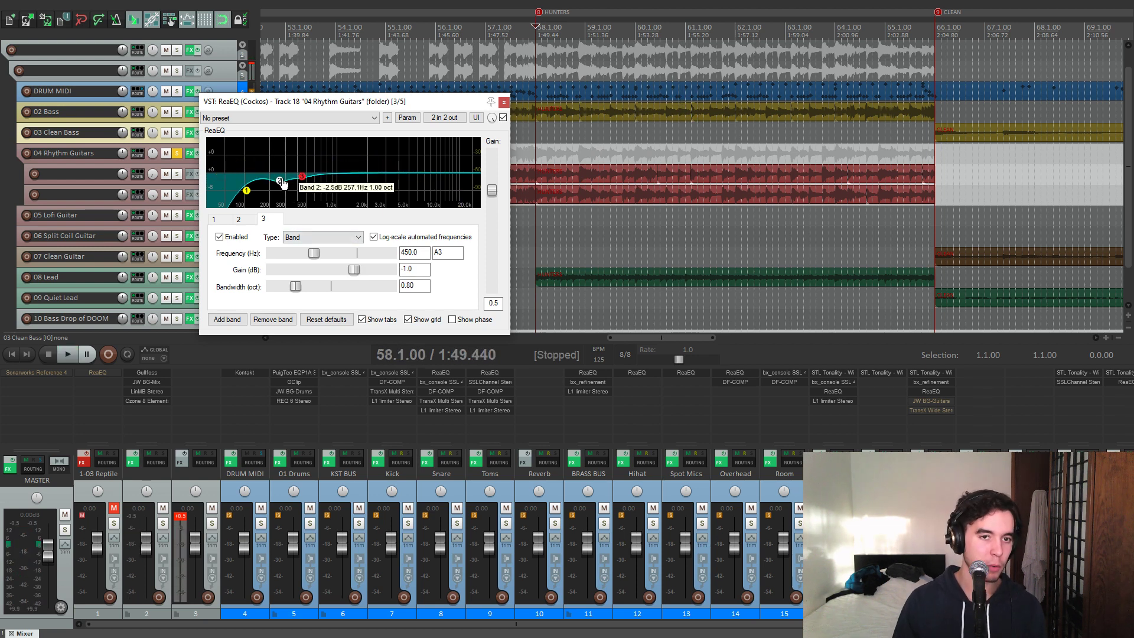
left_click_drag(419, 100, 409, 104)
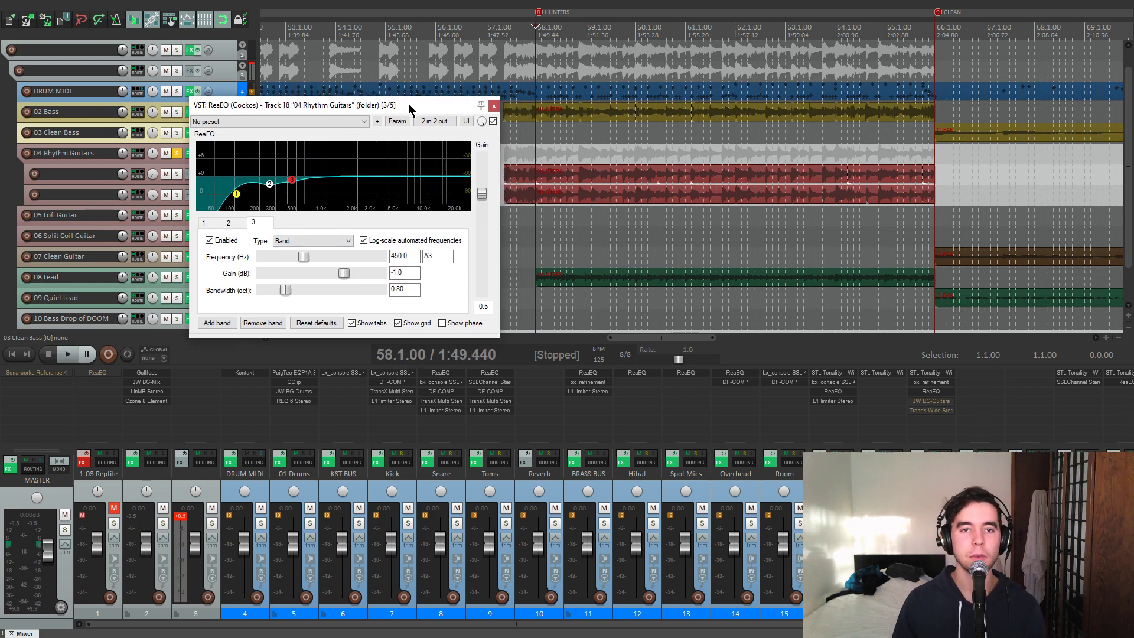
left_click(494, 106)
Step: Re-enable JW BG-Guitars on 04 Rhythm Guitars and play the guitars with its meters shown
left_click(925, 407)
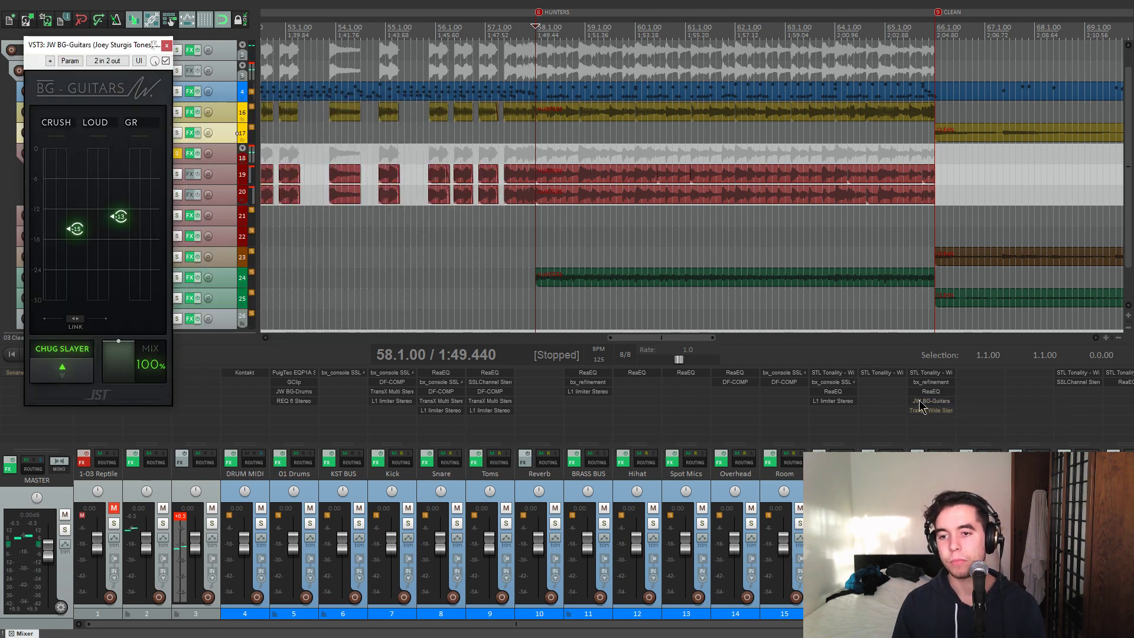
left_click_drag(114, 45, 573, 64)
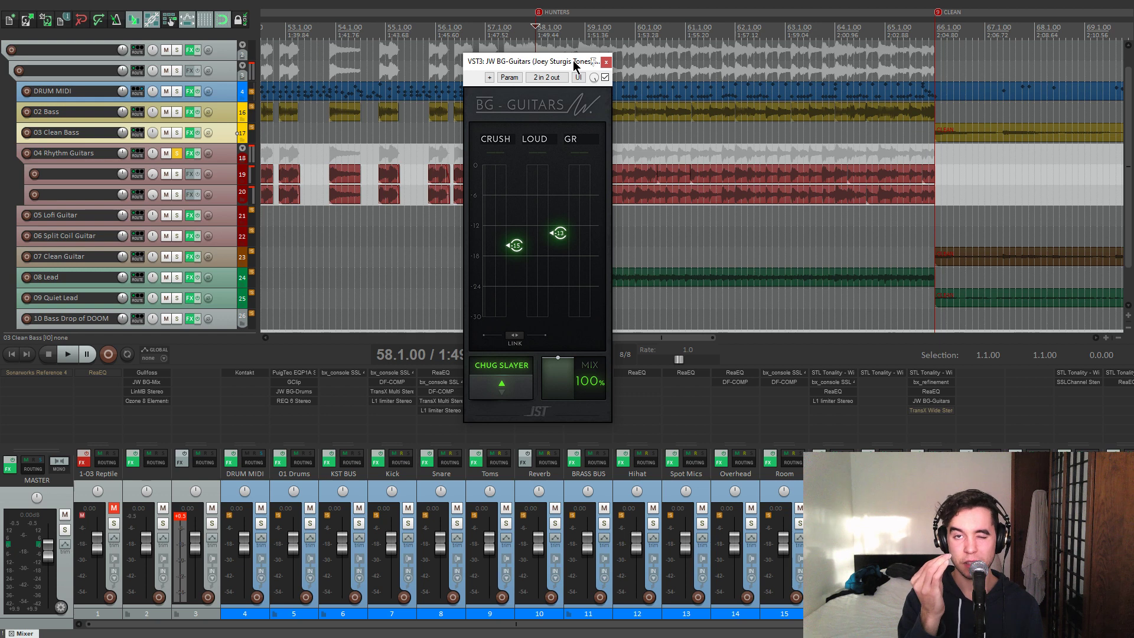
mouse_move(565, 224)
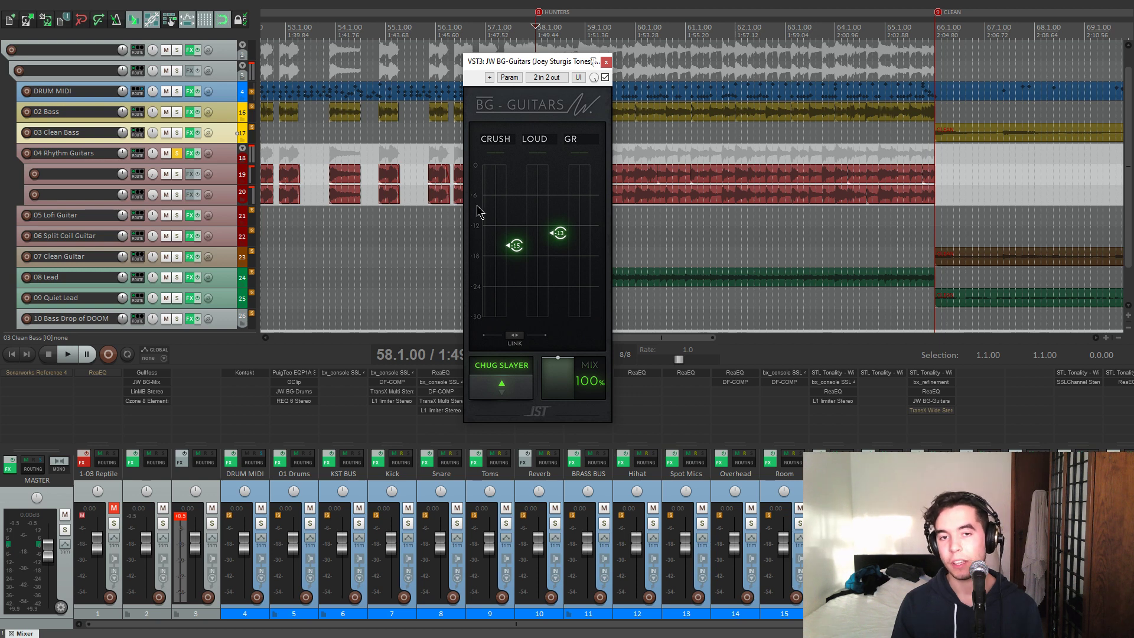
key("space")
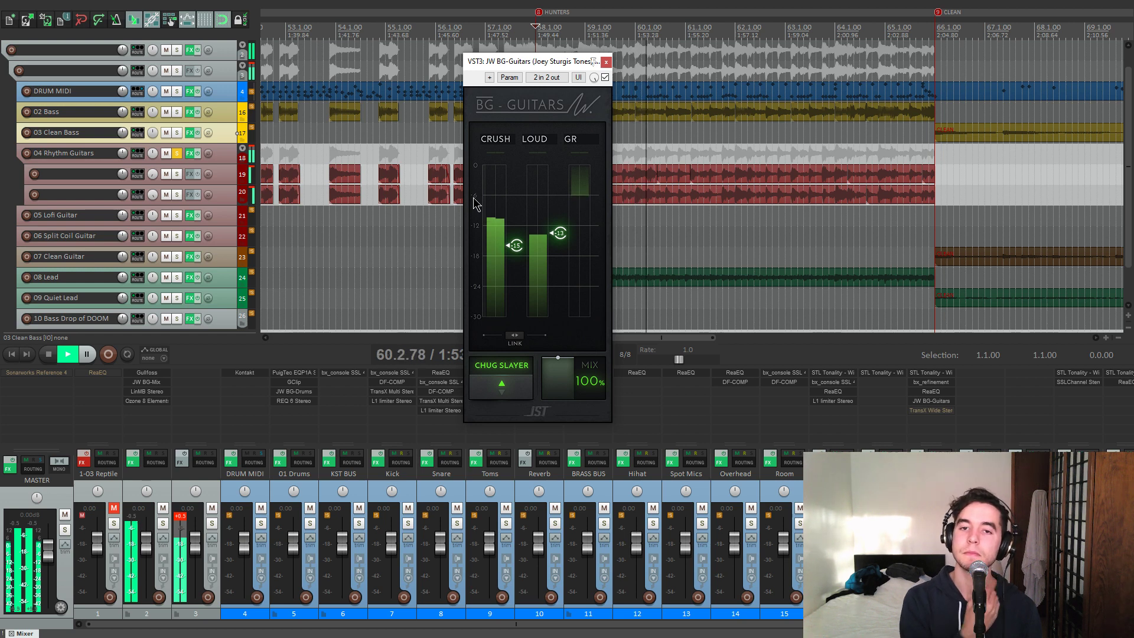
Step: Play the rhythm guitars from the V1 marker with JW BG-Guitars enabled and its meters shown
key("space")
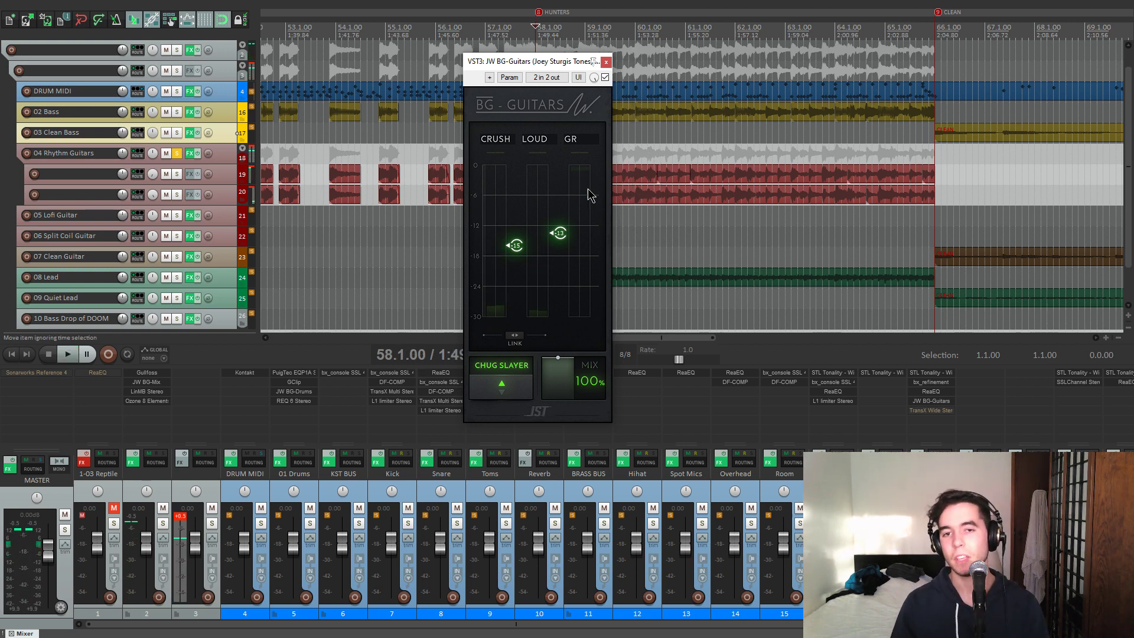
scroll(698, 200, "down", 4)
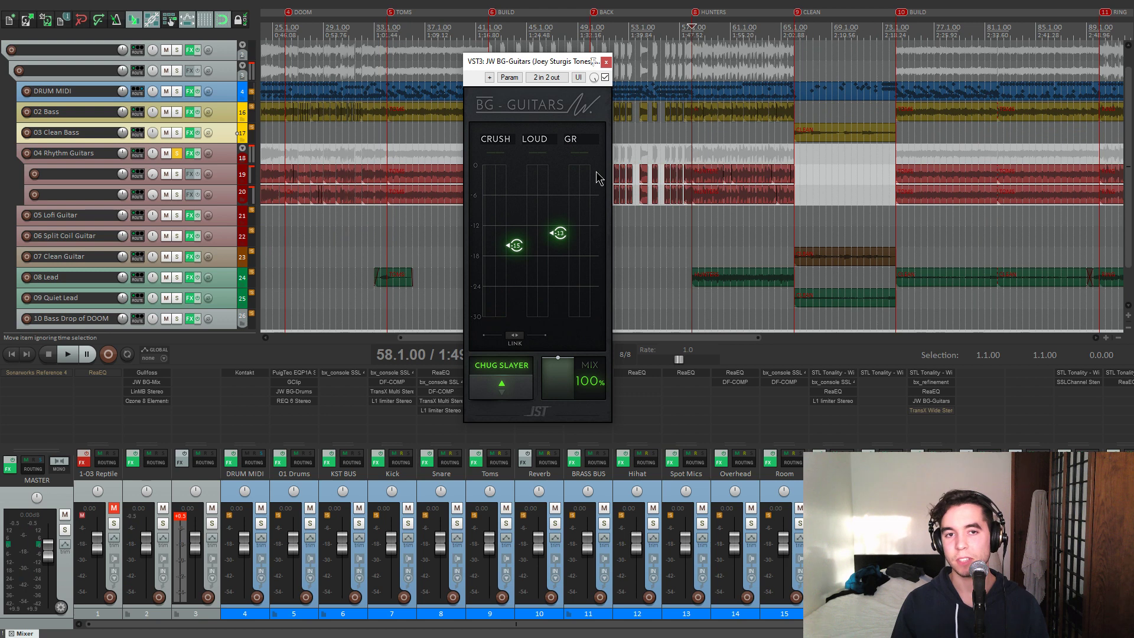
scroll(646, 212, "down", 2)
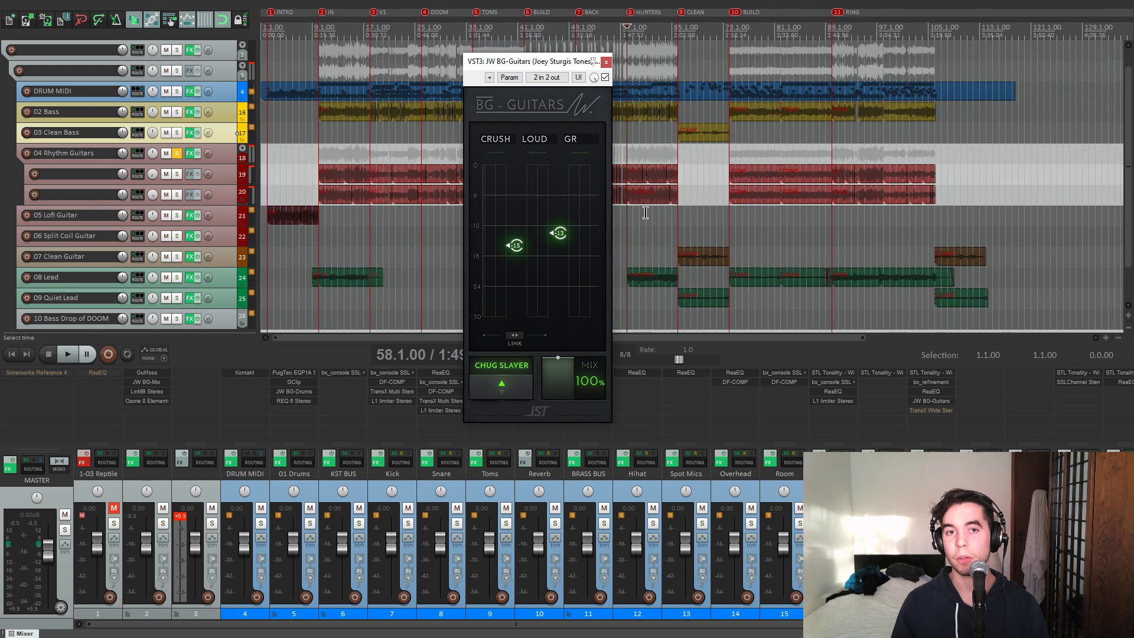
left_click(435, 151)
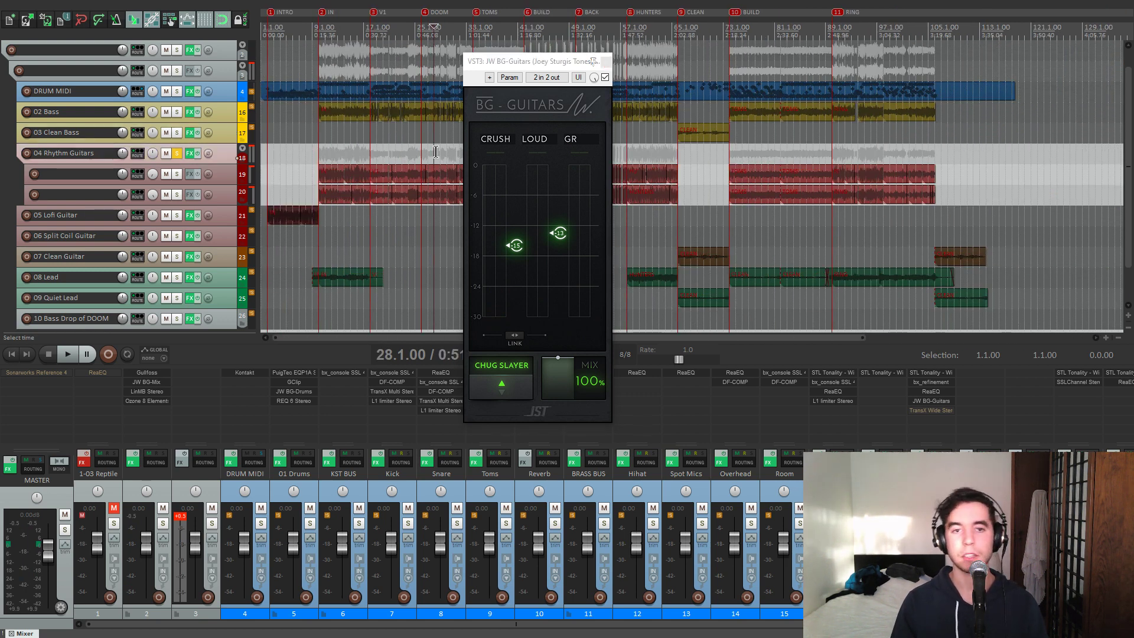
scroll(649, 237, "up", 7)
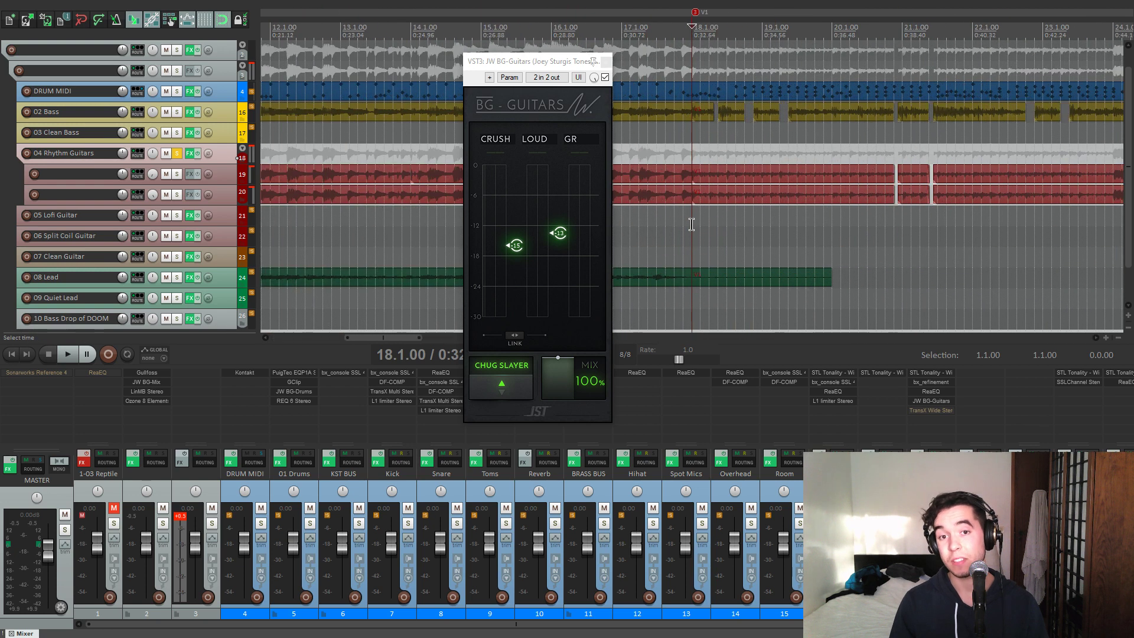
scroll(708, 227, "up", 2)
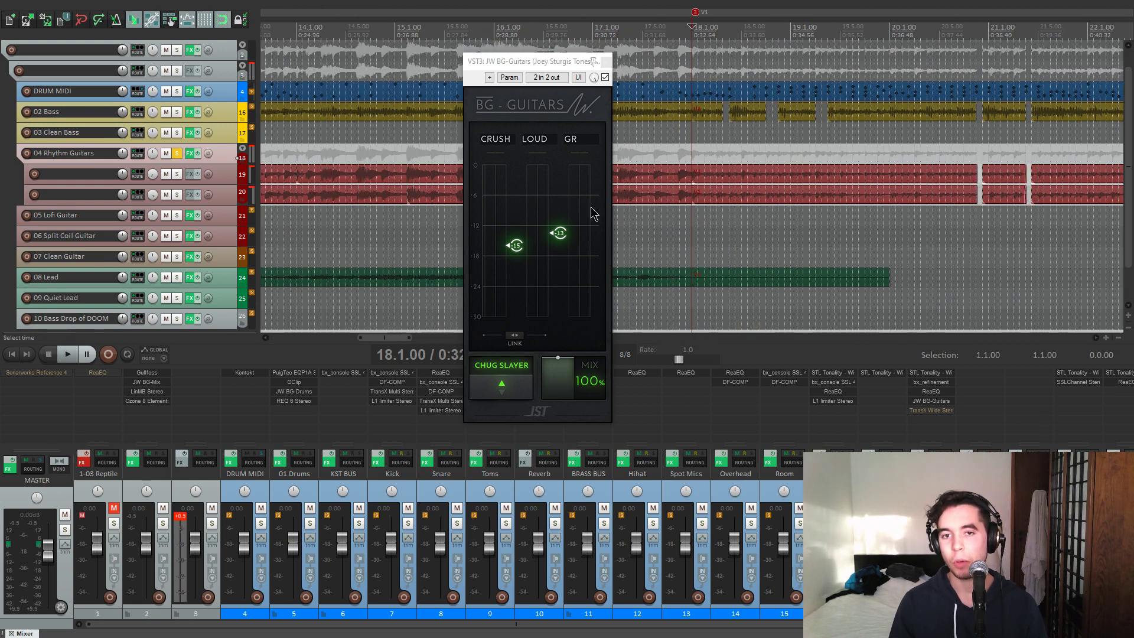
key("space")
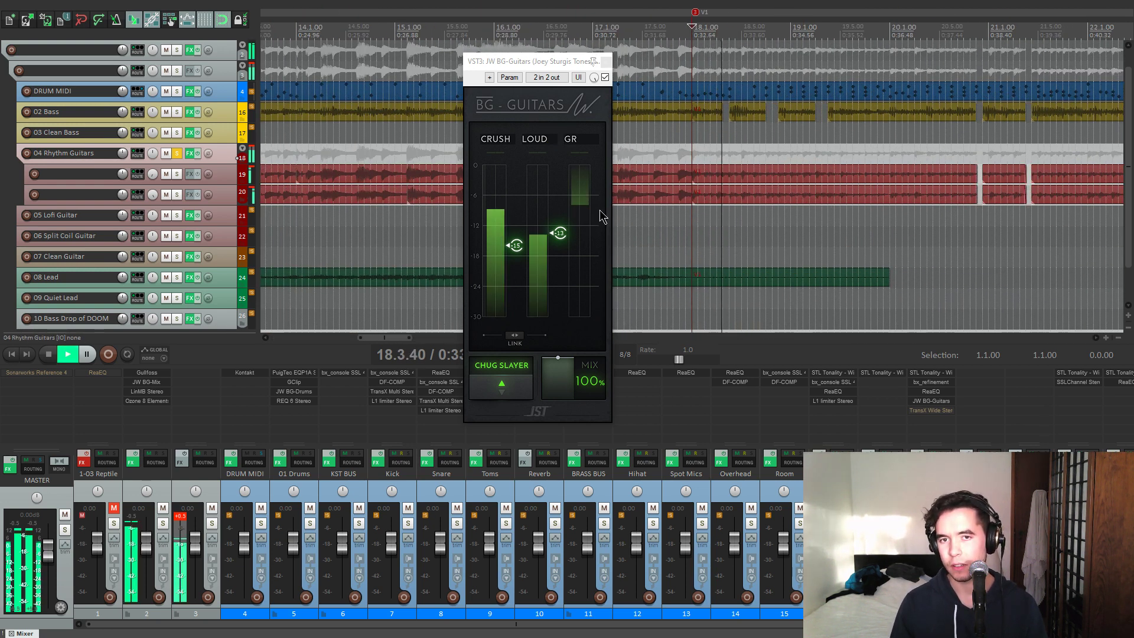
scroll(770, 225, "down", 3)
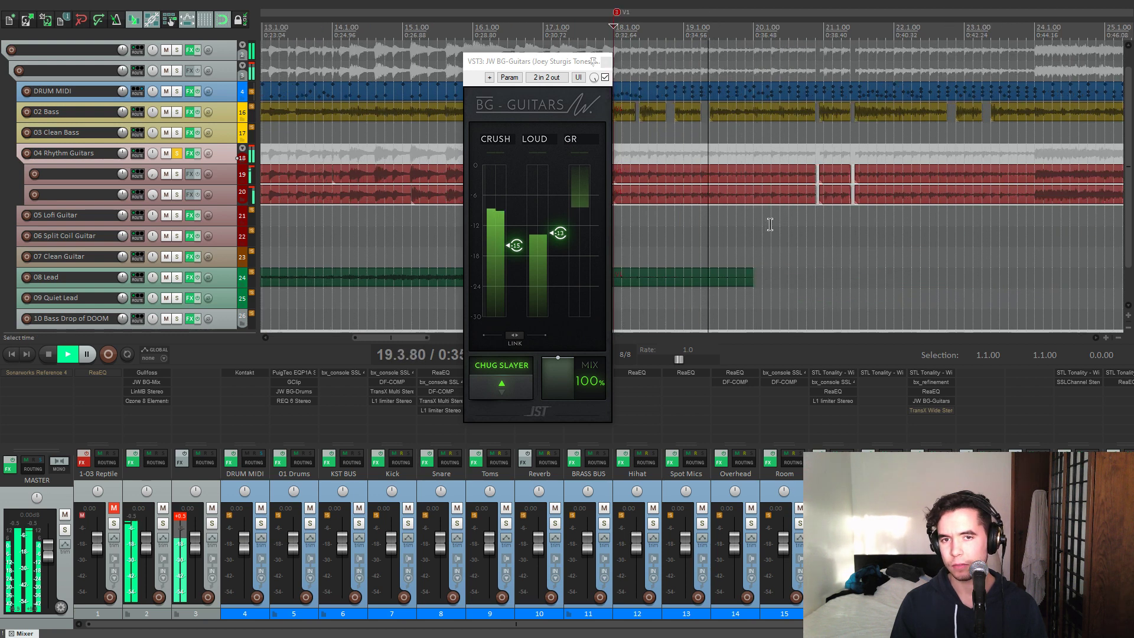
key("space")
scroll(770, 225, "down", 2)
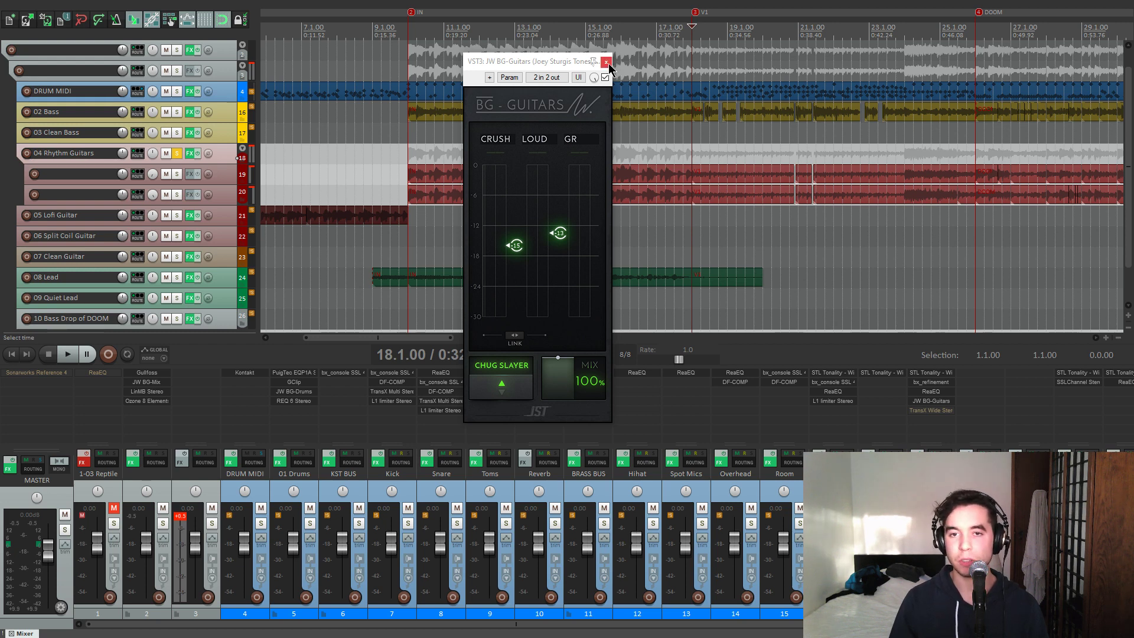
Step: Bypass JW BG-Guitars and play the rhythm guitars from the V1 marker, jumping ahead to the HUNTERS marker
left_click(605, 77)
key("space")
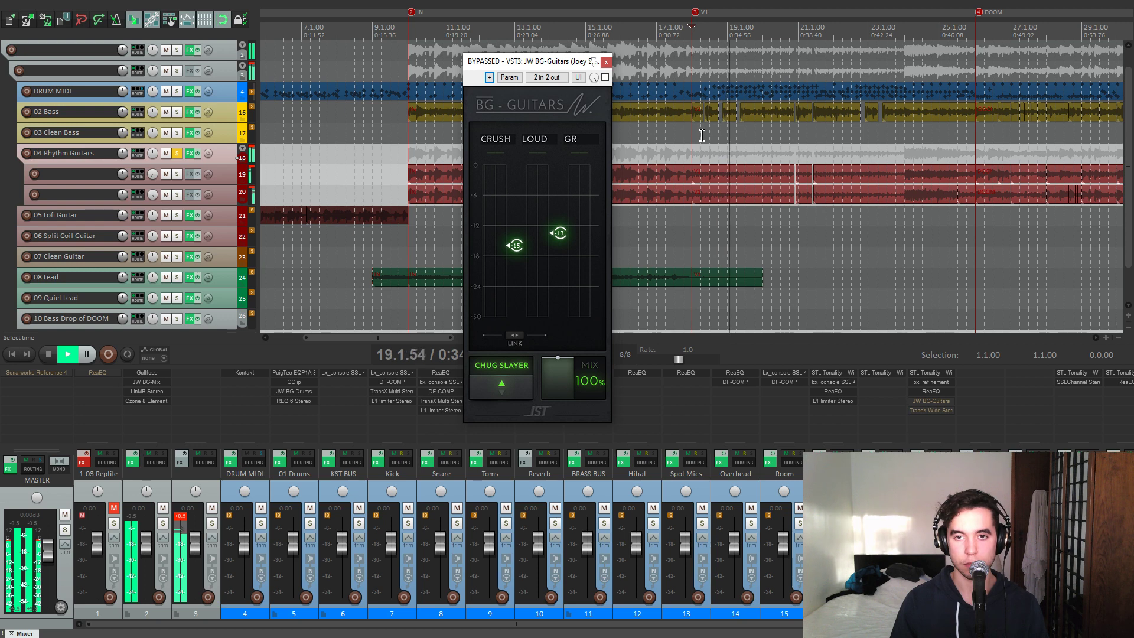
key("7")
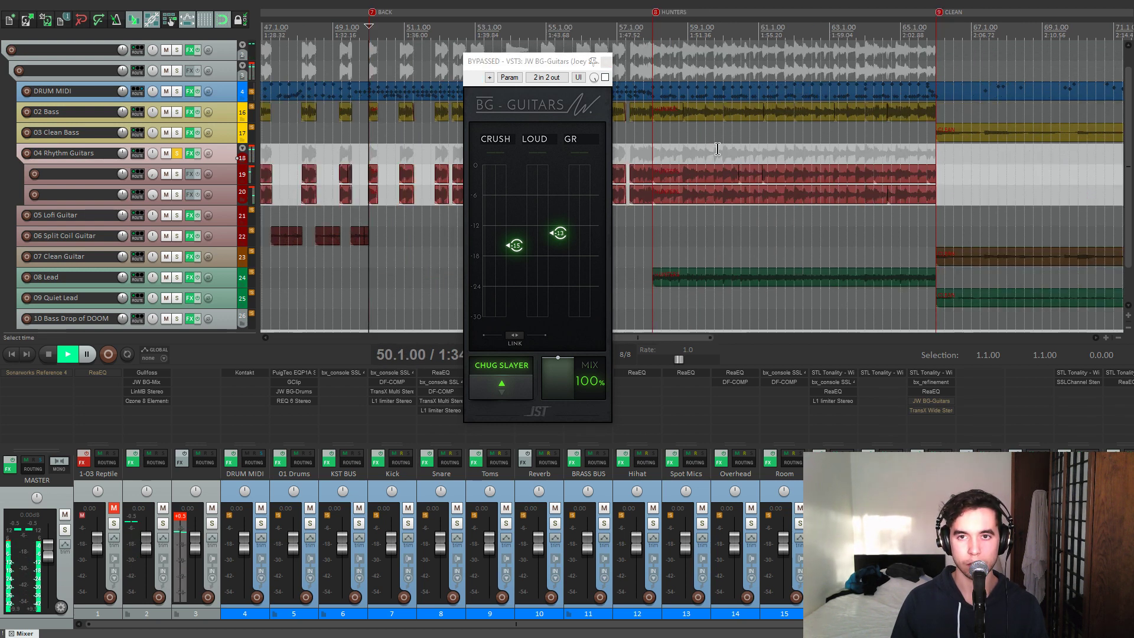
key("8")
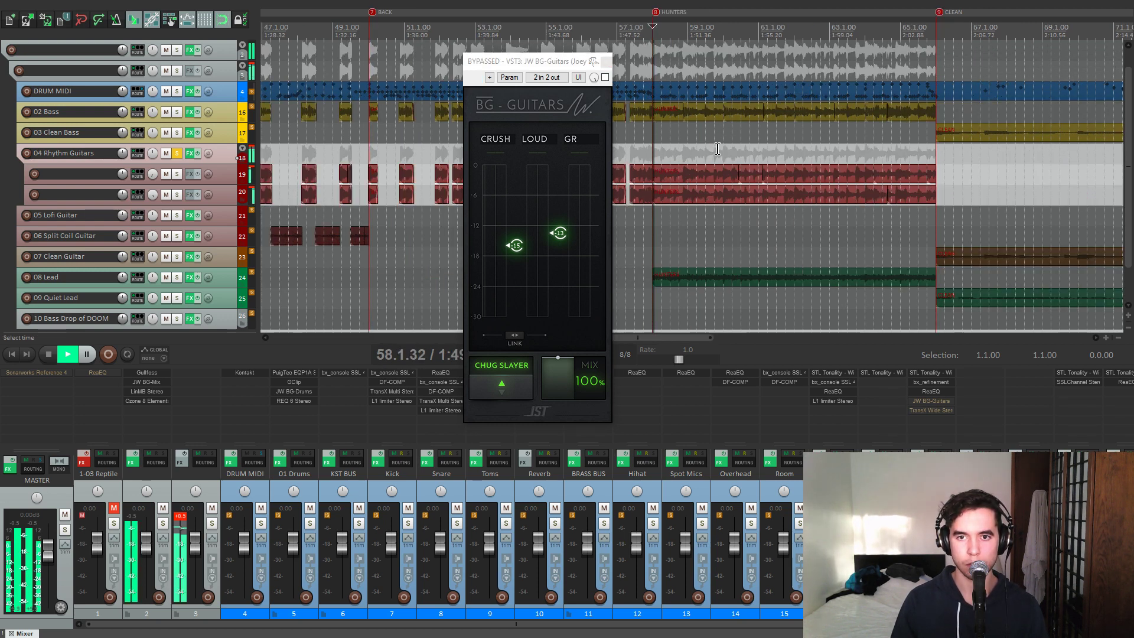
Step: Compare the guitars with JW BG-Guitars on and bypassed during playback, leave it enabled, and close the plug-in
left_click(605, 78)
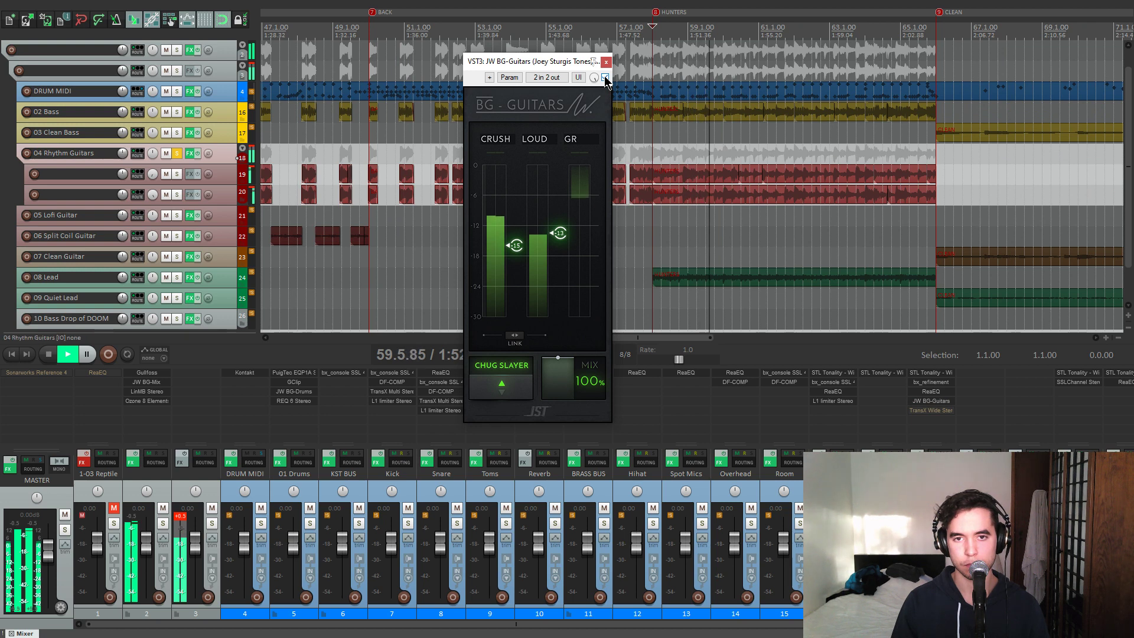
left_click(605, 77)
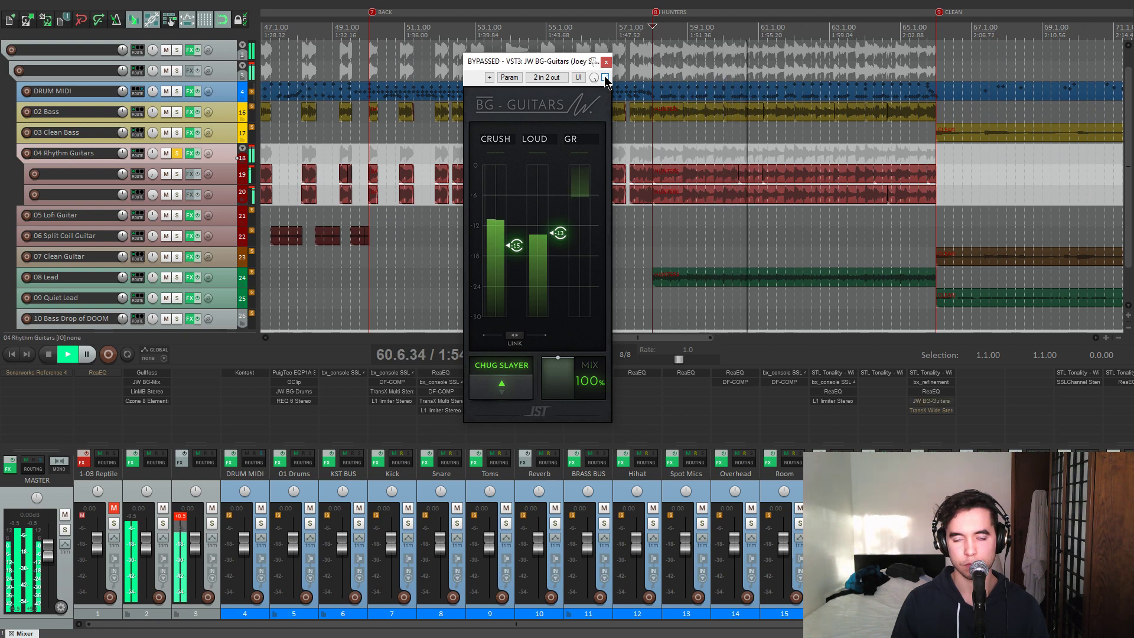
left_click(605, 78)
key("space")
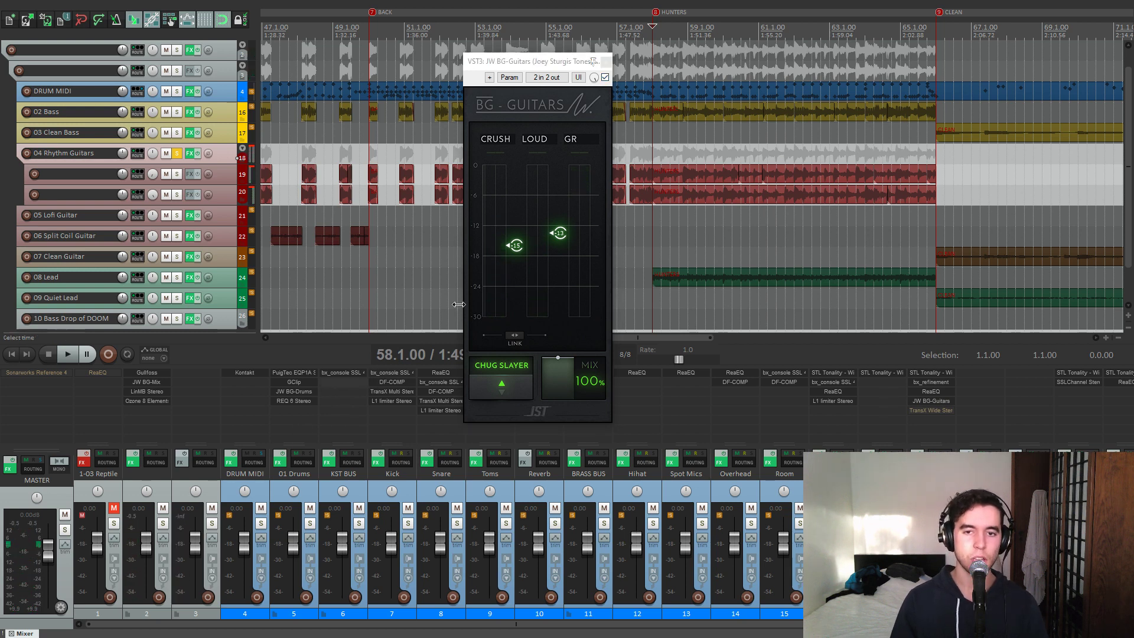
left_click(605, 61)
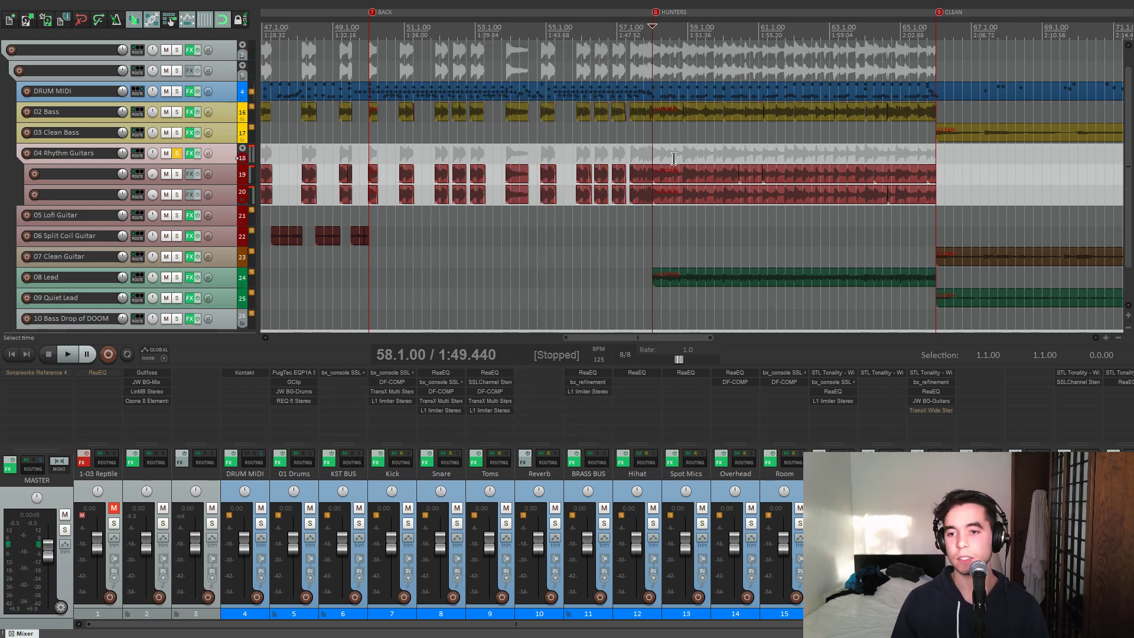
Step: Re-enable TransX Wide Stereo on 04 Rhythm Guitars and place its window below the rhythm guitar items
left_click(931, 410)
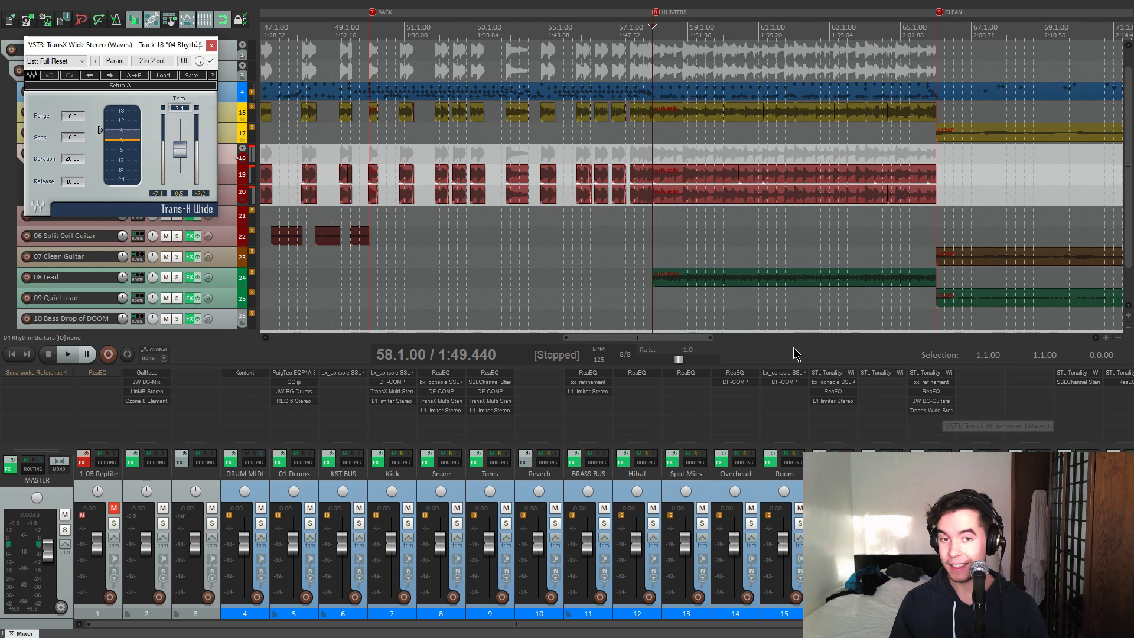
left_click_drag(164, 45, 540, 59)
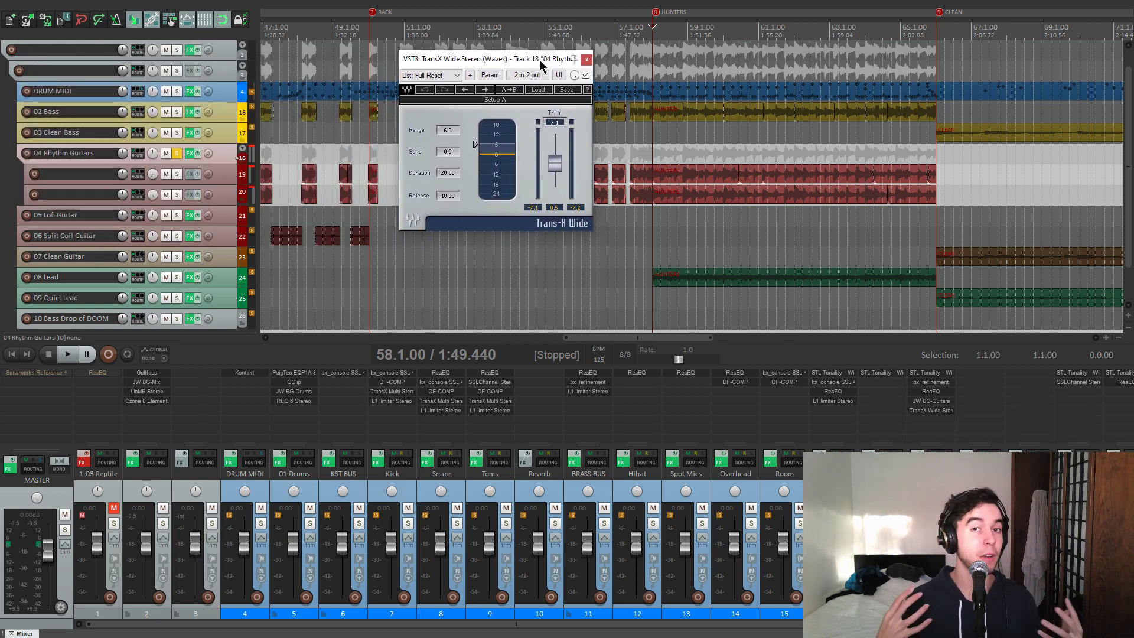
left_click_drag(540, 59, 548, 232)
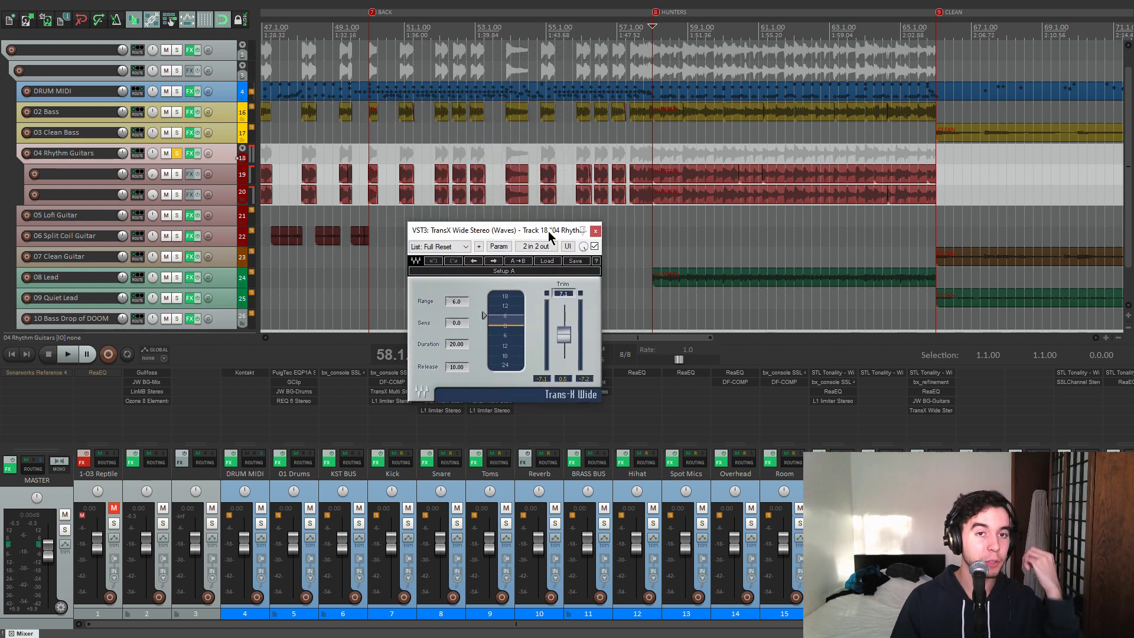
Step: Play the rhythm guitars from the BACK marker with TransX Wide Stereo enabled
left_click(454, 145)
key("7")
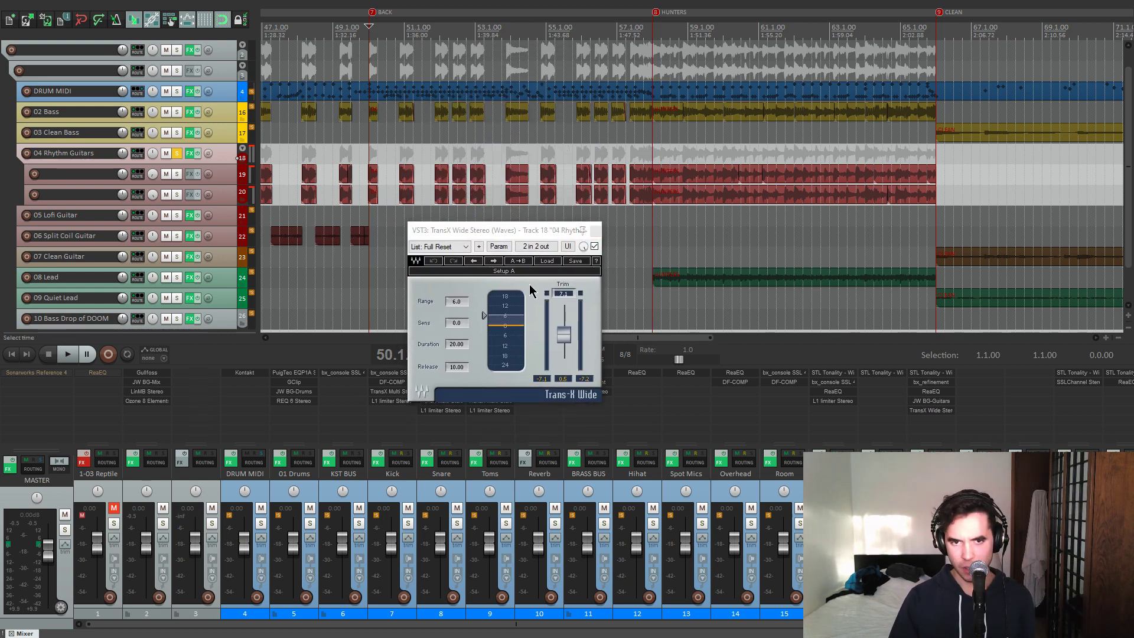
scroll(736, 163, "up", 6)
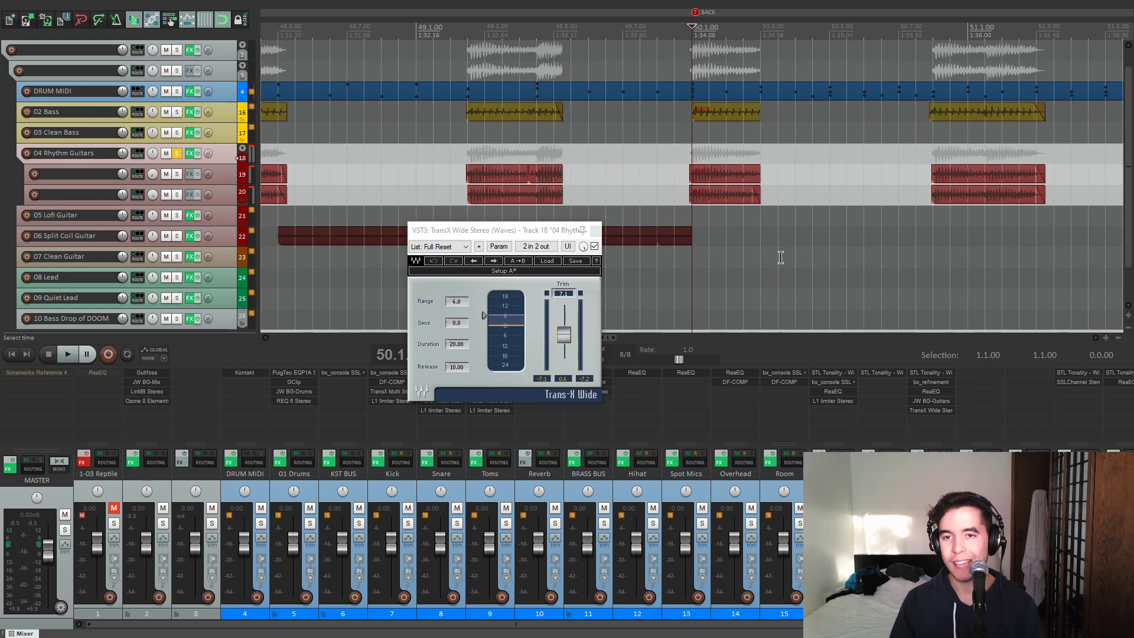
left_click_drag(568, 228, 560, 219)
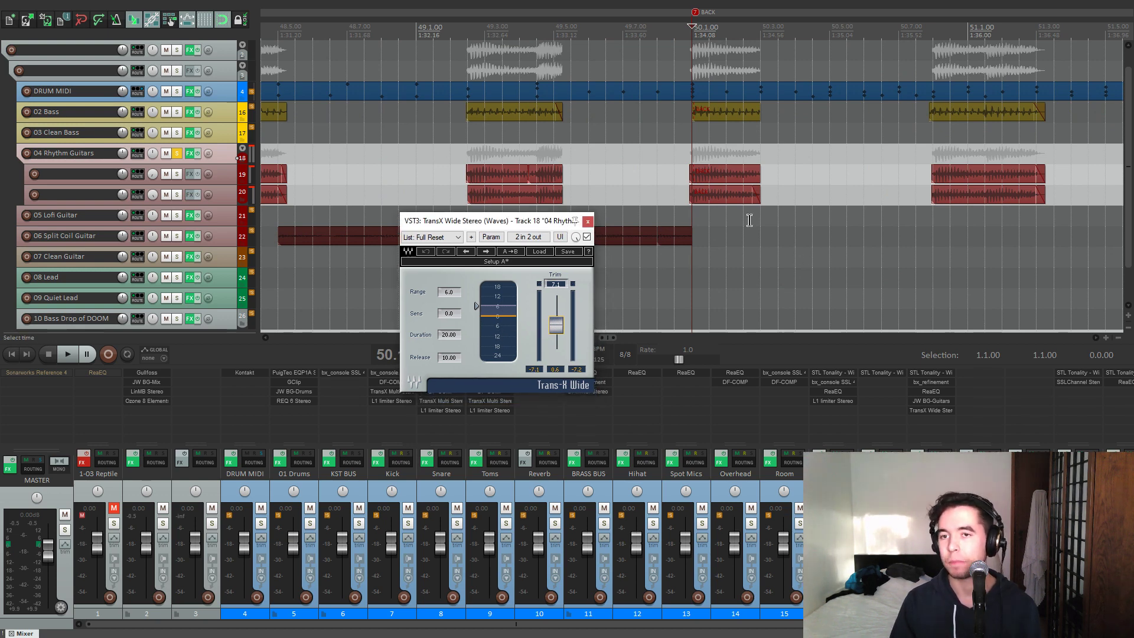
scroll(760, 224, "down", 2)
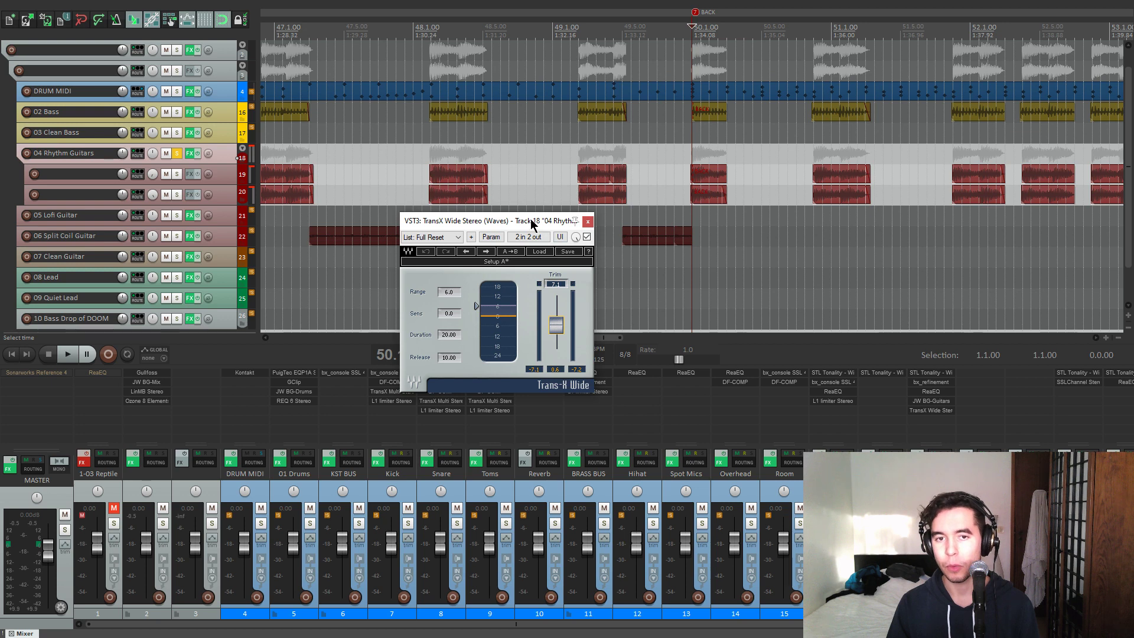
left_click_drag(531, 223, 532, 219)
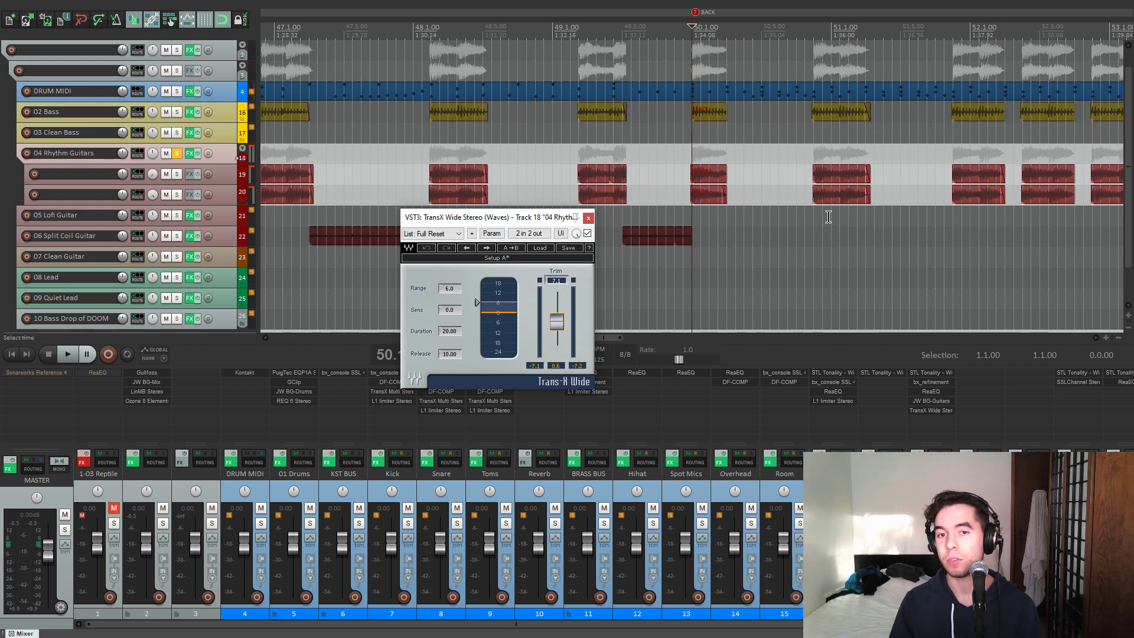
key("space")
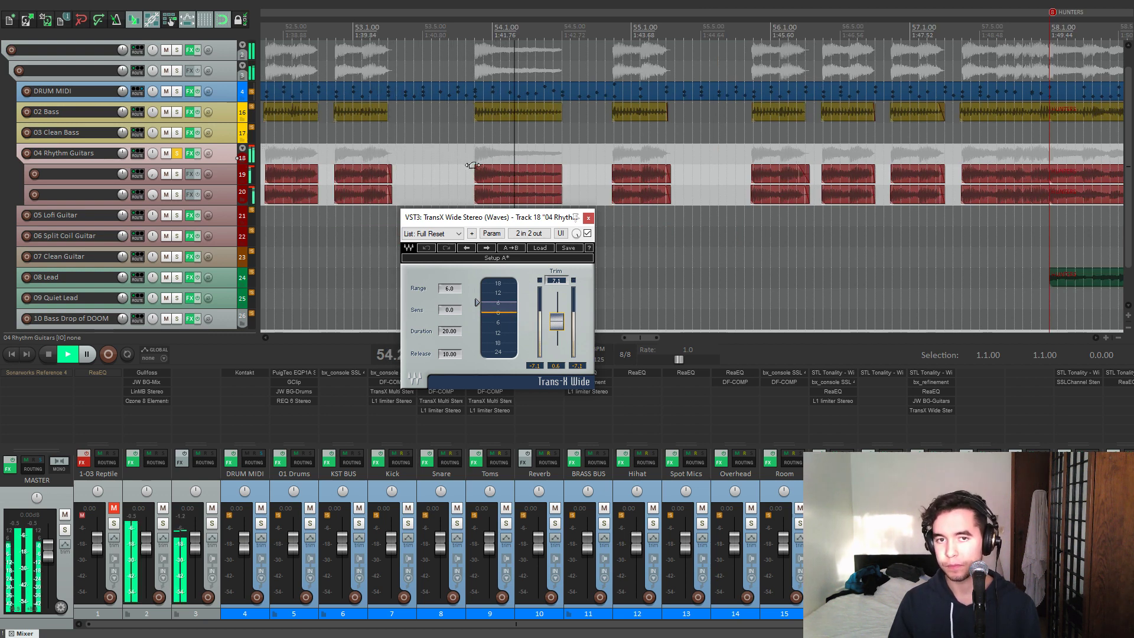
key("space")
Step: Compare the BACK section of the rhythm guitars with TransX Wide Stereo bypassed and re-enabled
left_click(587, 233)
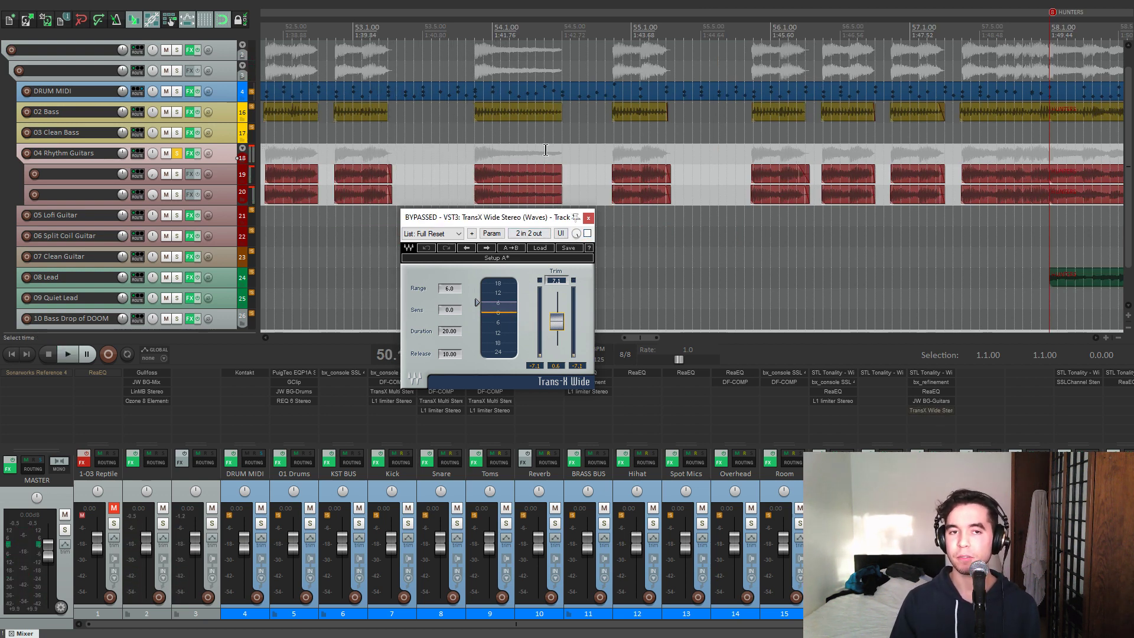
key("space")
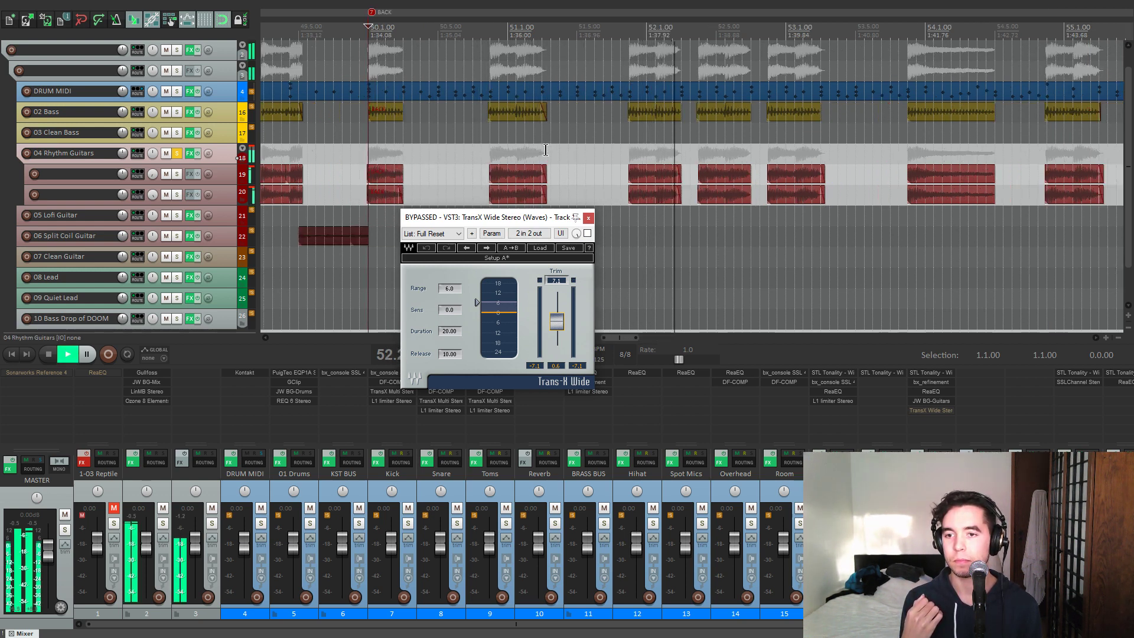
key("space")
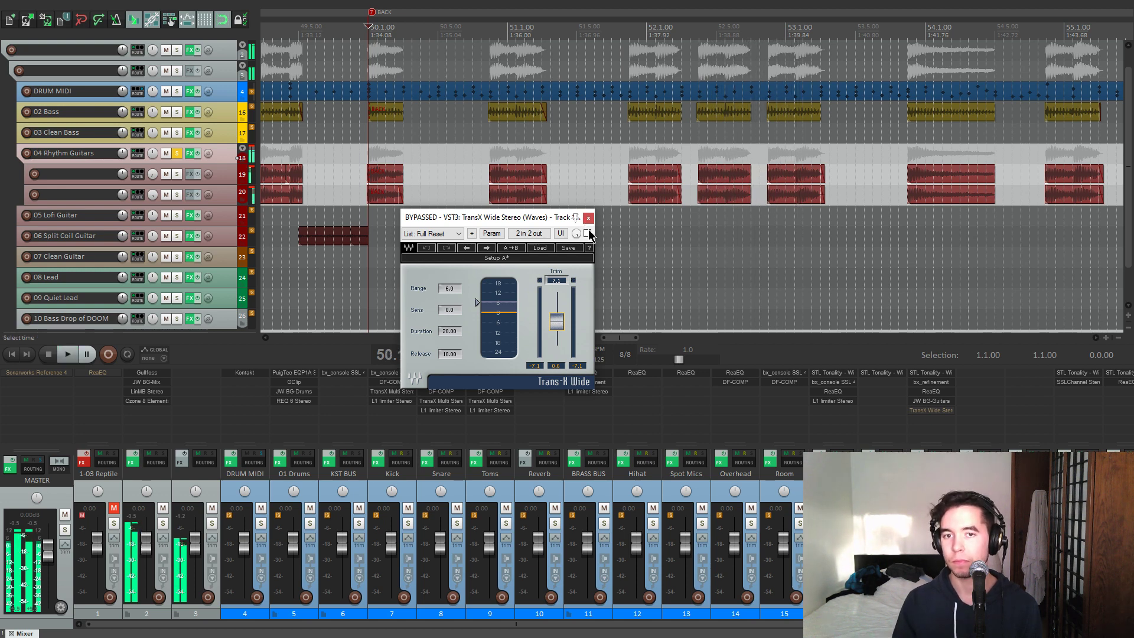
left_click(587, 234)
key("space")
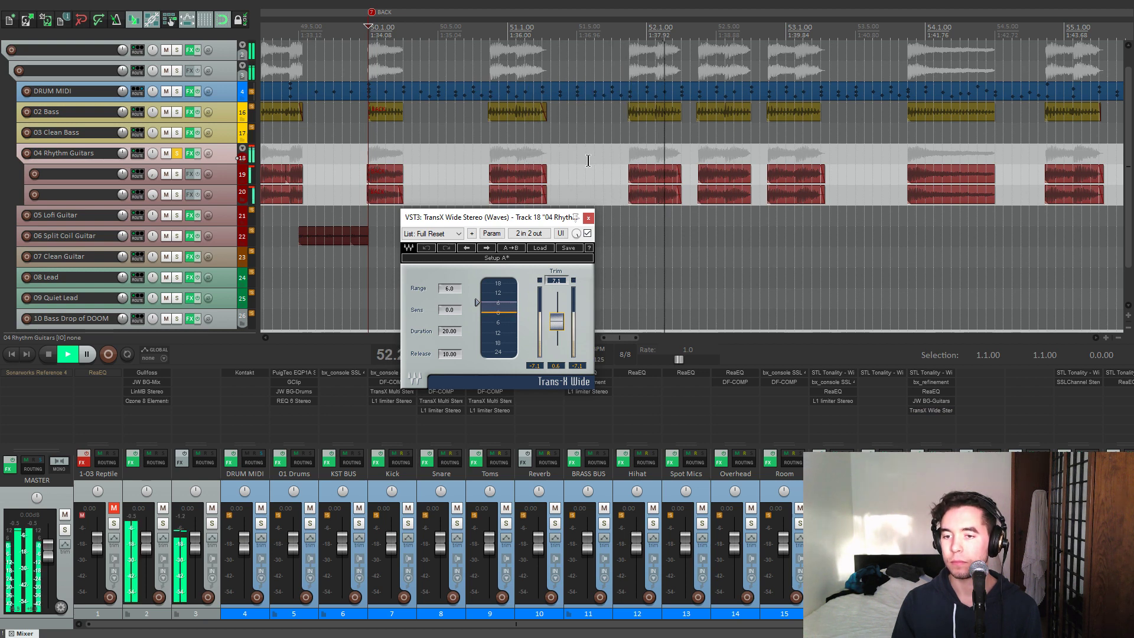
key("space")
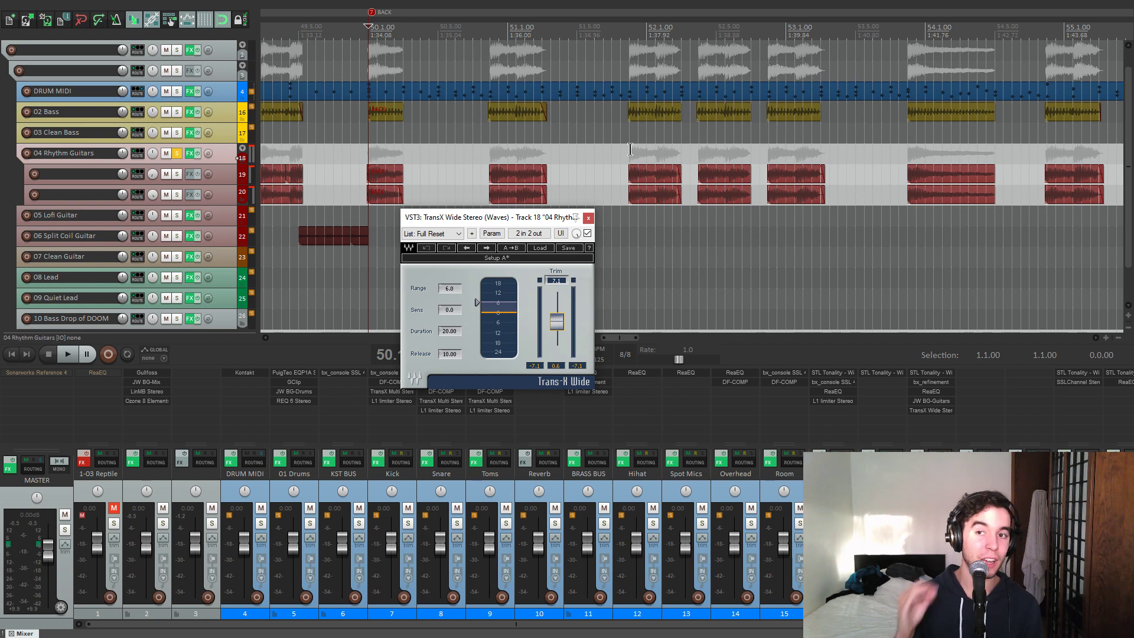
Step: Play a short stretch of the rhythm guitars from just before bar 52 with TransX Wide Stereo on
left_click(615, 148)
key("space")
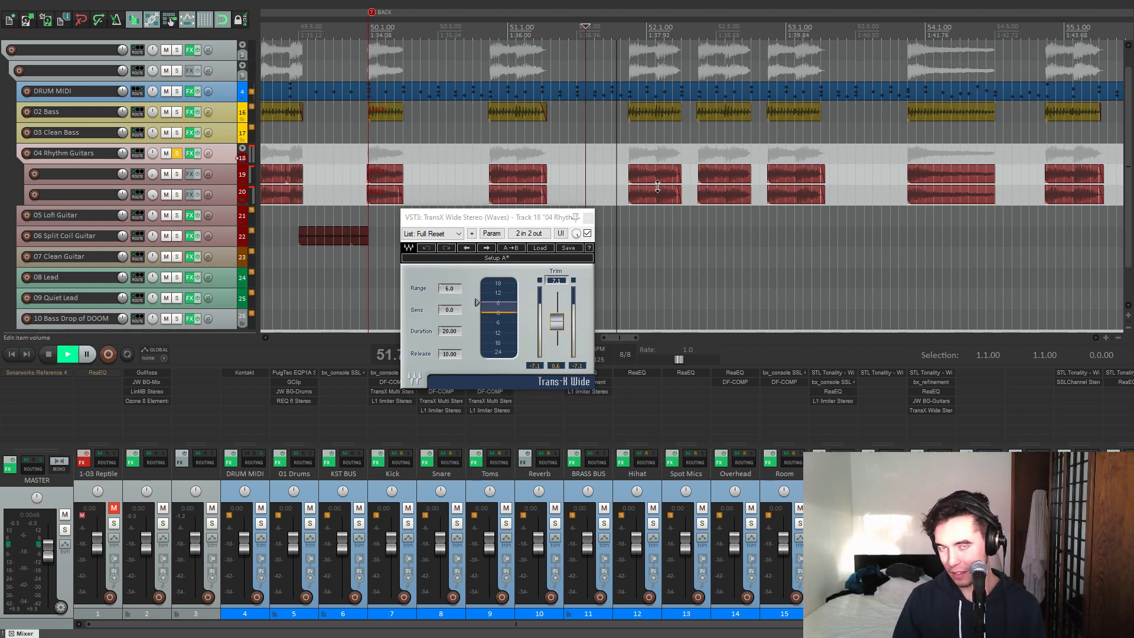
key("space")
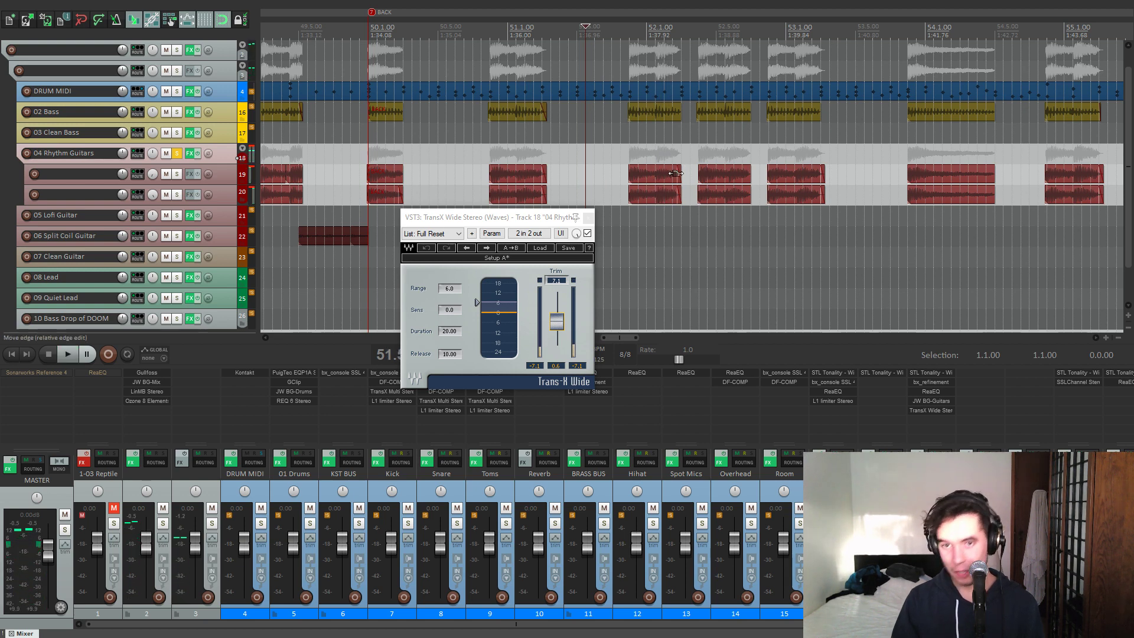
Step: Play the rhythm guitars' entry at the BUILD marker after the CLEAN section
scroll(675, 173, "down", 5)
scroll(704, 175, "down", 8)
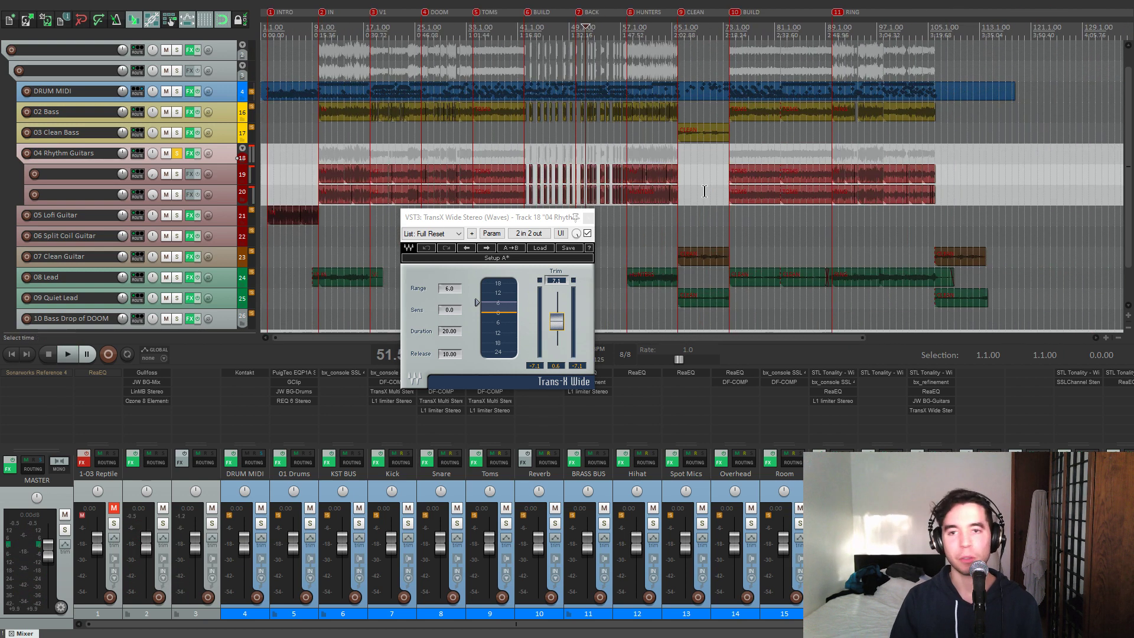
left_click(728, 161)
scroll(733, 165, "up", 8)
left_click(668, 194)
key("space")
scroll(718, 196, "down", 10)
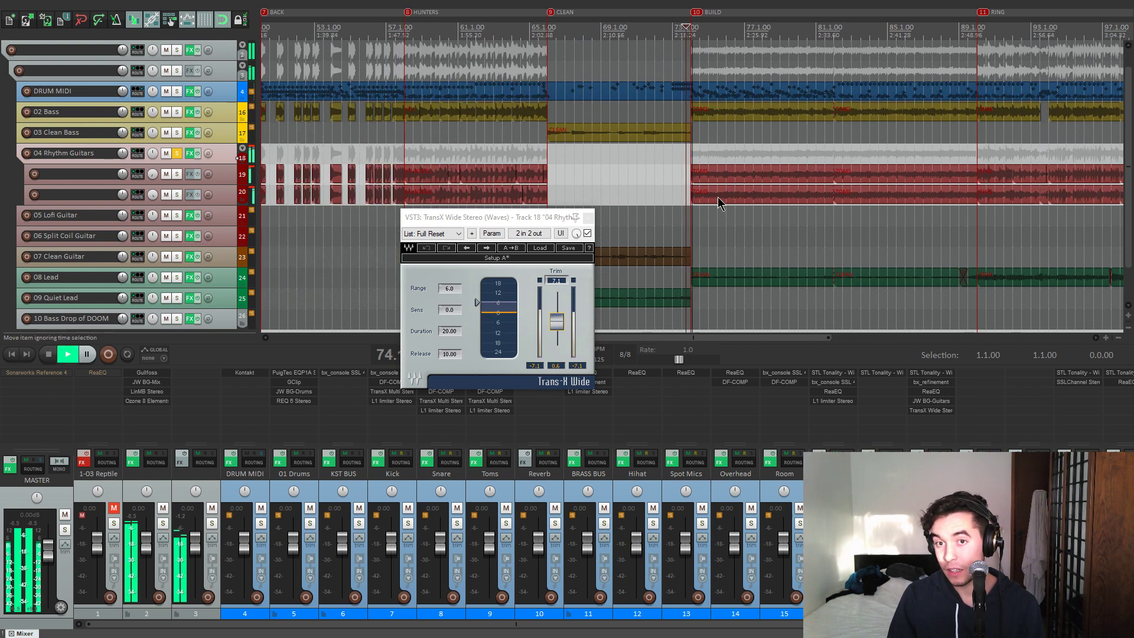
key("space")
Step: Play the rhythm guitars' first entry from just before the IN marker
left_click(282, 154)
scroll(632, 152, "up", 7)
scroll(632, 152, "up", 3)
left_click(694, 152)
key("space")
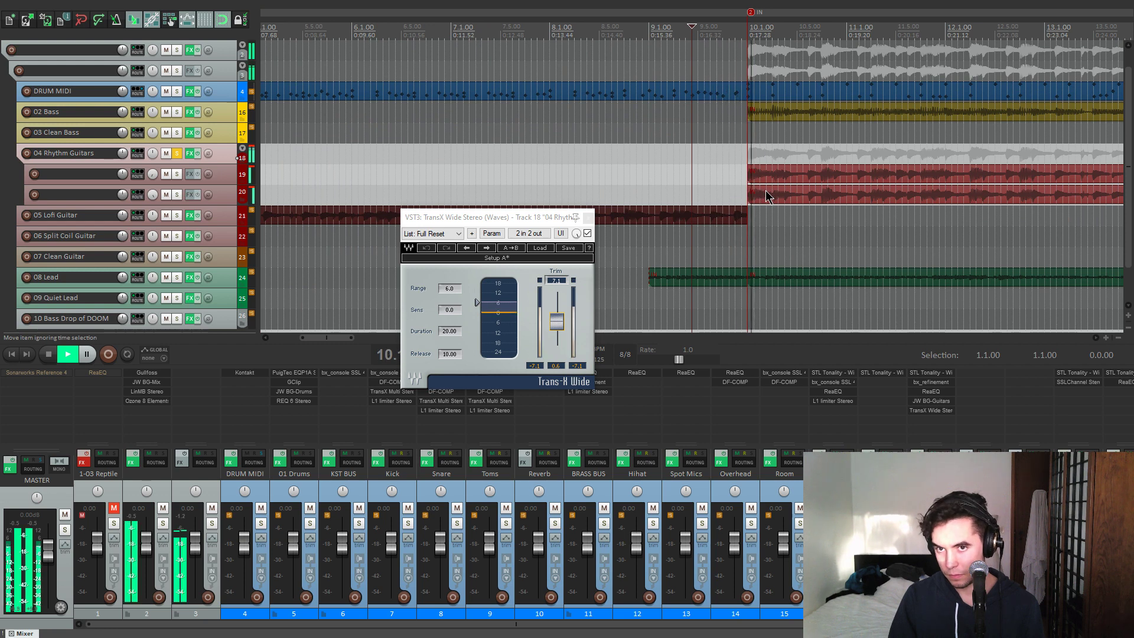
Step: Take the rhythm guitars out of solo and play the full mix from the BACK marker
scroll(765, 199, "down", 7)
key("space")
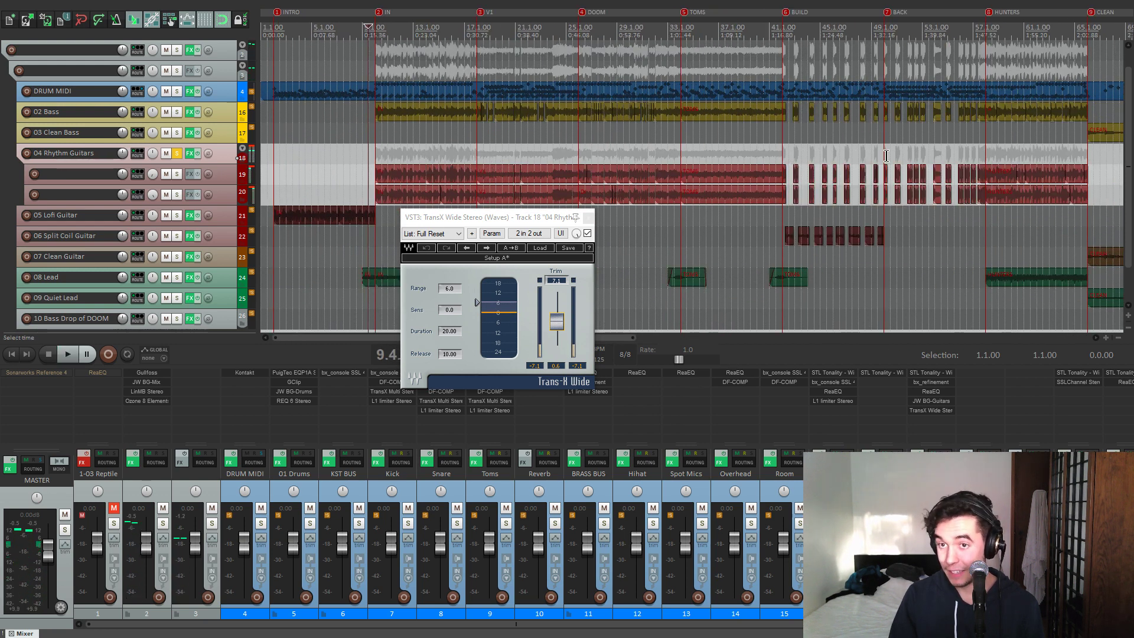
scroll(883, 155, "up", 8)
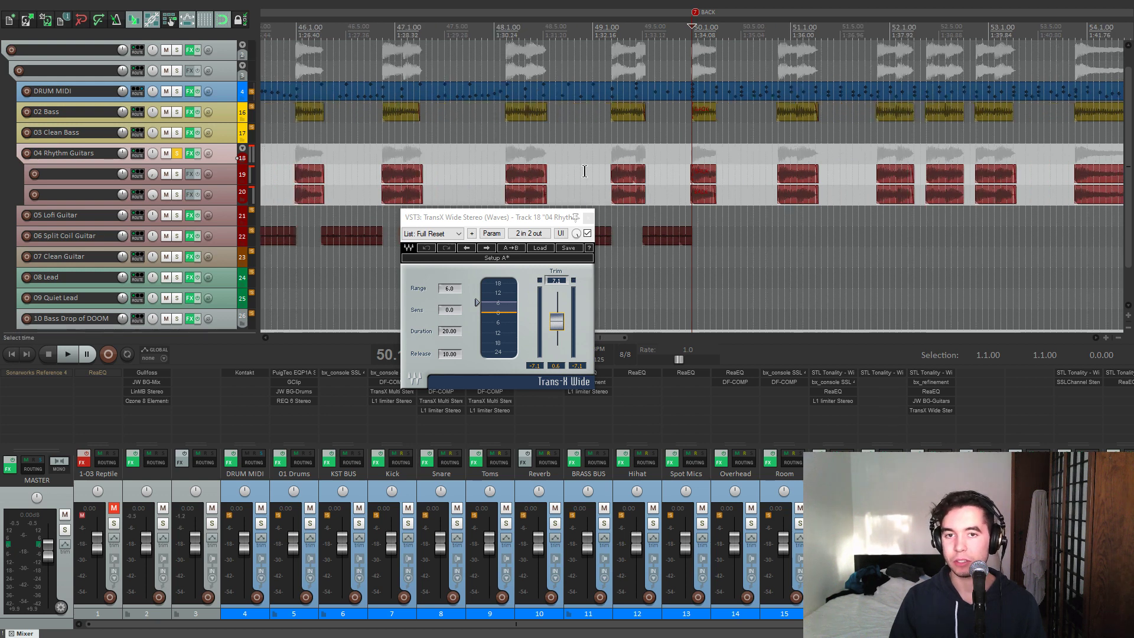
left_click(180, 157)
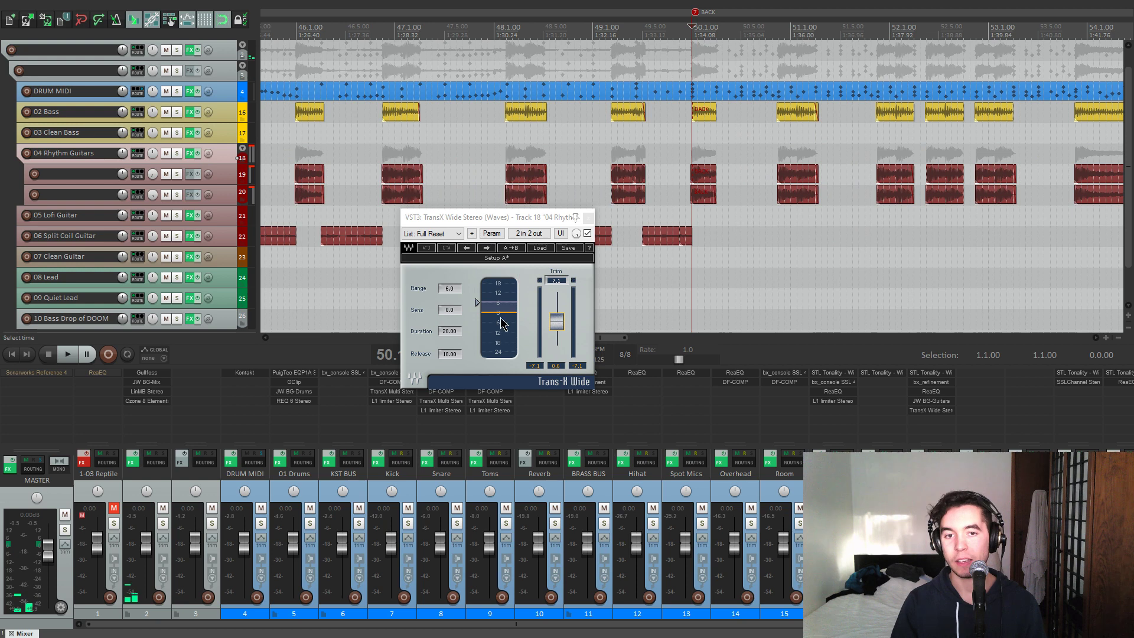
left_click_drag(539, 215, 570, 119)
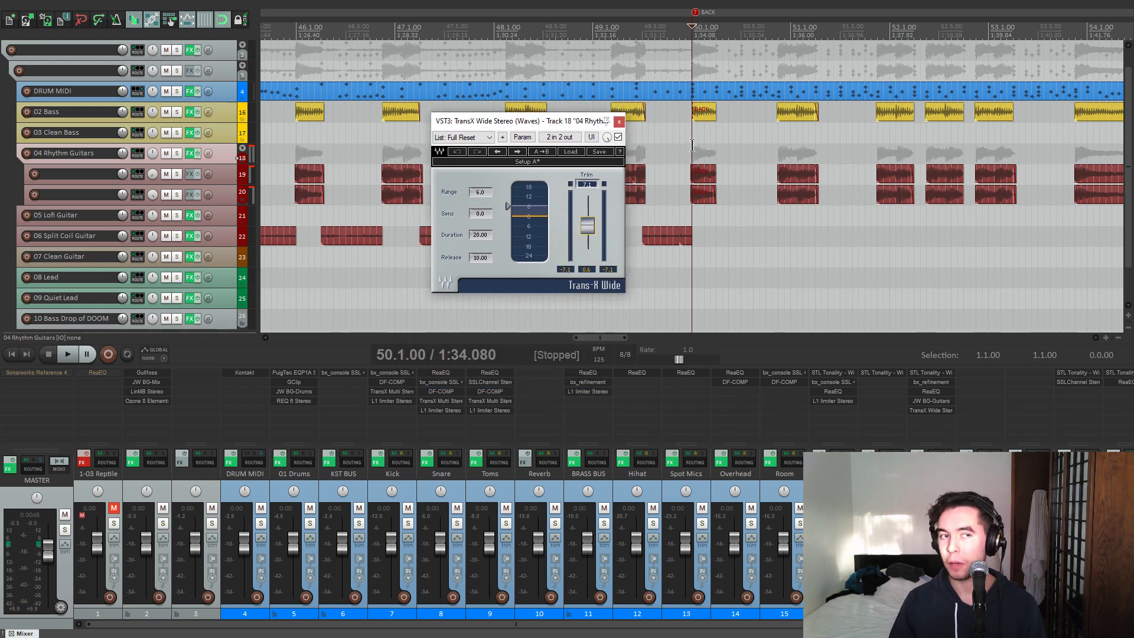
key("space")
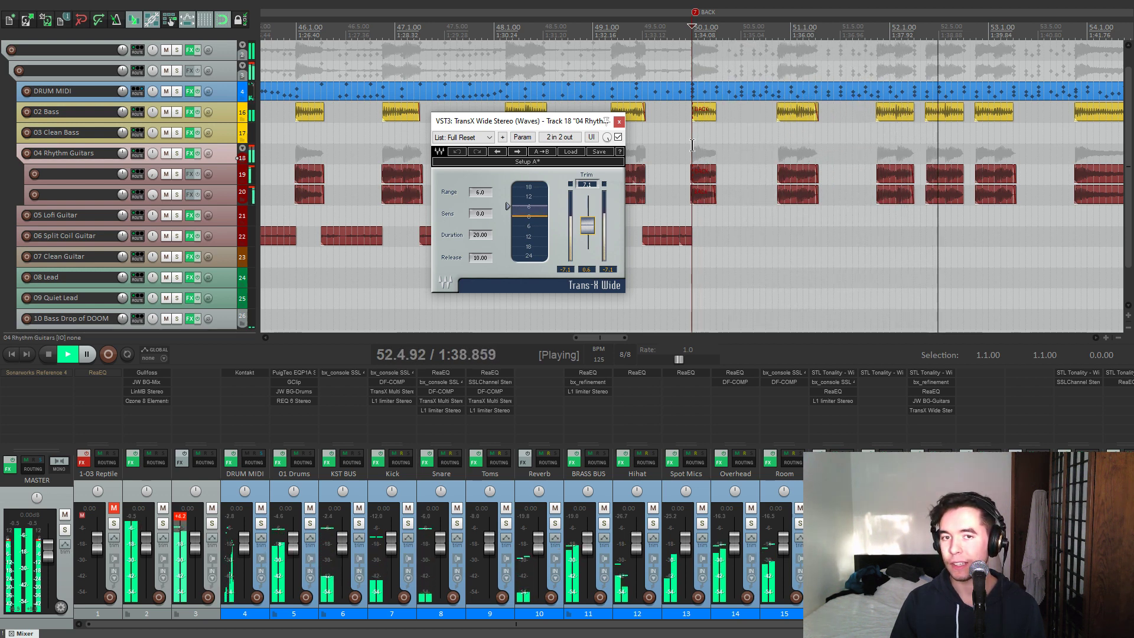
key("space")
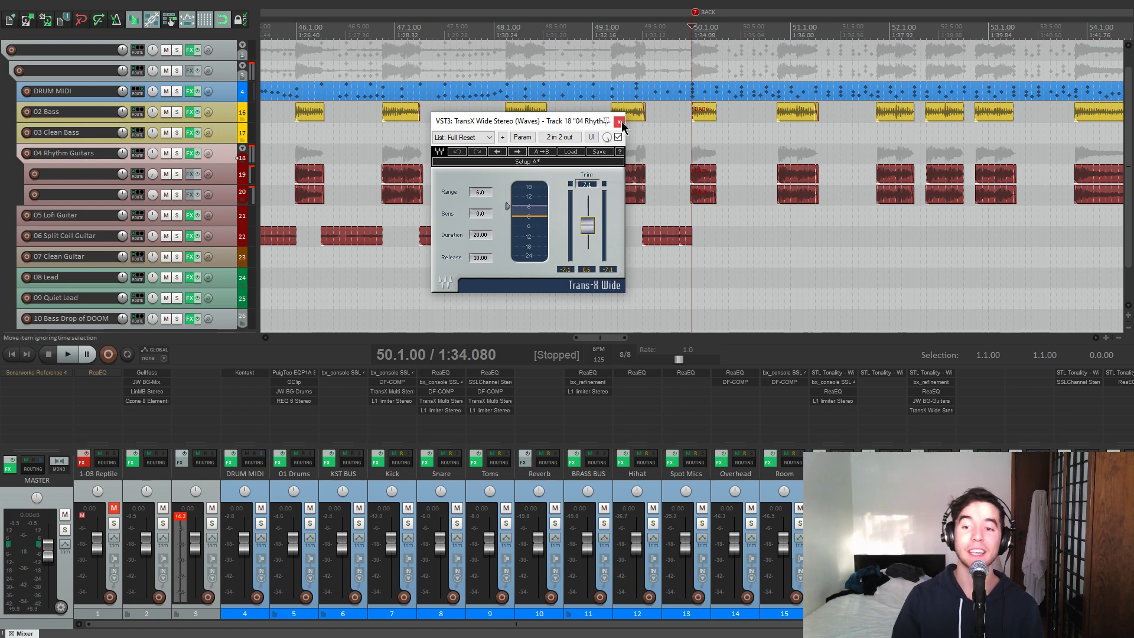
Step: Close TransX Wide Stereo and play the soloed 05 Lofi Guitar track from the INTRO marker
left_click_drag(586, 126, 591, 127)
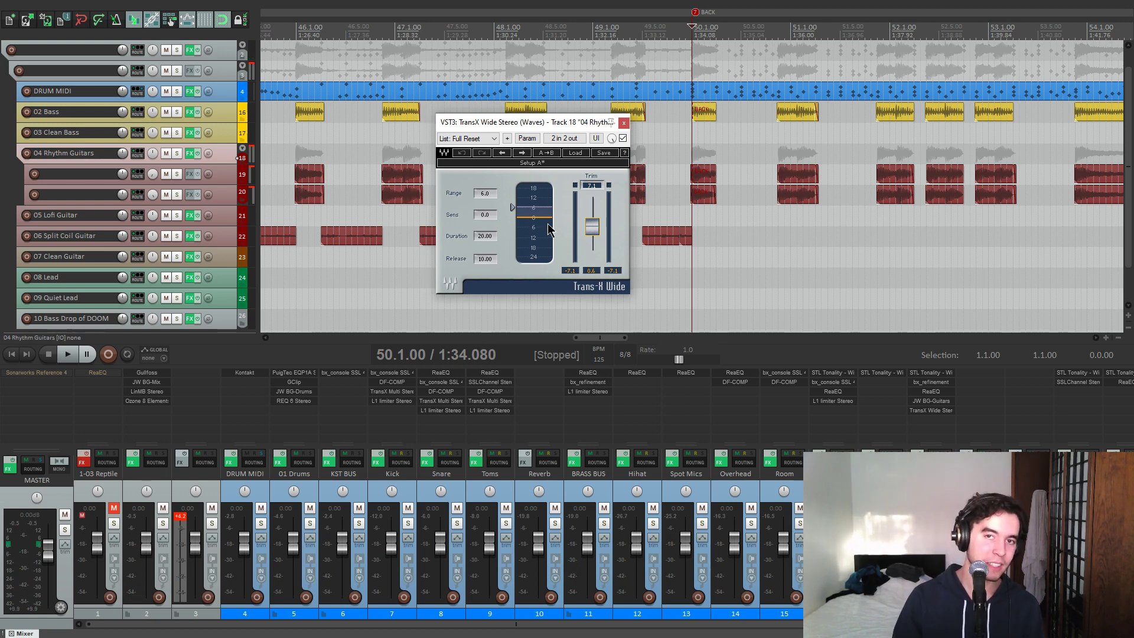
left_click(624, 123)
scroll(856, 508, "down", 4)
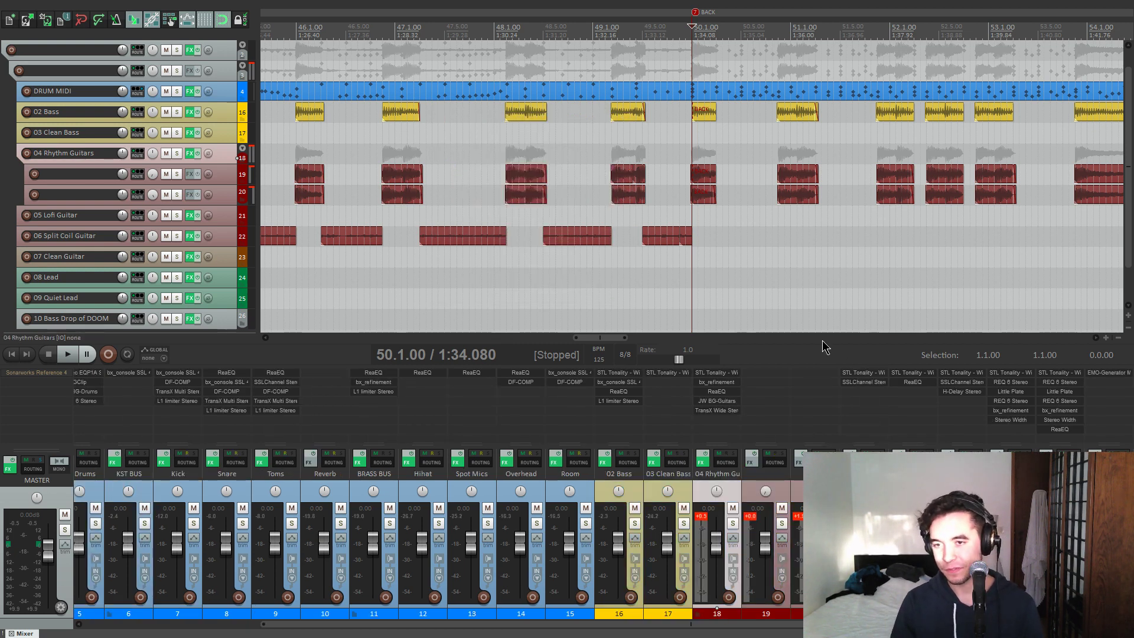
key("1")
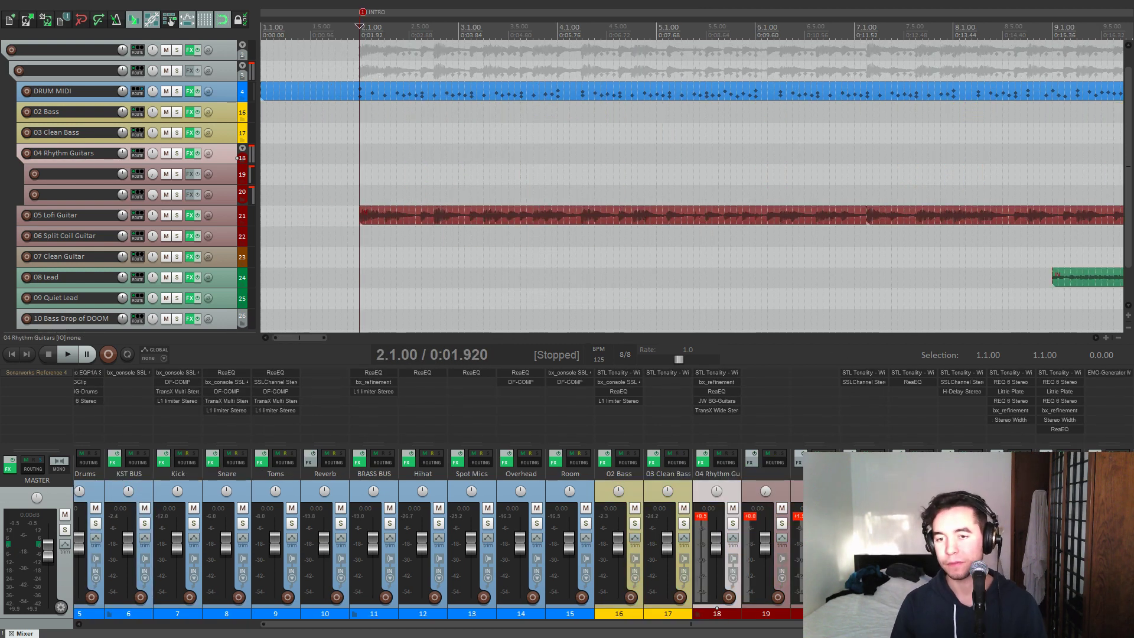
key("Down")
key("F6")
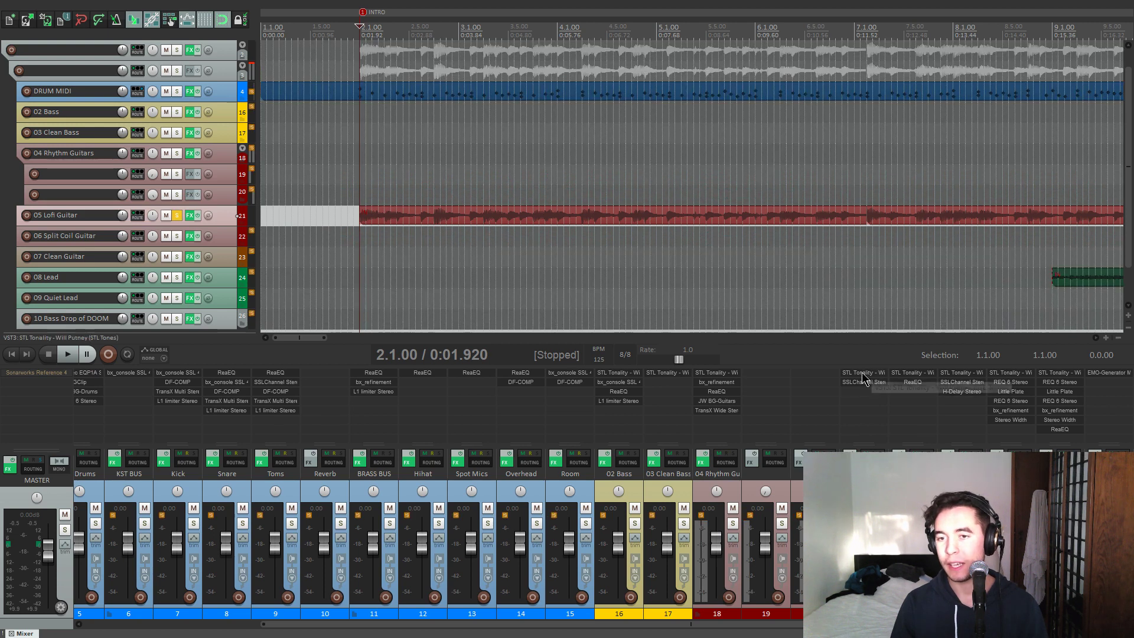
key("space")
Step: Examine the Amp 2 and parametric EQ settings in the Lofi Guitar's STL Tonality plugin
left_click(864, 377)
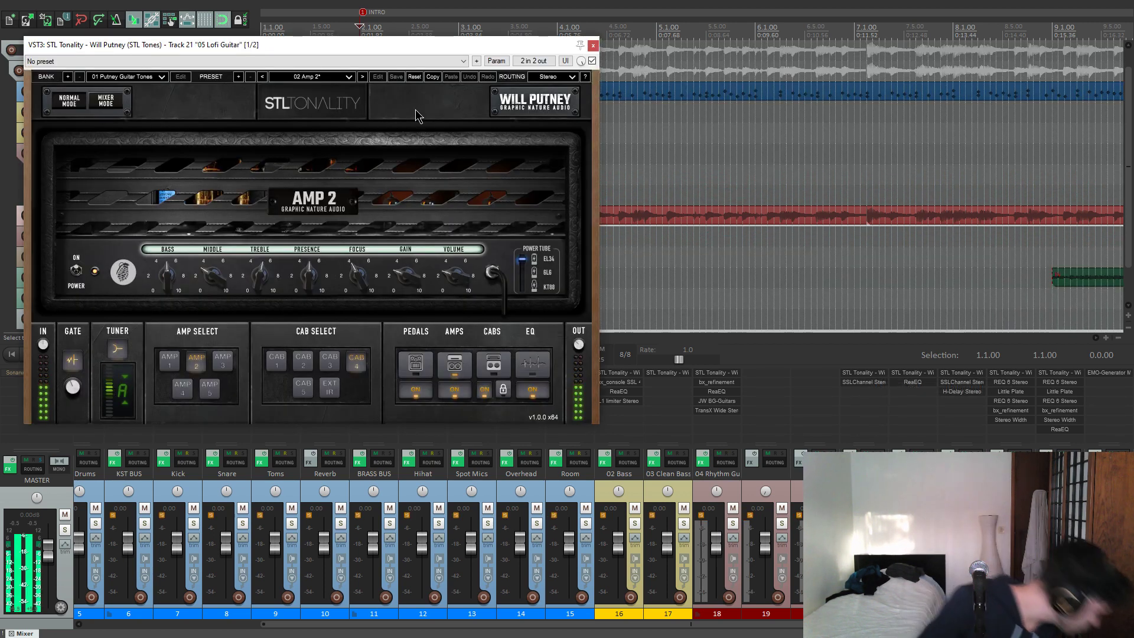
left_click_drag(431, 47, 560, 52)
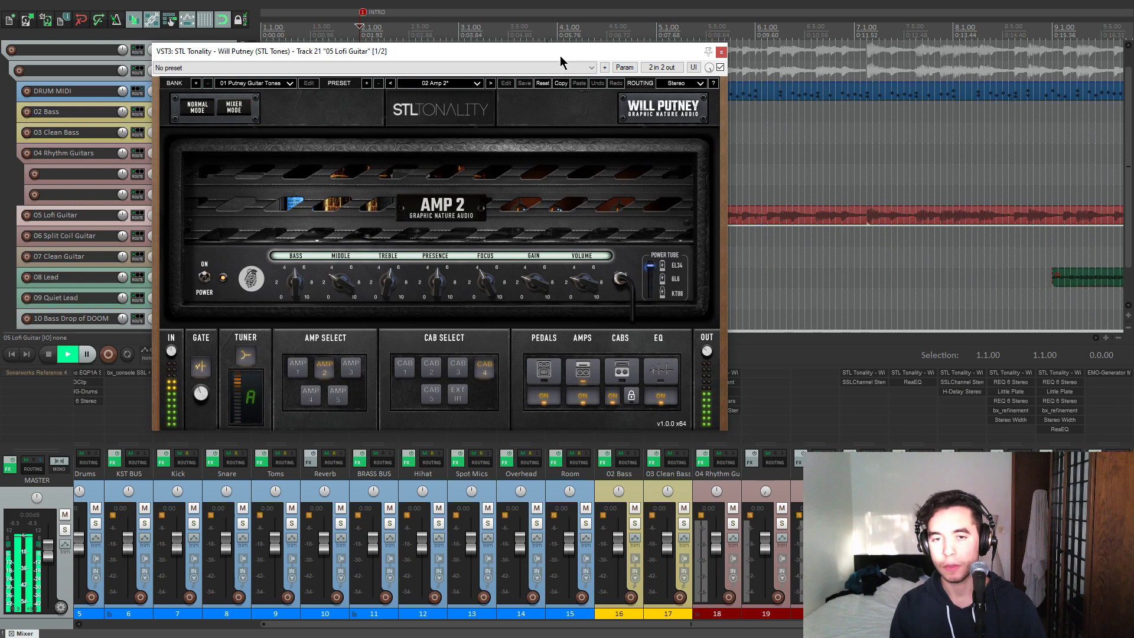
left_click(671, 367)
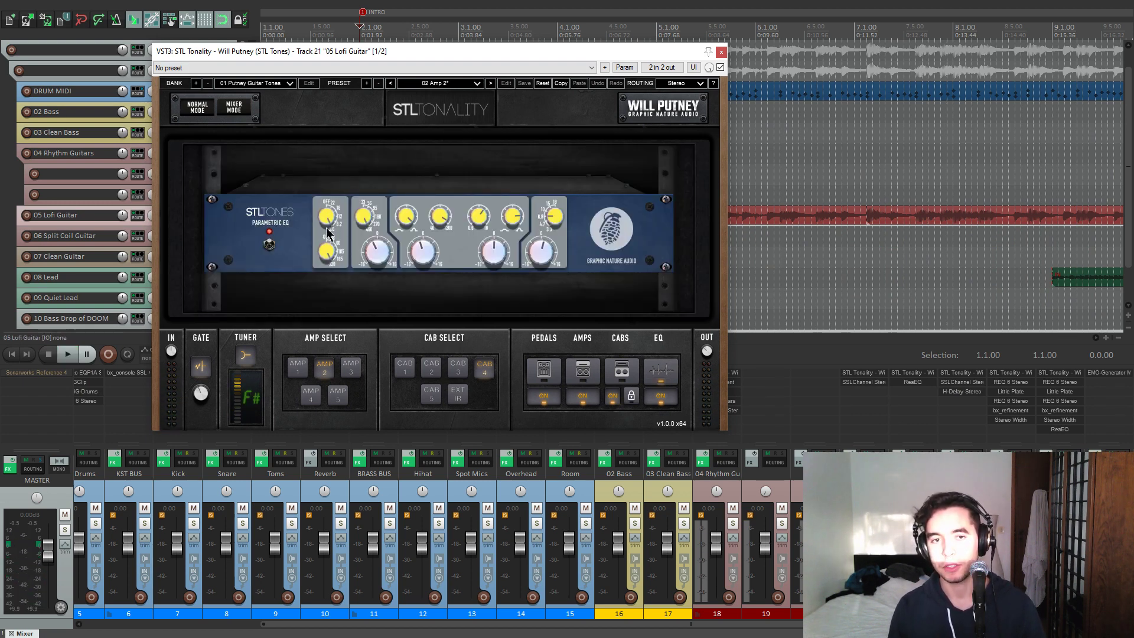
left_click(722, 53)
Step: Inspect the Lofi Guitar's SSLChannel settings while playing the soloed track from the INTRO marker
left_click(870, 383)
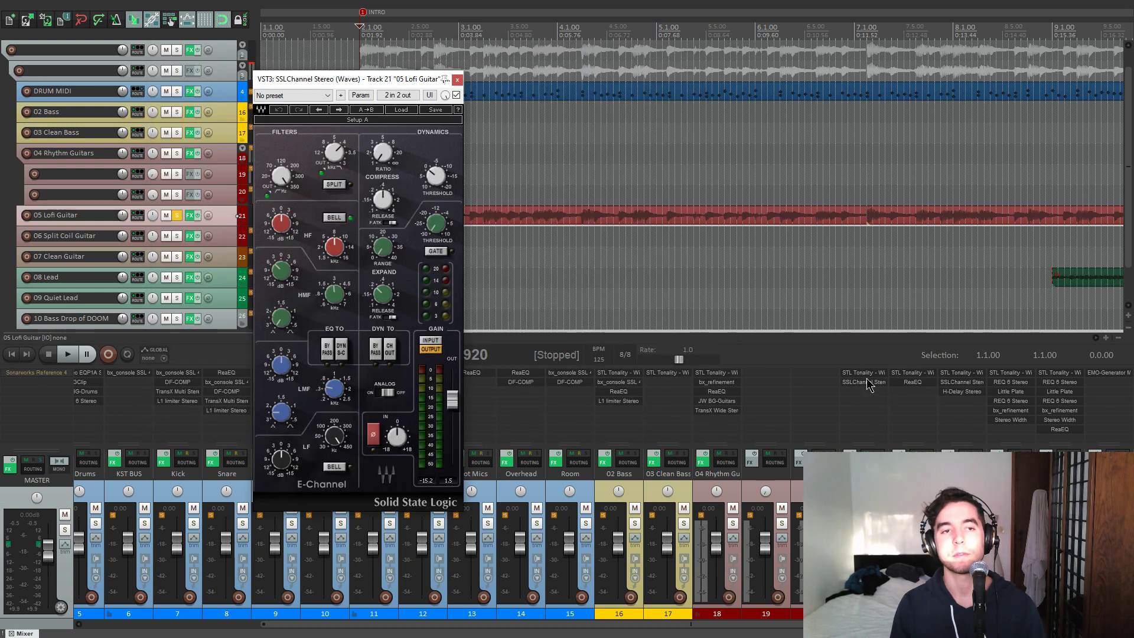
left_click_drag(367, 93, 418, 104)
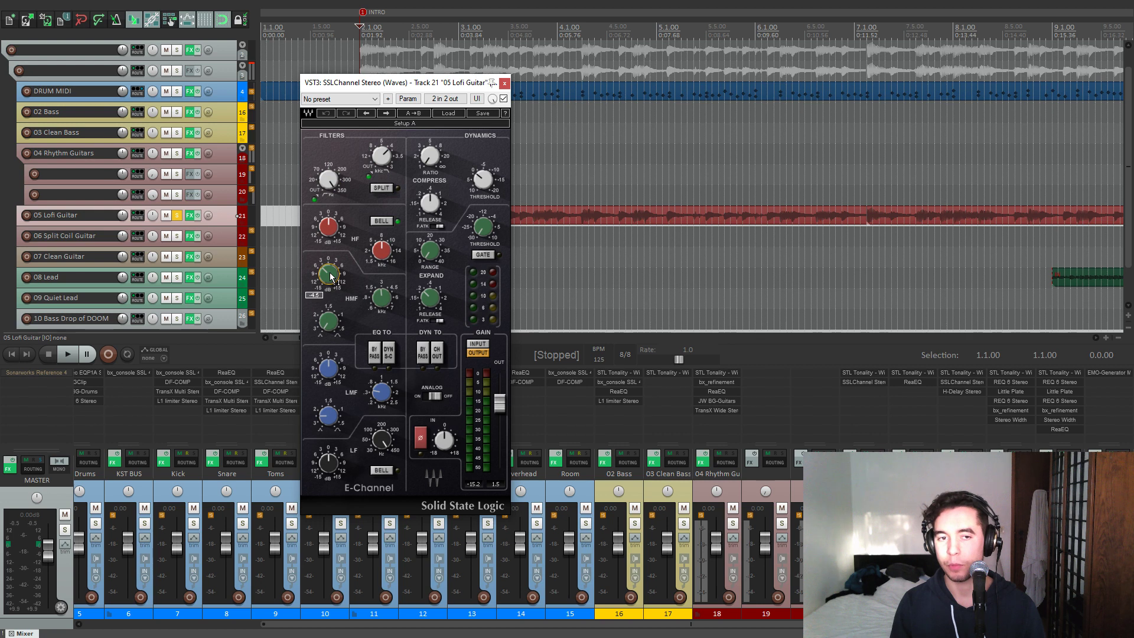
key("space")
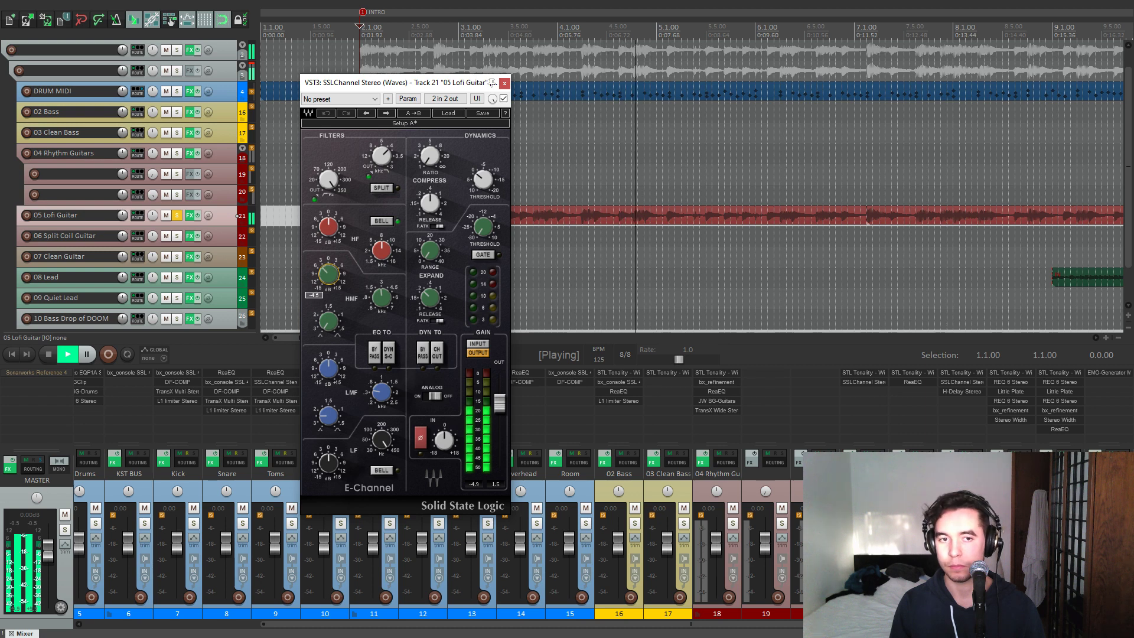
left_click(504, 83)
Step: Take the Lofi Guitar out of solo and listen to the intro in the full mix
left_click(176, 215)
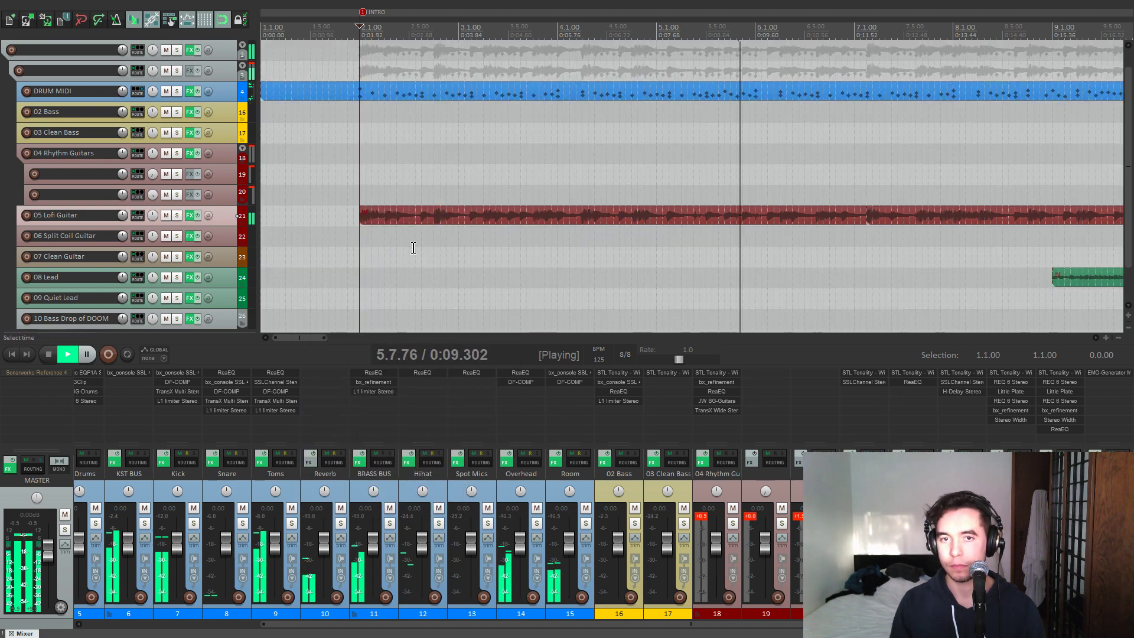
scroll(561, 255, "down", 6)
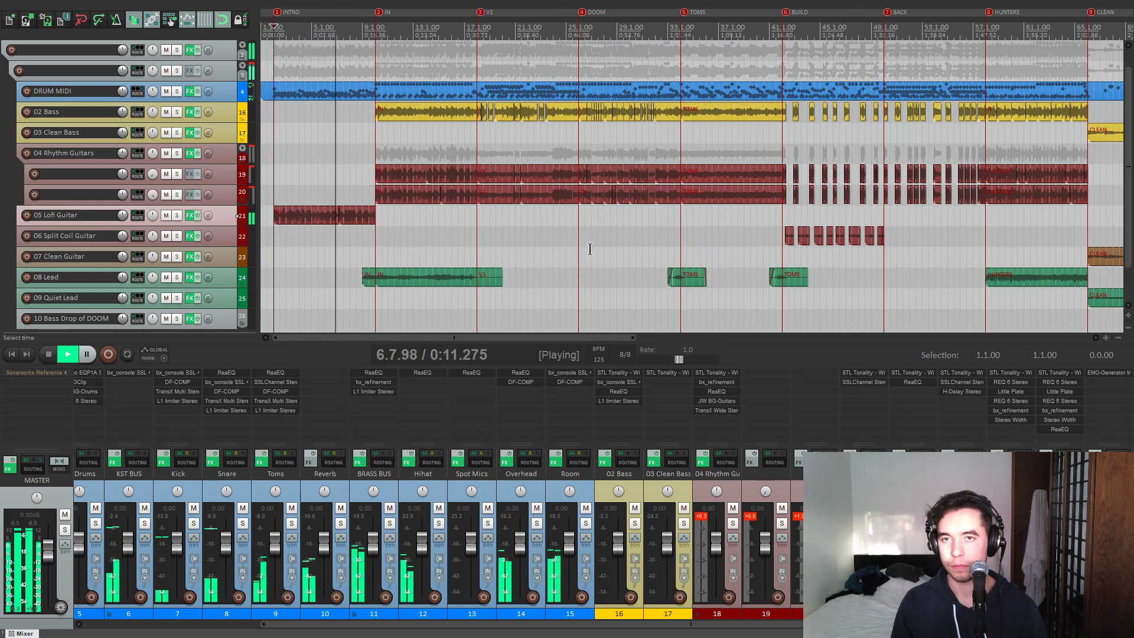
key("space")
Step: Play the full mix from the BUILD marker and solo the 06 Split Coil Guitar track
key("6")
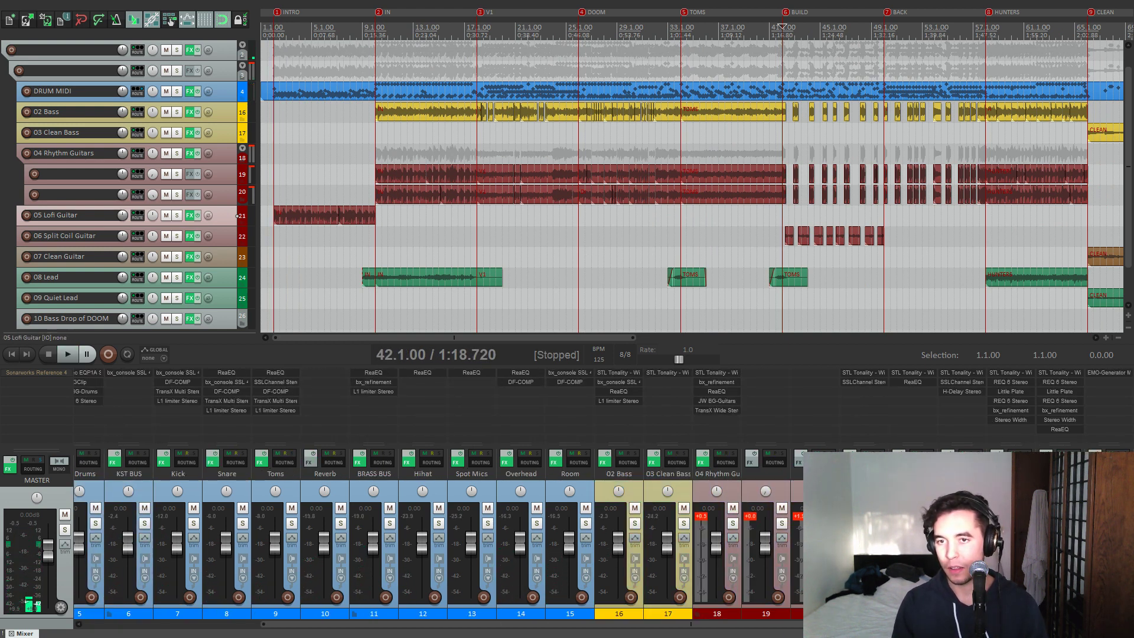
scroll(869, 279, "up", 3)
key("space")
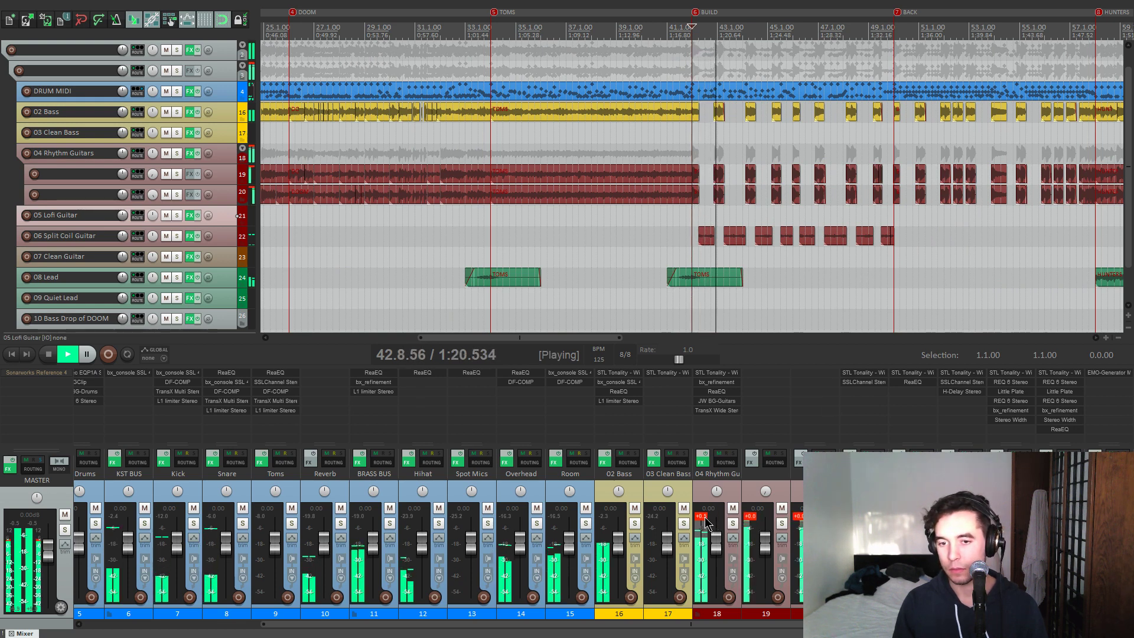
left_click(177, 235)
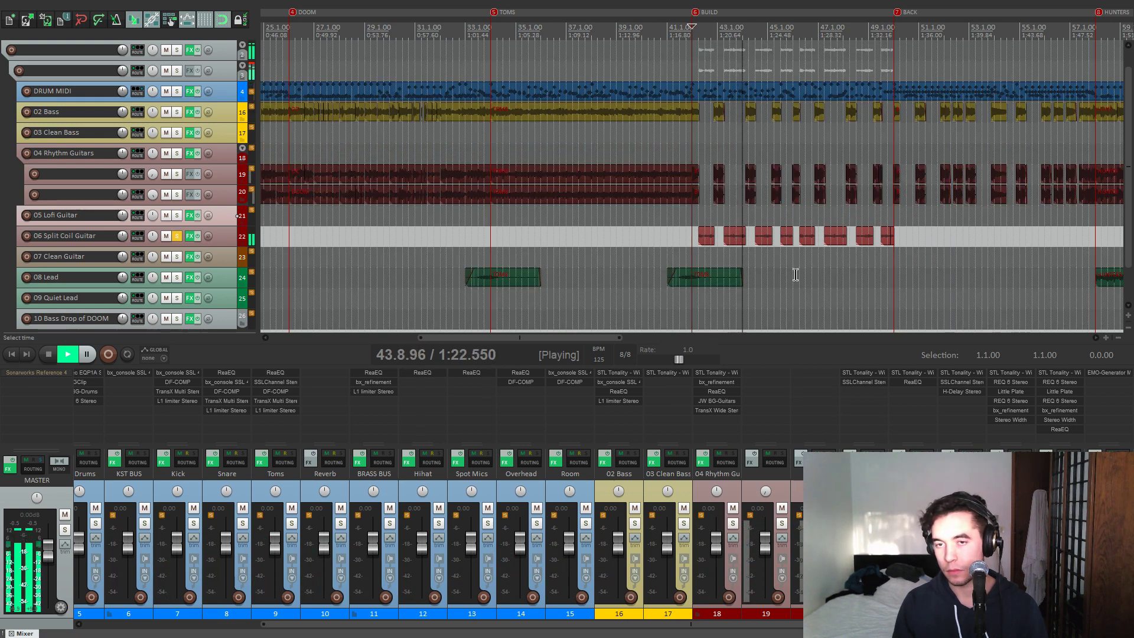
scroll(795, 274, "up", 2)
scroll(795, 274, "up", 2)
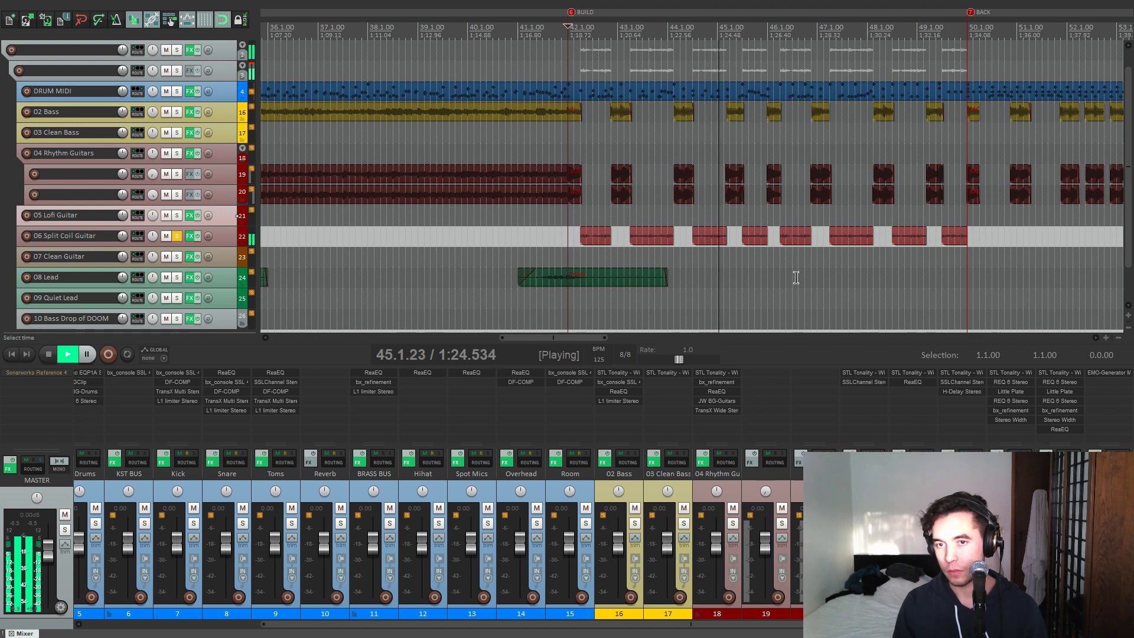
key("space")
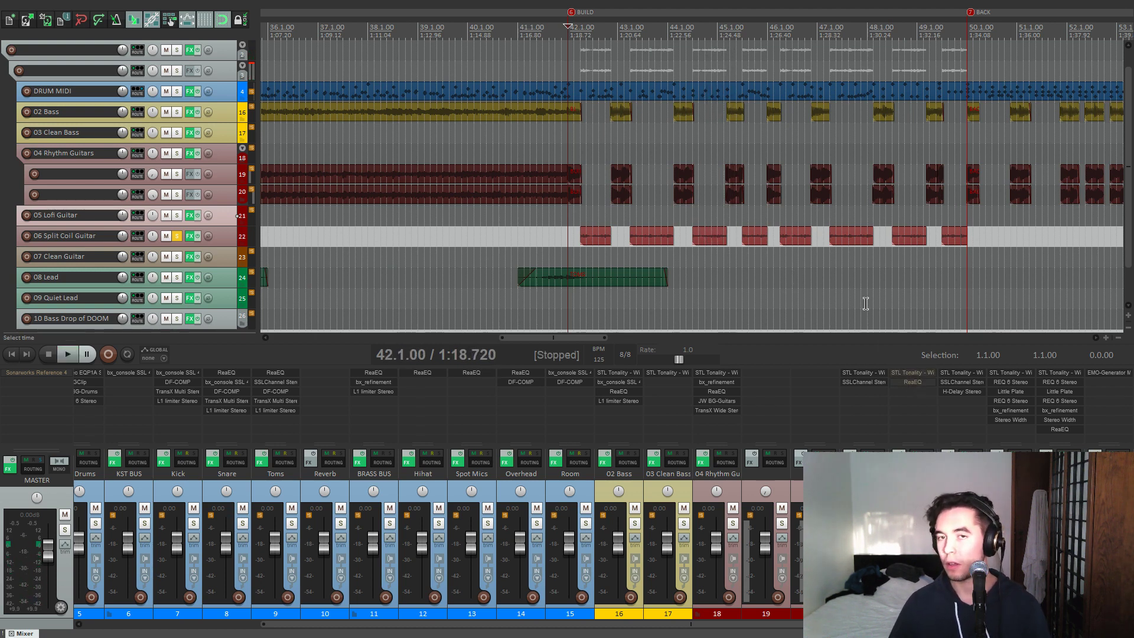
Step: Play the soloed Split Coil Guitar from the BUILD marker with STL Tonality and ReaEQ bypassed, placing the edit cursor at 43.3
key("space")
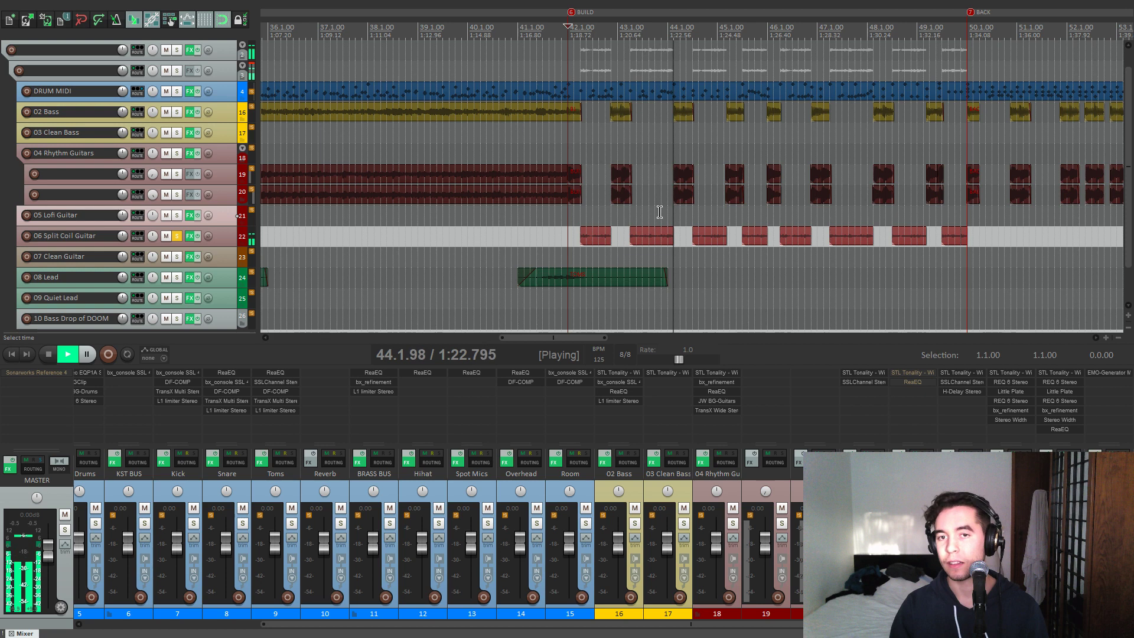
left_click(627, 214)
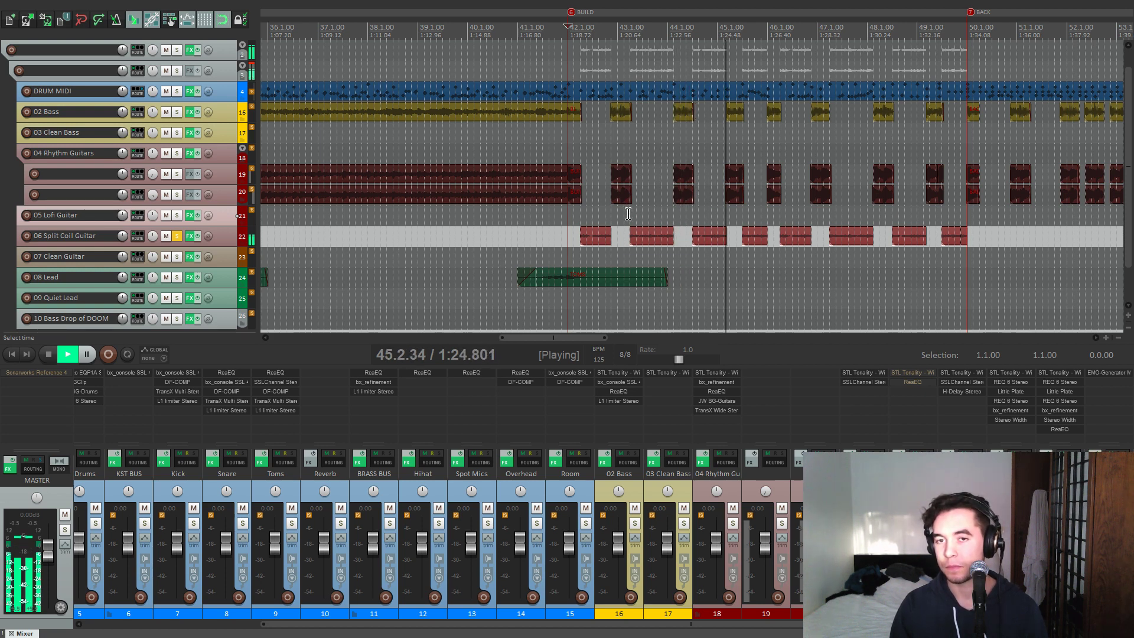
key("space")
Step: Play the Split Coil Guitar from 43.3 through STL Tonality and inspect the track's ReaEQ bands
scroll(812, 285, "up", 3)
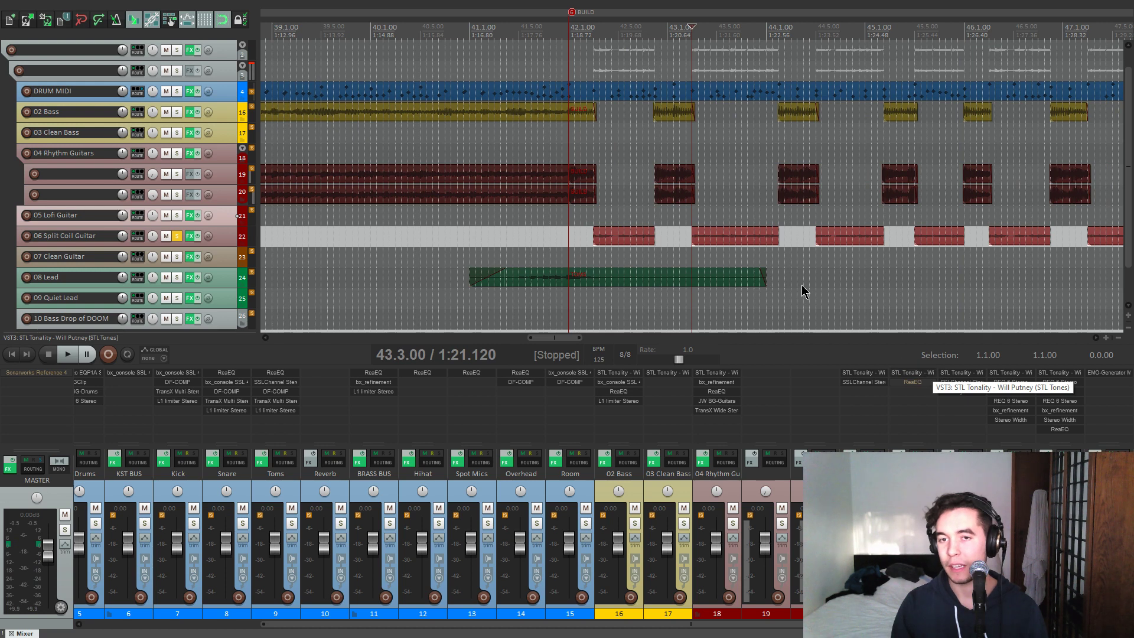
key("space")
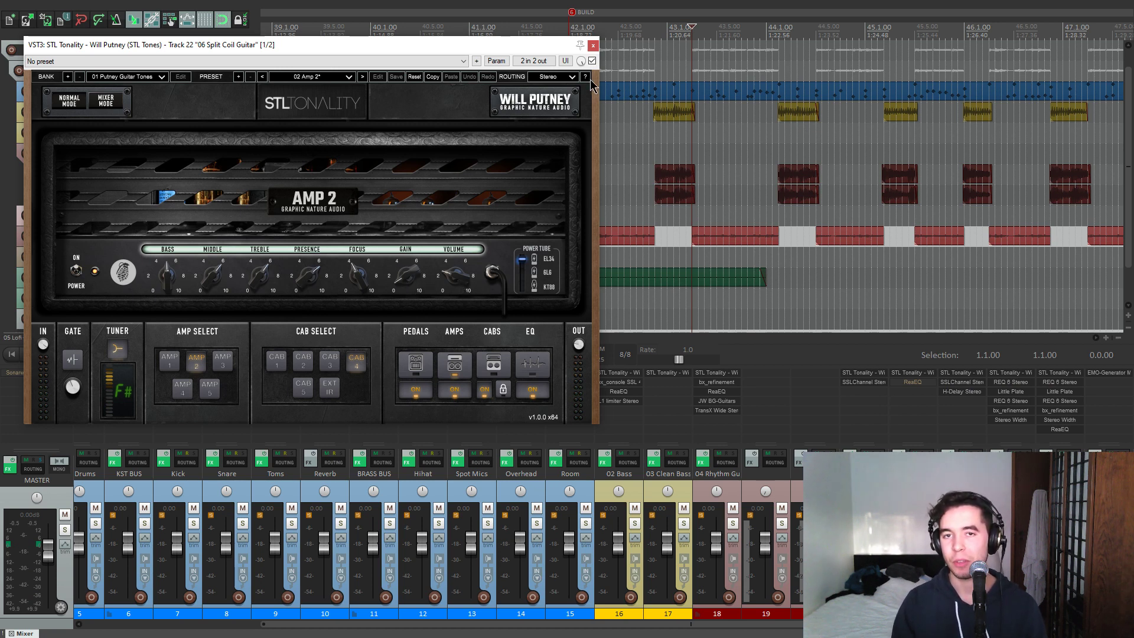
left_click(594, 47)
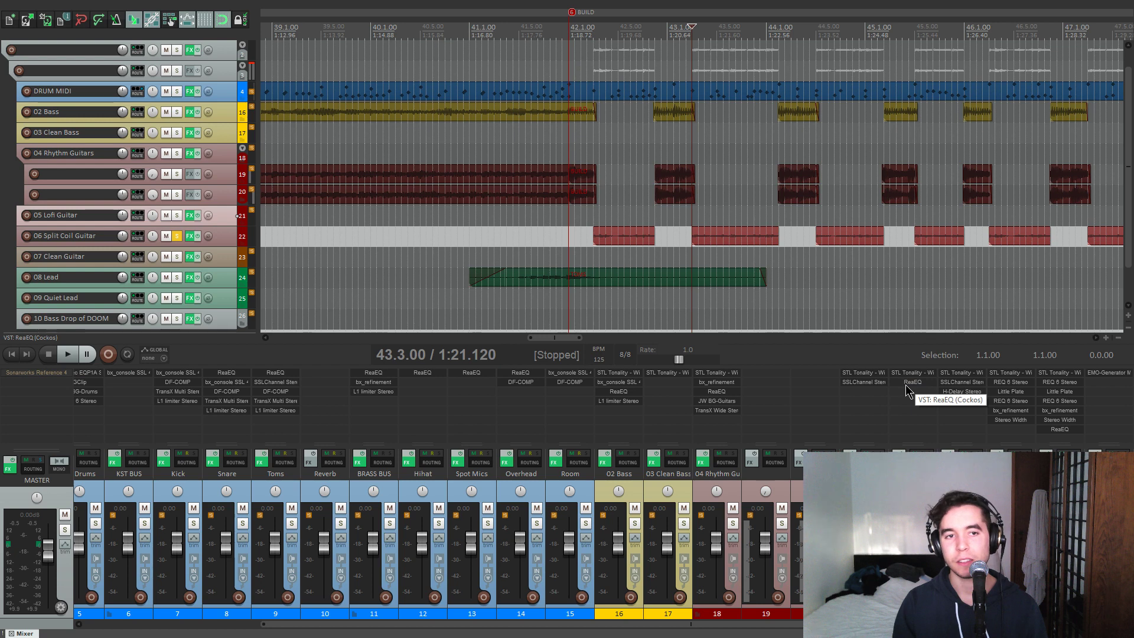
left_click(907, 384)
left_click_drag(261, 48, 433, 148)
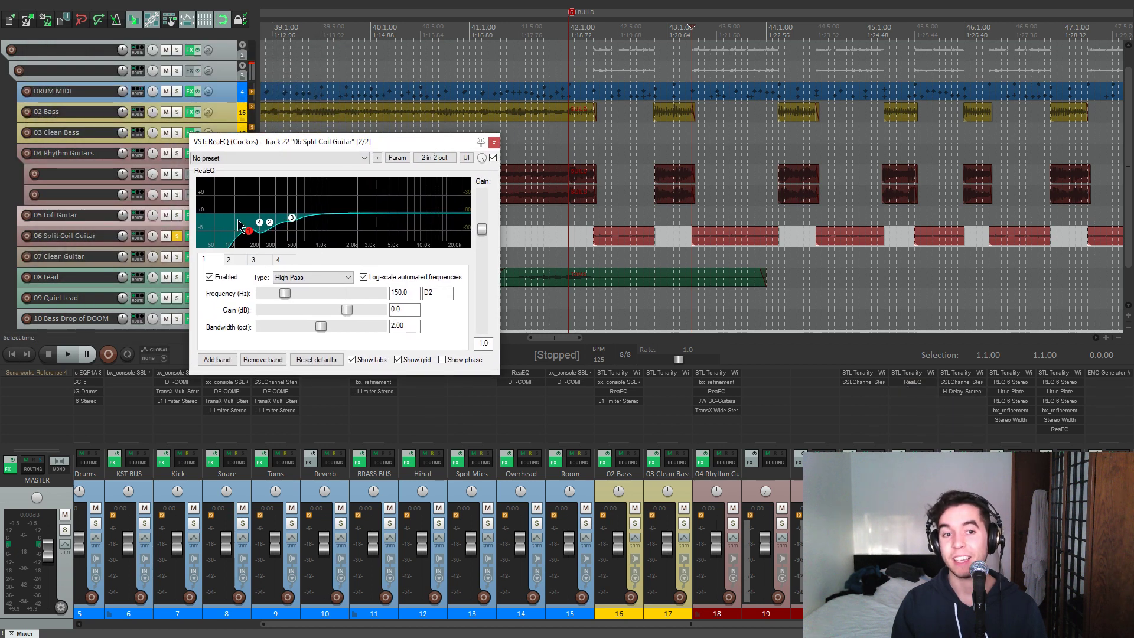
Step: Solo 04 Rhythm Guitars alongside the Split Coil Guitar and play both from the BUILD marker
left_click(880, 523)
left_click(879, 523)
left_click(733, 523)
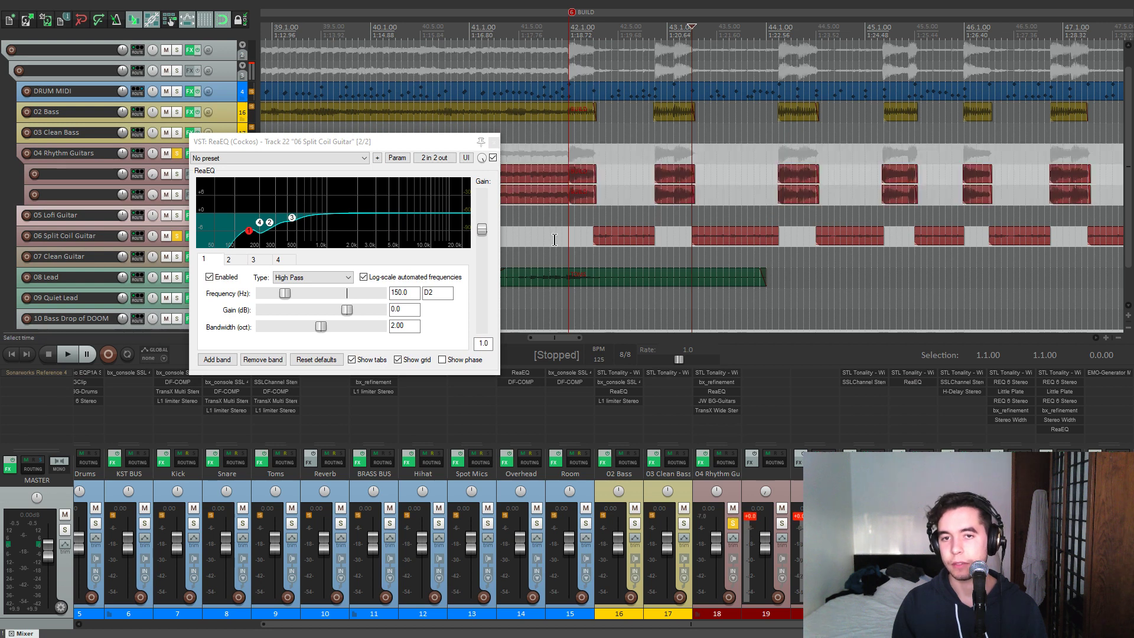
left_click(565, 238)
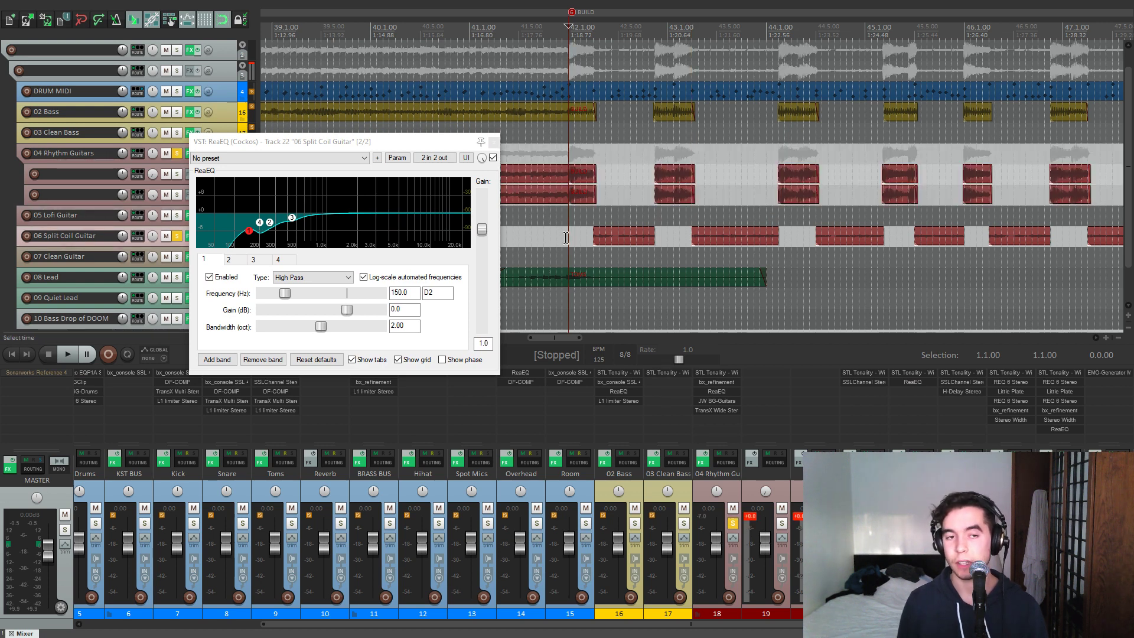
key("space")
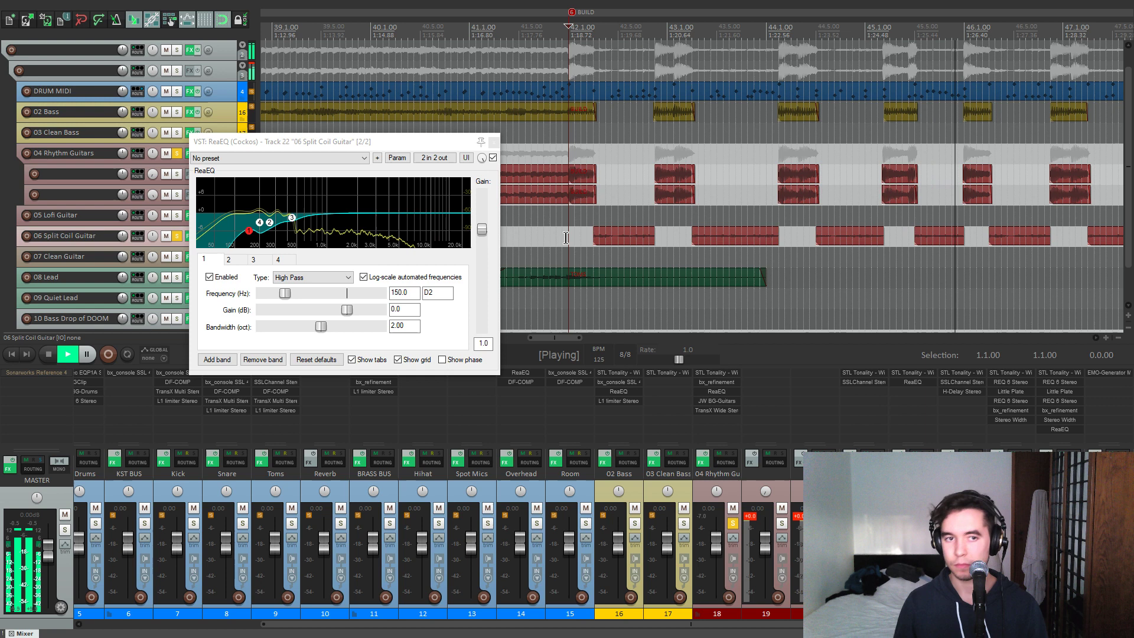
key("space")
Step: Reset the rhythm guitars' clipped peak indicators and take 04 Rhythm Guitars out of solo, leaving ReaEQ closed
left_click(494, 142)
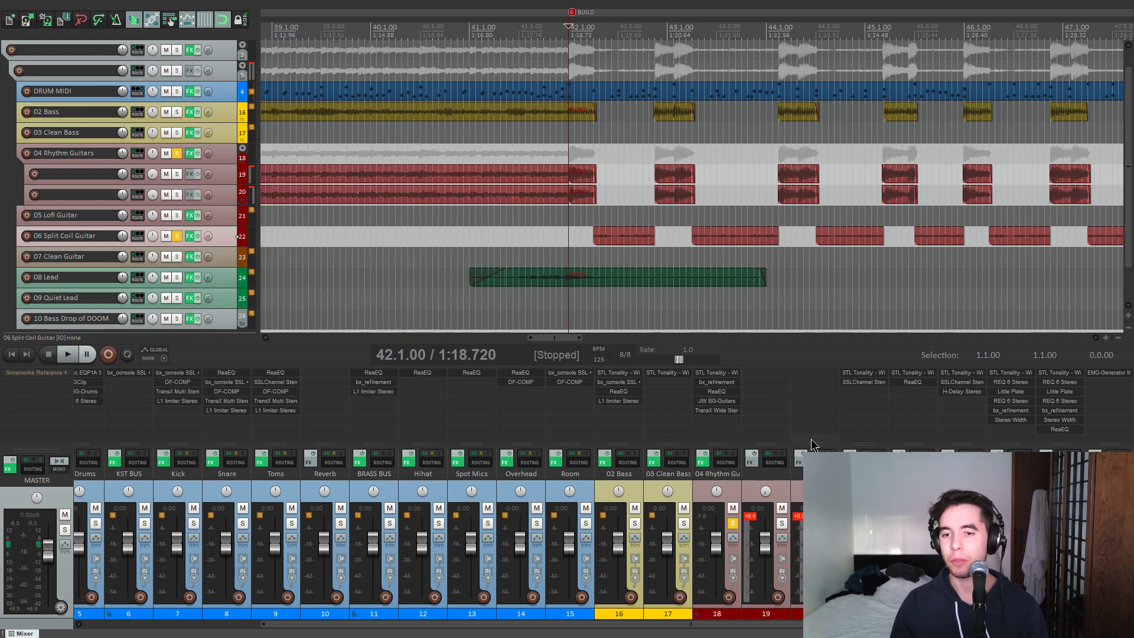
left_click(754, 516)
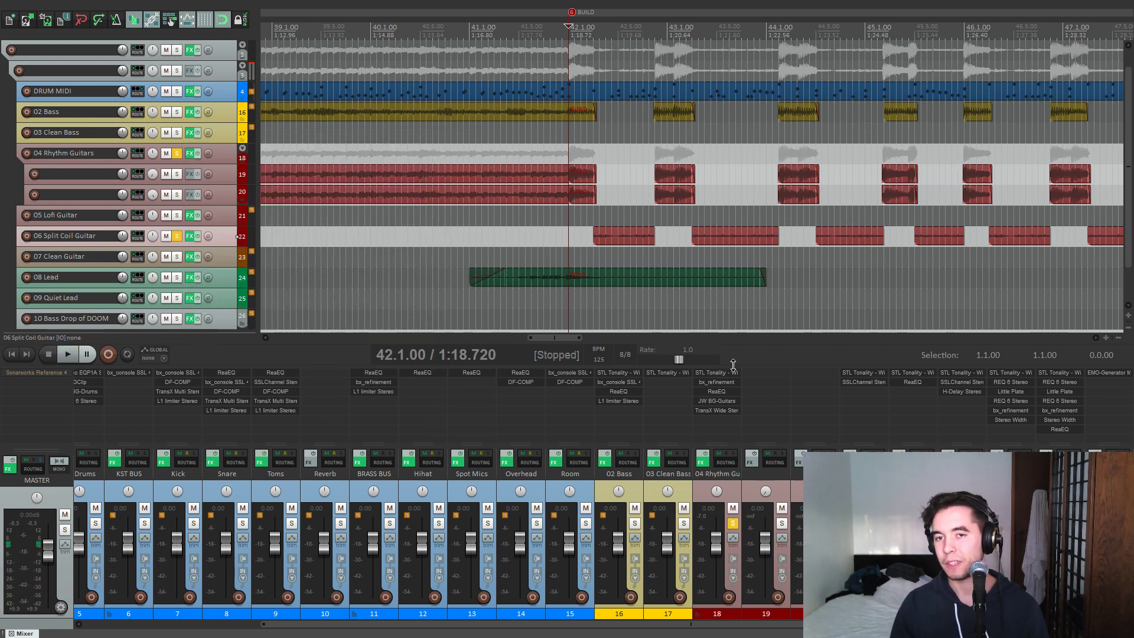
left_click(732, 523)
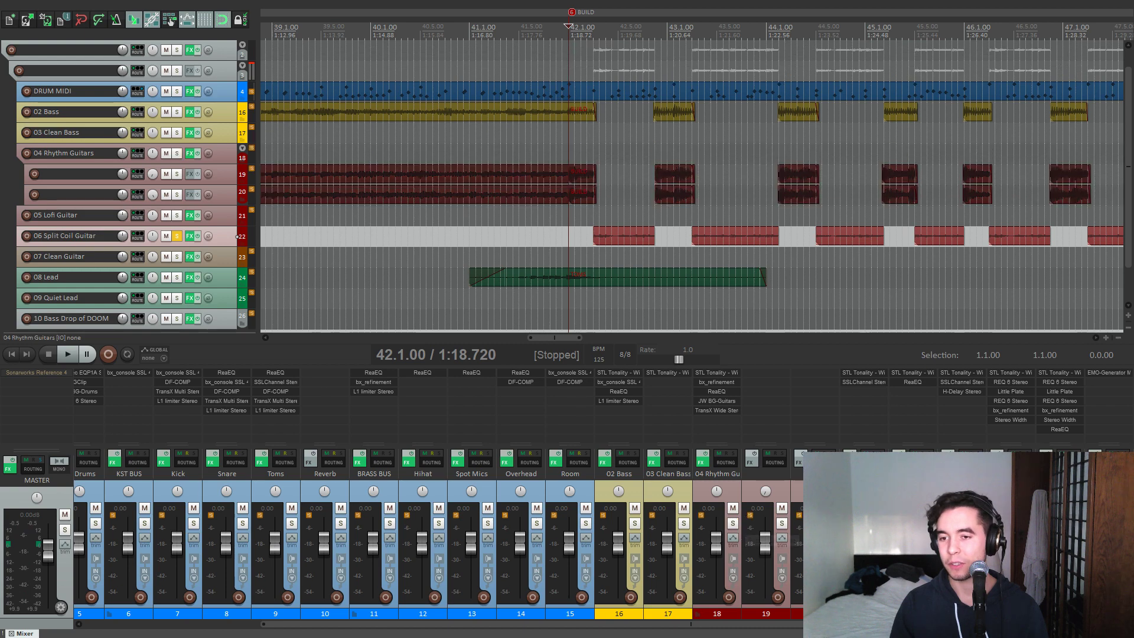
Step: Solo 07 Clean Guitar instead of 06 Split Coil Guitar and play it from the CLEAN marker
left_click(177, 235)
left_click(176, 256)
scroll(789, 306, "down", 5)
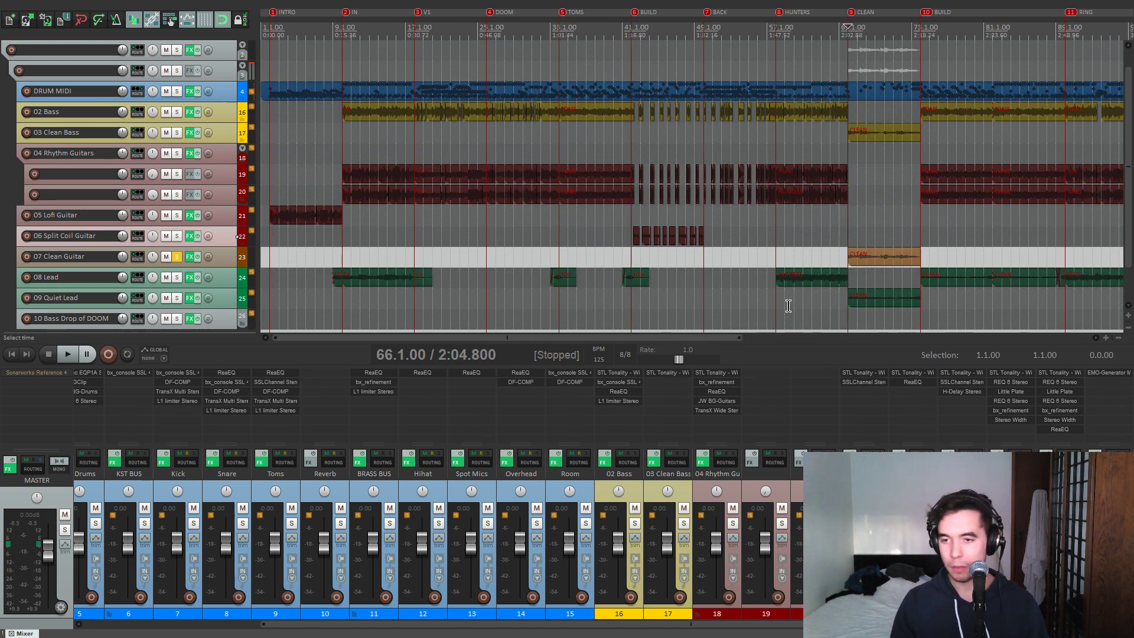
key("space")
scroll(788, 305, "up", 4)
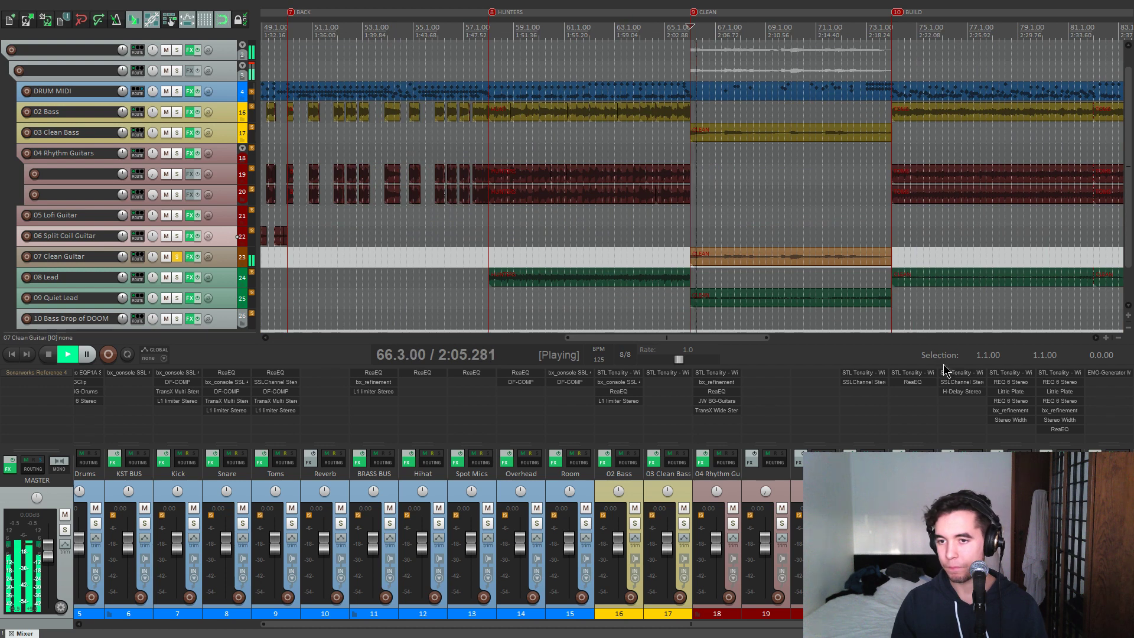
Step: Bypass SSLChannel and H-Delay on the playing Clean Guitar and inspect its STL Tonality amp settings
left_click(971, 383, "shift")
left_click(974, 391, "shift")
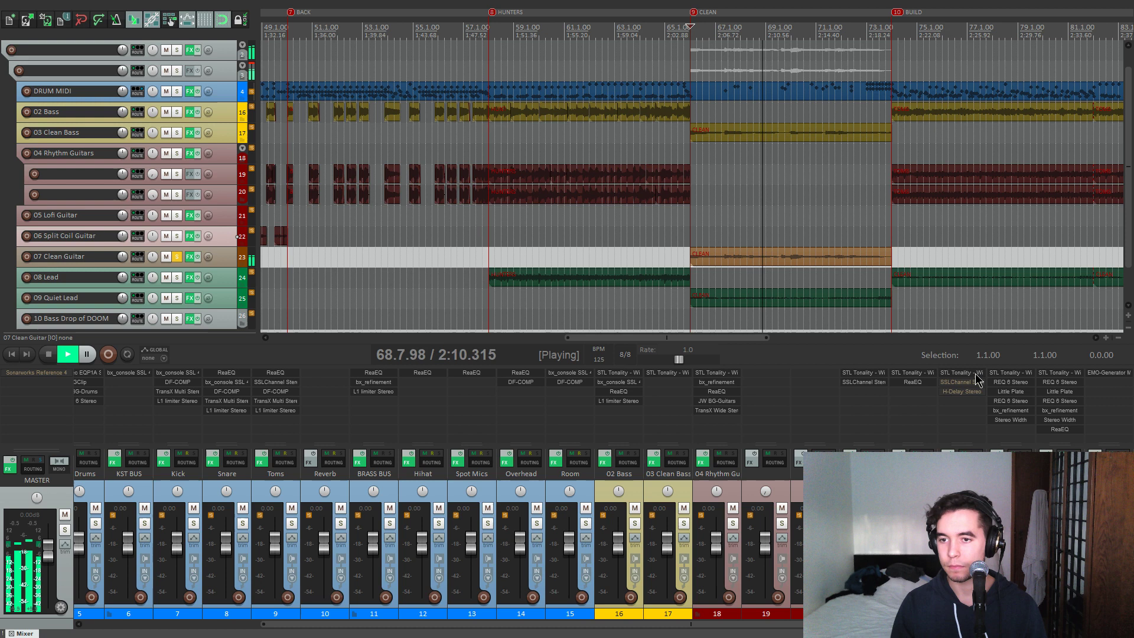
left_click(976, 381)
left_click_drag(394, 44, 437, 58)
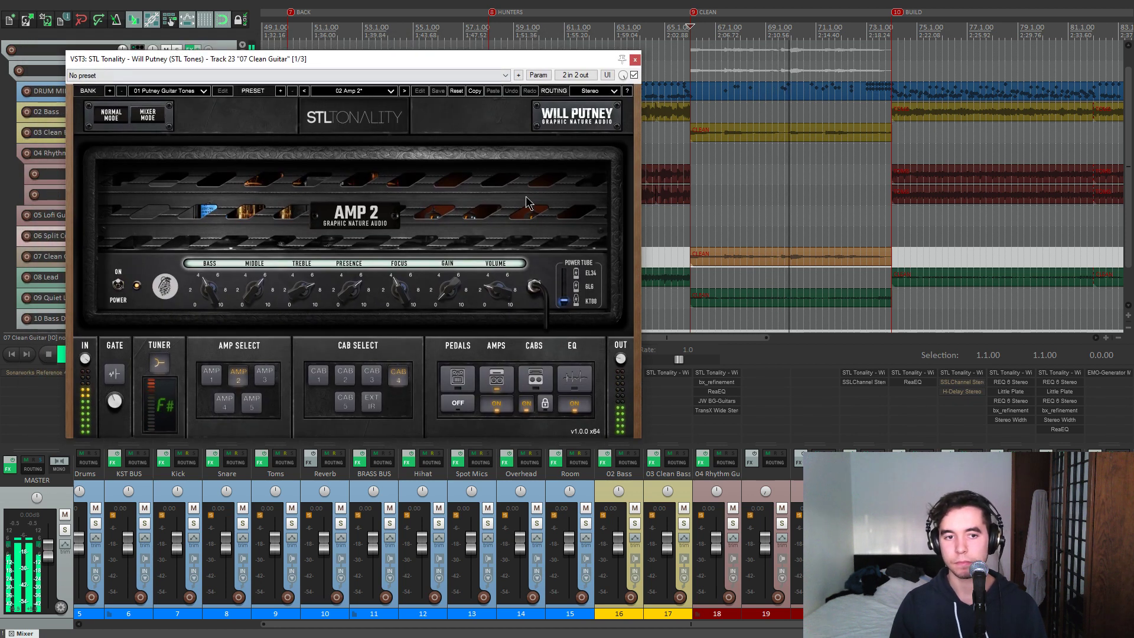
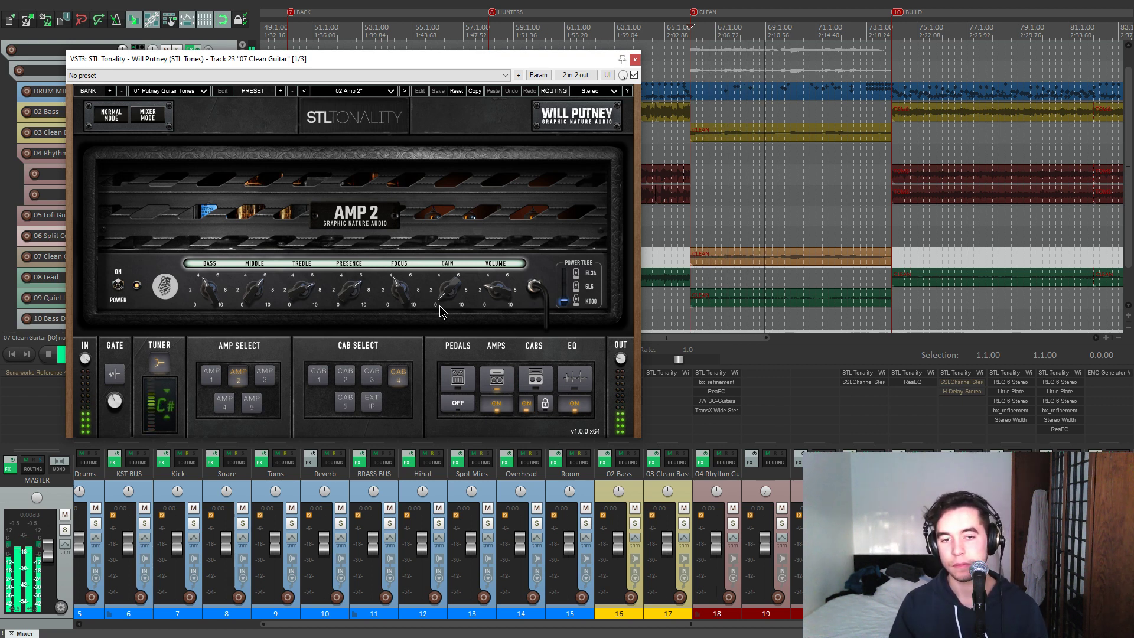
left_click(634, 61)
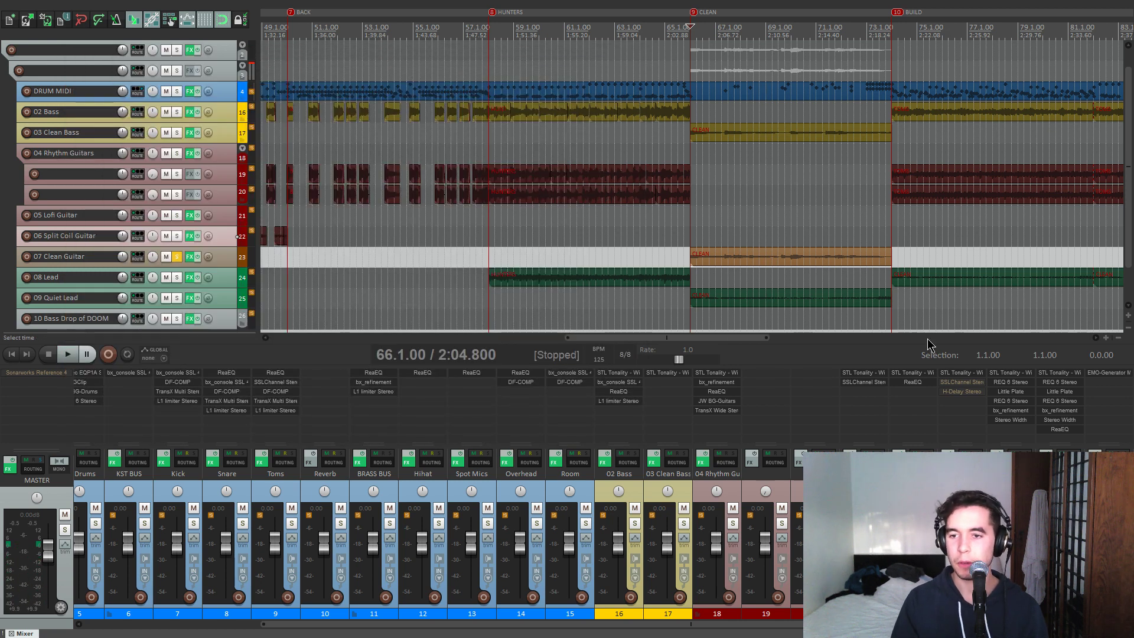
Step: Re-enable SSLChannel on the Clean Guitar and inspect its filter, EQ and dynamics settings
left_click(958, 382)
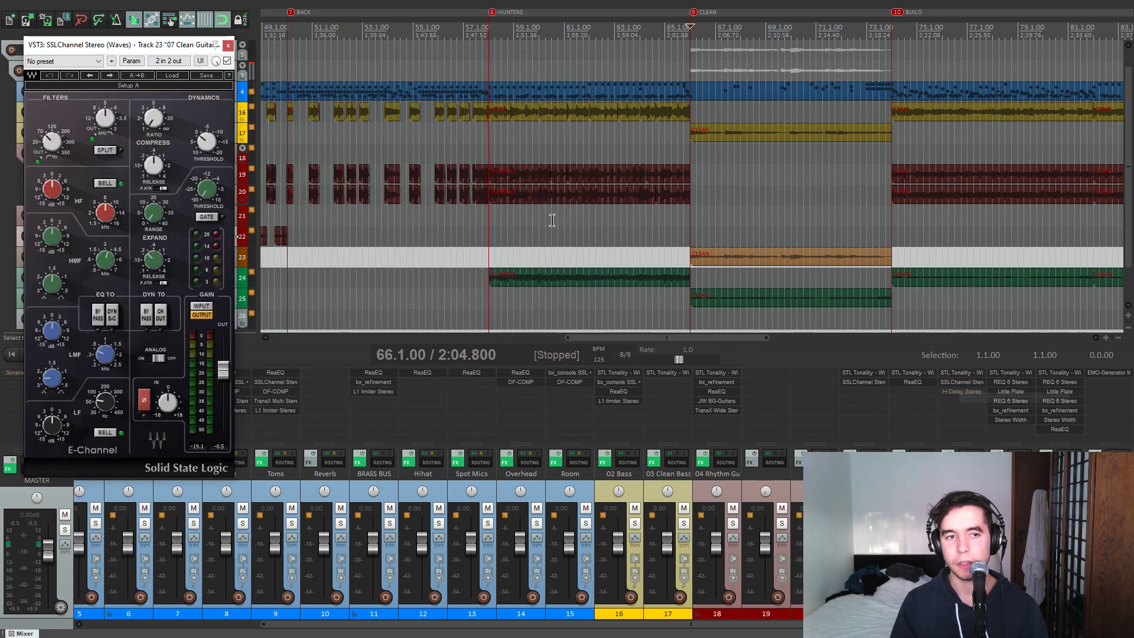
left_click_drag(161, 48, 441, 95)
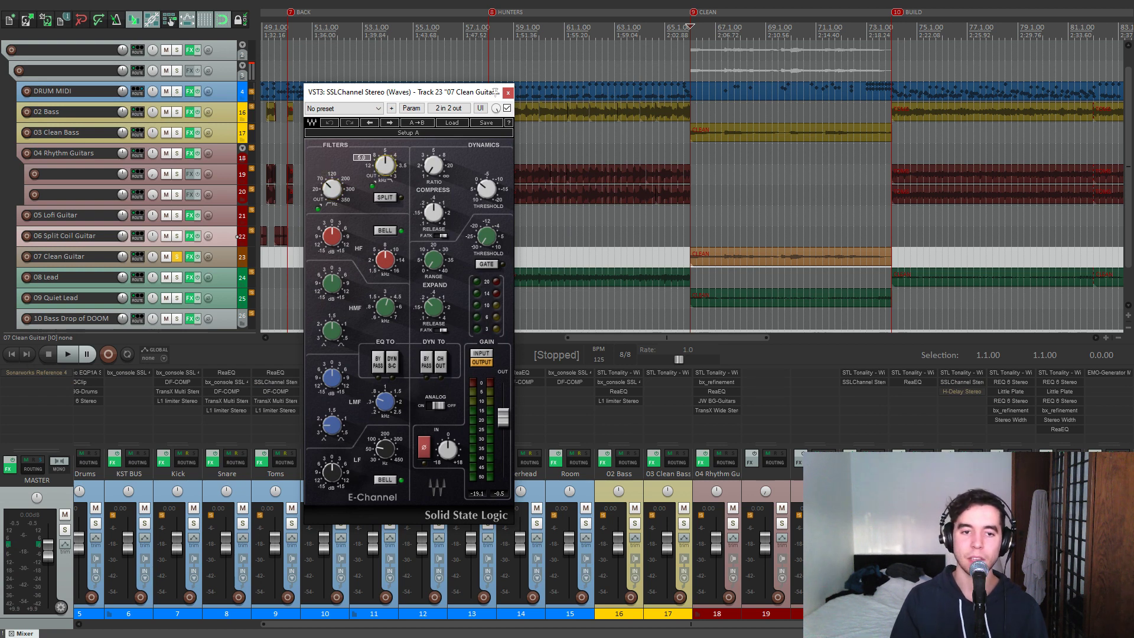
left_click(507, 92)
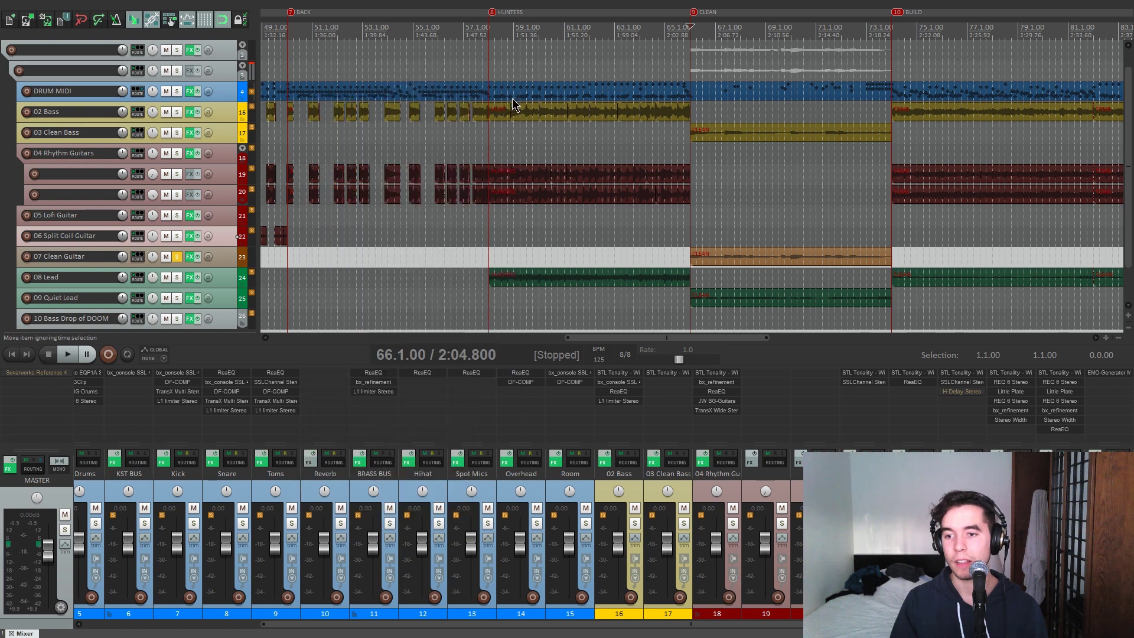
Step: Re-enable H-Delay on the Clean Guitar and toggle the delay's LoFi mode
left_click(952, 397)
left_click_drag(369, 16, 593, 133)
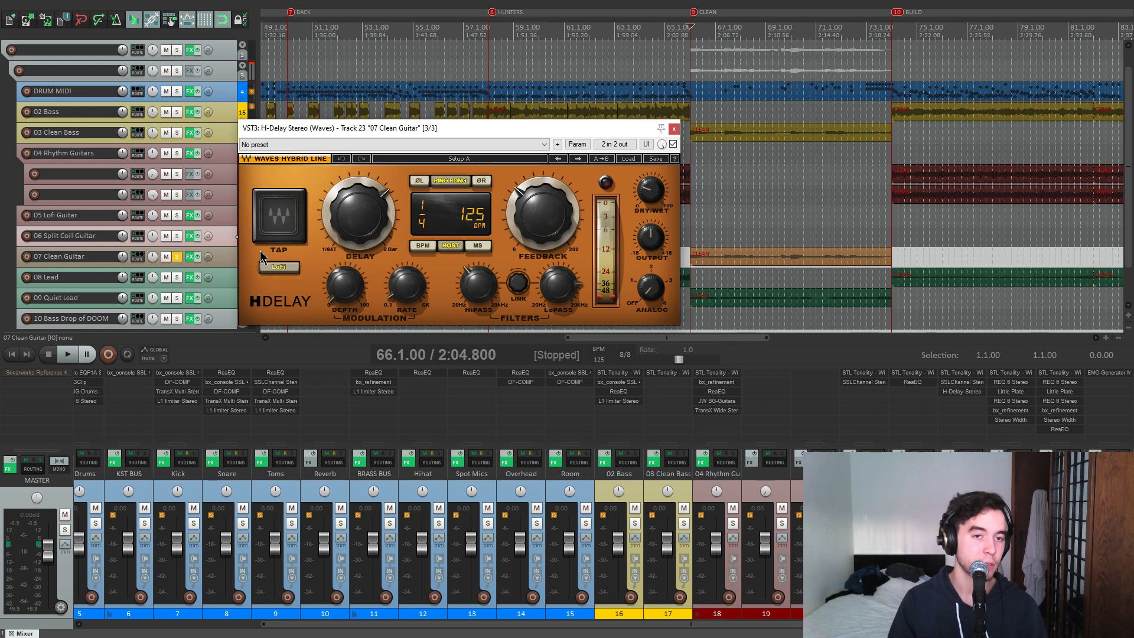
left_click(275, 265)
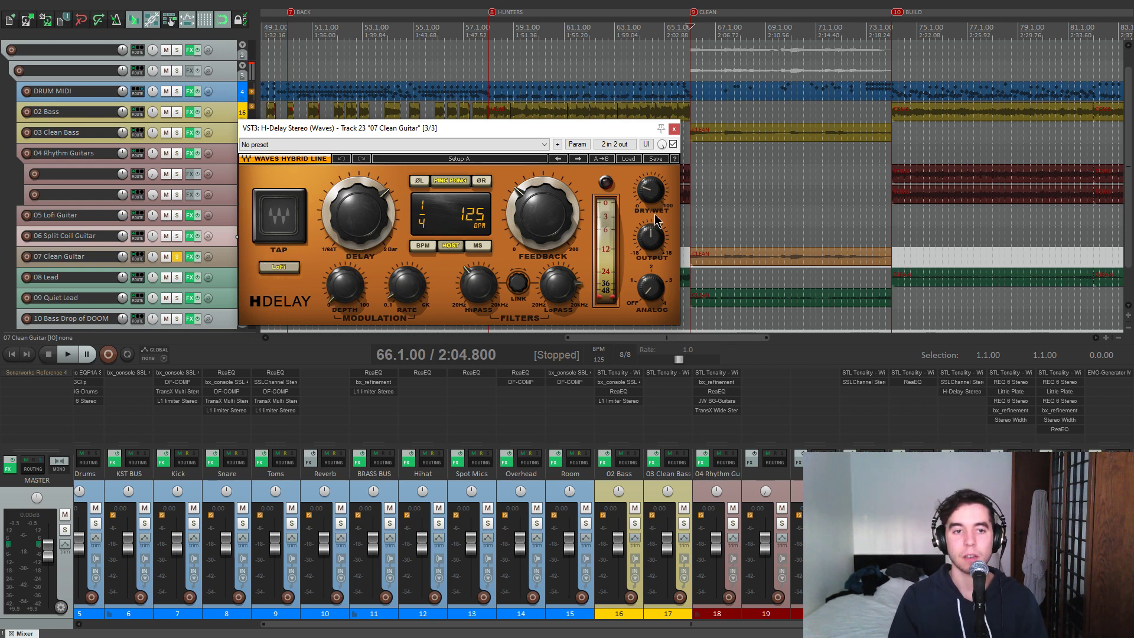
Step: Play the Clean Guitar from the CLEAN marker through H-Delay, leaving the plug-in window closed
key("space")
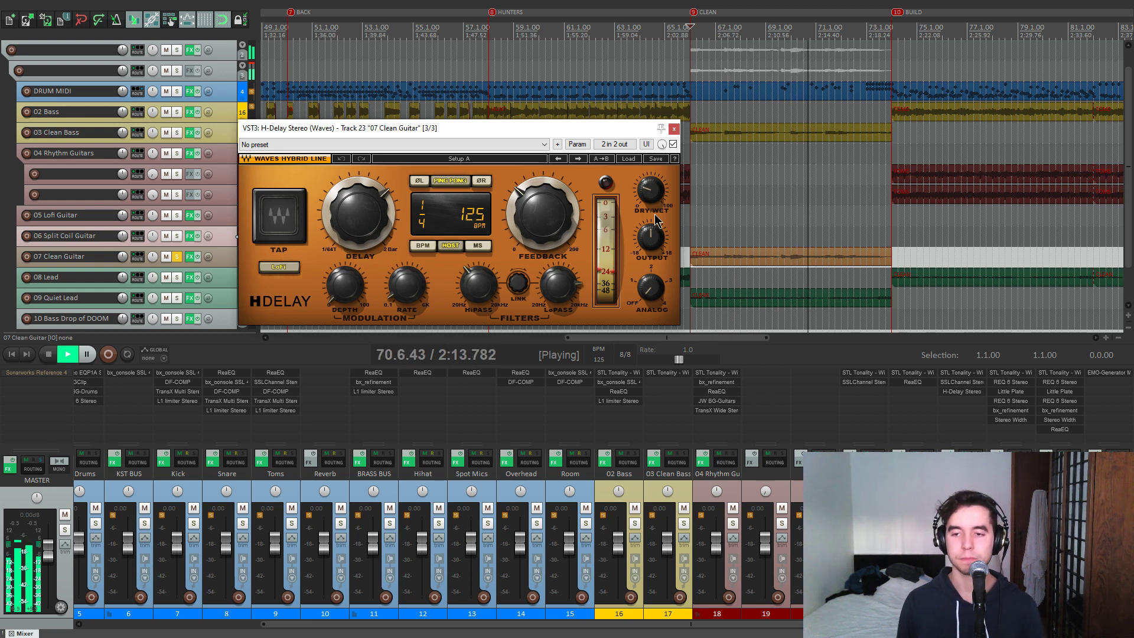
key("space")
left_click(674, 129)
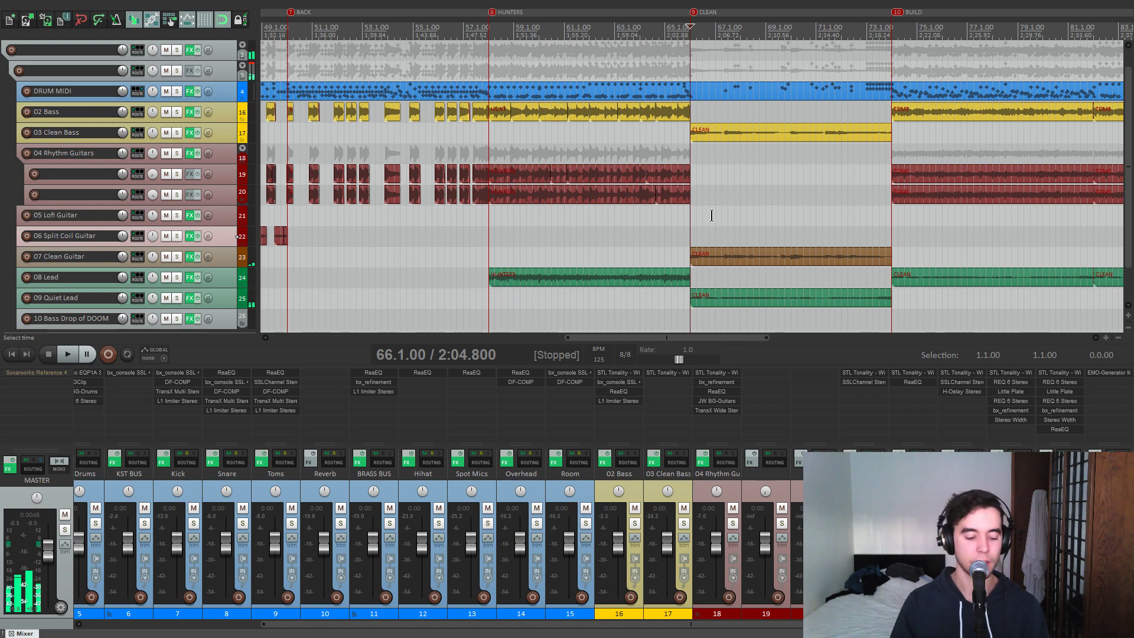
Step: Solo 08 Lead and play it from the HUNTERS marker with its full effects chain
key("8")
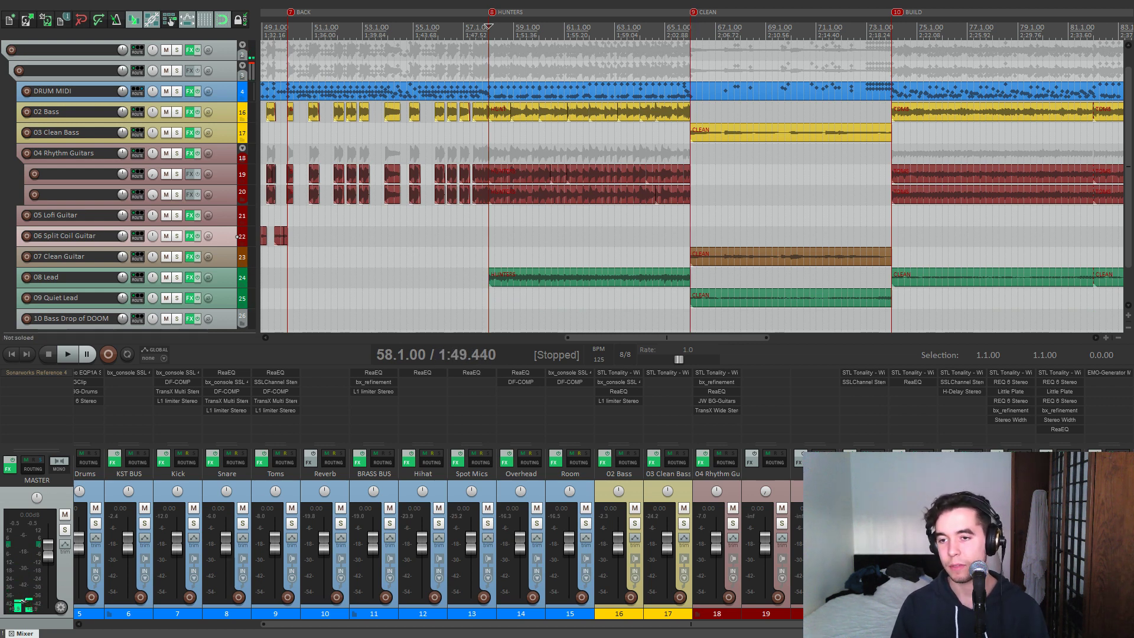
left_click(1026, 523)
scroll(838, 305, "down", 5)
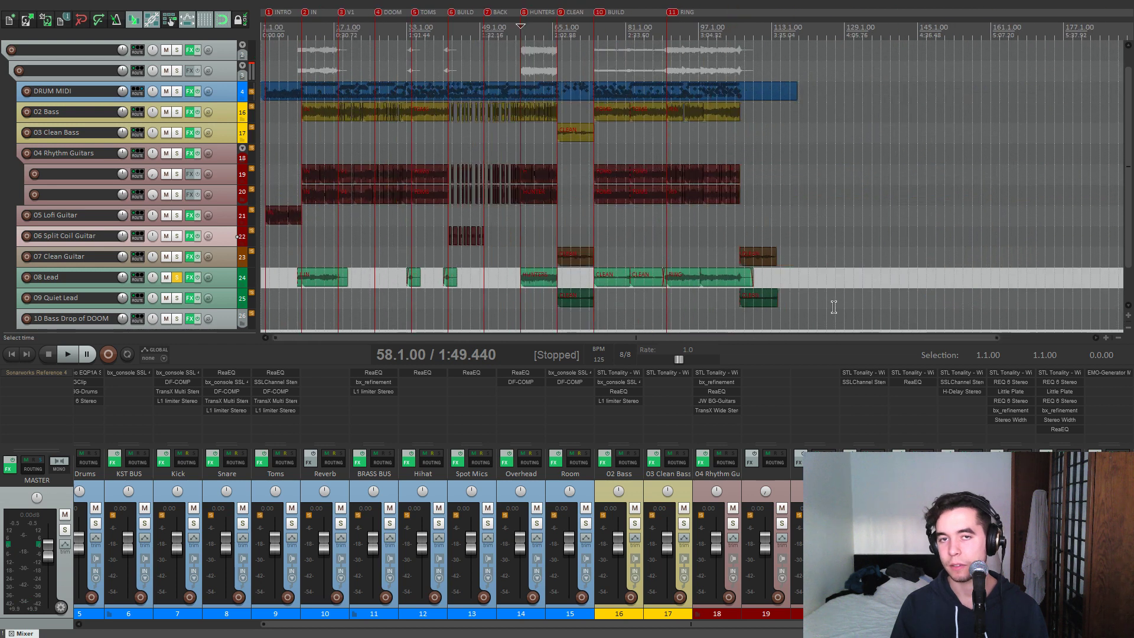
key("space")
scroll(886, 268, "up", 4)
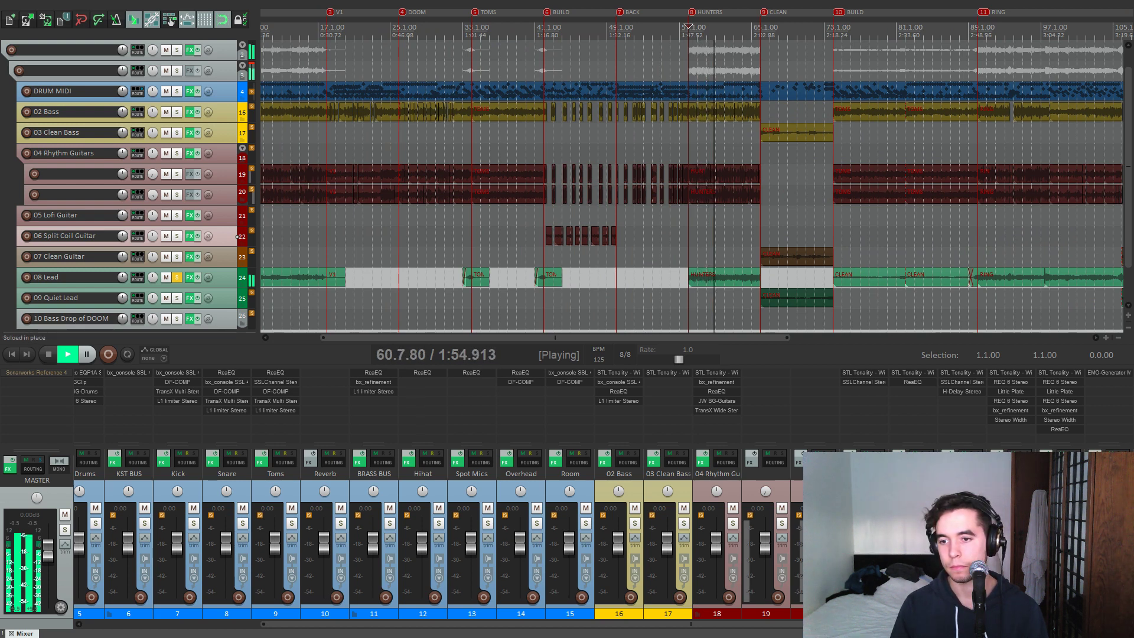
key("space")
Step: Inspect the Lead track's STL Tonality amp and bypass all the effects after it
left_click(1013, 373)
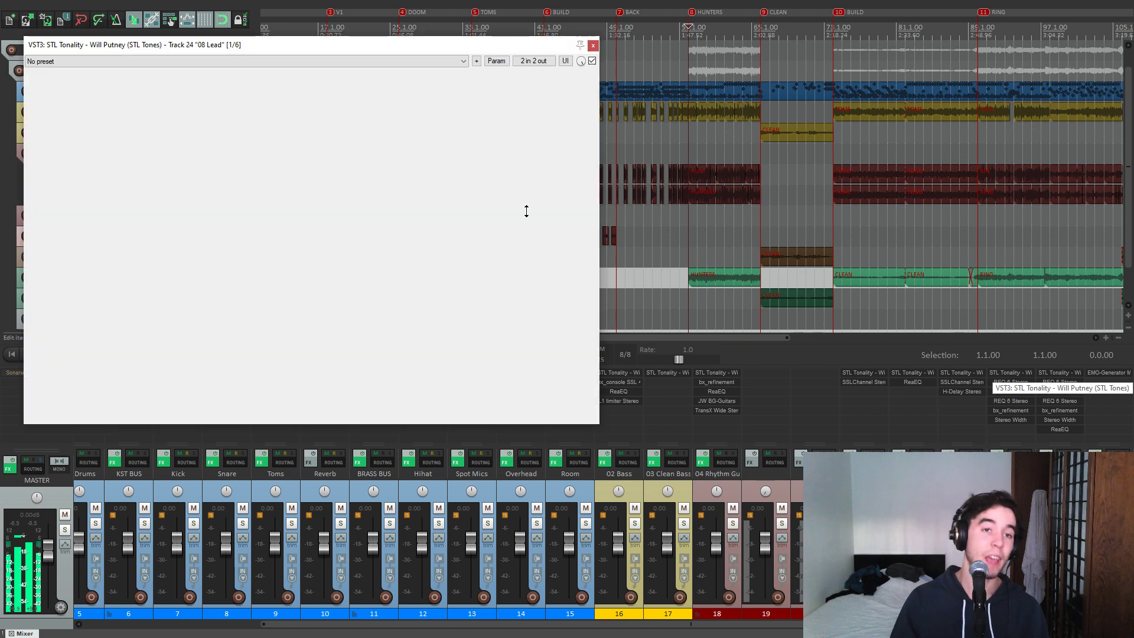
left_click_drag(437, 52, 458, 64)
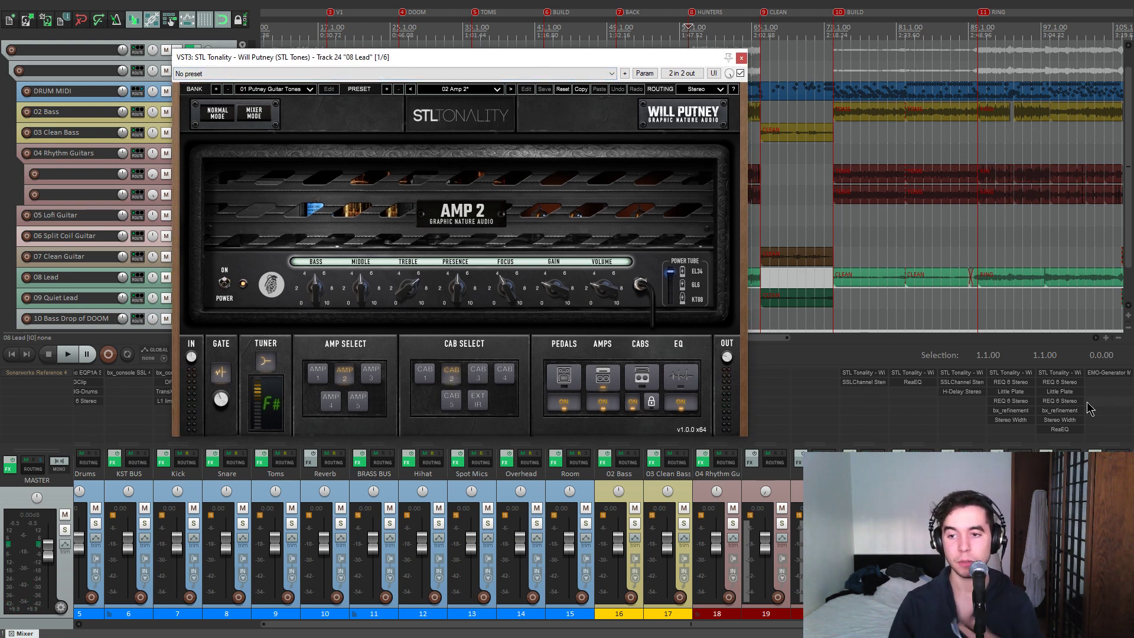
left_click(1007, 391)
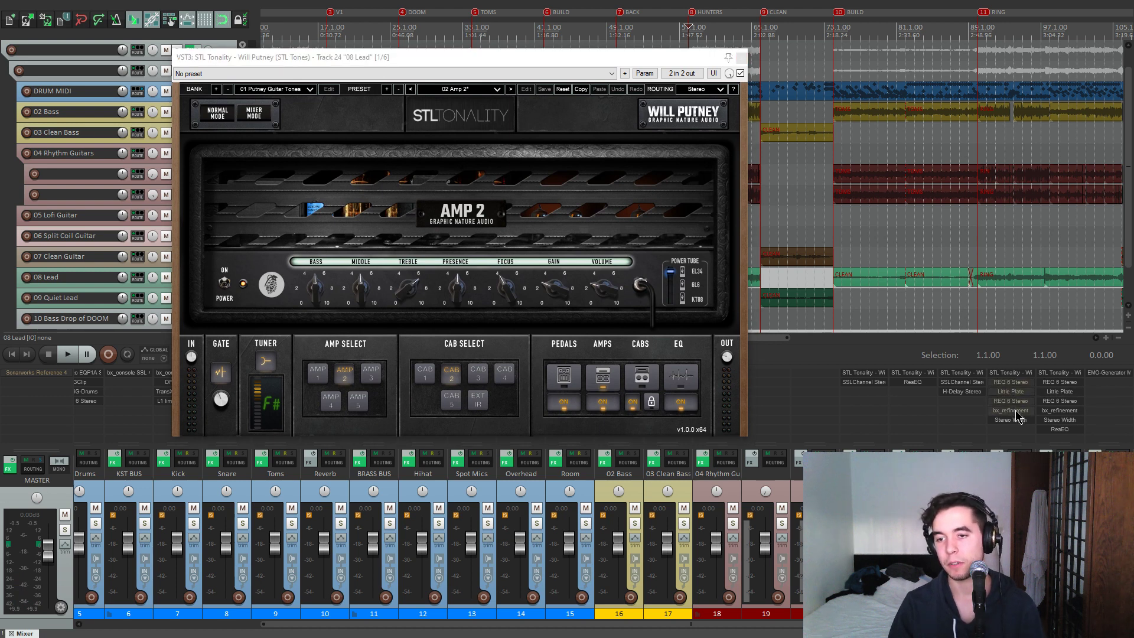
Step: Play the Lead through STL Tonality alone, comparing CAB 4 with CAB 2 and keeping CAB 2
key("space")
left_click(511, 380)
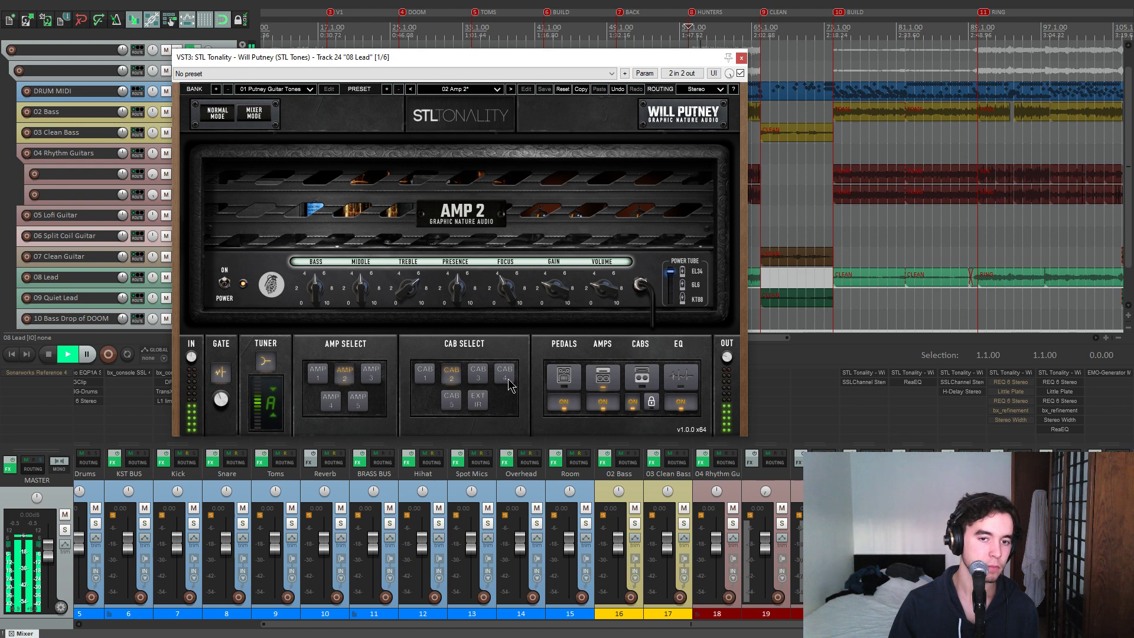
left_click(508, 378)
left_click(455, 376)
left_click(506, 378)
left_click(451, 381)
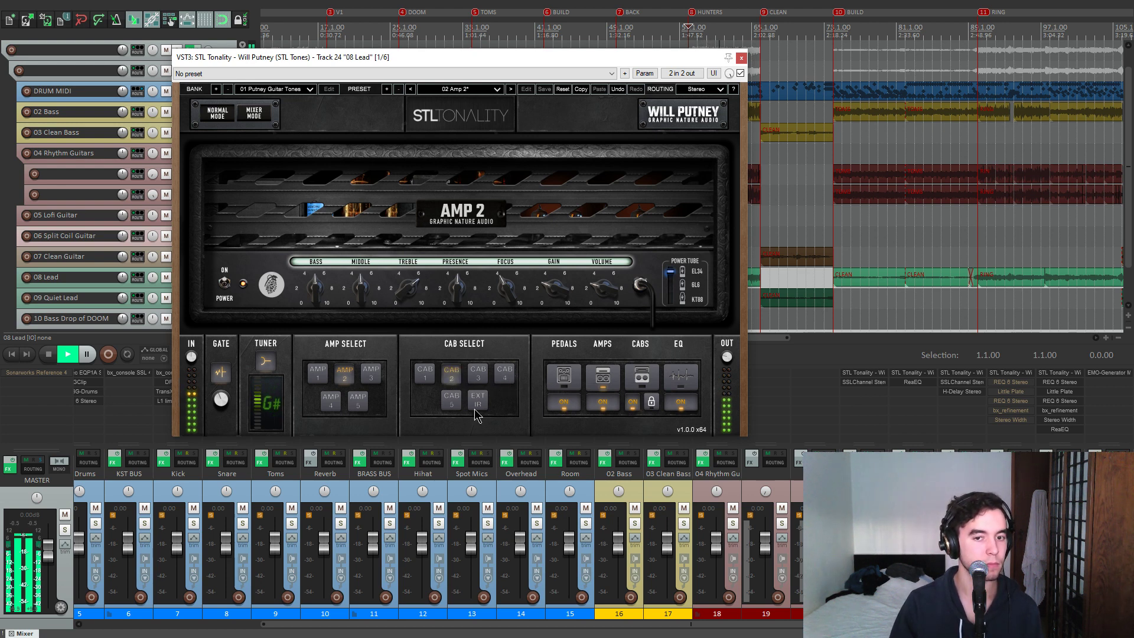
key("space")
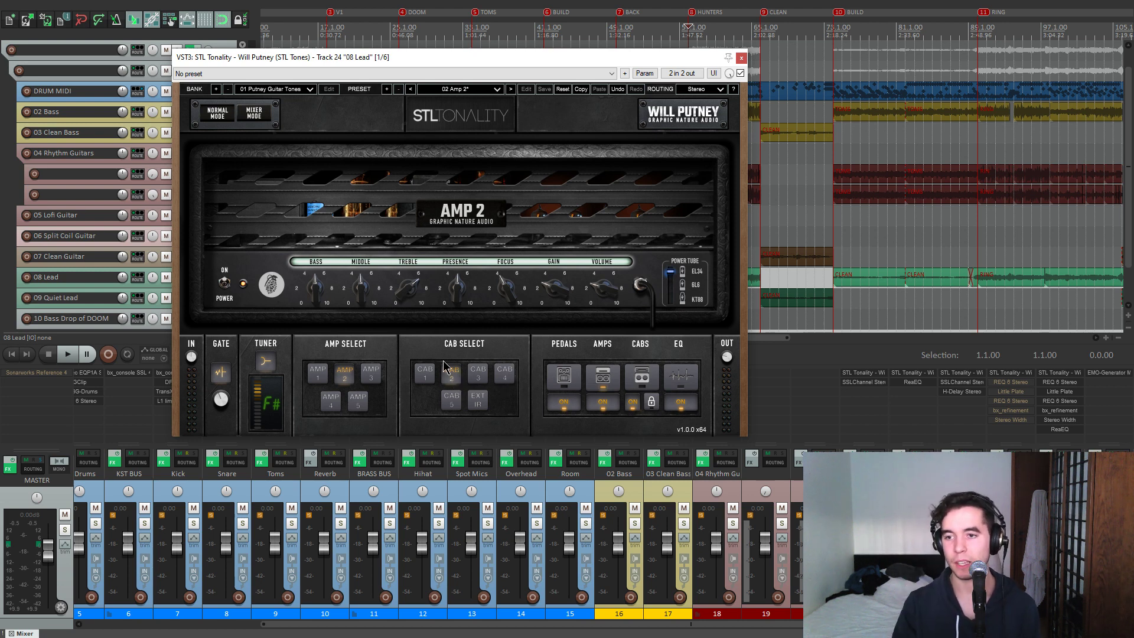
Step: Re-enable the Lead's first REQ 6 and inspect its EQ curve, leaving STL Tonality closed
left_click(1013, 382)
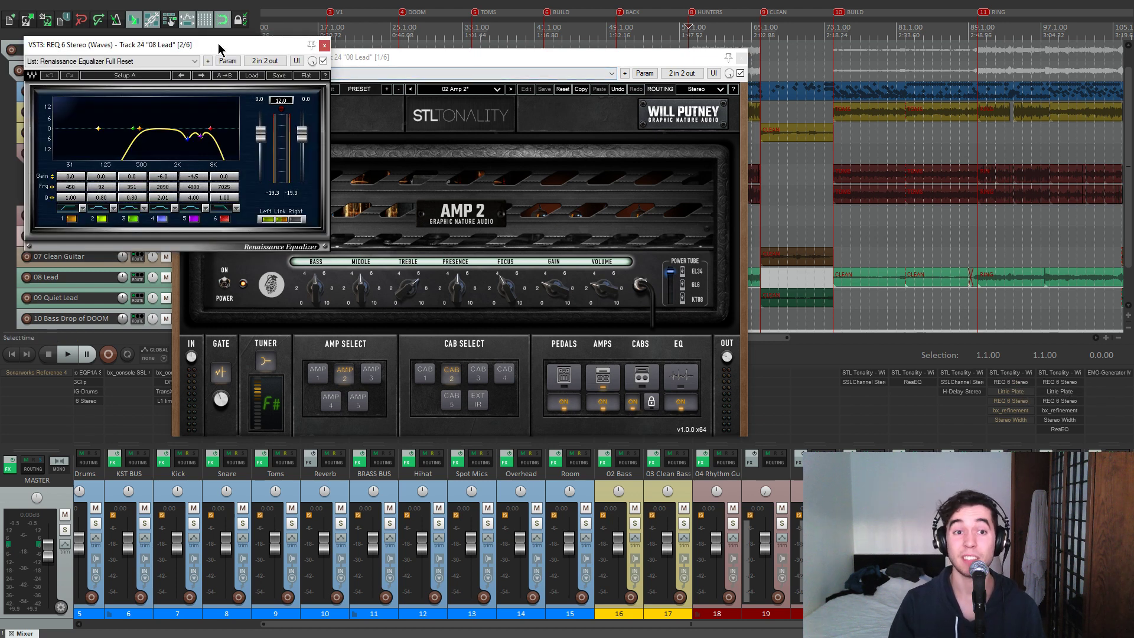
left_click_drag(219, 47, 685, 100)
left_click_drag(658, 59, 562, 57)
left_click(646, 55)
left_click_drag(652, 96, 566, 91)
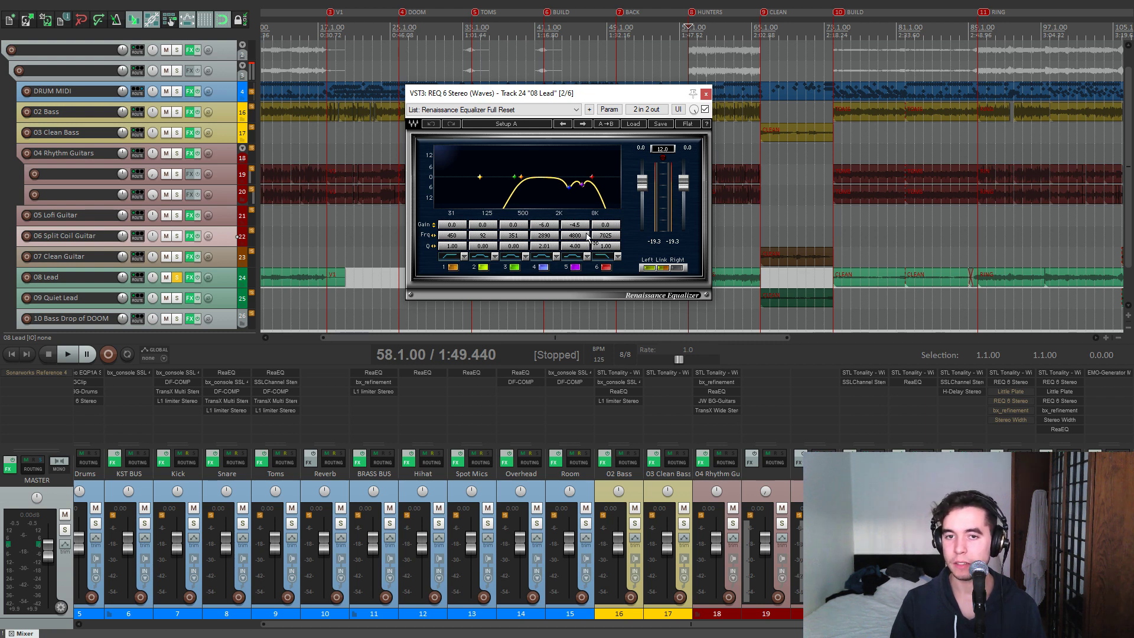
Step: Play the Lead from the HUNTERS marker, comparing the first REQ 6 bypassed and active
key("space")
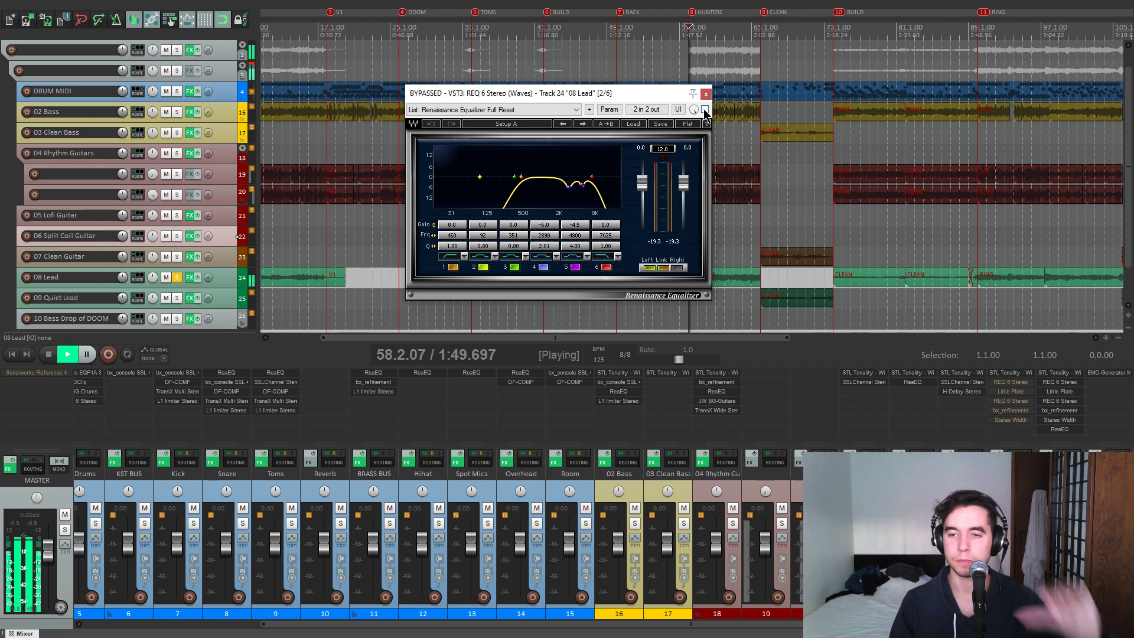
key("space")
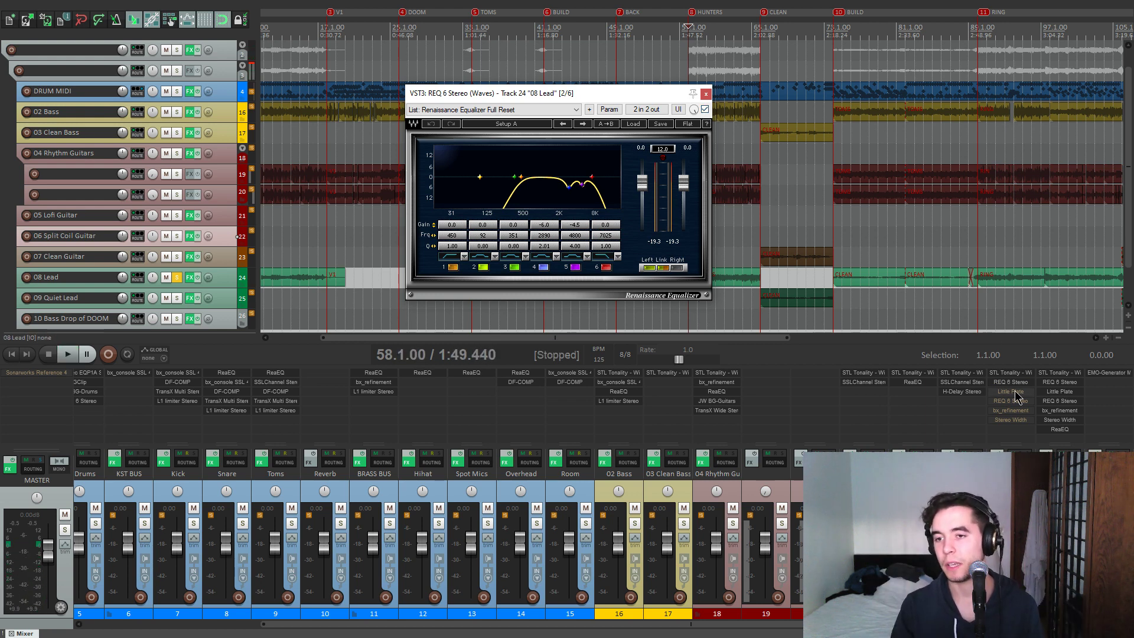
left_click(707, 96)
Step: Re-enable Little Plate on the Lead and play from the HUNTERS marker while inspecting its reverb settings
left_click(1011, 391)
key("space")
left_click_drag(437, 50, 561, 83)
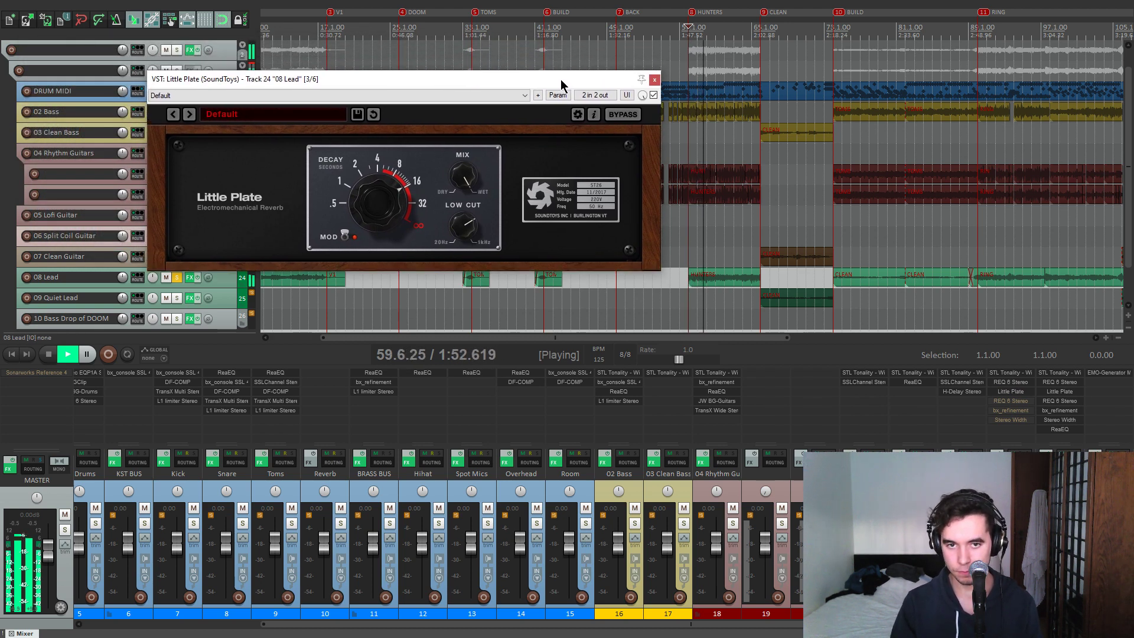
key("space")
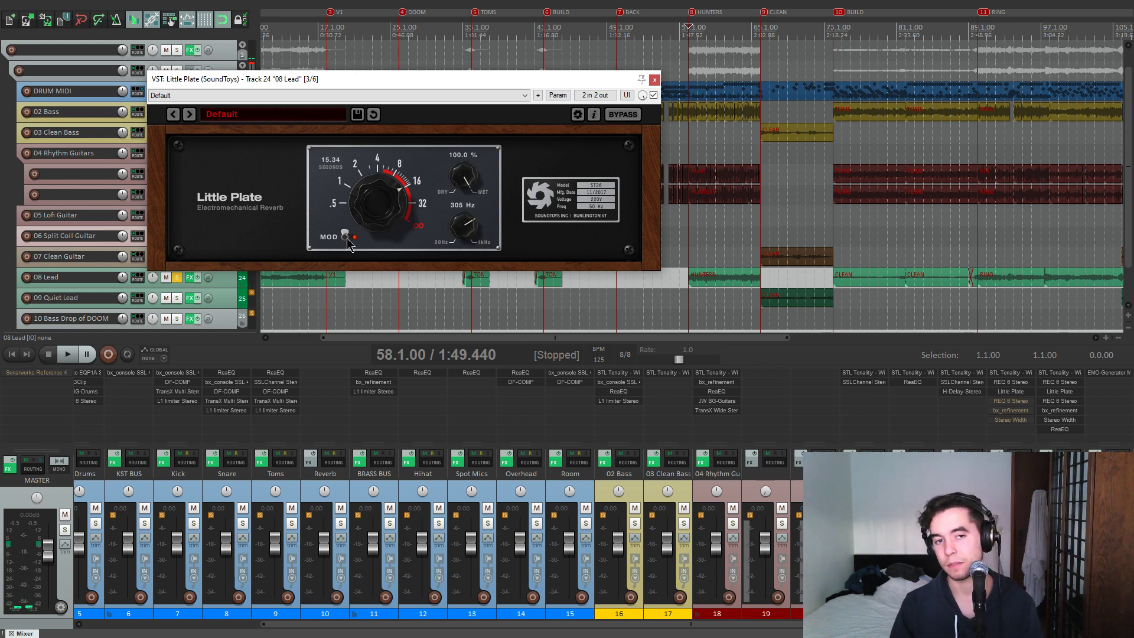
left_click(653, 80)
Step: Re-enable the second REQ 6 on the Lead and inspect its EQ bands
left_click(1010, 400)
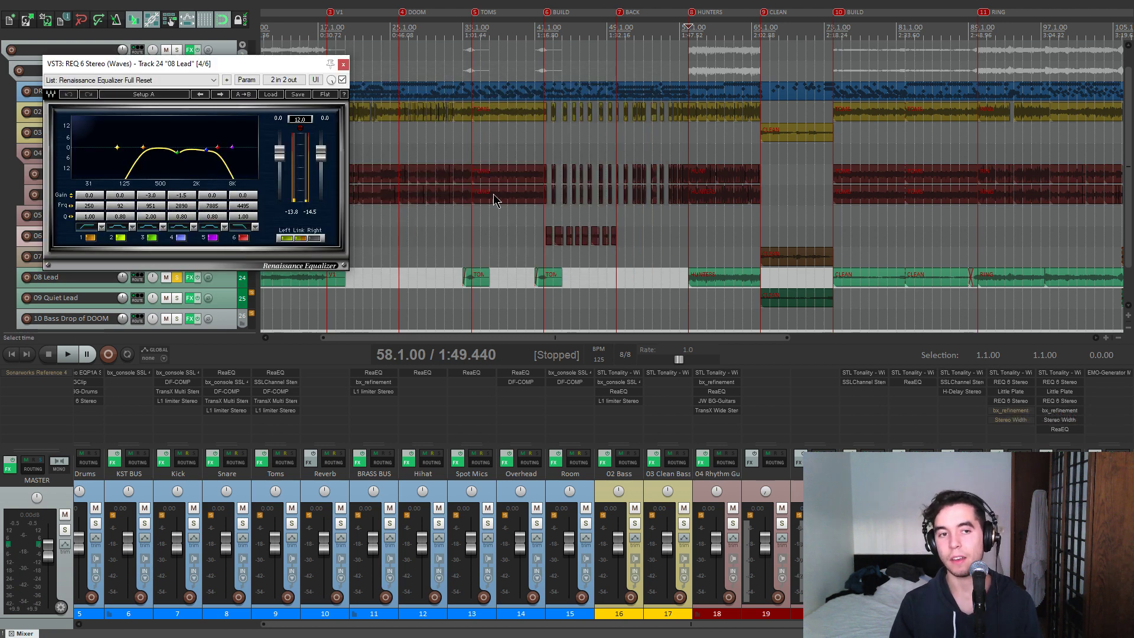
left_click_drag(290, 65, 610, 159)
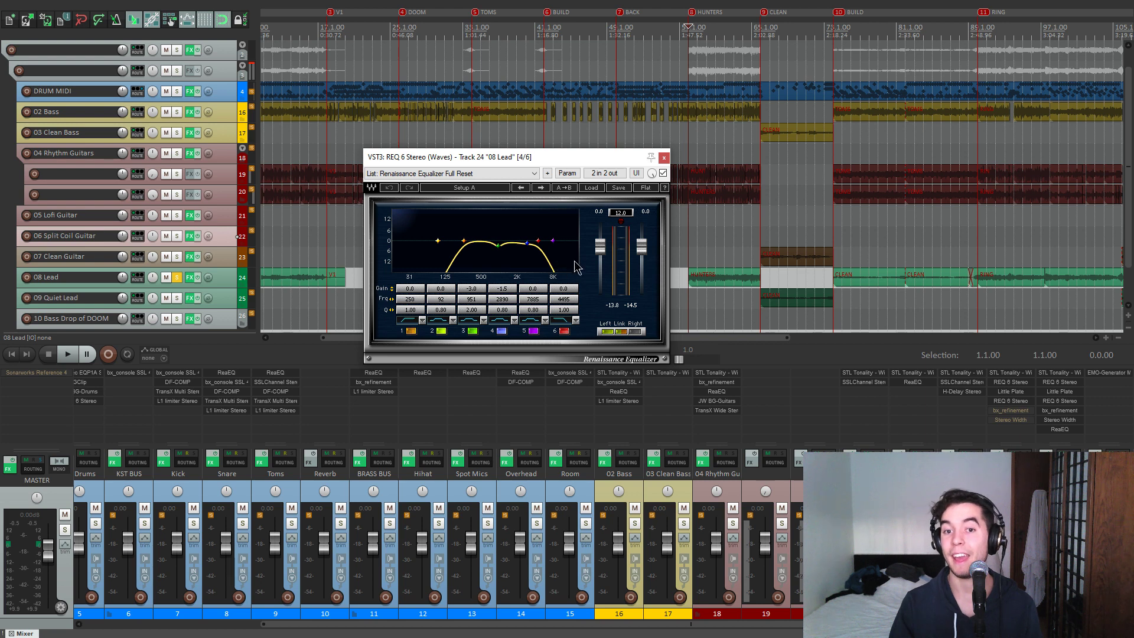
left_click_drag(569, 157, 570, 146)
Step: Play the Lead from the HUNTERS marker, comparing the second REQ 6 bypassed and active, and leave it active
left_click(662, 163)
key("space")
left_click(662, 162)
left_click(662, 162)
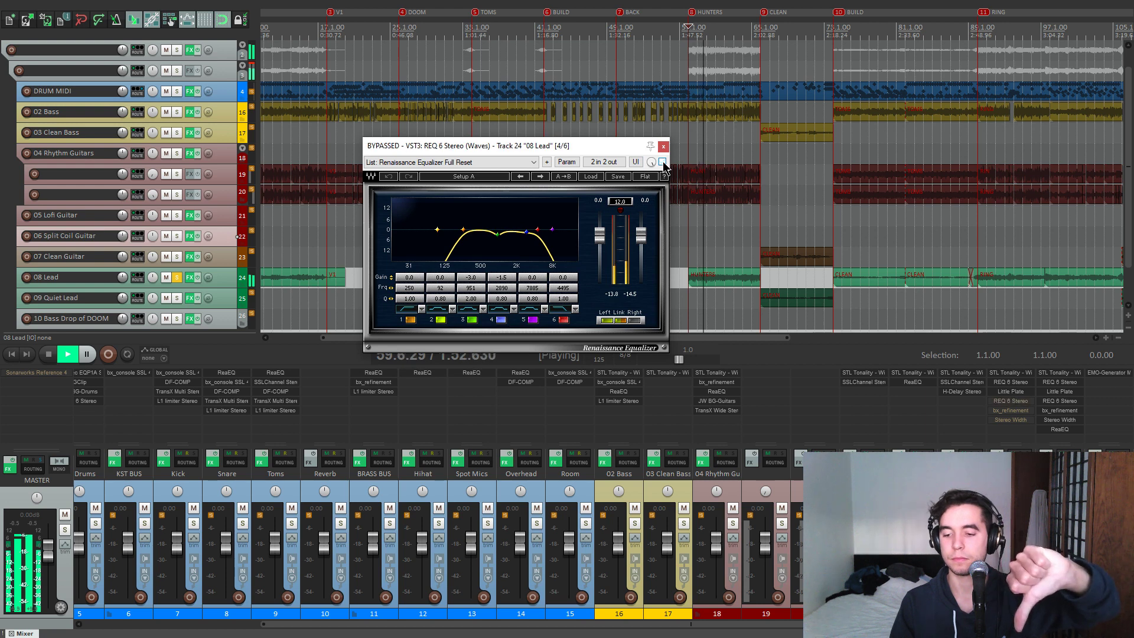
left_click(662, 163)
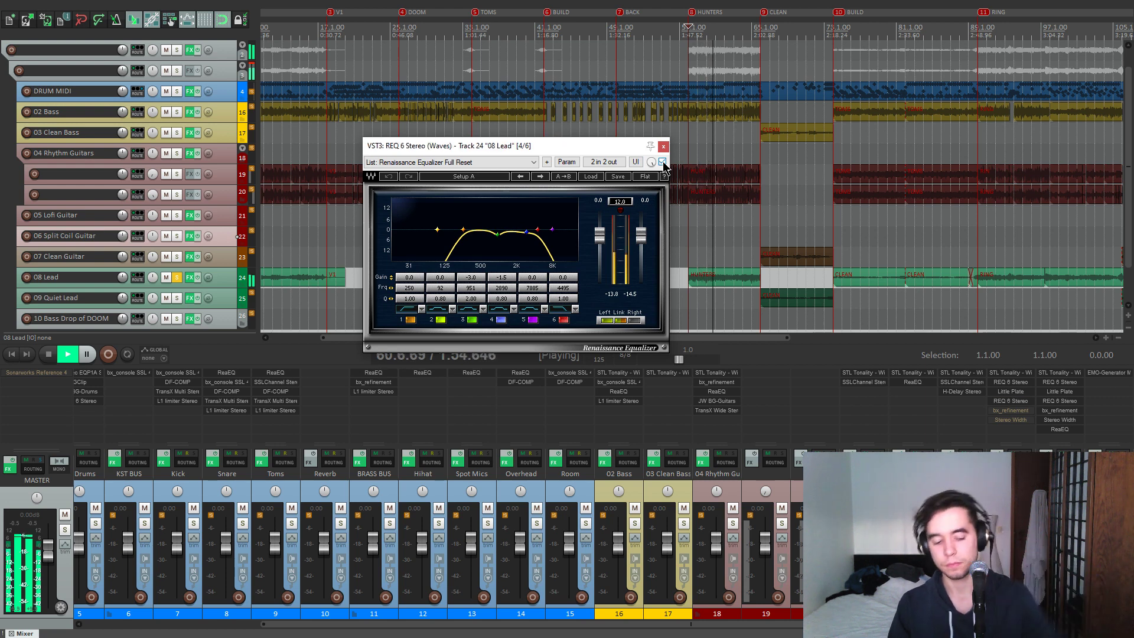
key("space")
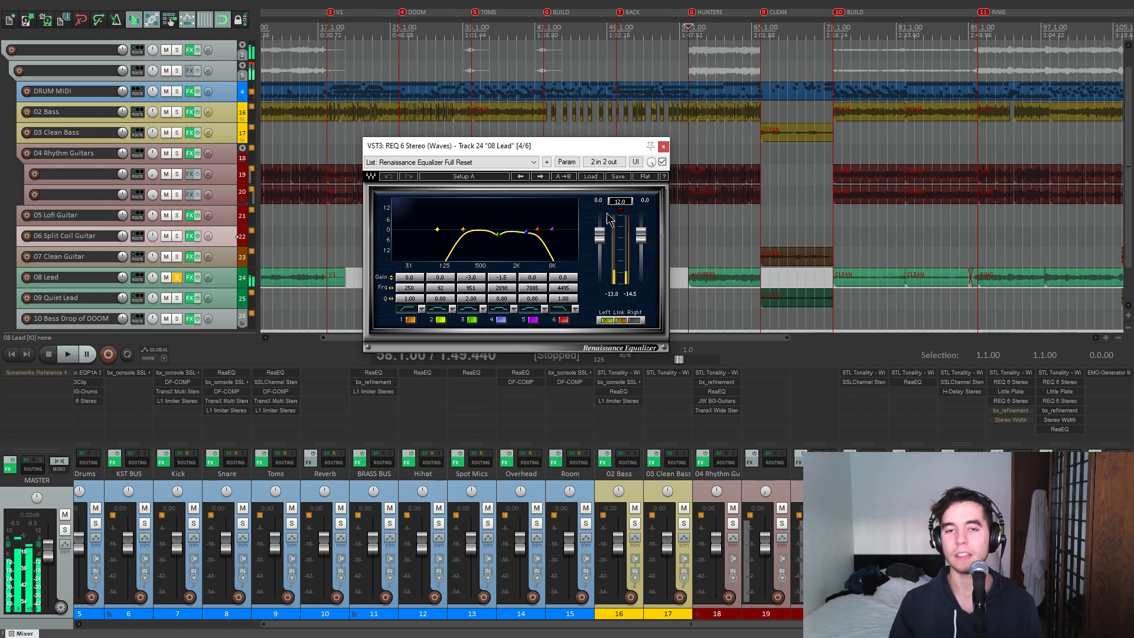
left_click_drag(570, 141, 610, 144)
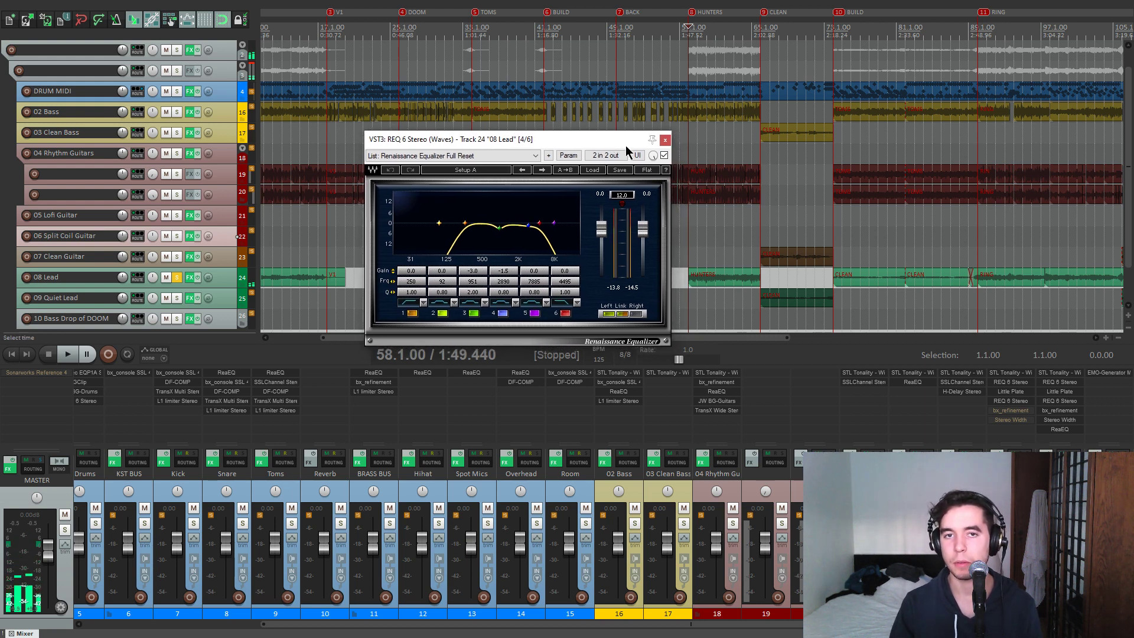
left_click(665, 140)
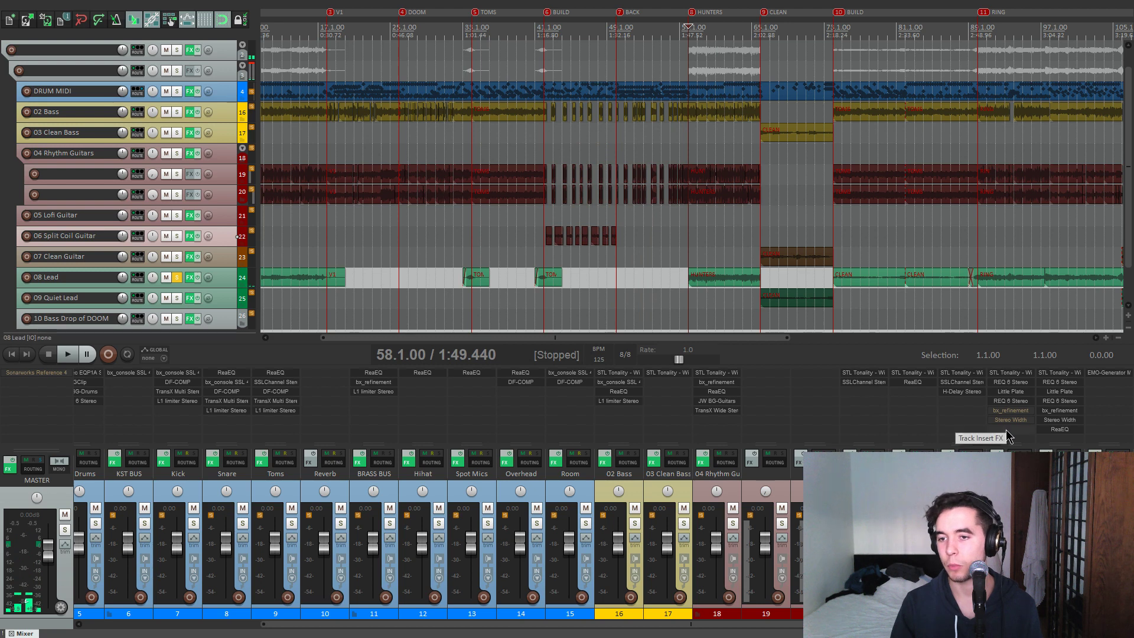
Step: Re-enable bx_refinement on the Lead and play from the HUNTERS marker while inspecting its damping and Solo Filter settings
left_click(1010, 412)
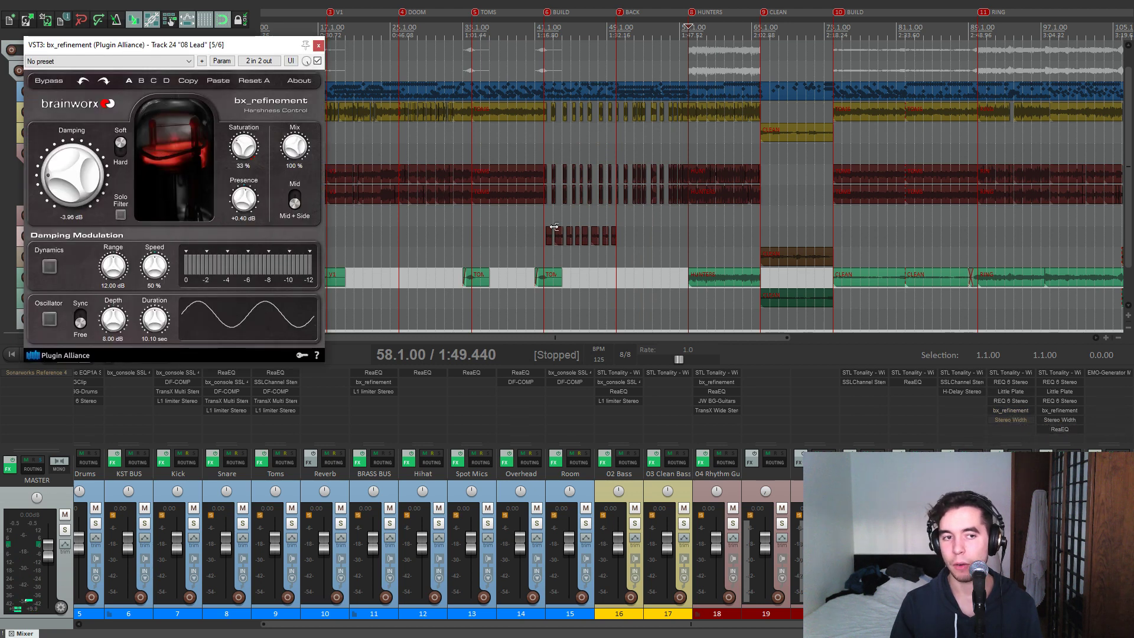
left_click_drag(256, 49, 547, 73)
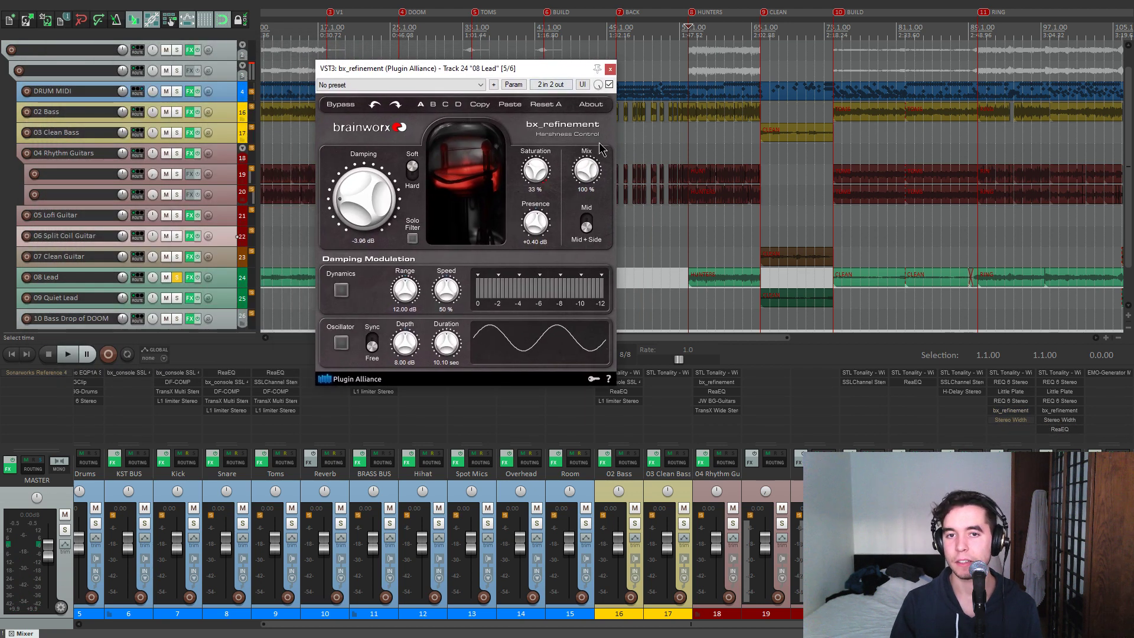
key("space")
left_click(412, 239)
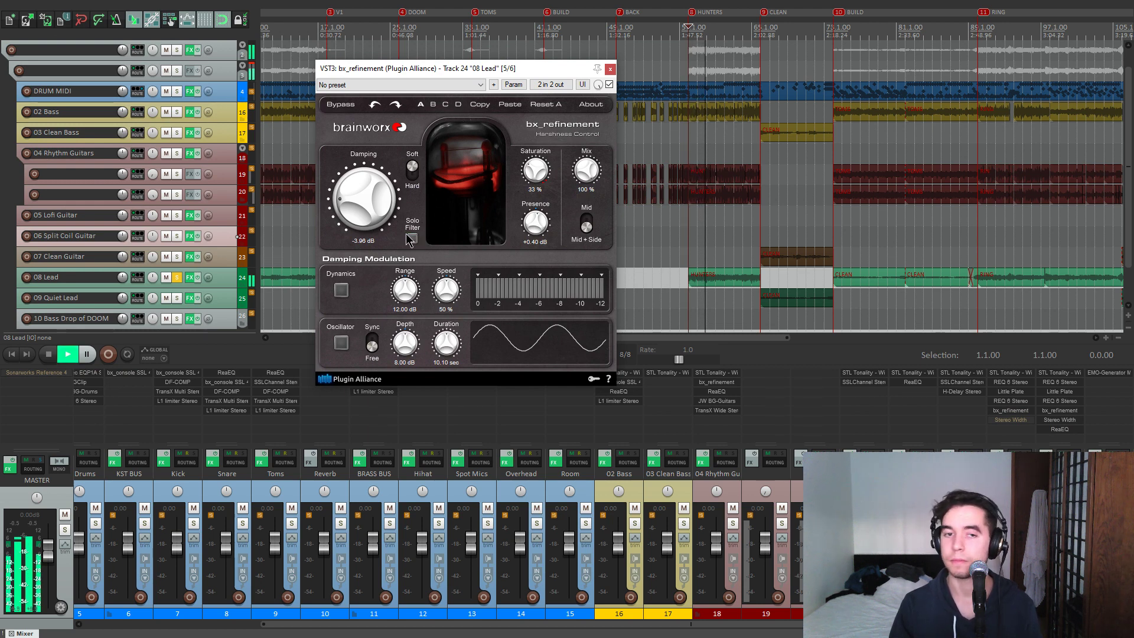
left_click(610, 69)
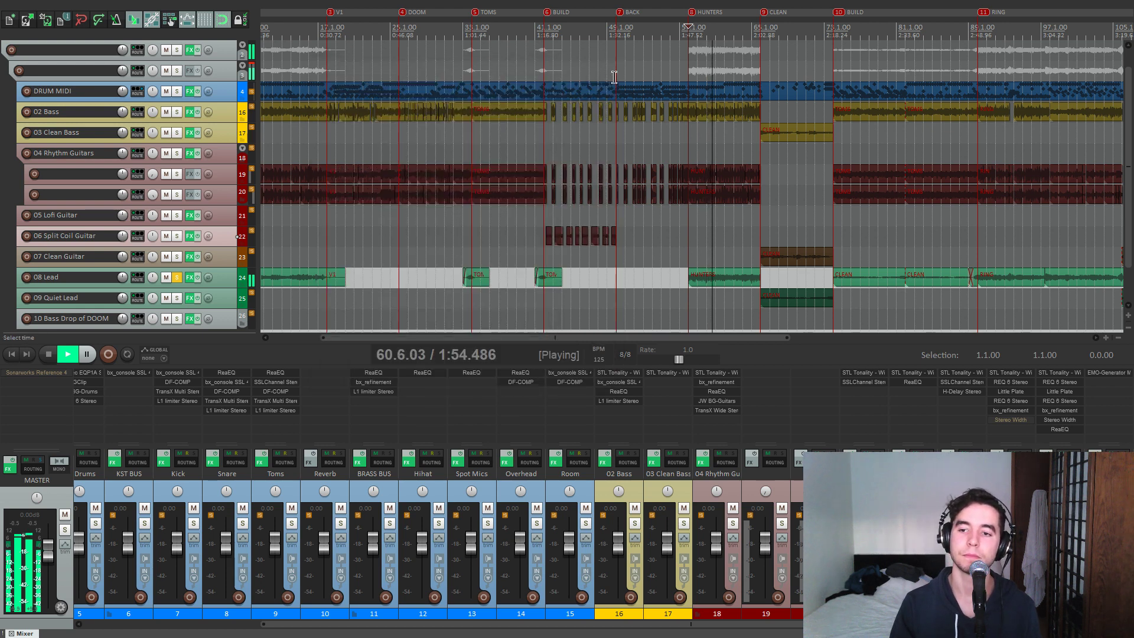
Step: Re-enable Stereo Width on the Lead while it plays, and inspect its center boost and gain settings
left_click(1013, 420)
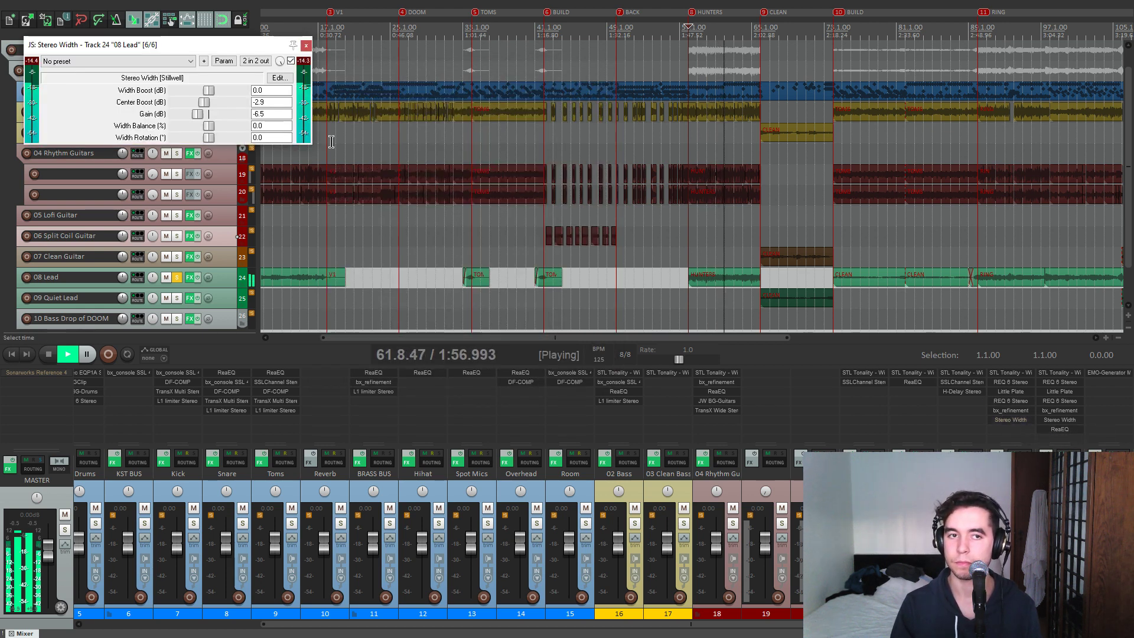
key("space")
left_click_drag(243, 47, 556, 130)
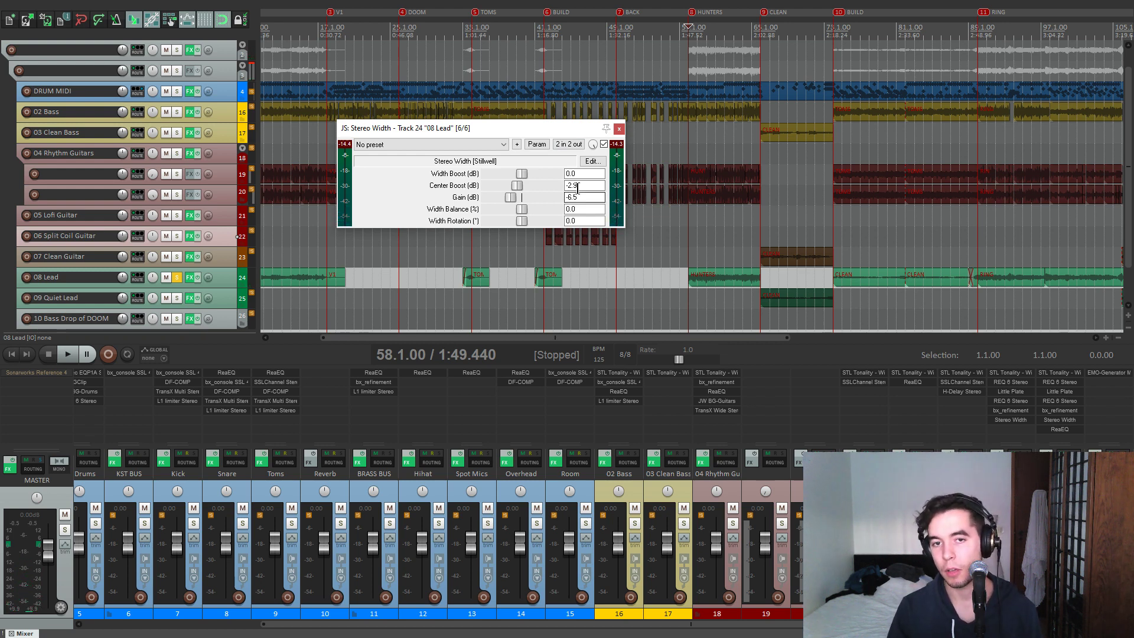
left_click_drag(586, 198, 499, 203)
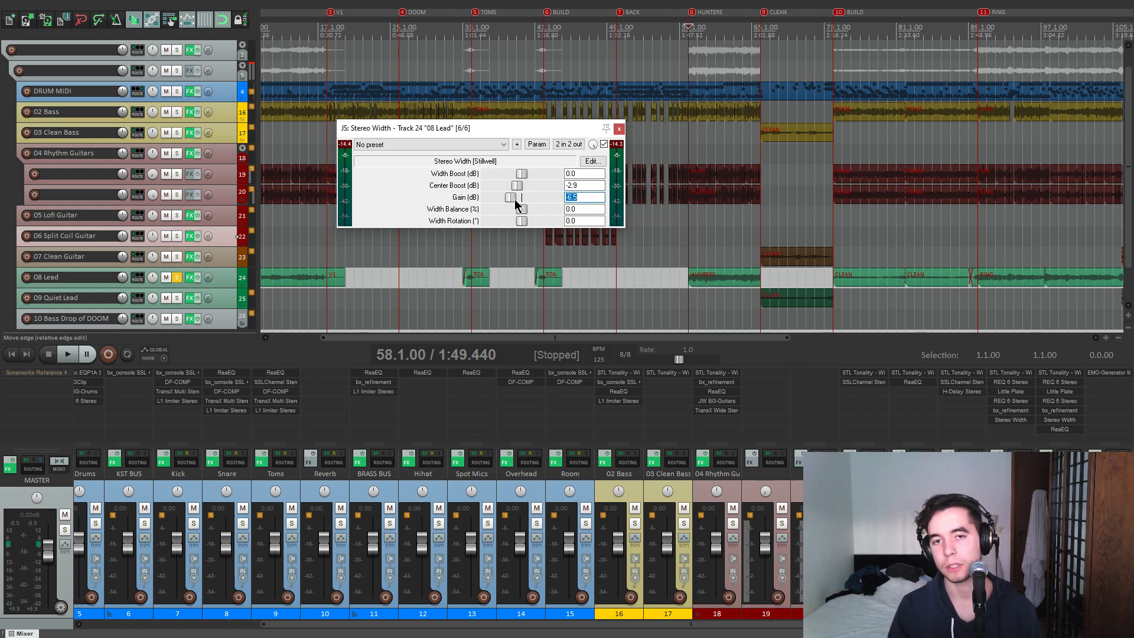
left_click_drag(511, 130, 514, 132)
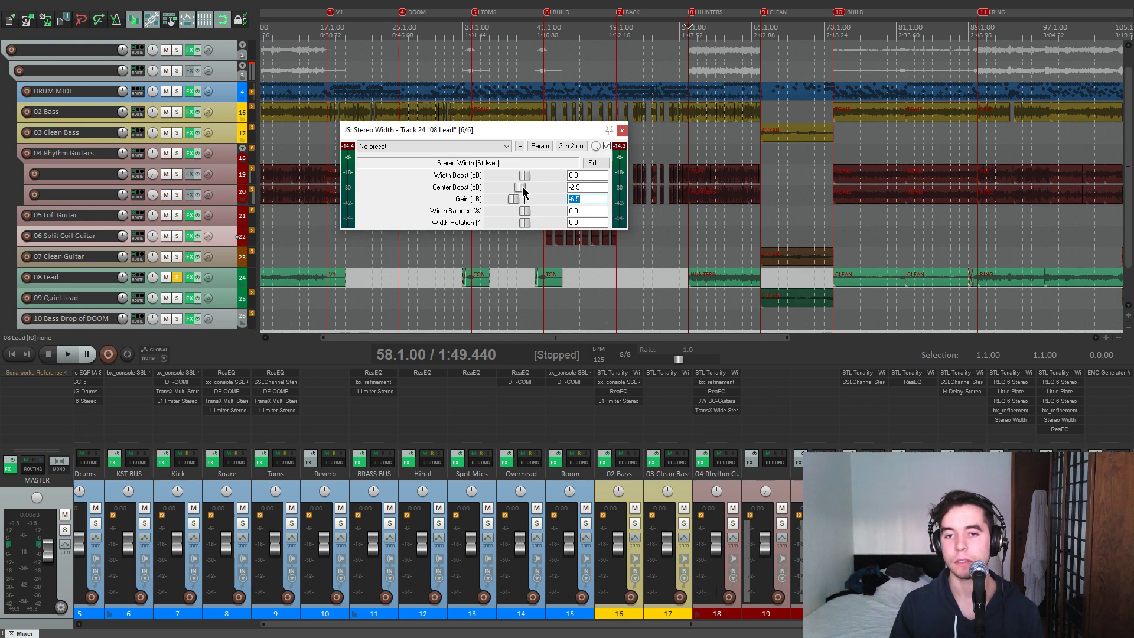
Step: Play the Lead with Stereo Width's center boost lowered to -20.0 dB and switch the master output to mono
key("space")
left_click_drag(522, 187, 484, 191)
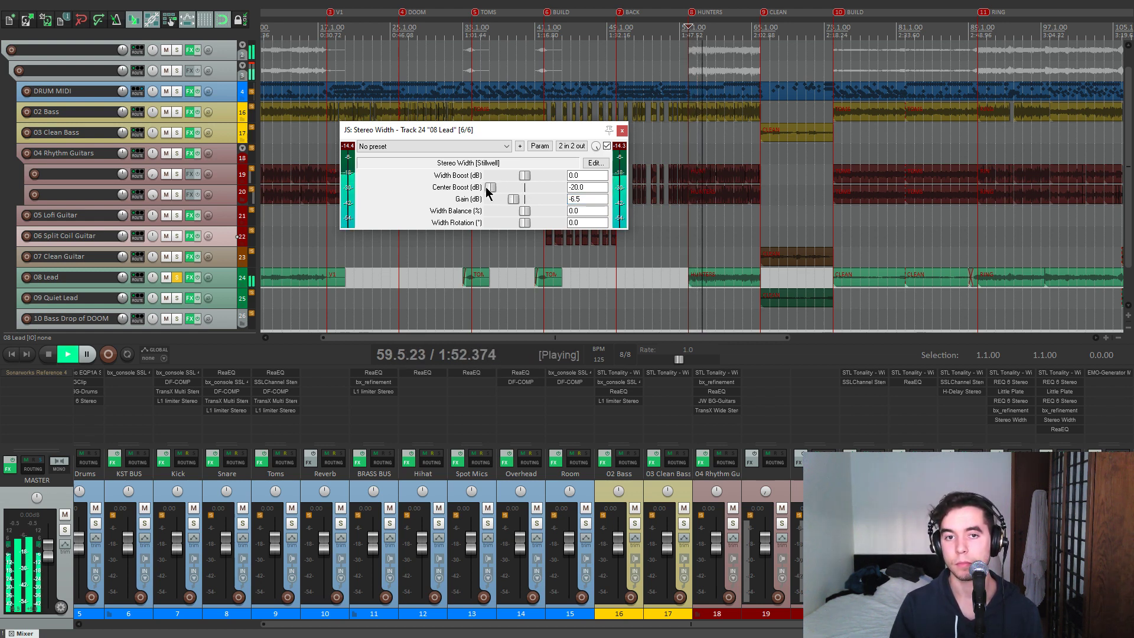
left_click(63, 466)
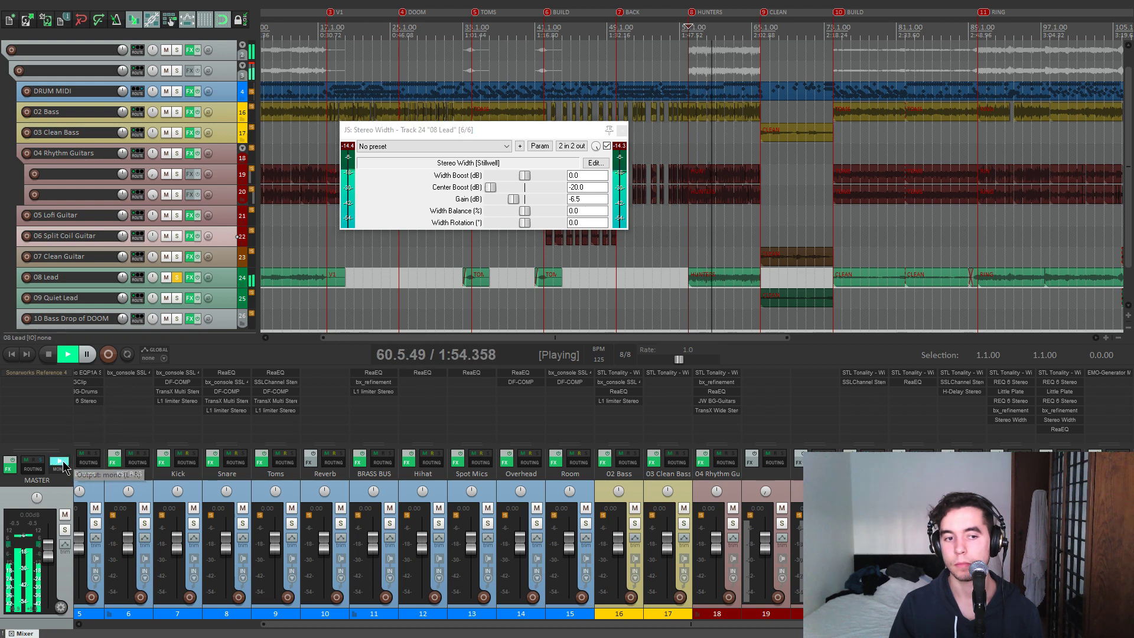
key("space")
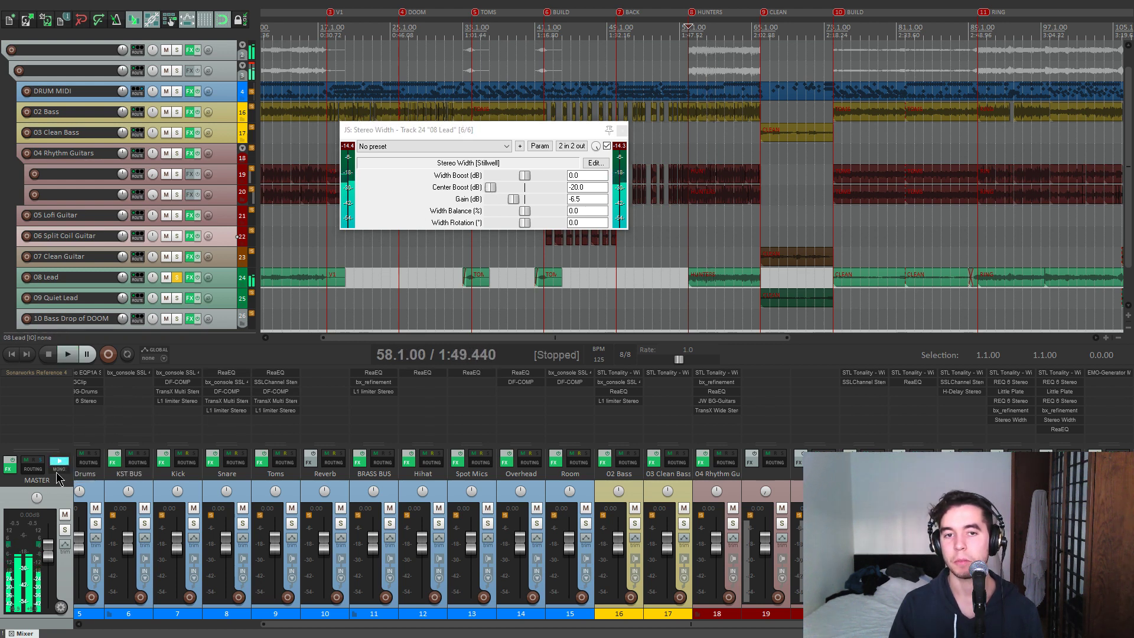
Step: Play the Lead in mono while sweeping Stereo Width's center boost, ending at -18.3 dB
key("space")
left_click_drag(490, 187, 495, 186)
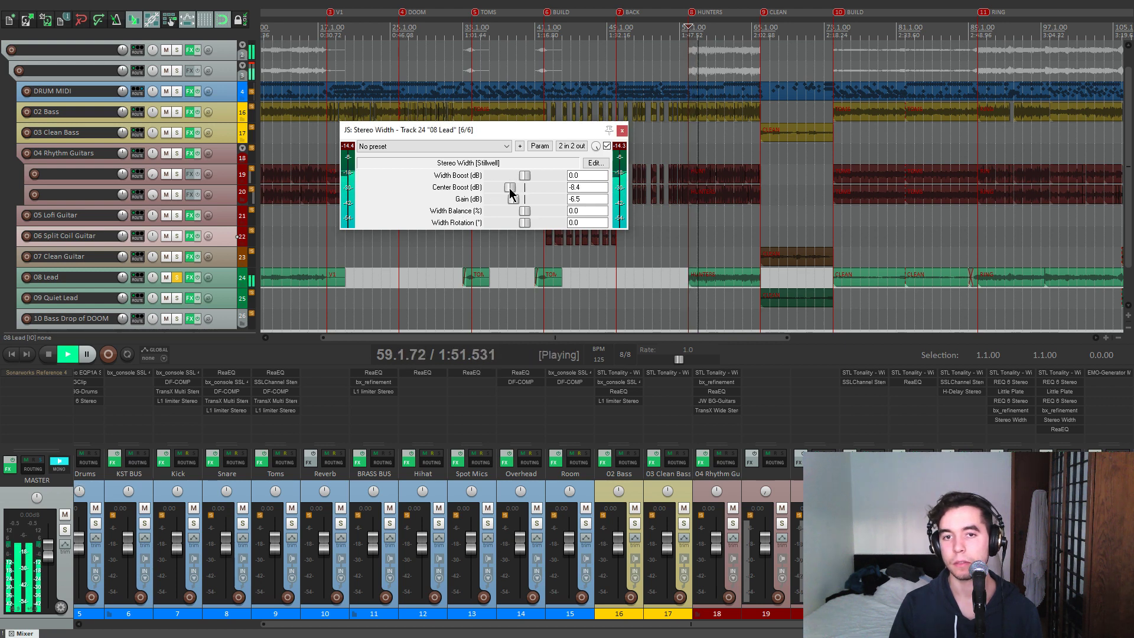
left_click_drag(495, 187, 493, 187)
key("space")
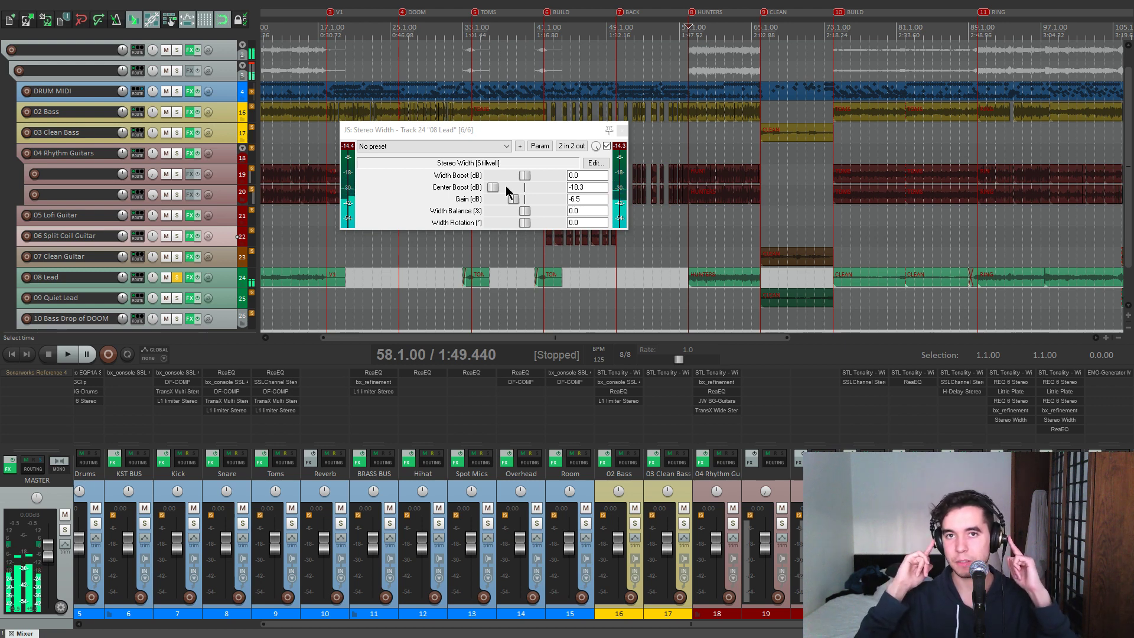
Step: Compare more Stereo Width center boost amounts during playback of the Lead and settle on -3.1 dB
mouse_move(506, 187)
left_mouse_down()
mouse_move(489, 188)
mouse_move(519, 183)
mouse_move(490, 194)
left_mouse_up()
key("space")
left_click_drag(488, 193, 516, 192)
key("space")
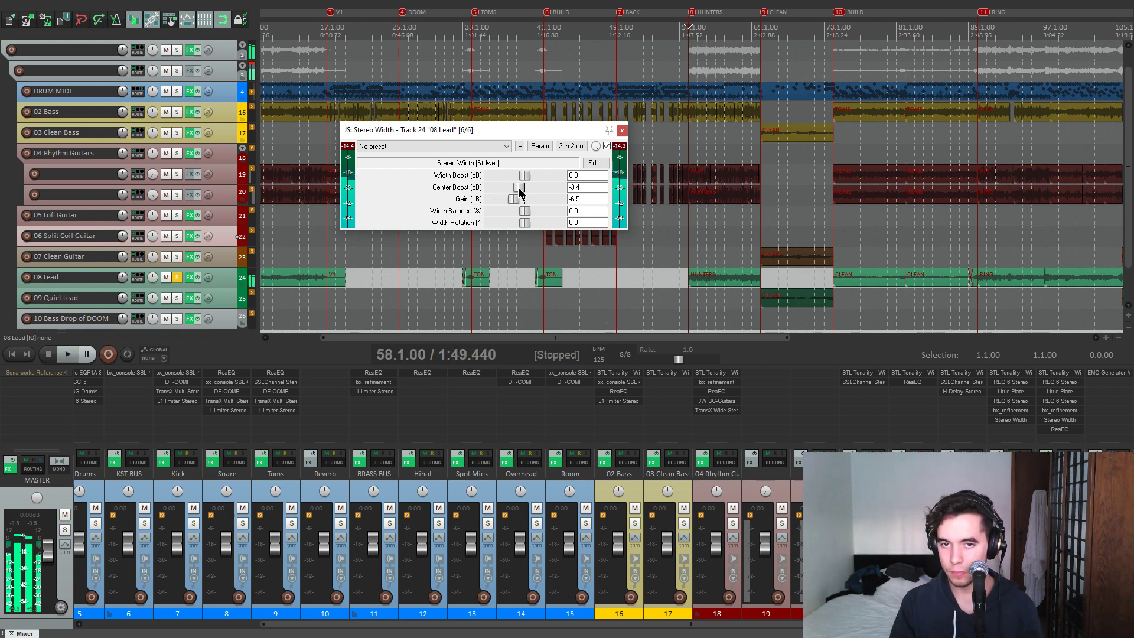
left_click_drag(518, 187, 519, 187)
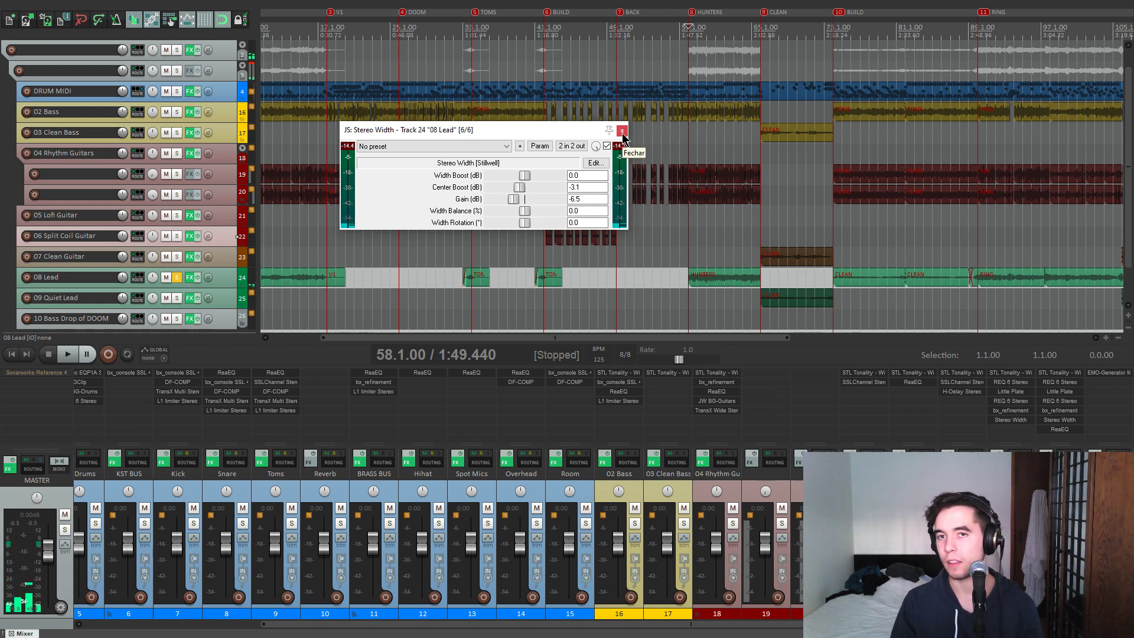
Step: Reopen Stereo Width on the Lead, review its center boost and gain settings, and close it
left_click_drag(623, 136, 598, 155)
left_click(598, 153)
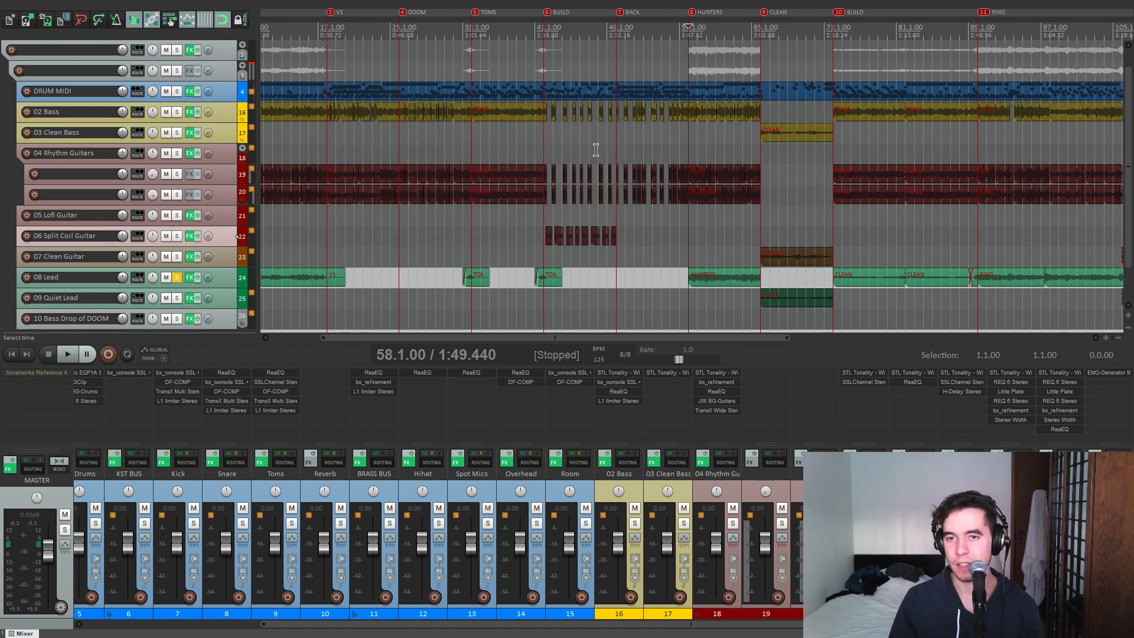
left_click(1019, 419)
left_click_drag(538, 154, 546, 139)
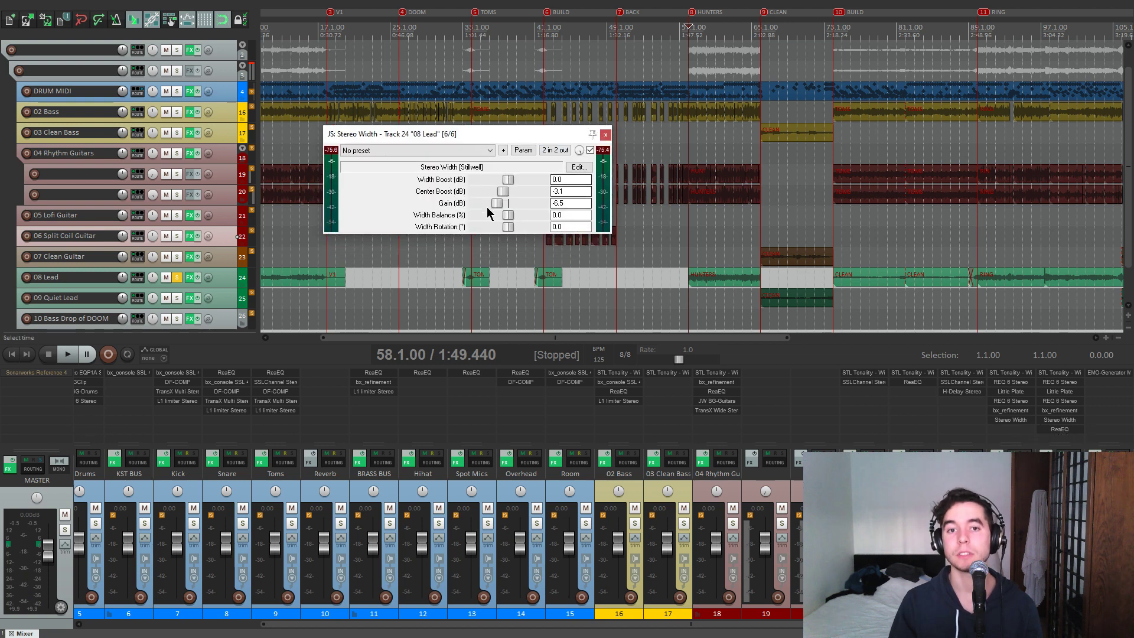
left_click(606, 135)
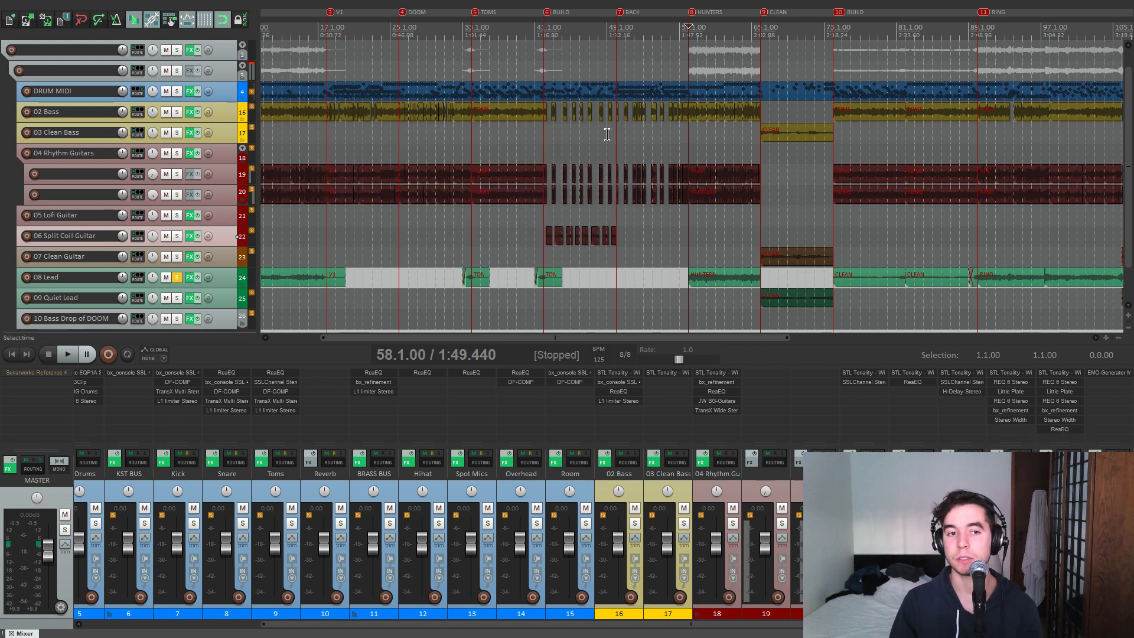
Step: Unsolo the Lead, solo 09 Quiet Lead, and play it from the CLEAN marker
left_click(177, 277)
left_click(176, 298)
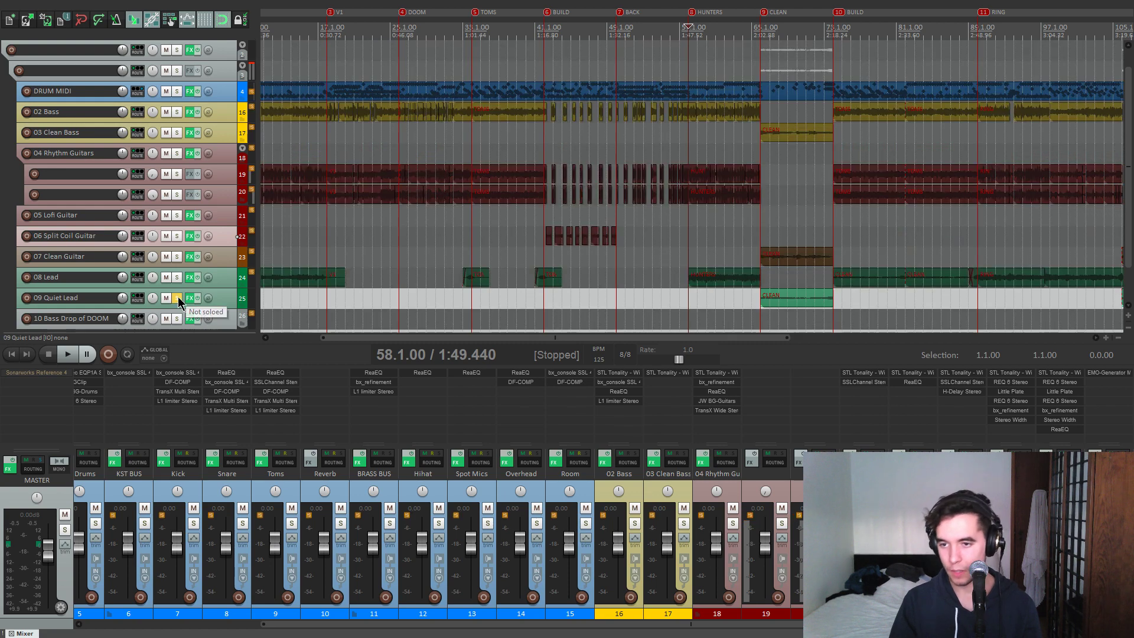
left_click(760, 237)
scroll(759, 239, "down", 4)
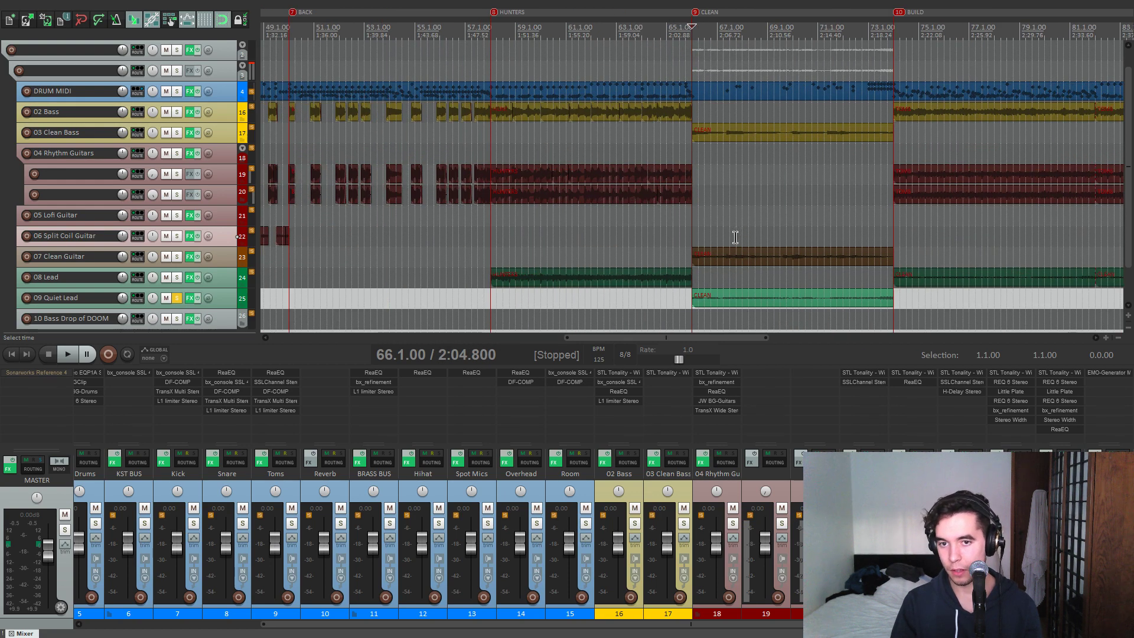
key("space")
Step: Inspect the low-pass band of the ReaEQ on the Quiet Lead while playing from the CLEAN marker
left_click(190, 298)
left_click_drag(263, 45, 535, 116)
key("space")
left_click(466, 205)
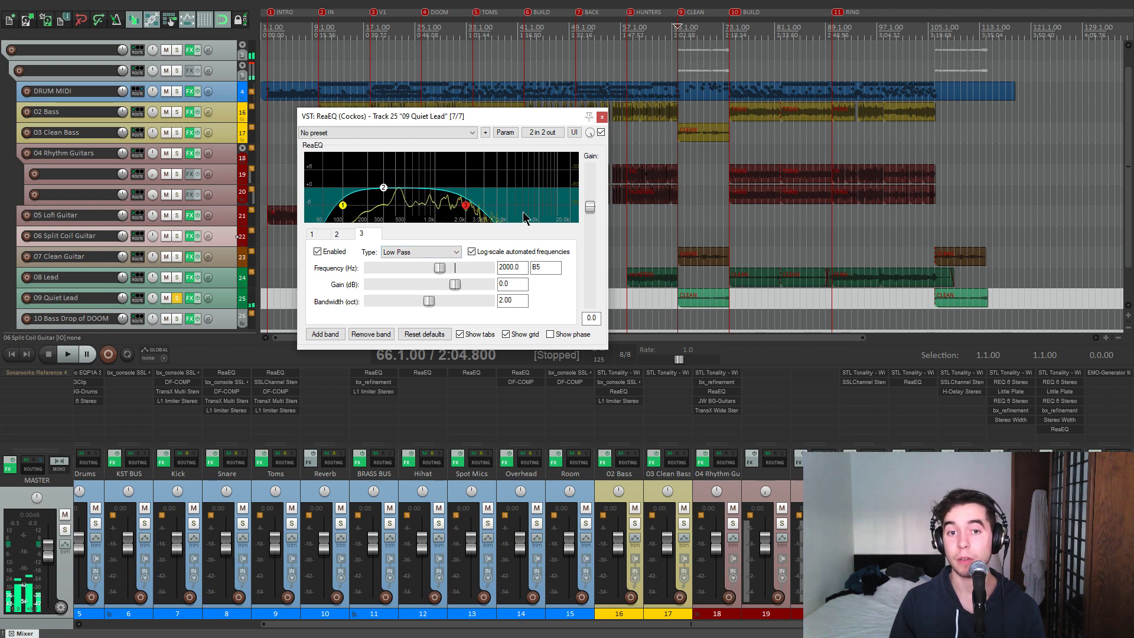
left_click(601, 116)
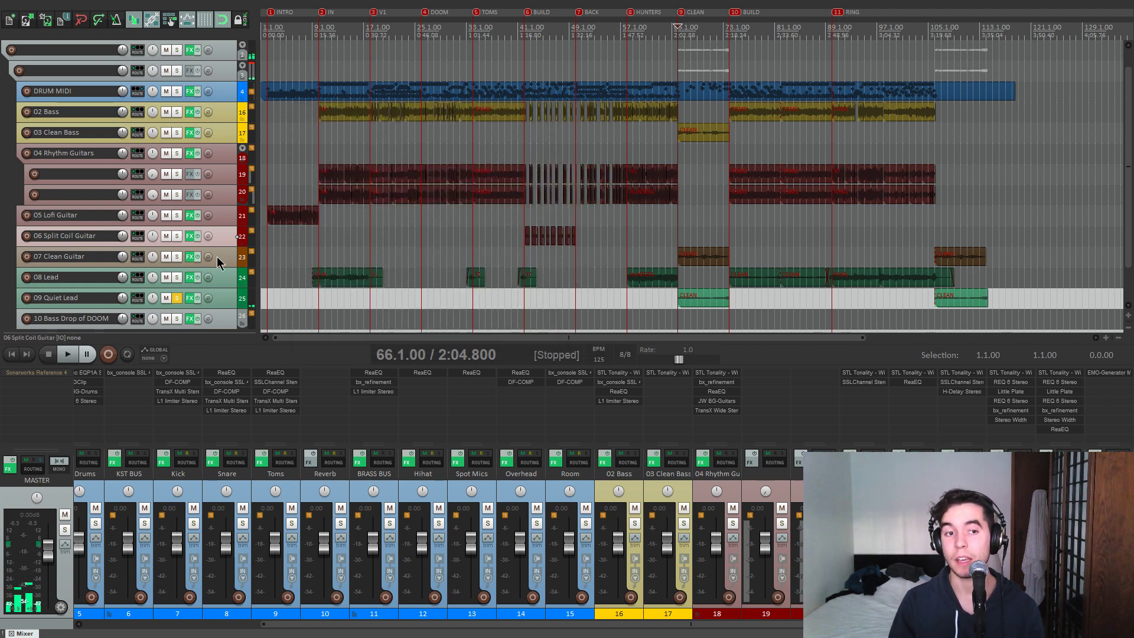
Step: Unsolo the Quiet Lead and play the full mix from the CLEAN marker
left_click(176, 298)
key("space")
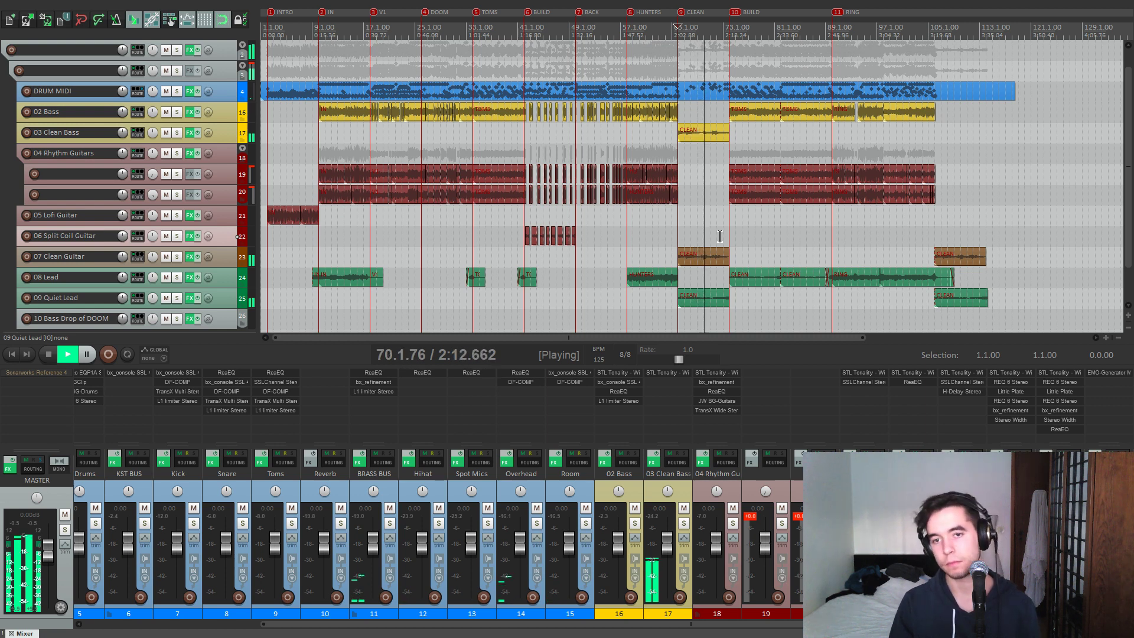
key("space")
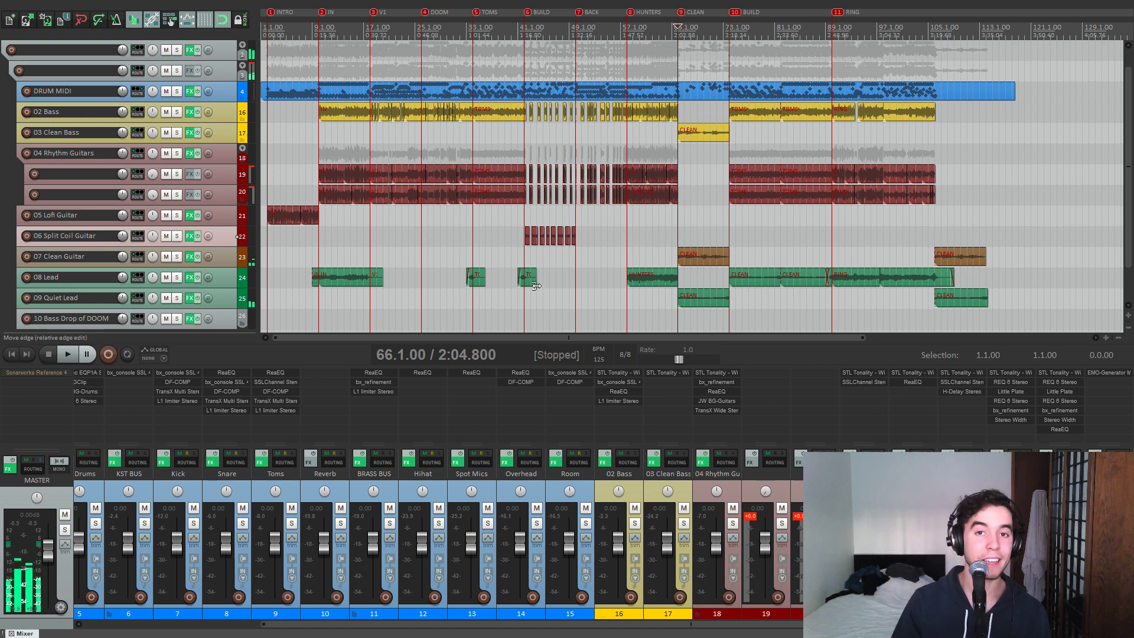
Step: Solo 10 Bass Drop of DOOM and play it from the BACK marker
key("7")
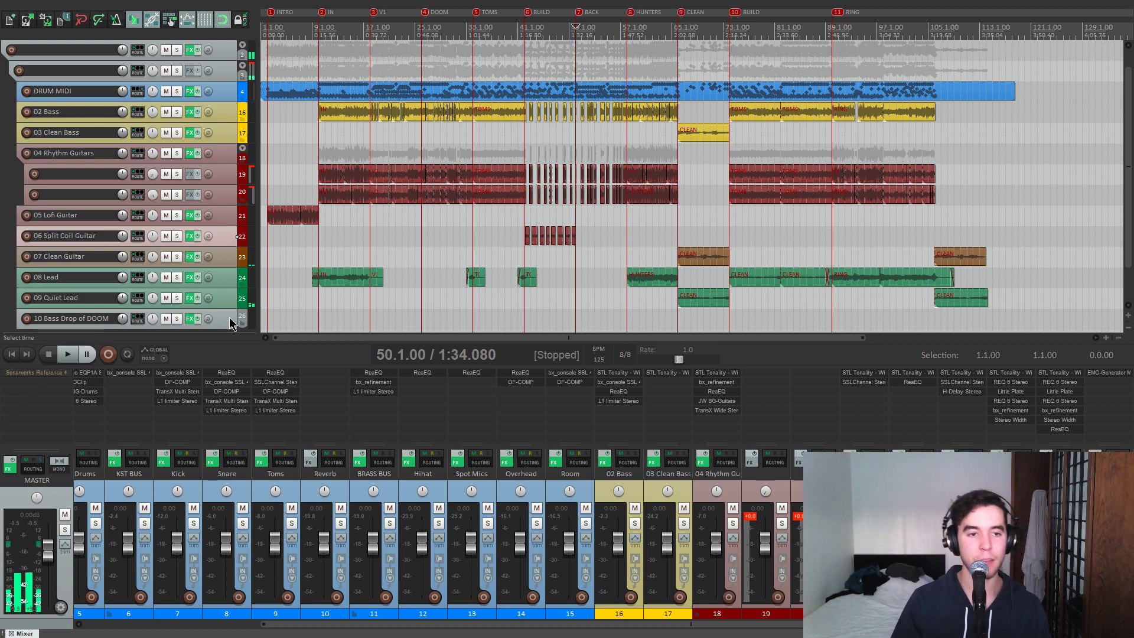
left_click(176, 319)
key("space")
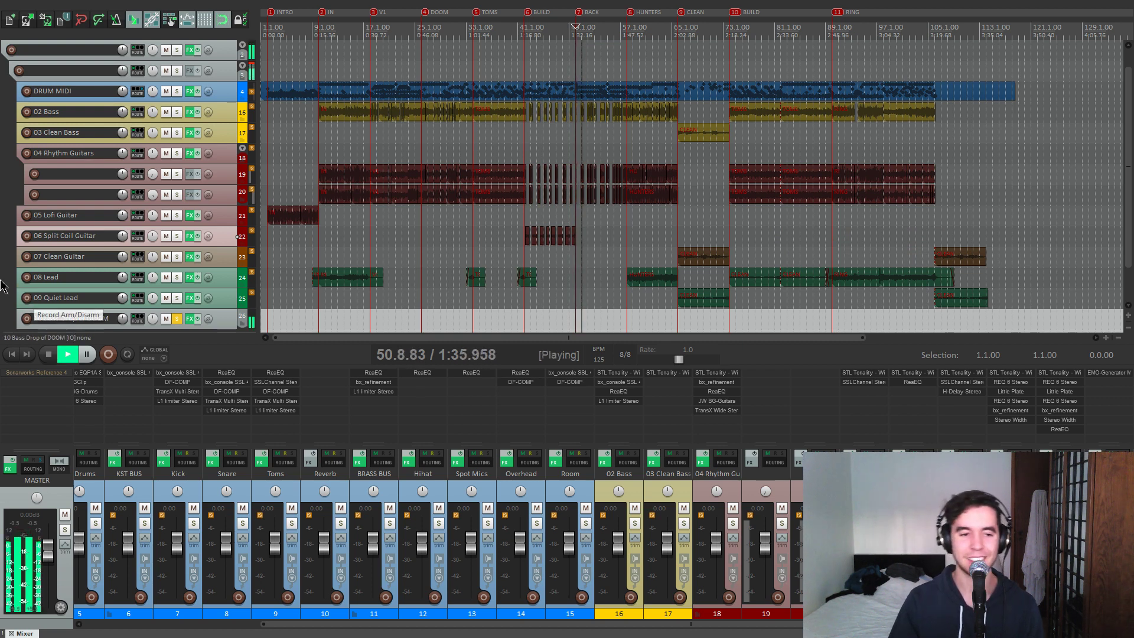
key("space")
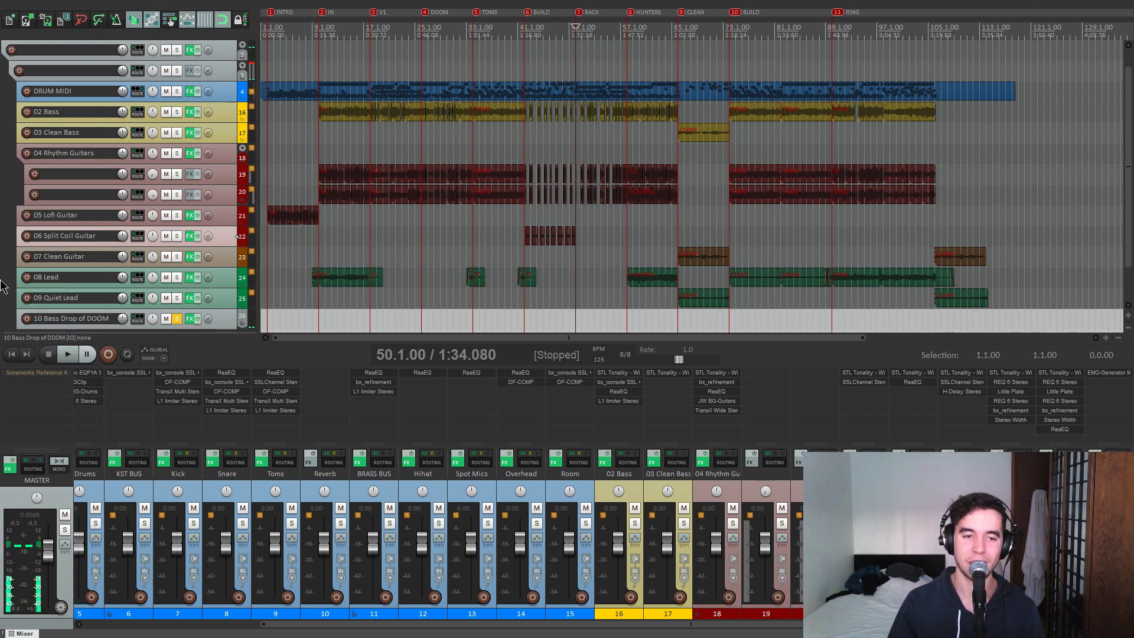
Step: Show all active envelopes of 10 Bass Drop of DOOM and examine its volume and frequency automation around the BACK marker
scroll(9, 290, "down", 1)
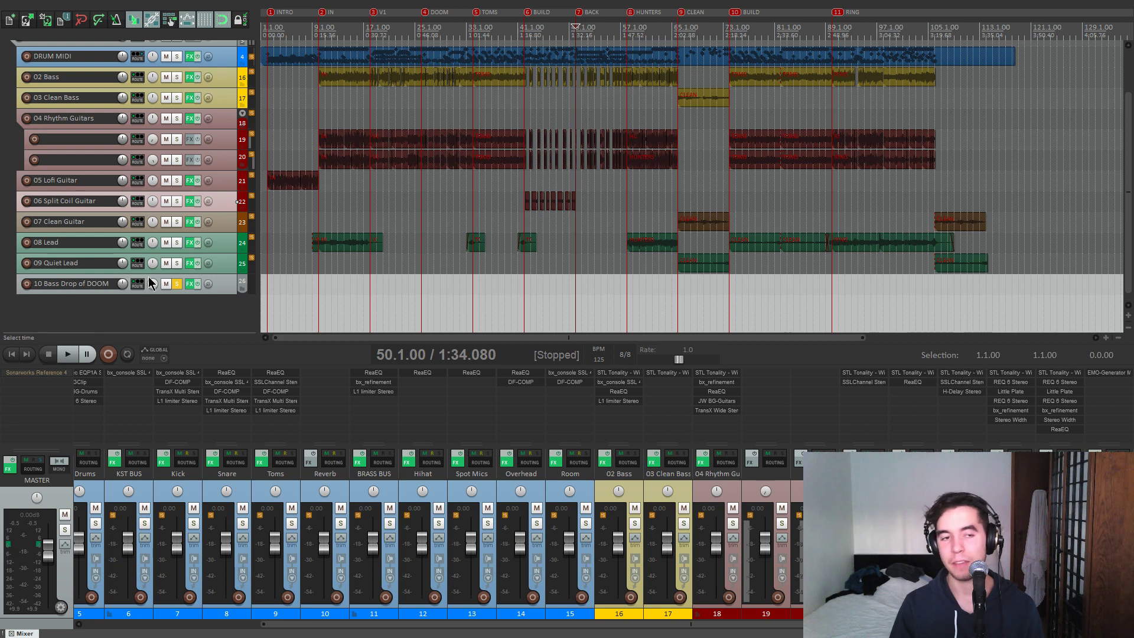
scroll(45, 274, "up", 2)
scroll(45, 274, "up", 3)
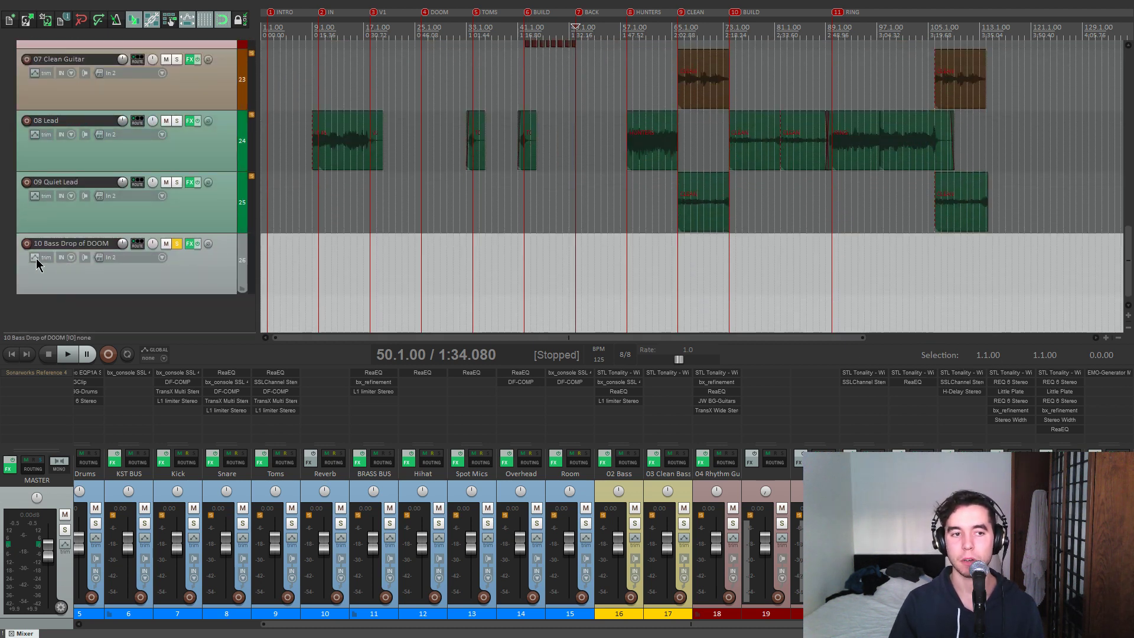
left_click(35, 258)
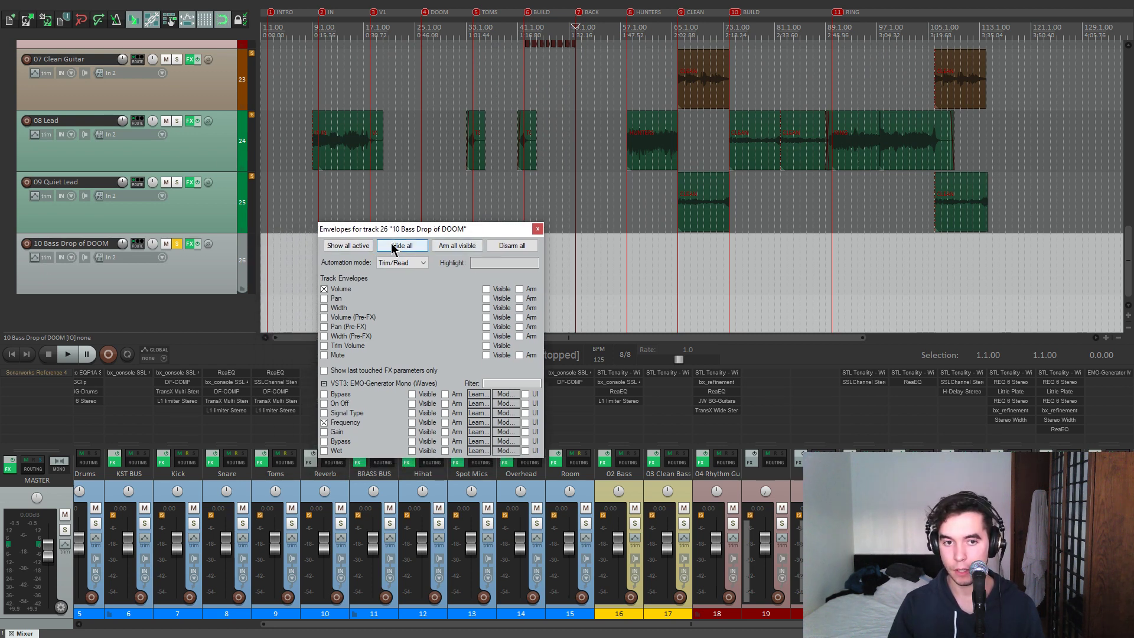
left_click(348, 246)
left_click(538, 229)
scroll(636, 227, "down", 3)
scroll(636, 228, "up", 5)
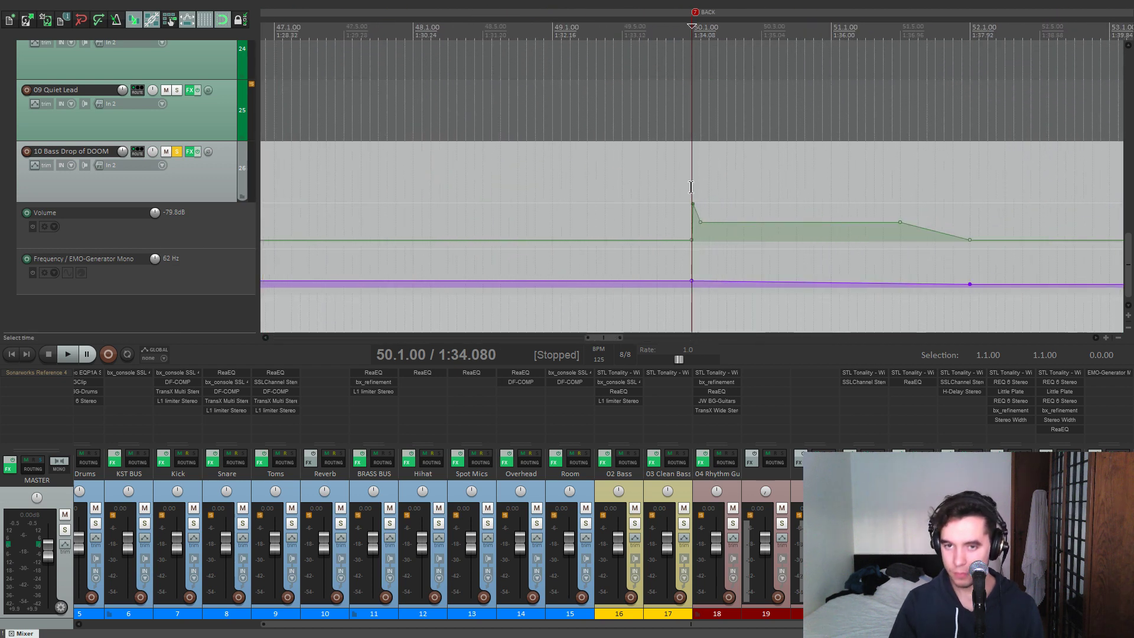
scroll(694, 189, "down", 4)
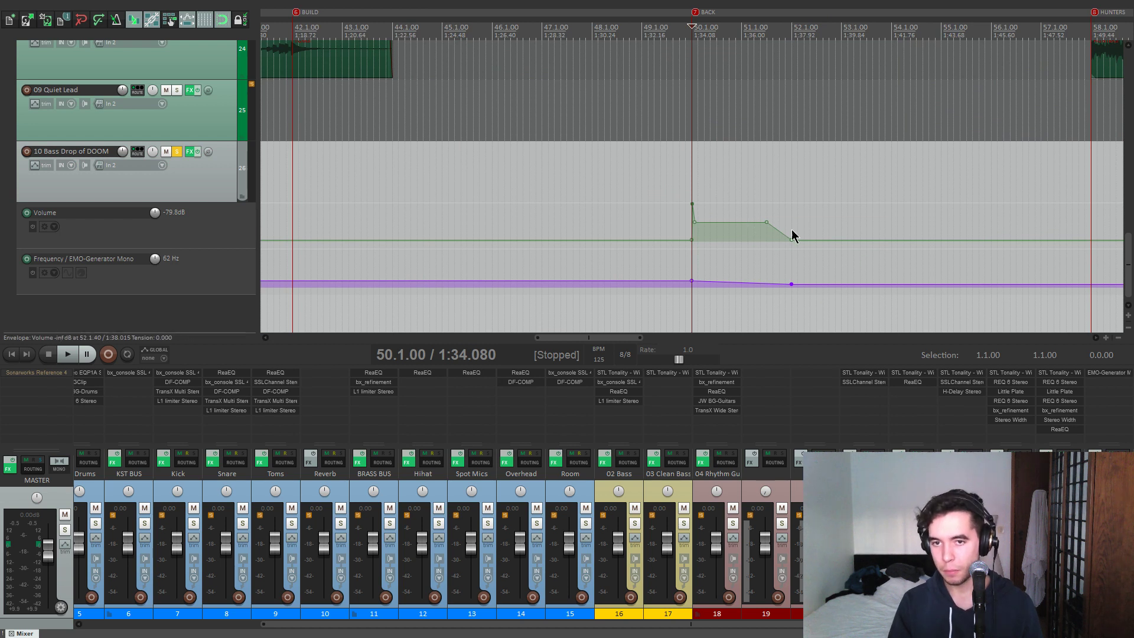
Step: Open EMO-Generator Mono on the Bass Drop track and compare its frequency just after and just before the BACK marker
left_click(696, 177)
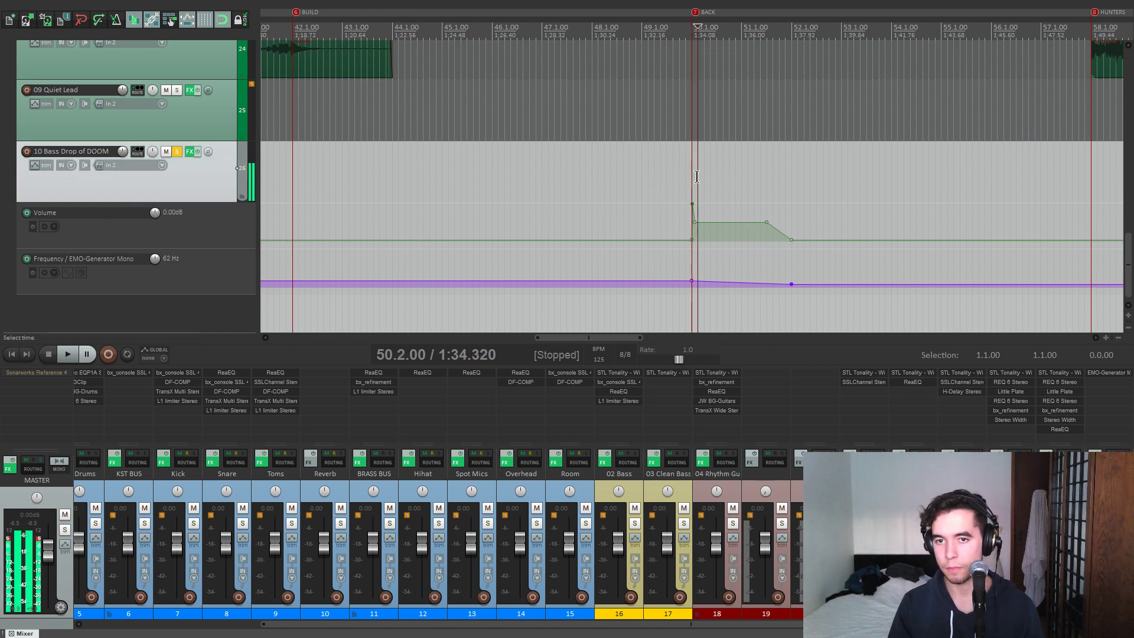
left_click(1108, 372)
left_click_drag(177, 45, 575, 72)
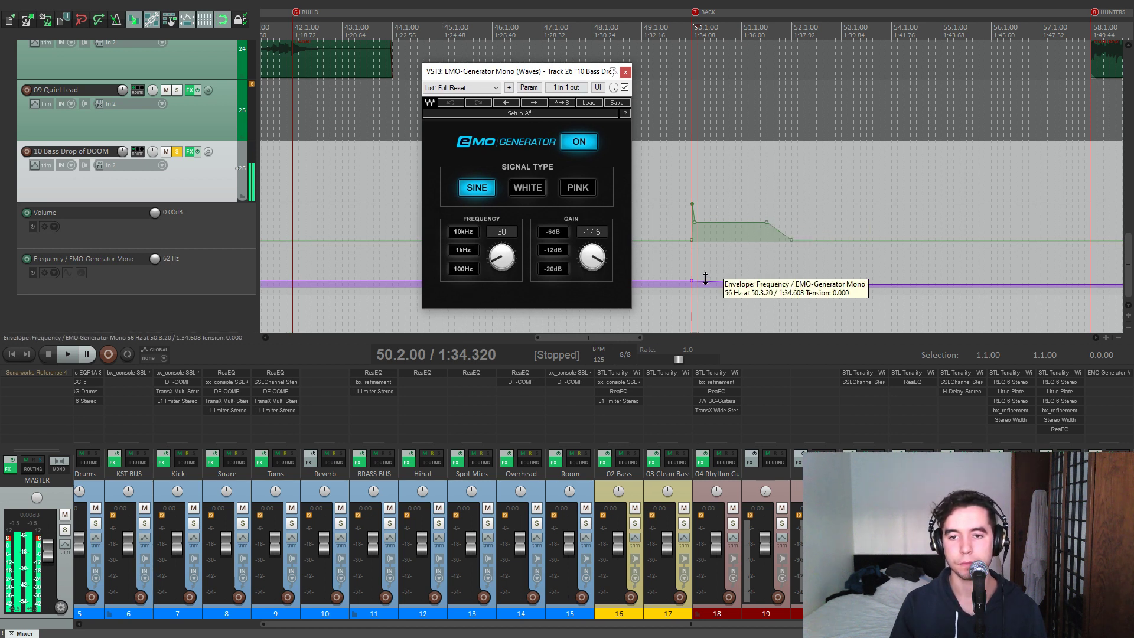
left_click(678, 268)
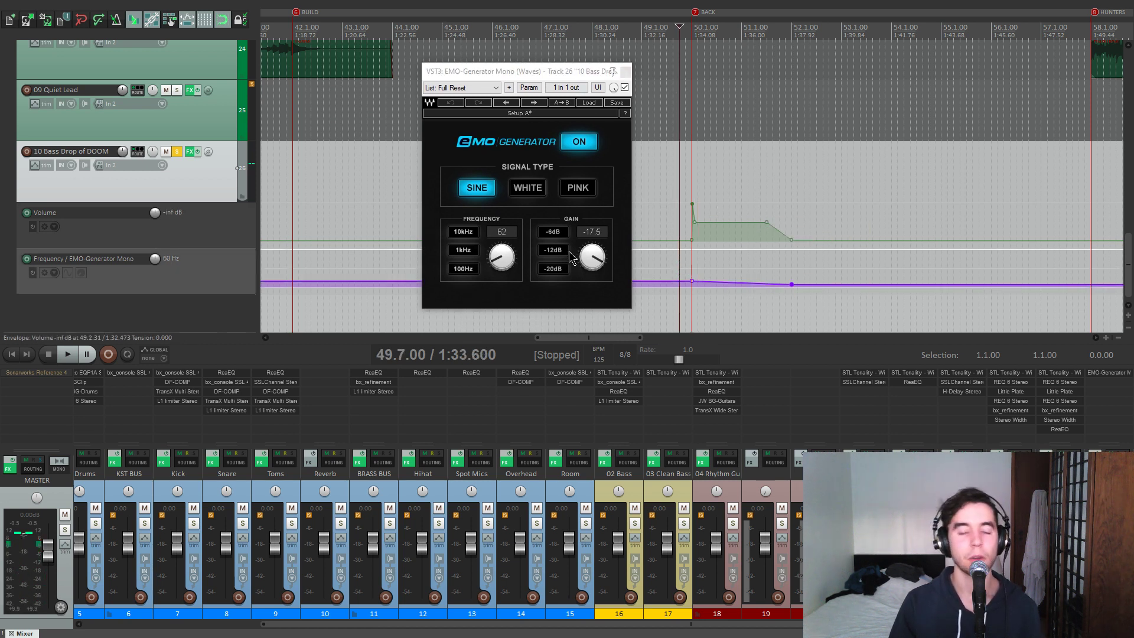
Step: Compare EMO-Generator Mono's frequency just after and just before the BACK marker, and reposition its window beside the envelopes
left_click(698, 267)
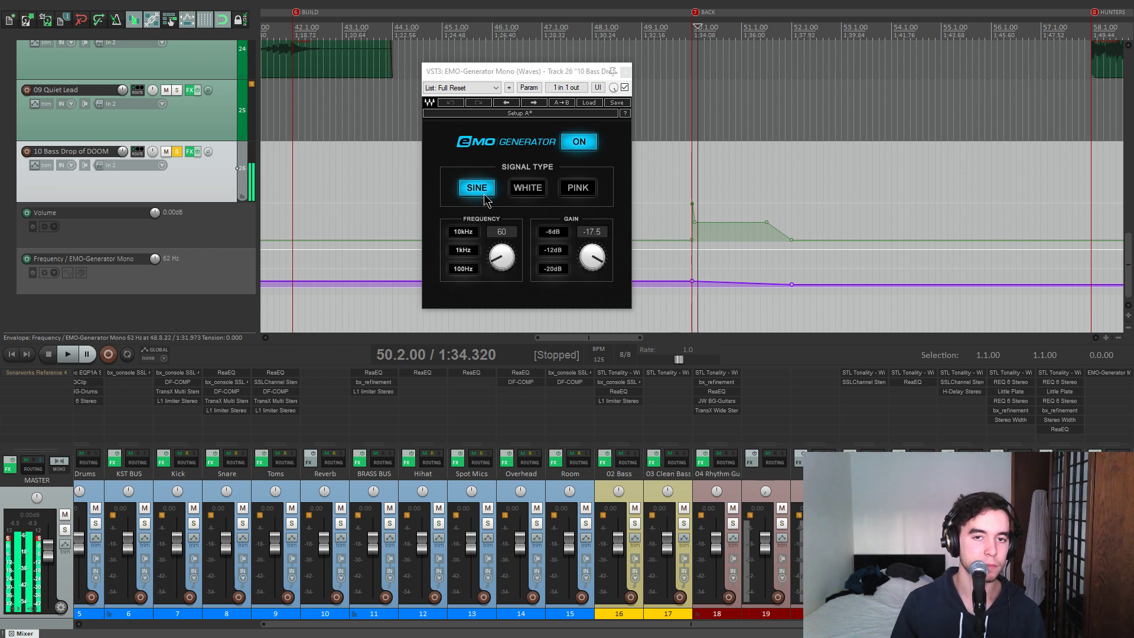
left_click(685, 194)
scroll(685, 195, "up", 3)
left_click_drag(518, 71, 502, 74)
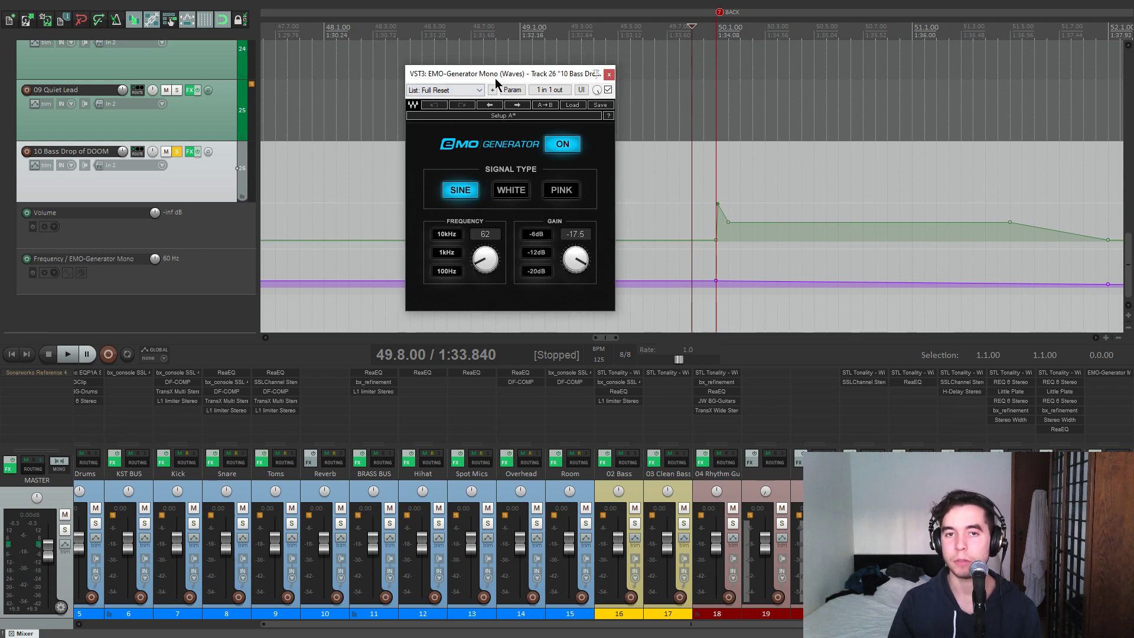
left_click_drag(495, 79, 506, 93)
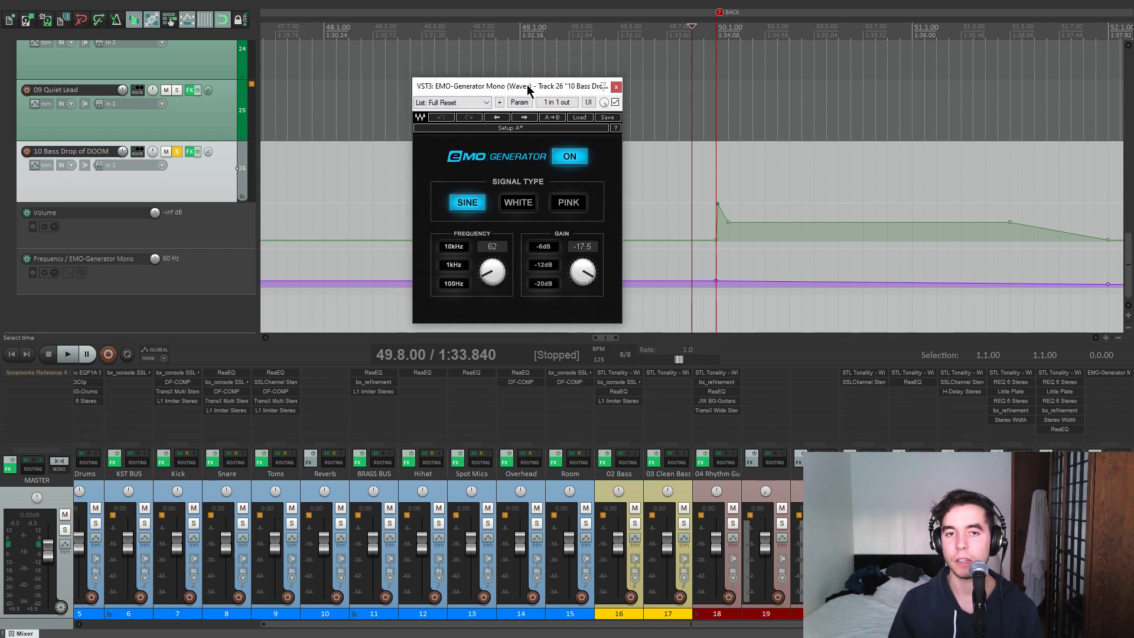
left_click_drag(554, 91, 551, 90)
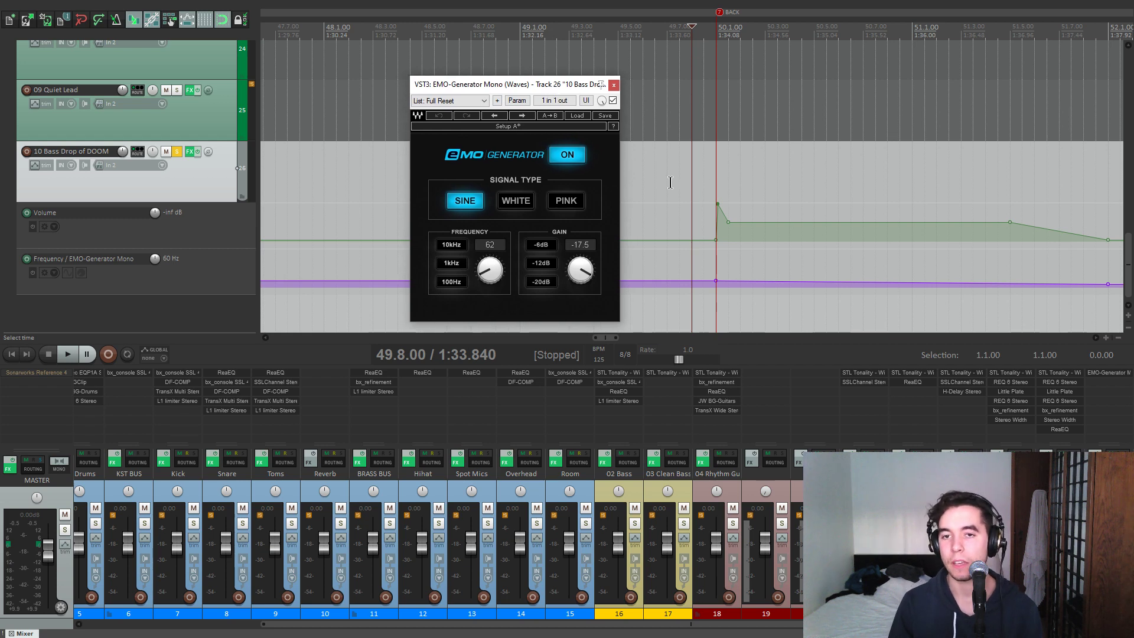
left_click_drag(548, 95, 553, 95)
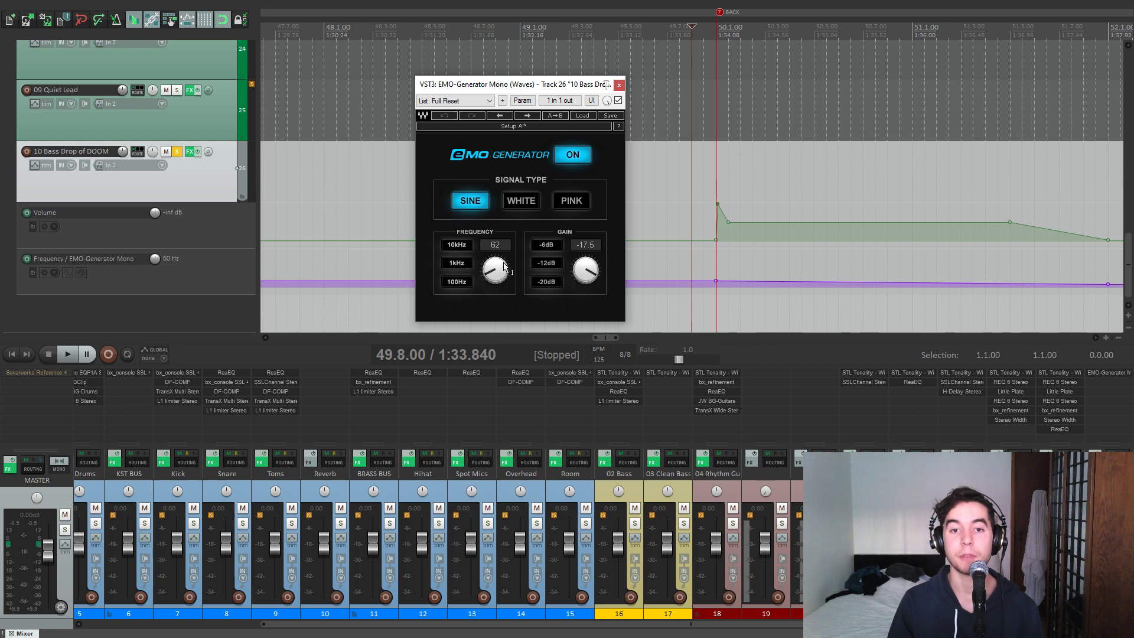
Step: Examine the frequency envelope around the BACK marker against the generator's setting, and close the EMO-Generator Mono window
scroll(711, 274, "down", 3)
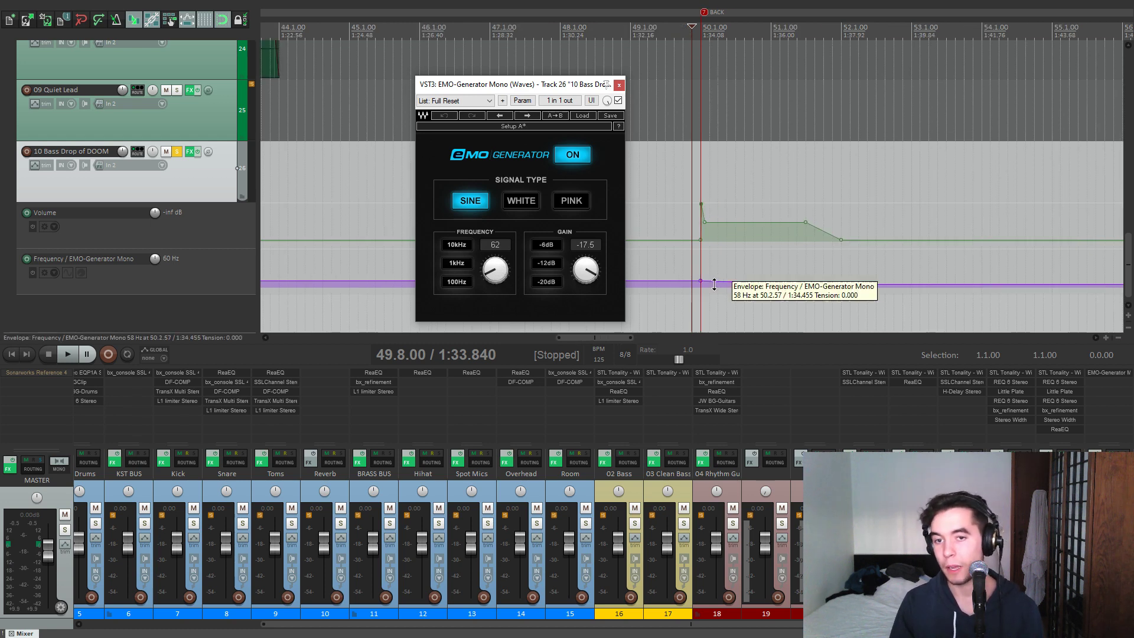
scroll(720, 248, "down", 1)
scroll(732, 225, "up", 2)
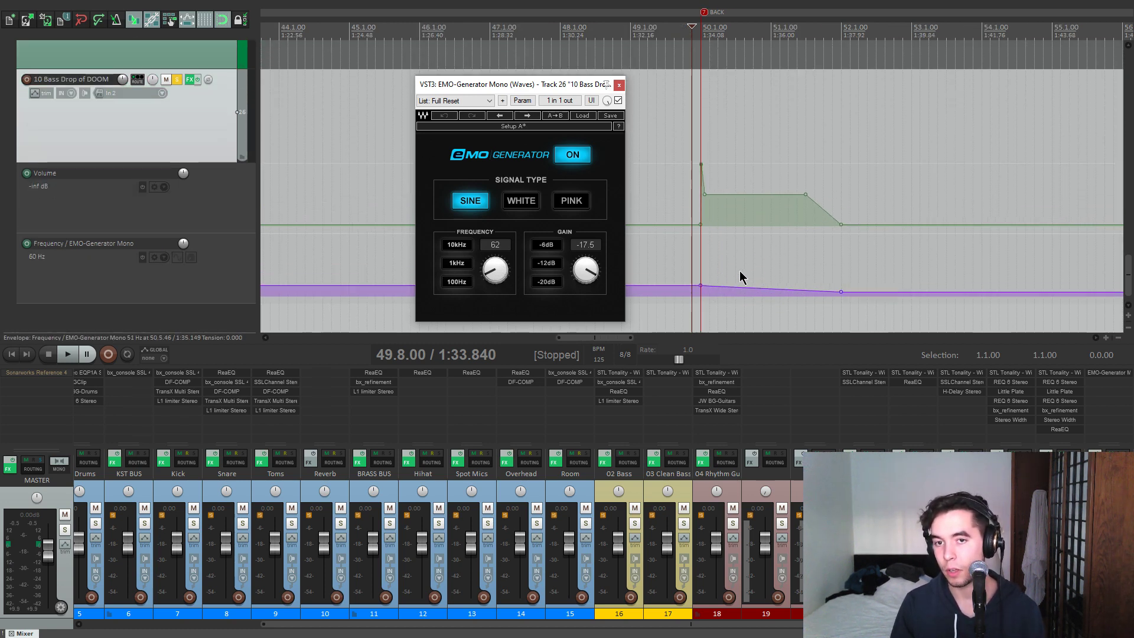
scroll(720, 207, "up", 2)
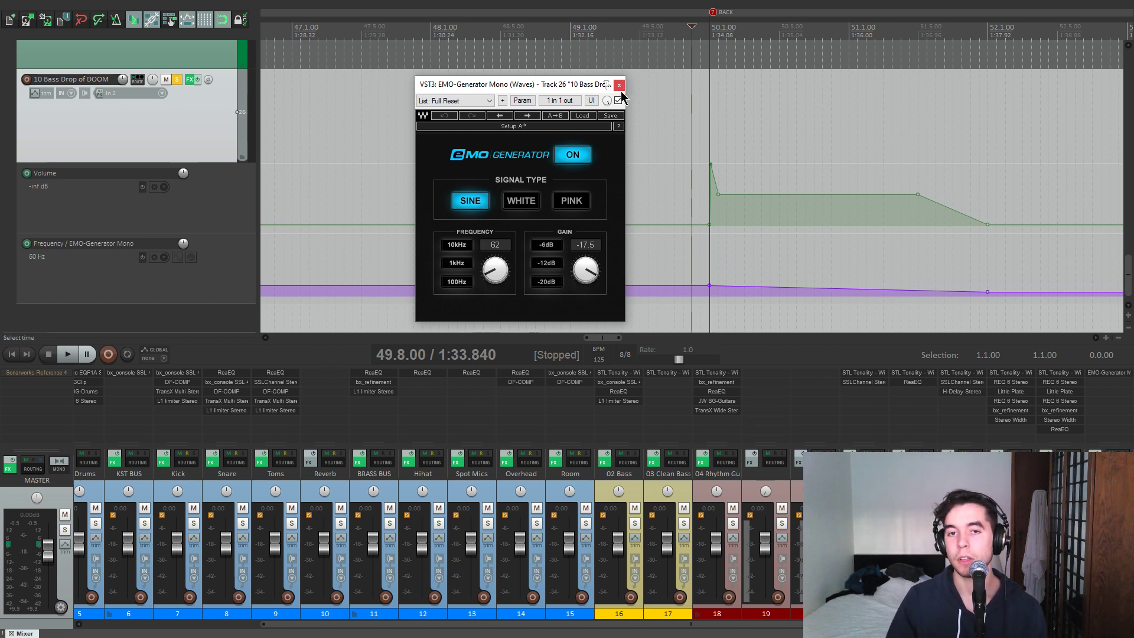
left_click(726, 154)
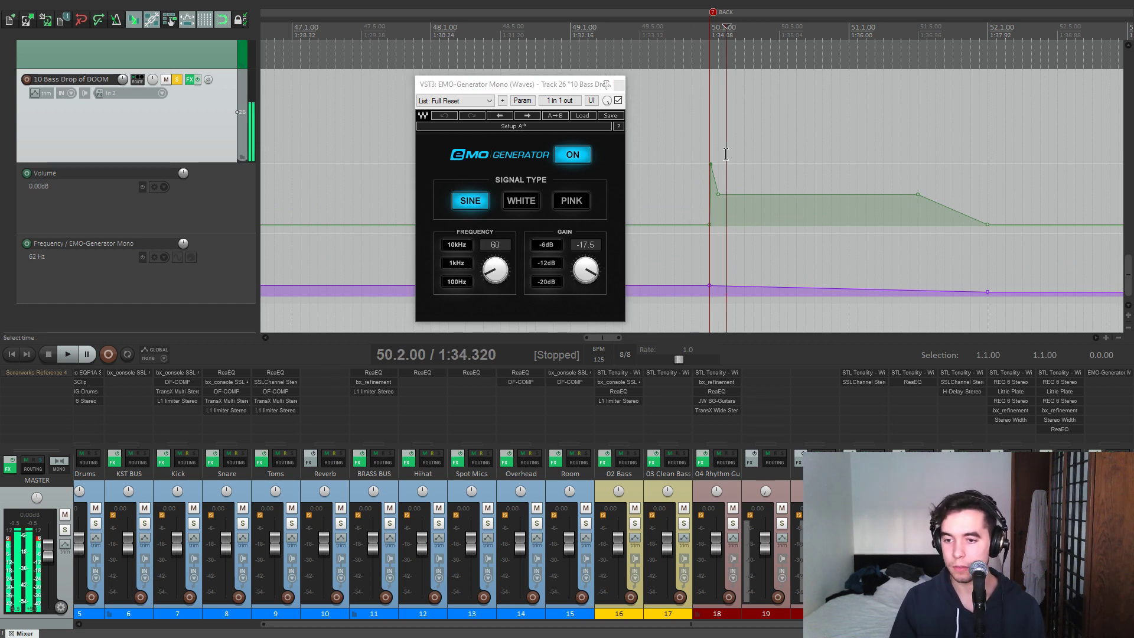
left_click(683, 143)
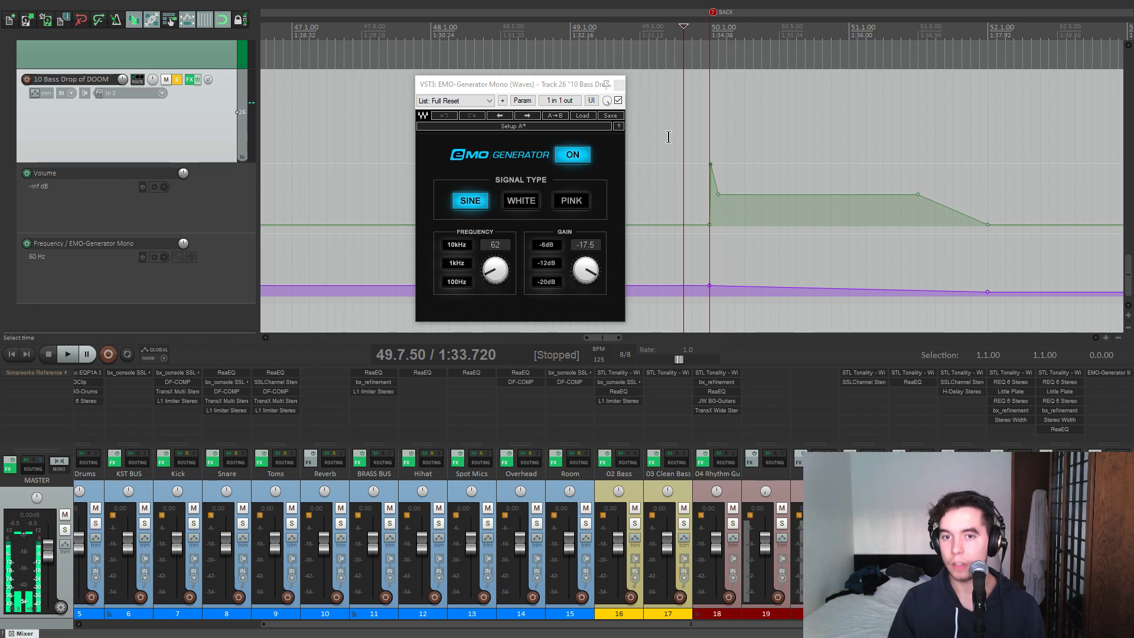
left_click(619, 87)
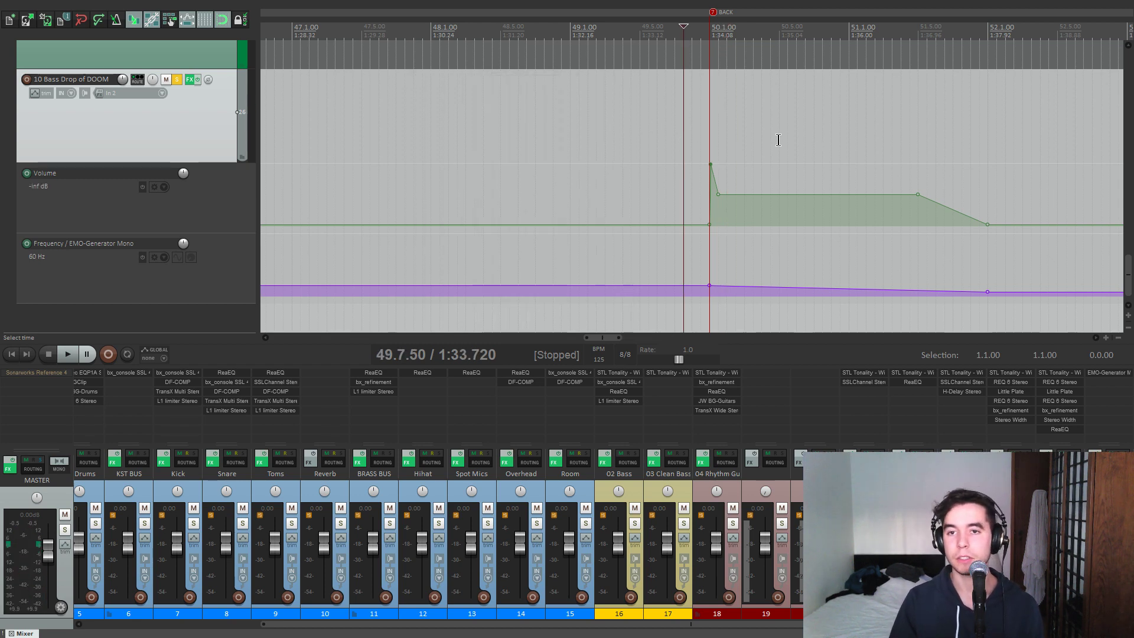
Step: Inspect the Bass Drop envelopes around the BACK marker and play the soloed track from 49.8.50
left_click(699, 138)
scroll(840, 147, "up", 4)
scroll(877, 180, "down", 4)
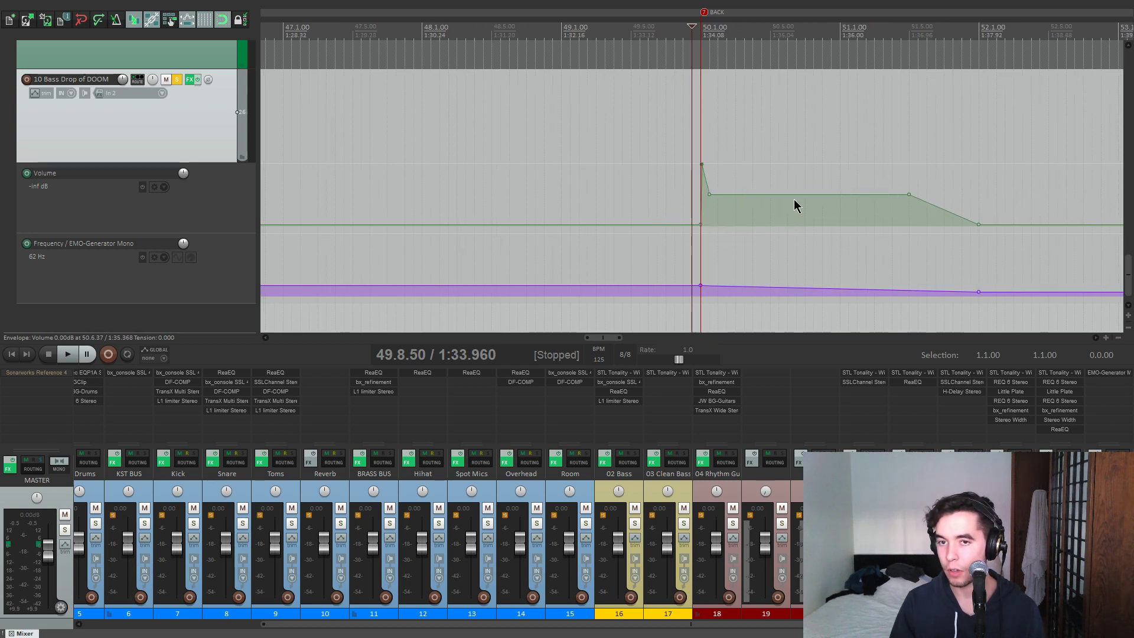
scroll(709, 278, "down", 4)
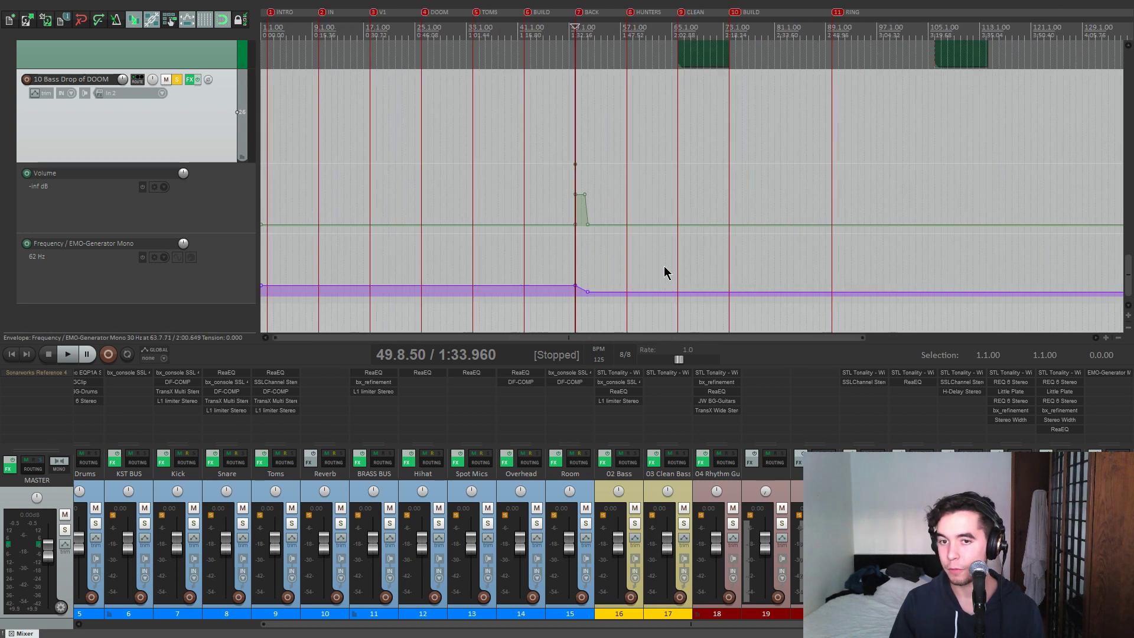
scroll(638, 282, "up", 4)
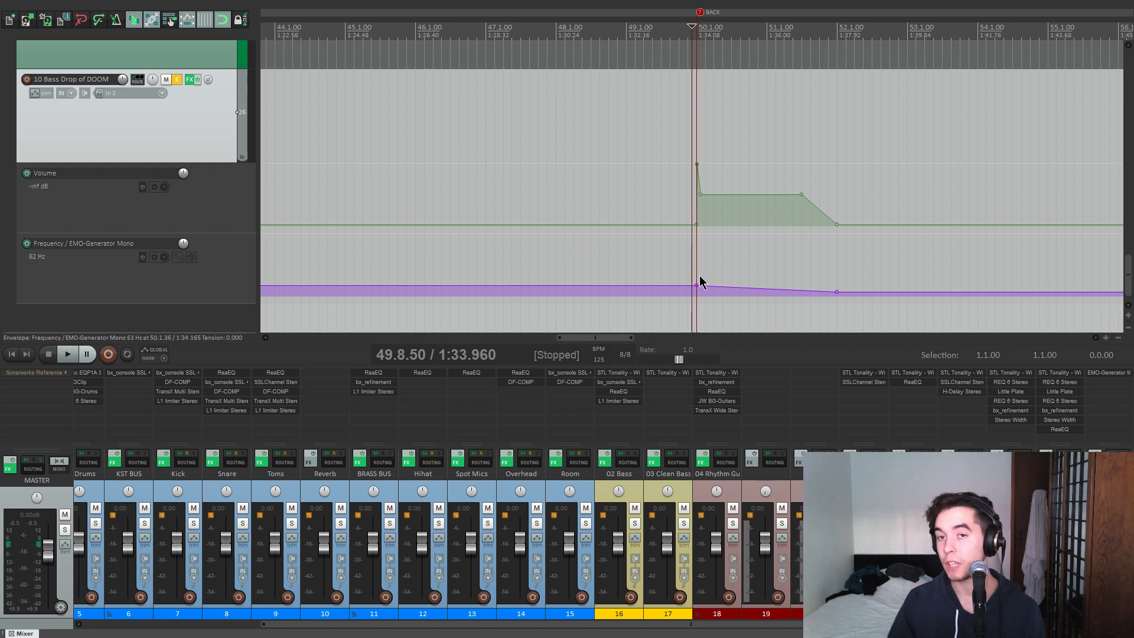
scroll(768, 275, "up", 2)
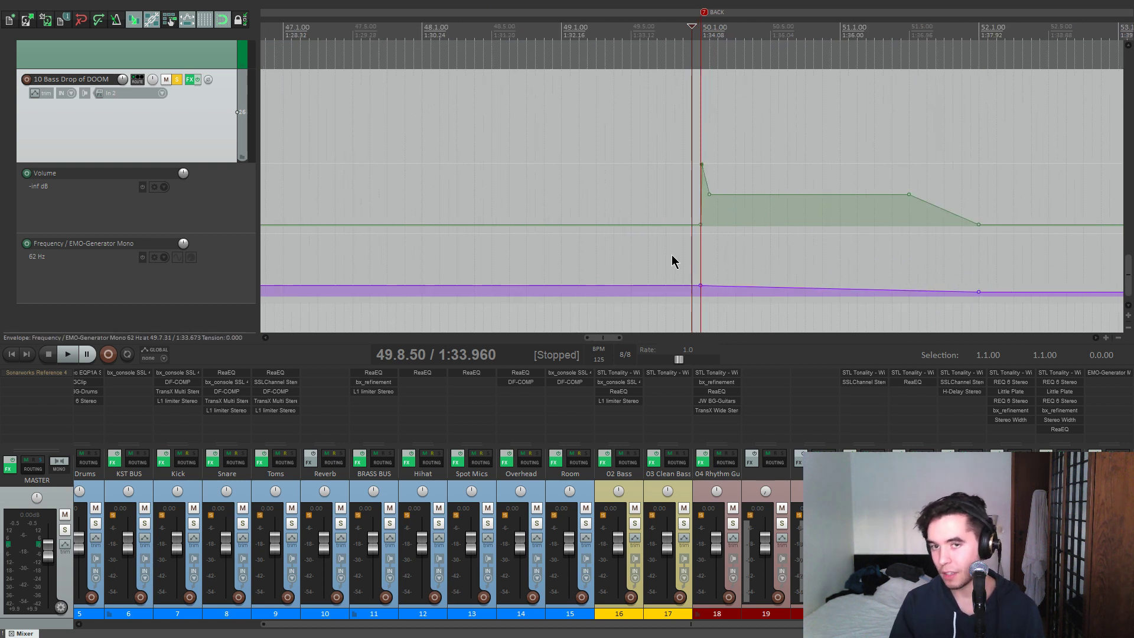
key("space")
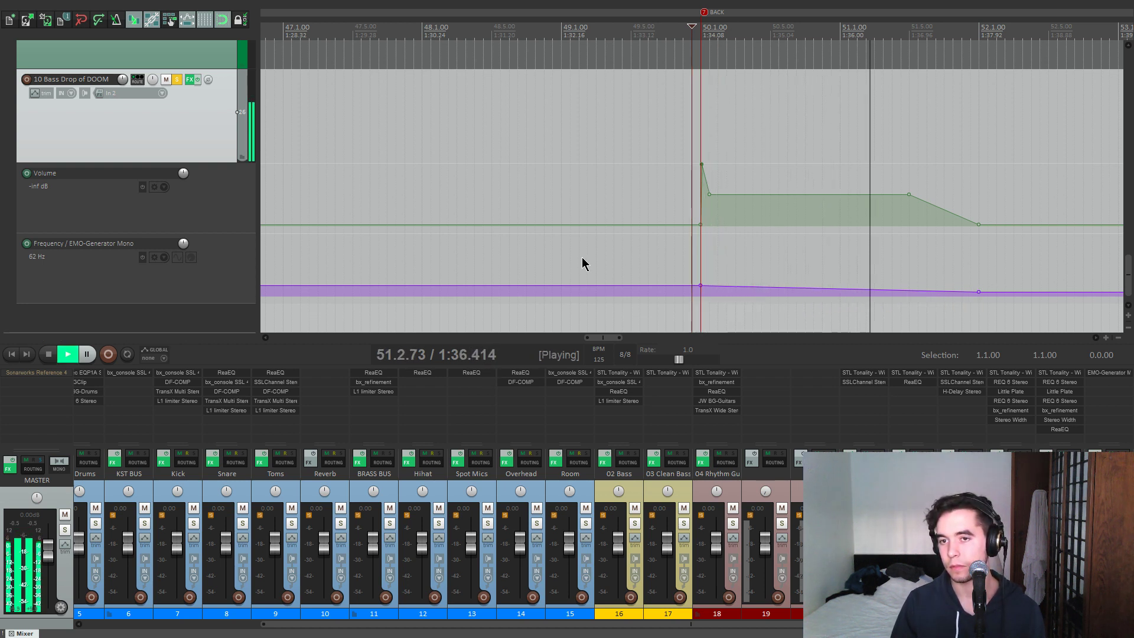
key("space")
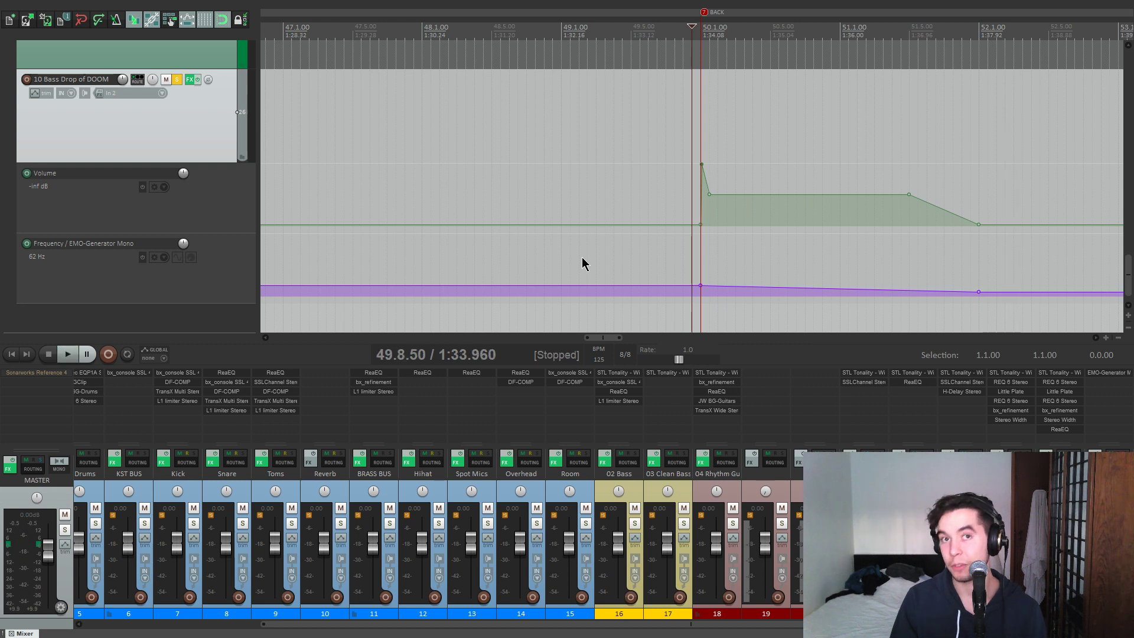
Step: Examine the opening spike of the Bass Drop's volume envelope, with the edit cursor at the BACK marker
left_click(1104, 372)
left_click(619, 85)
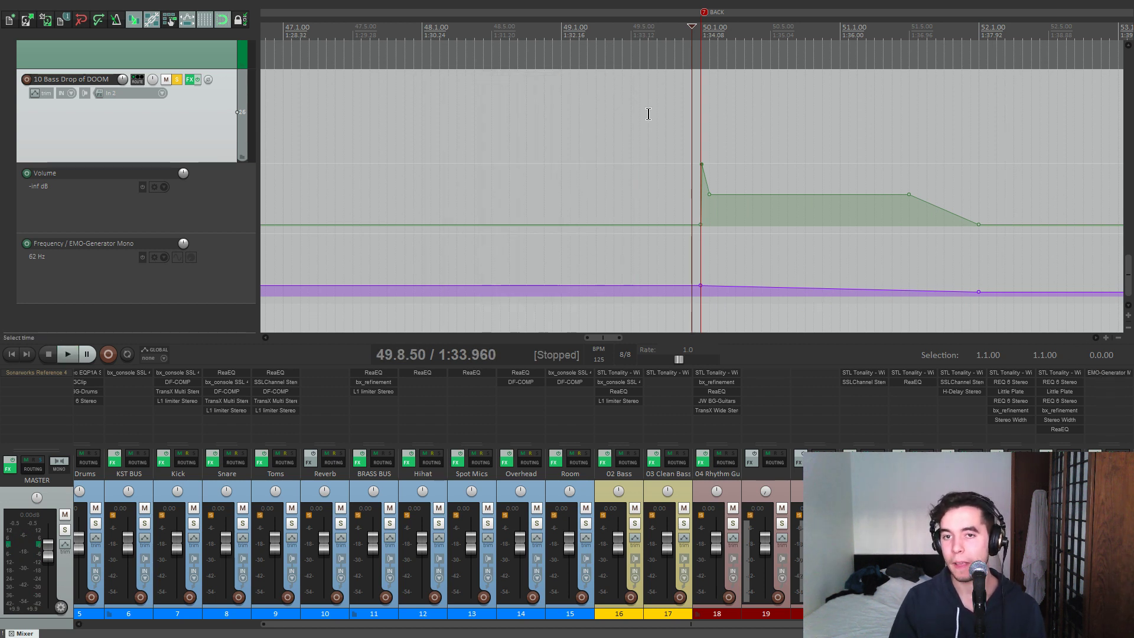
scroll(939, 201, "up", 5)
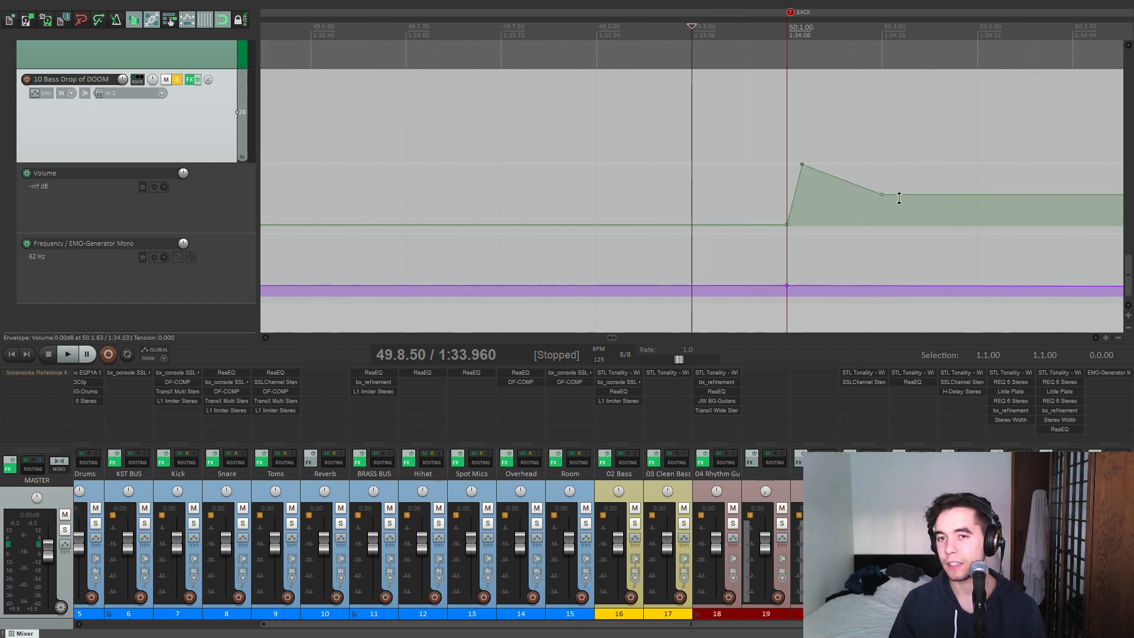
left_click(781, 185)
scroll(782, 185, "up", 2)
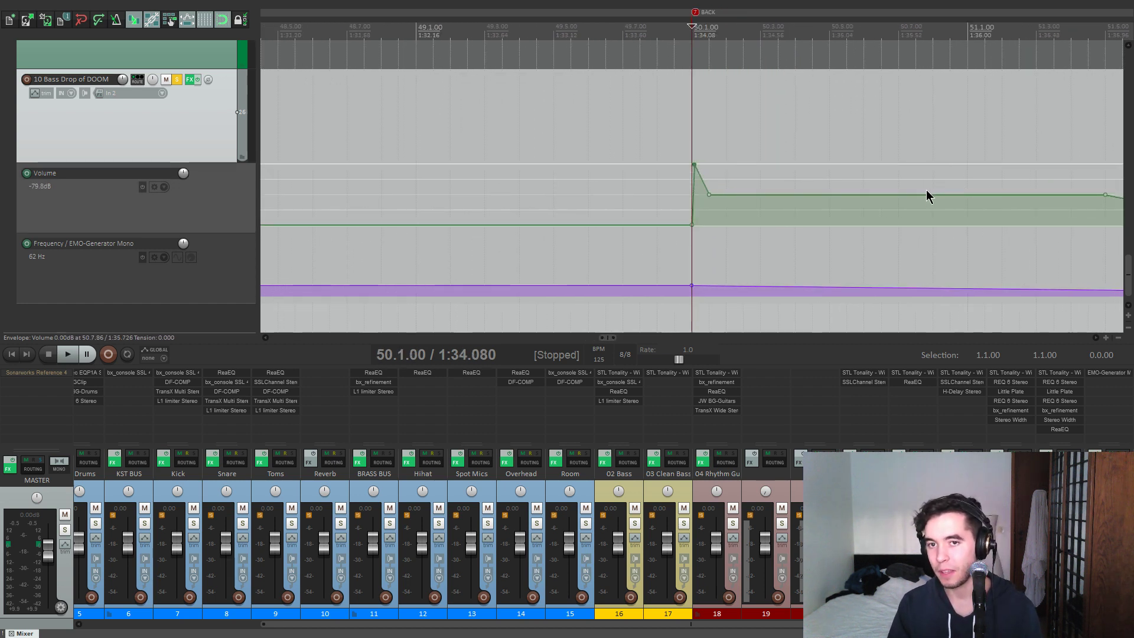
scroll(767, 212, "down", 3)
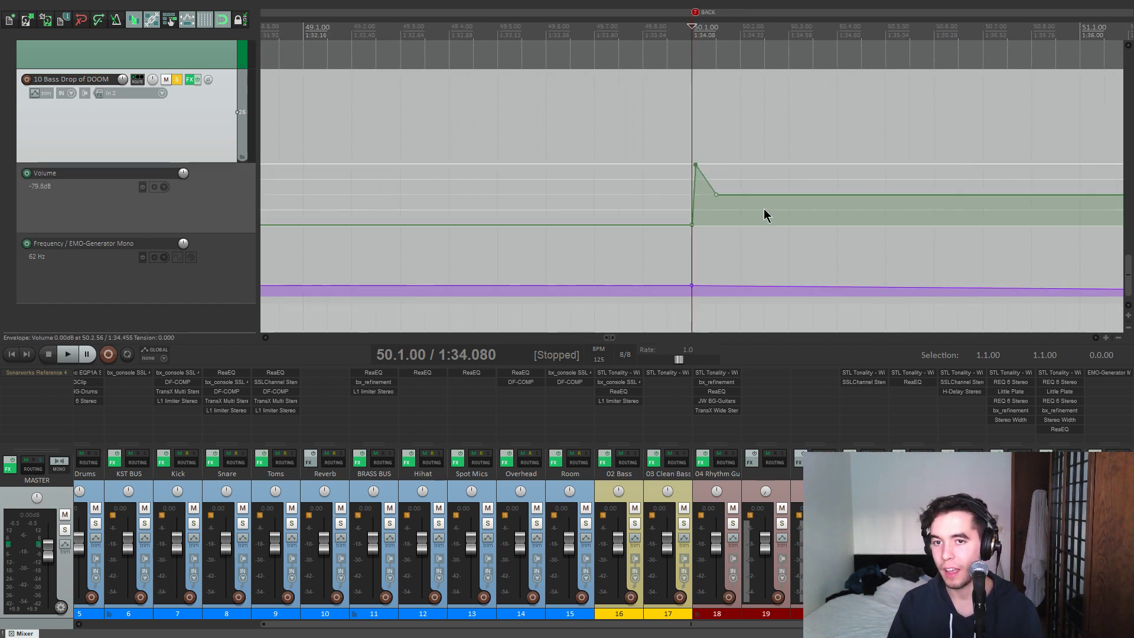
scroll(732, 210, "down", 2)
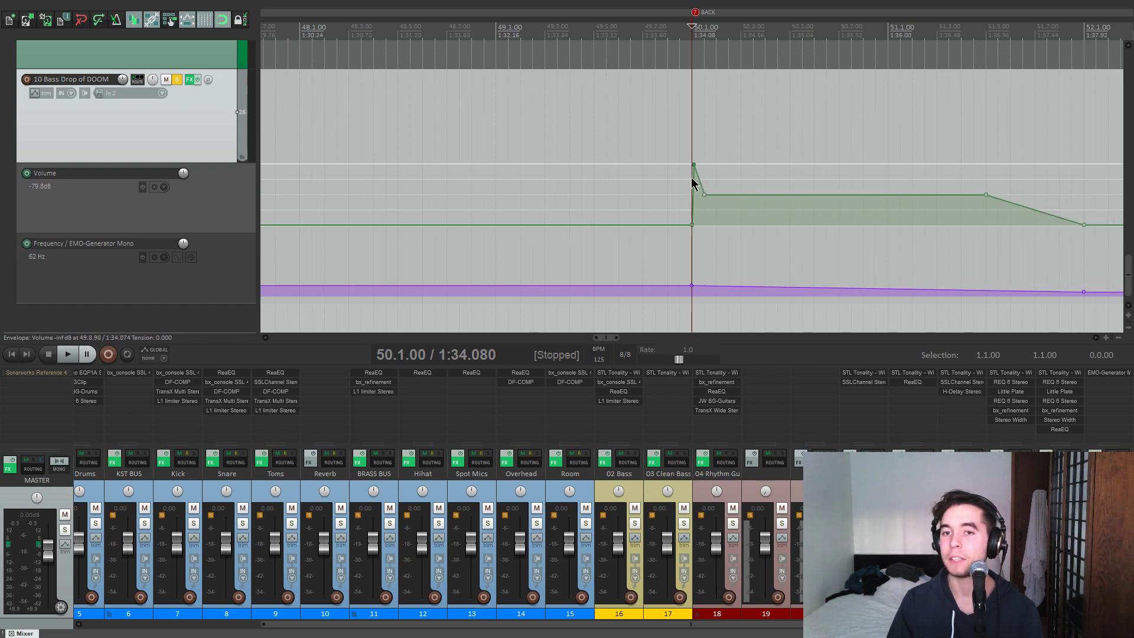
Step: Inspect the volume envelope's peak point and play the soloed Bass Drop from 49.6.00
left_click(618, 158)
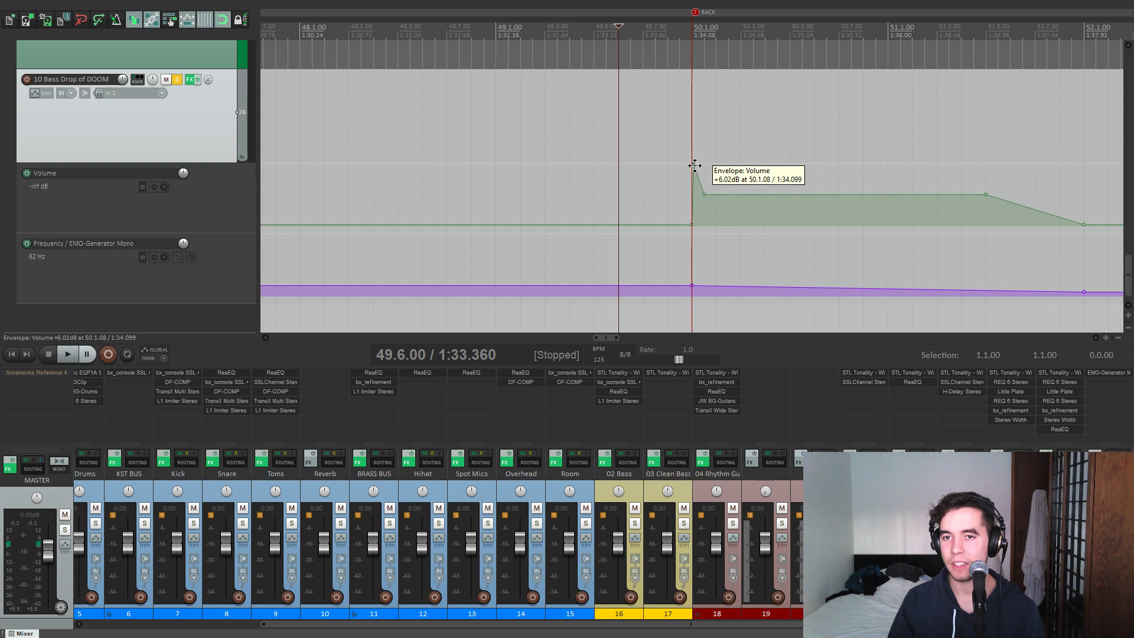
key("space")
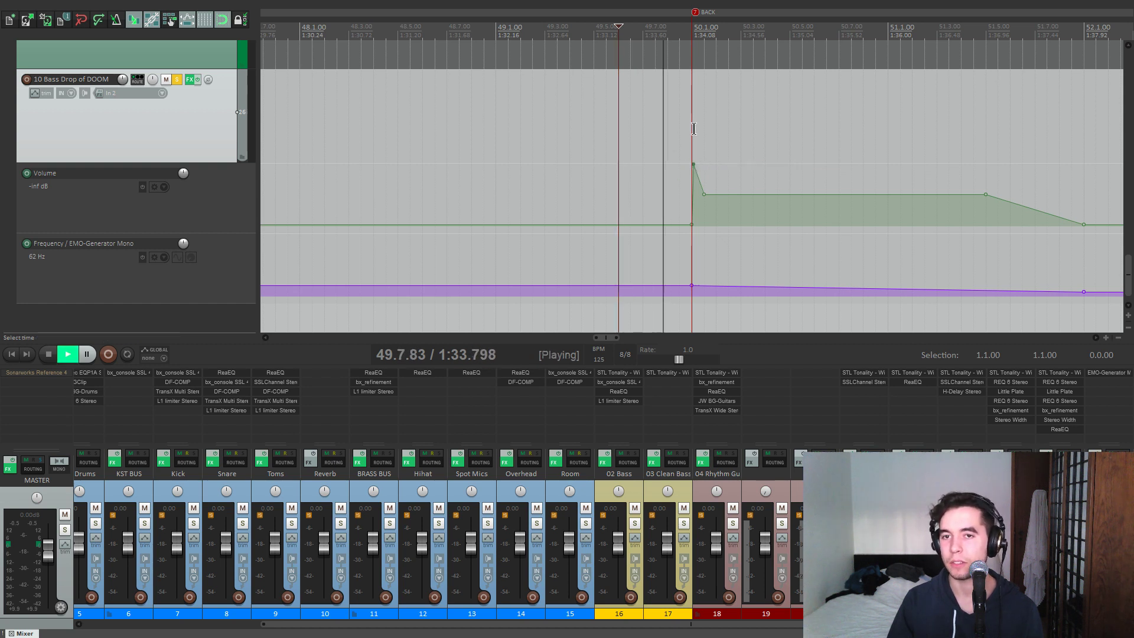
key("space")
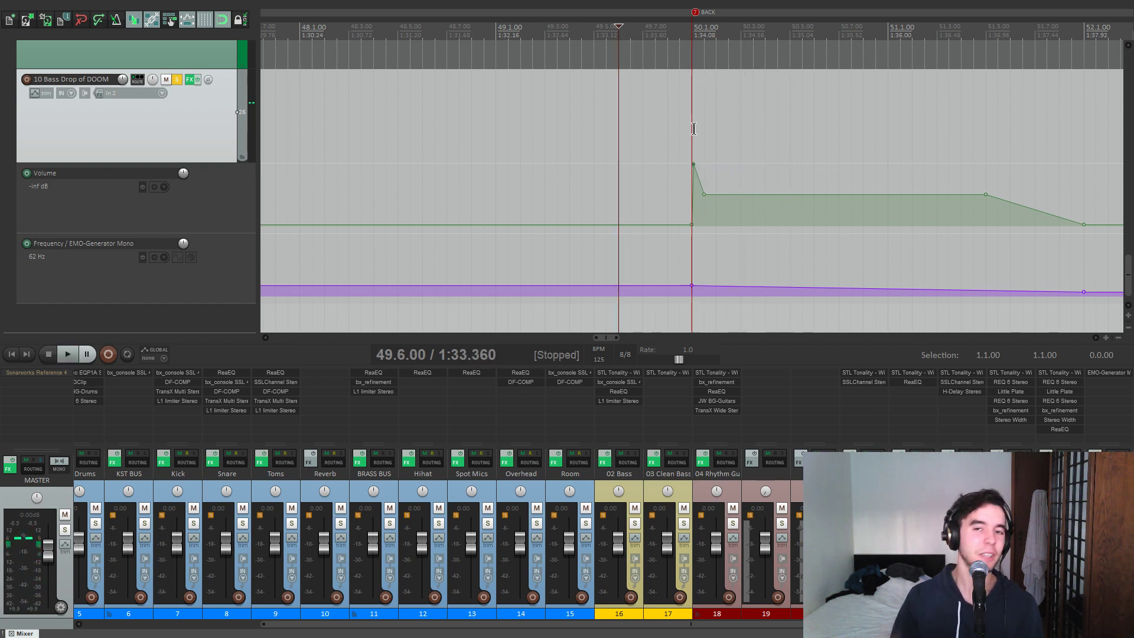
Step: Open Gullfoss on the track 2 folder, watch its response while playing the Bass Drop twice from 49.4.50, and close it
scroll(147, 387, "left", 4)
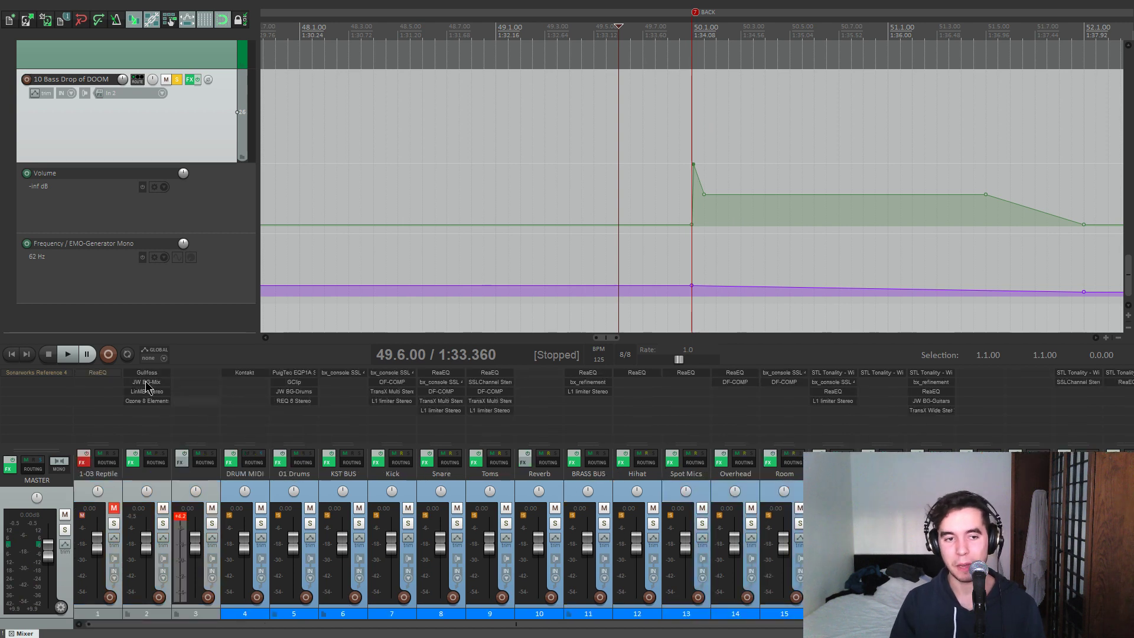
left_click(153, 373)
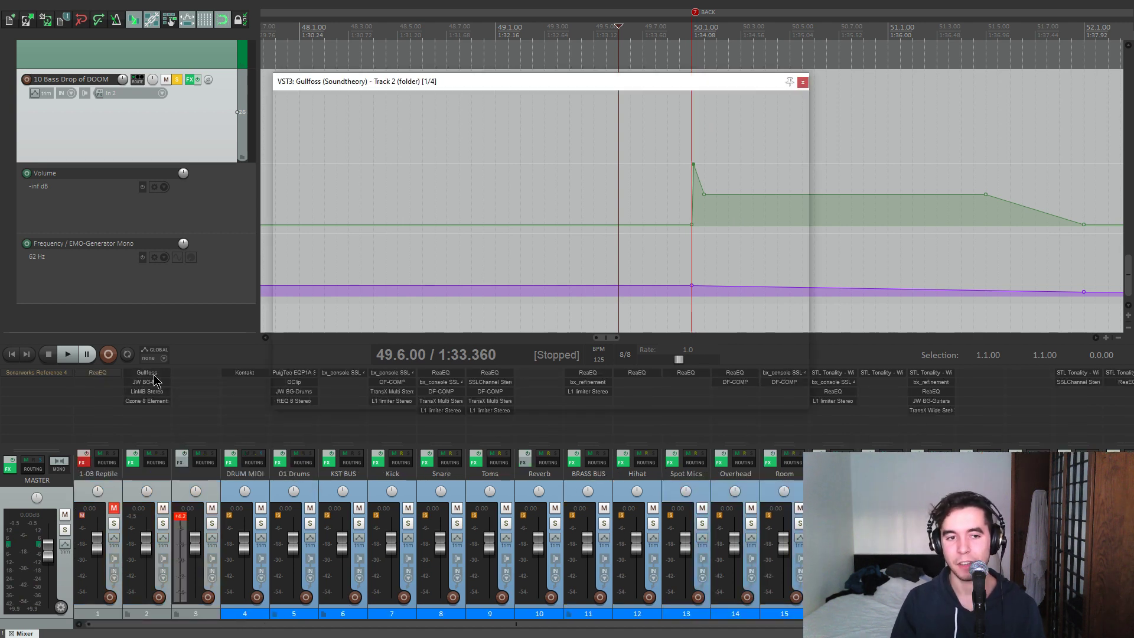
left_click_drag(633, 83, 676, 298)
left_click(592, 158)
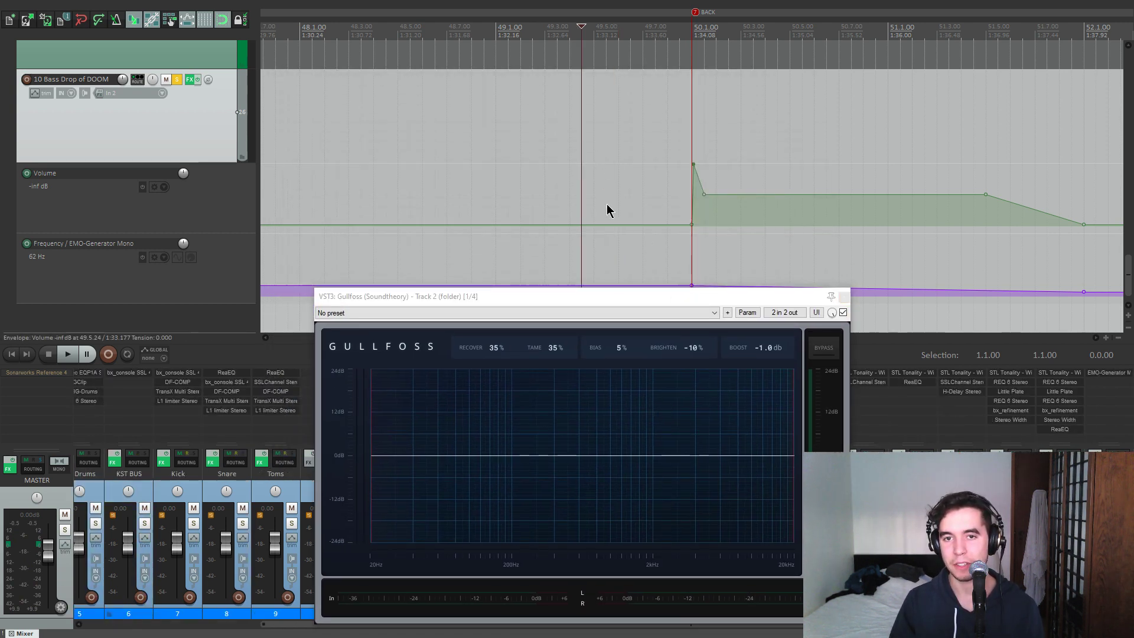
key("space")
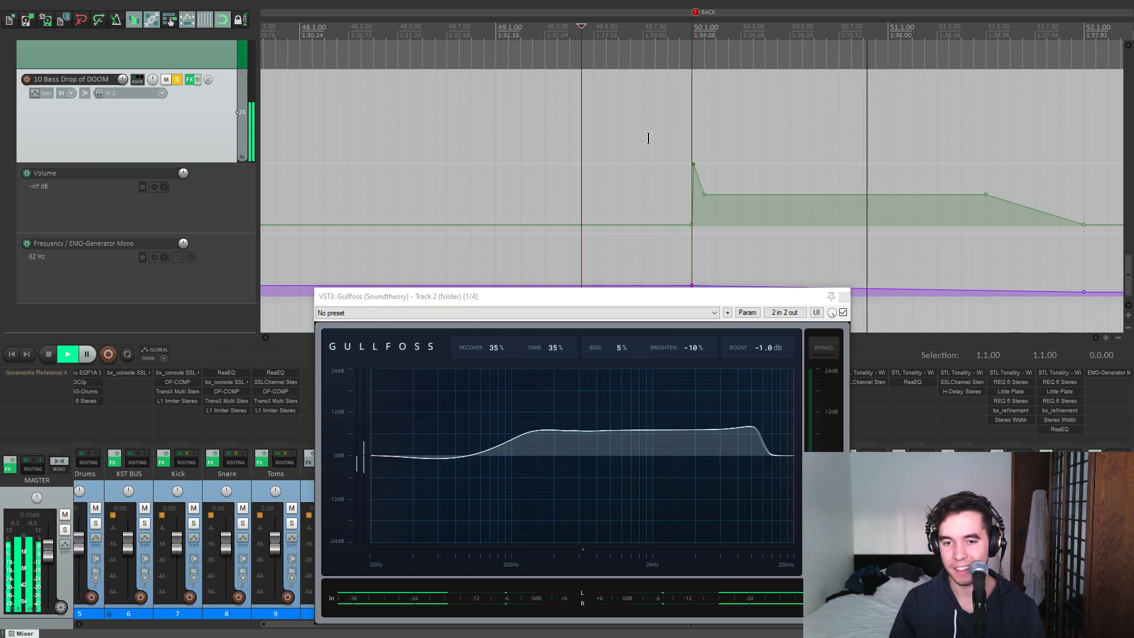
key("space")
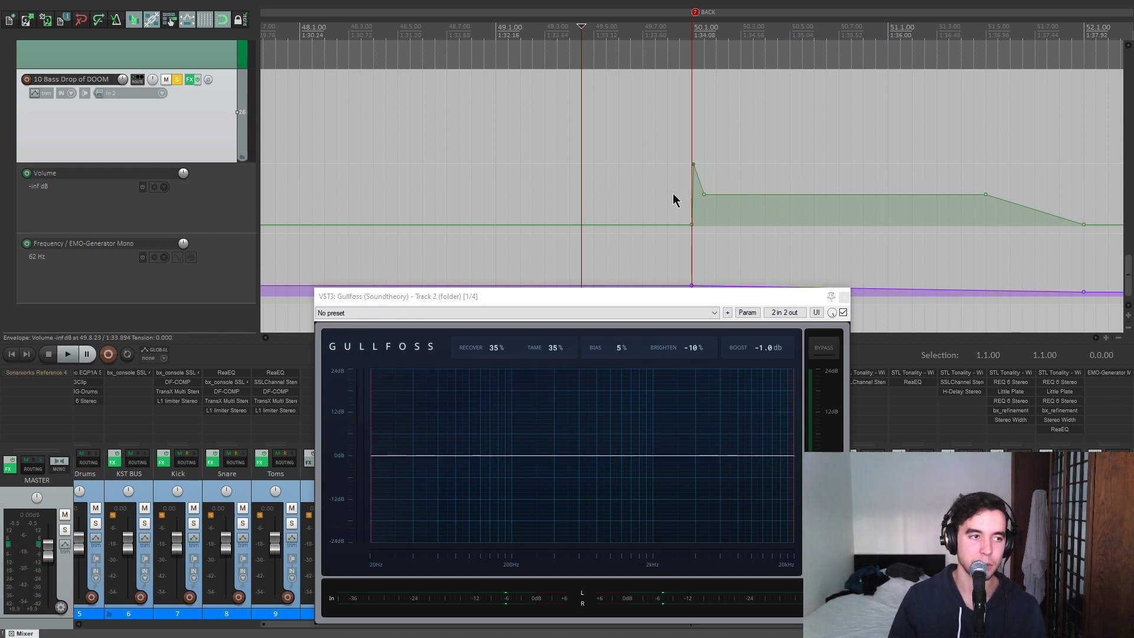
key("space")
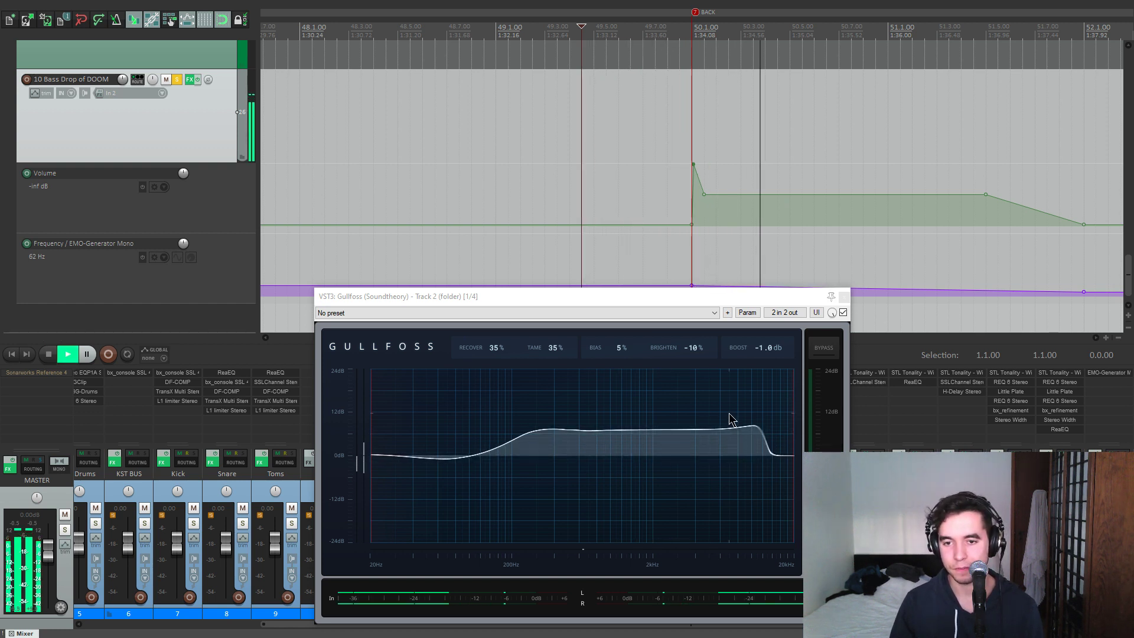
key("space")
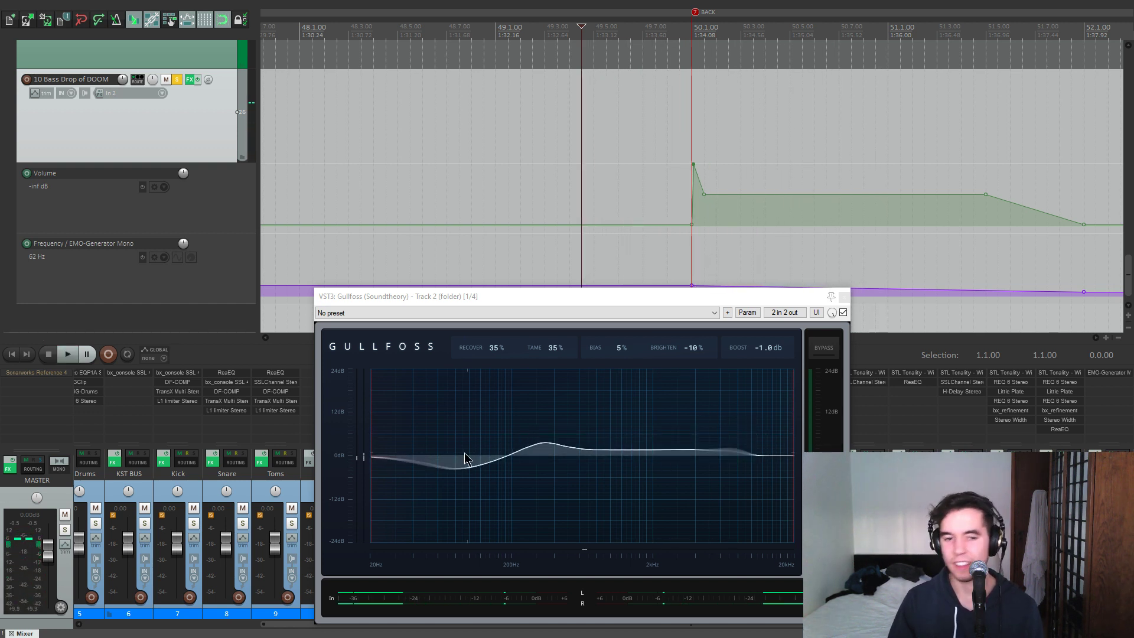
left_click(844, 298)
Step: Unsolo 10 Bass Drop of DOOM and bring all the tracks of the arrangement into view
scroll(679, 207, "down", 5)
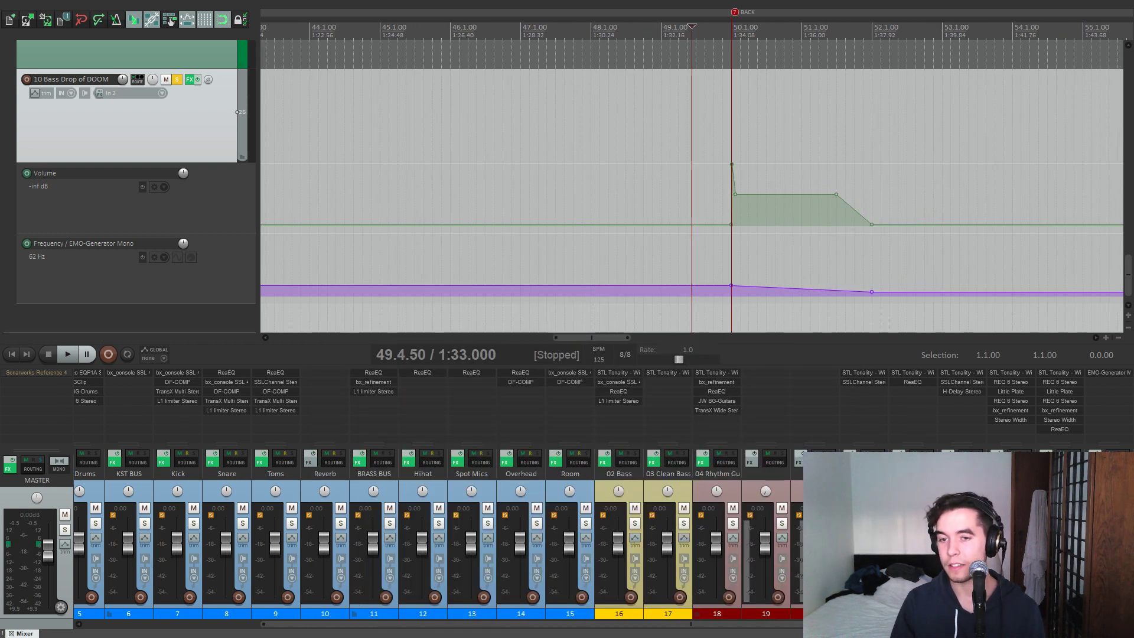
left_click(177, 79)
scroll(202, 171, "down", 2)
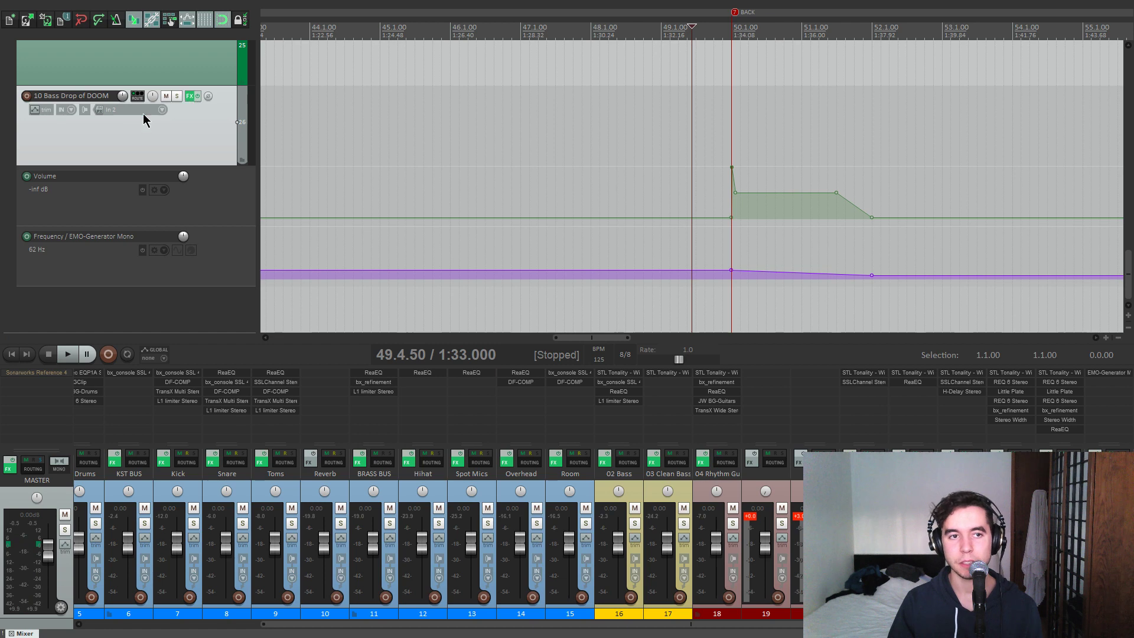
scroll(195, 144, "down", 3)
scroll(20, 187, "up", 4)
scroll(24, 187, "down", 1)
scroll(678, 236, "down", 6)
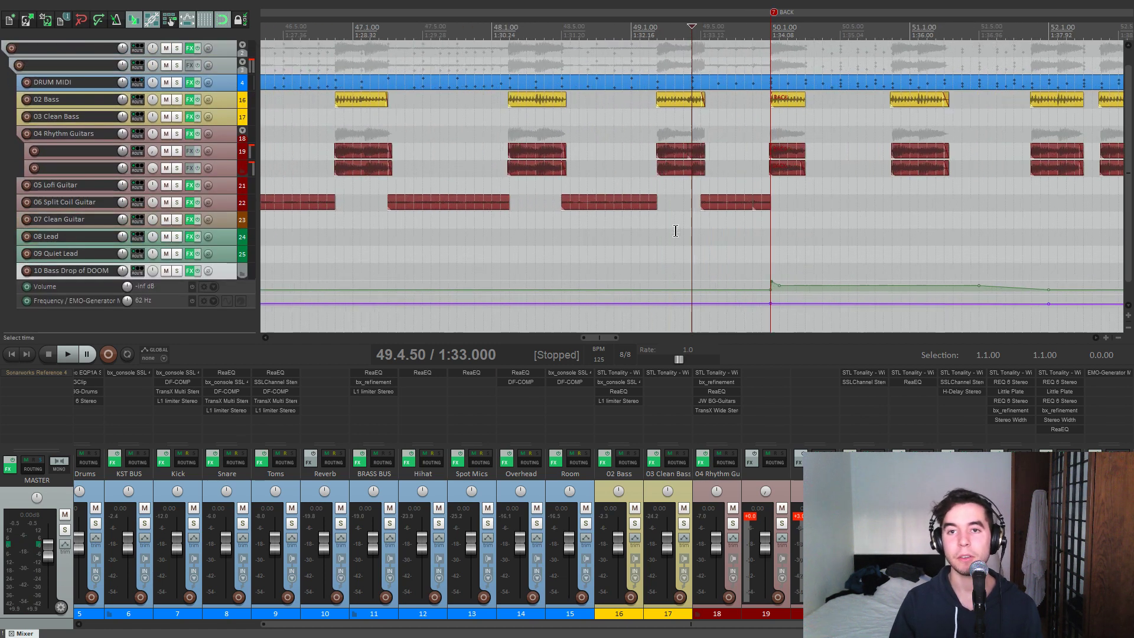
Step: Move the edit cursor to the IN marker and show the arrangement around it
scroll(678, 236, "down", 3)
key("2")
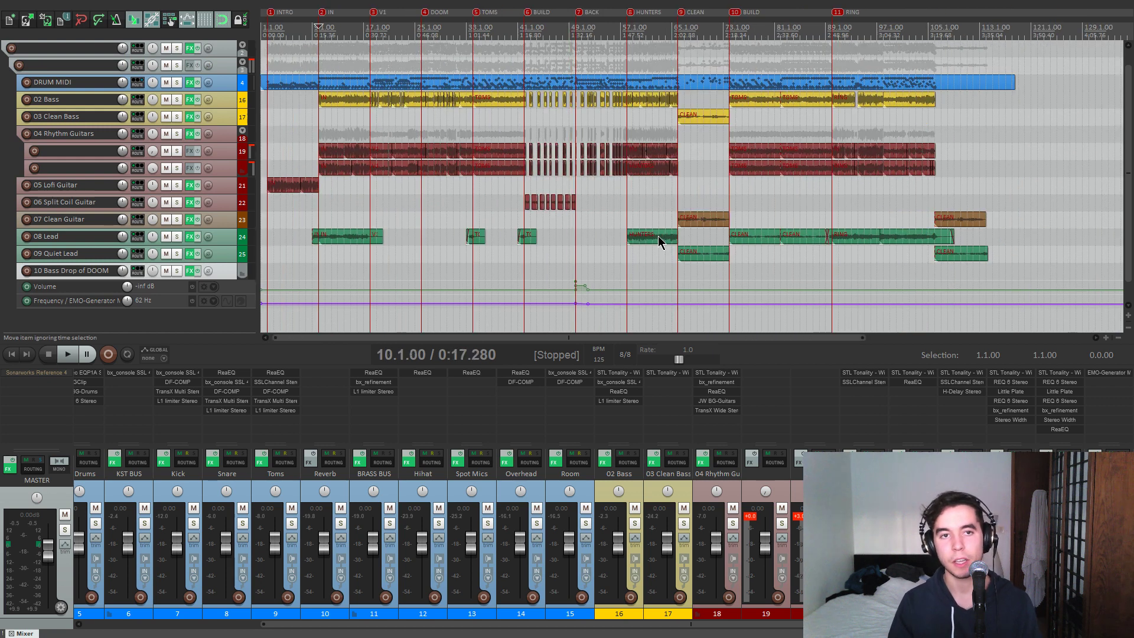
scroll(658, 236, "up", 8)
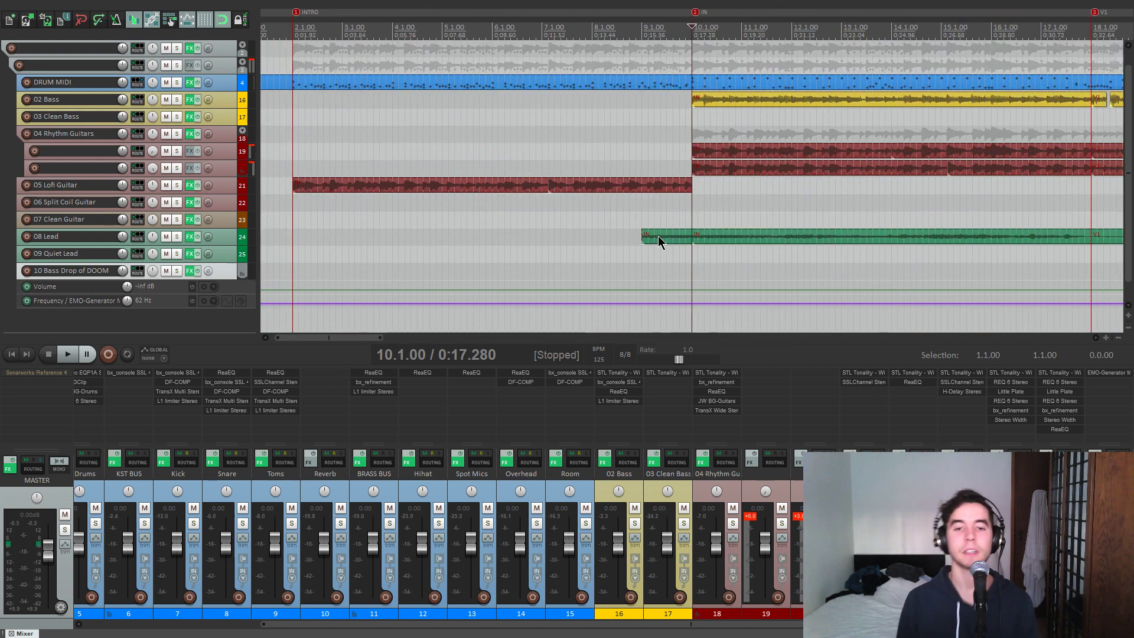